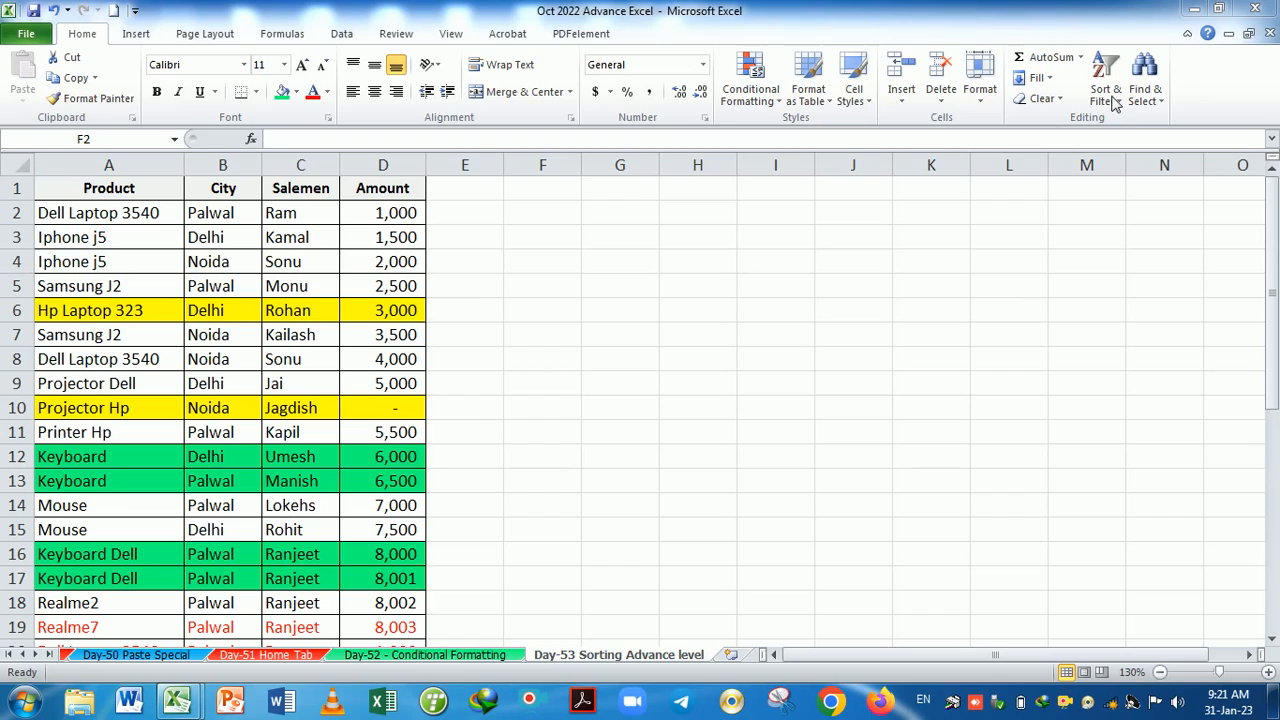
Try inserting a blank cell at C4 in the Salemen column, then undo it.
left_click(641, 280)
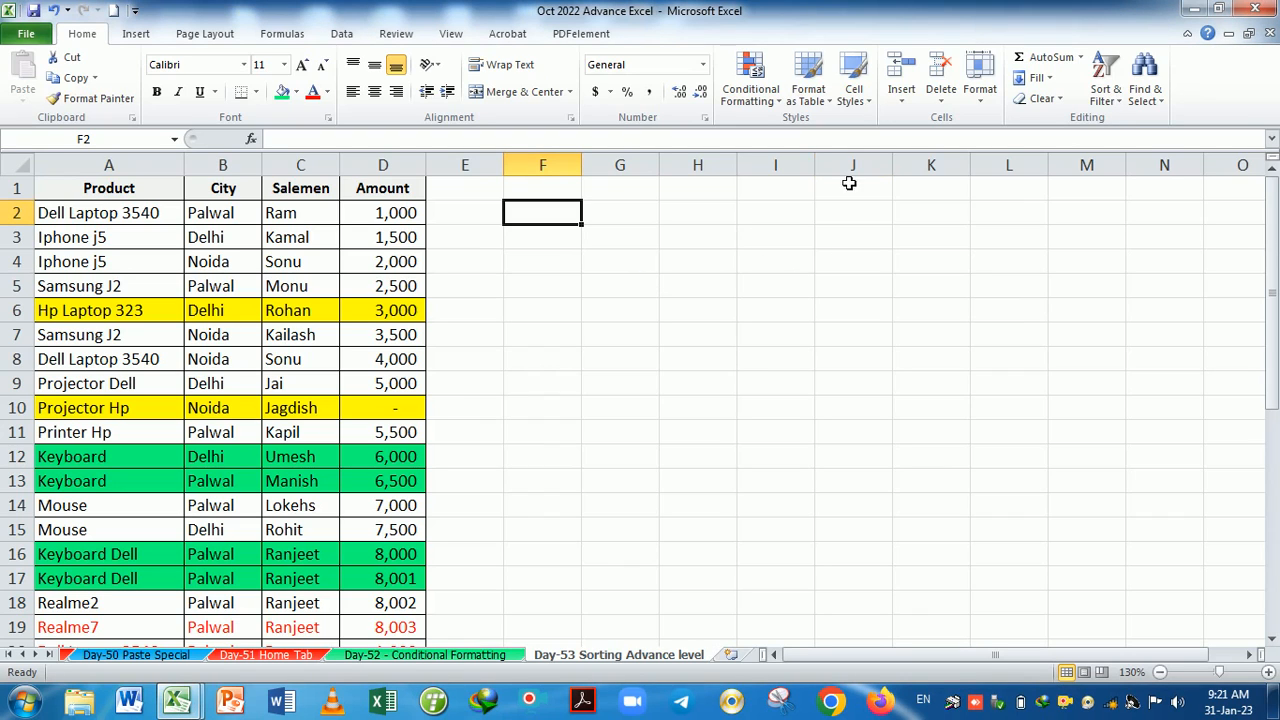
left_click(901, 104)
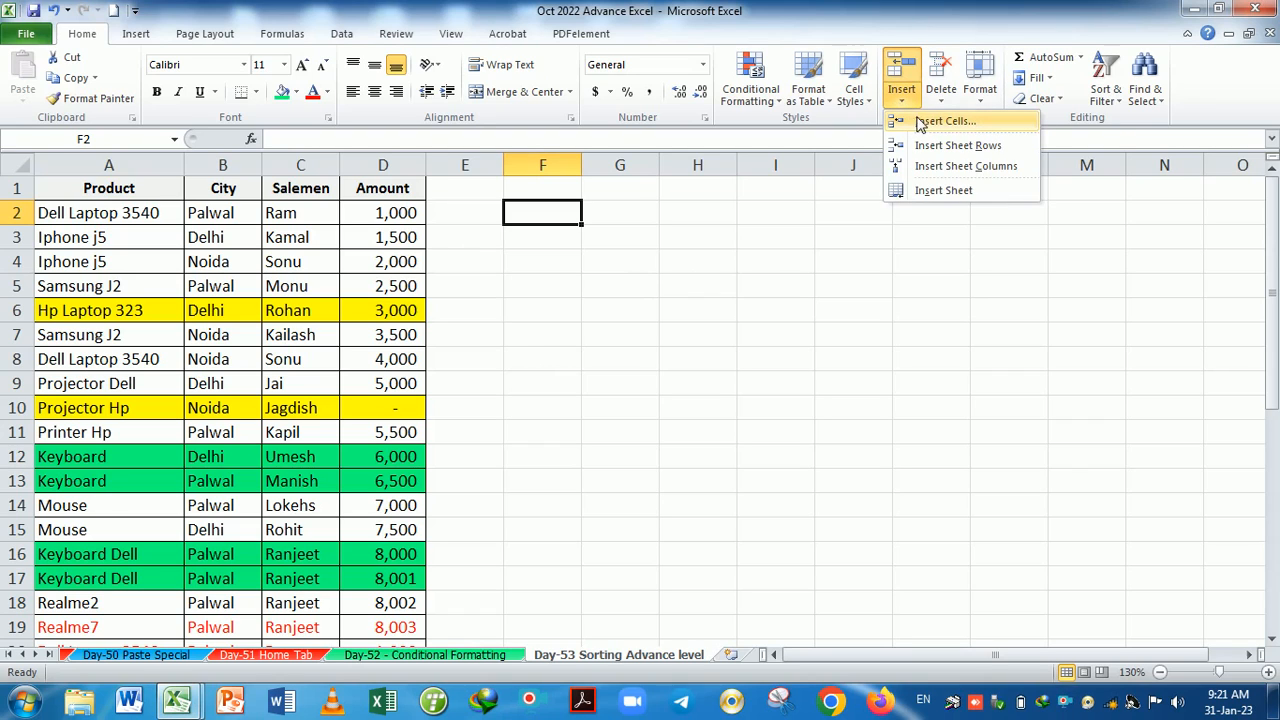
left_click(743, 327)
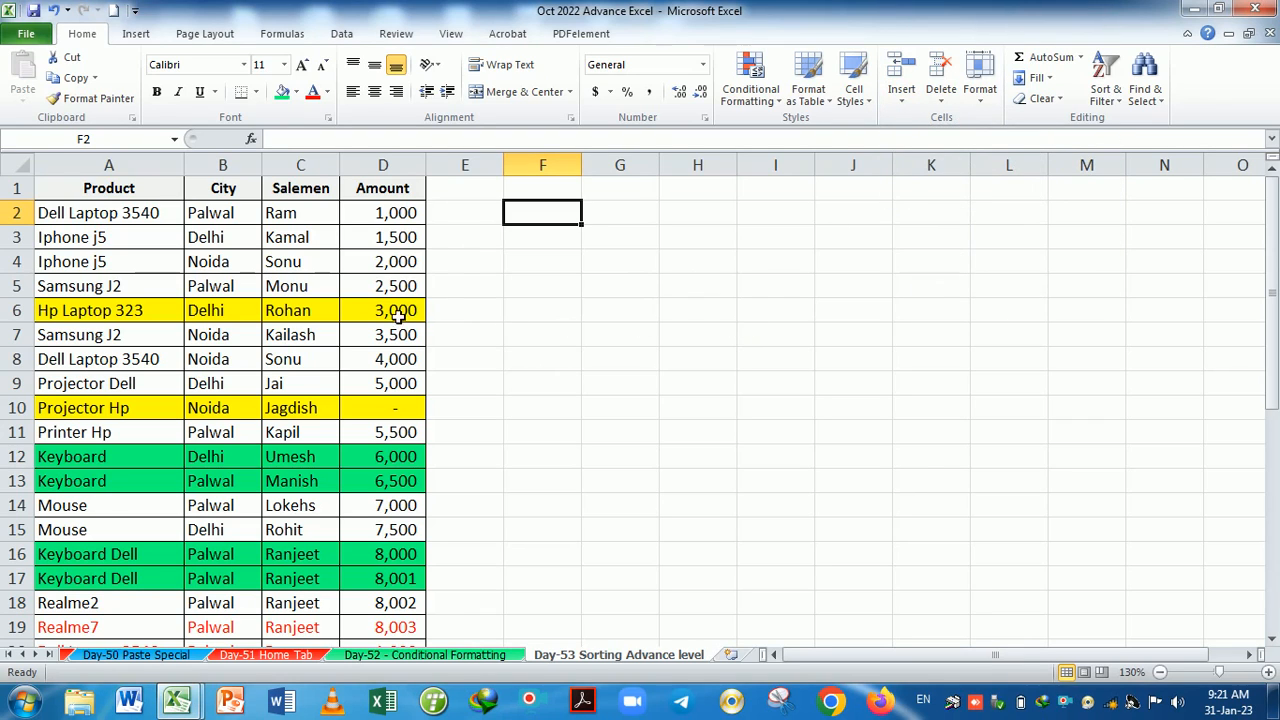
left_click(309, 263)
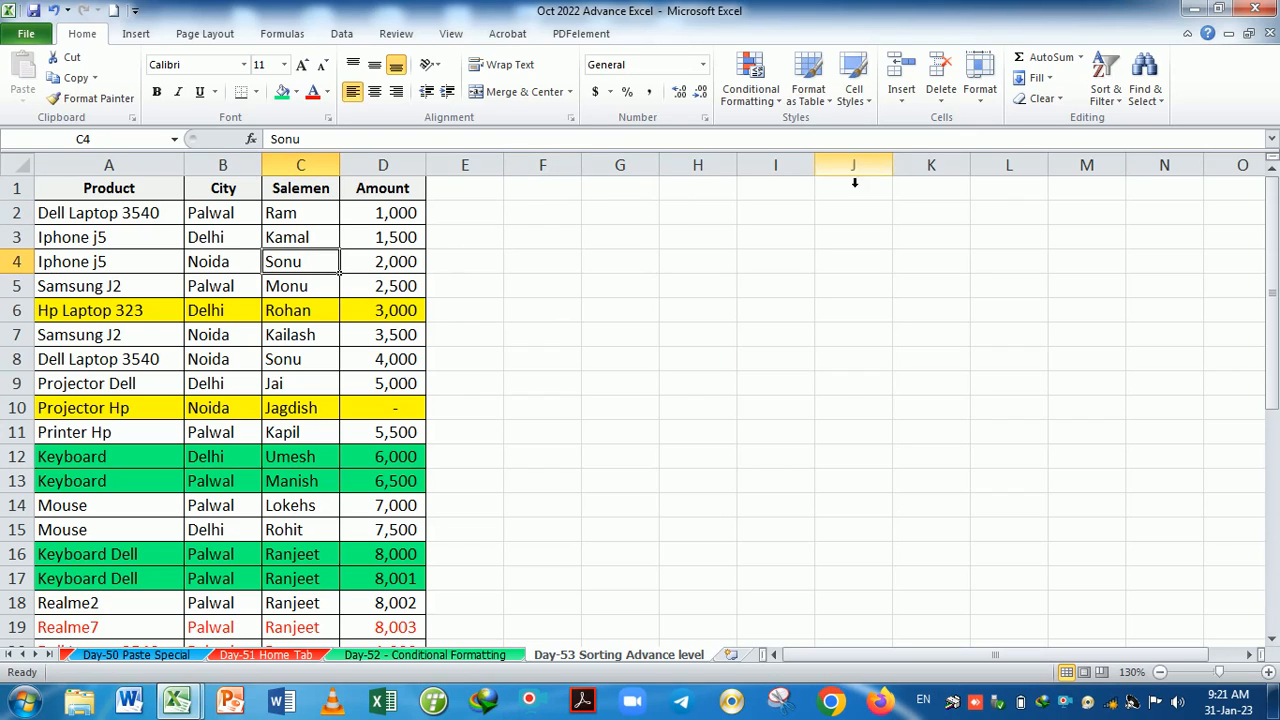
left_click(903, 70)
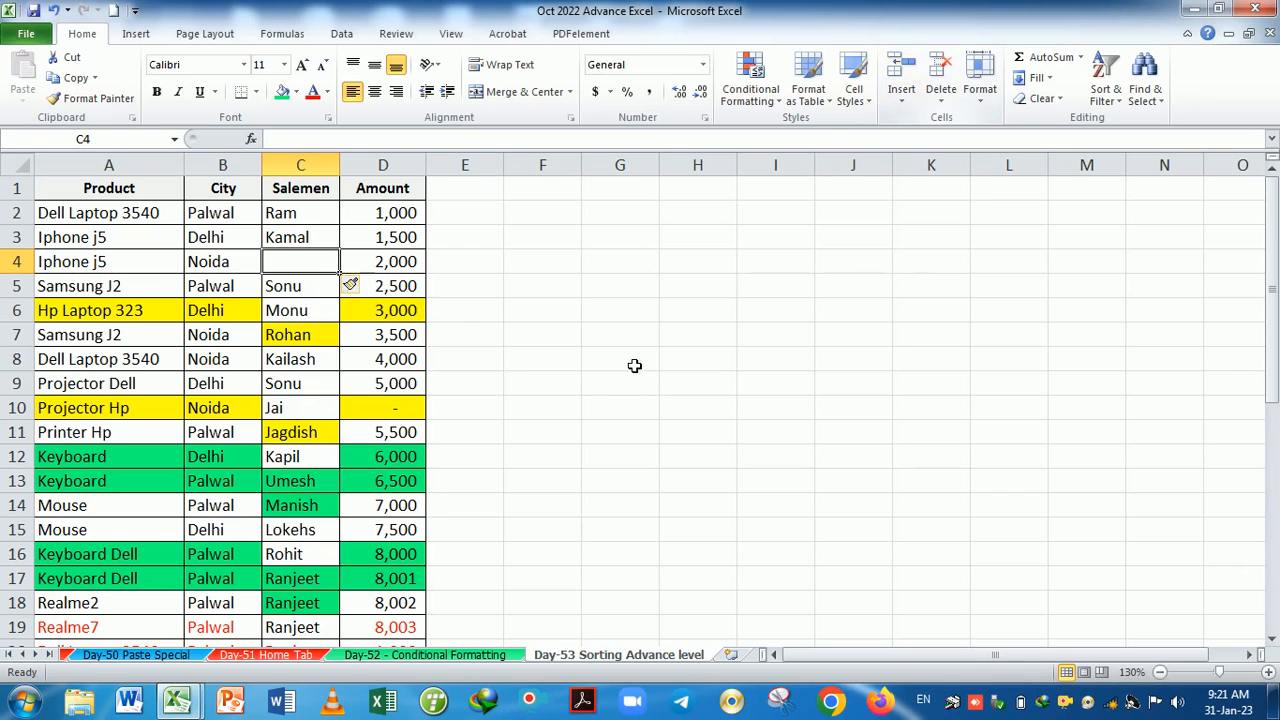
scroll(507, 373, "down", 6)
scroll(507, 373, "down", 1)
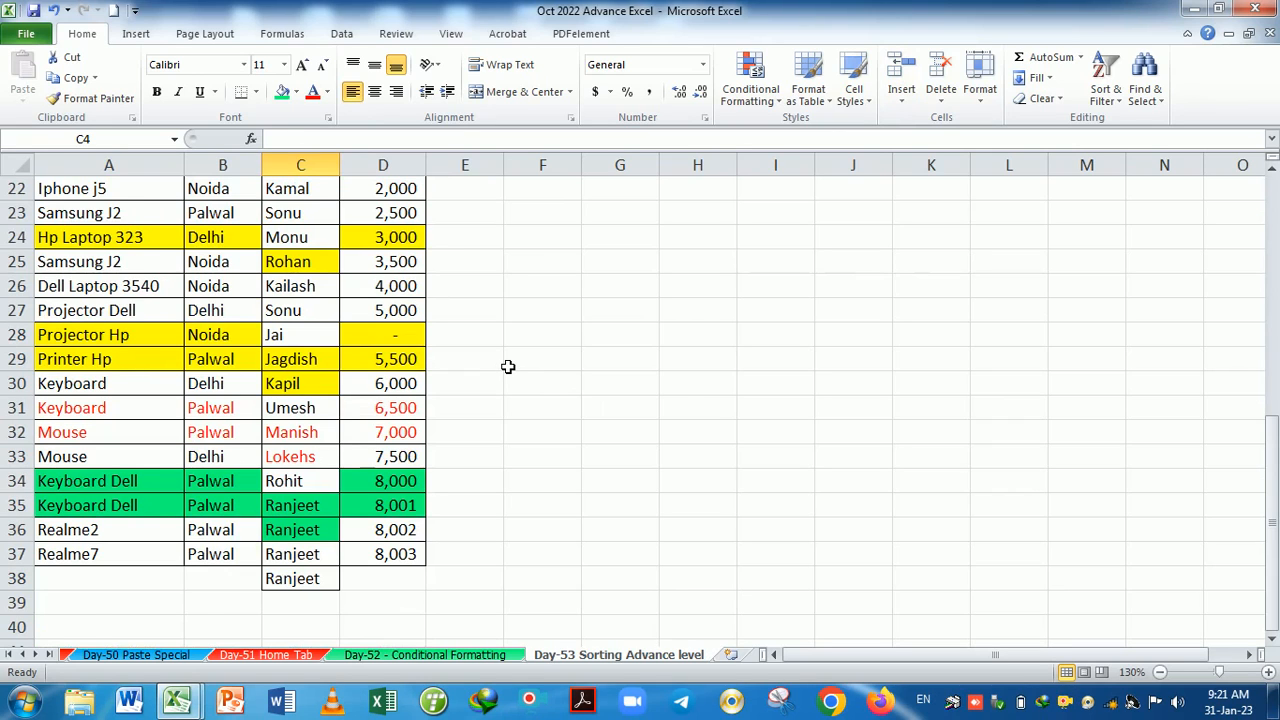
key("ctrl+z")
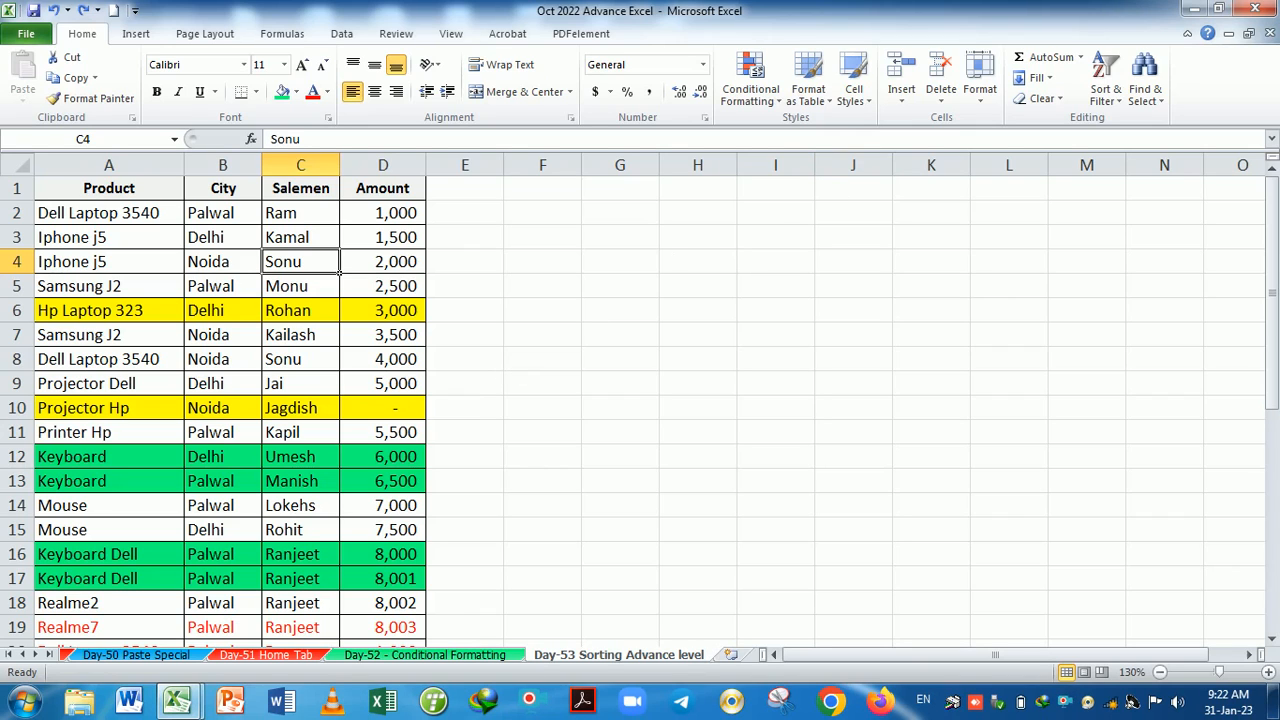
left_click(901, 70)
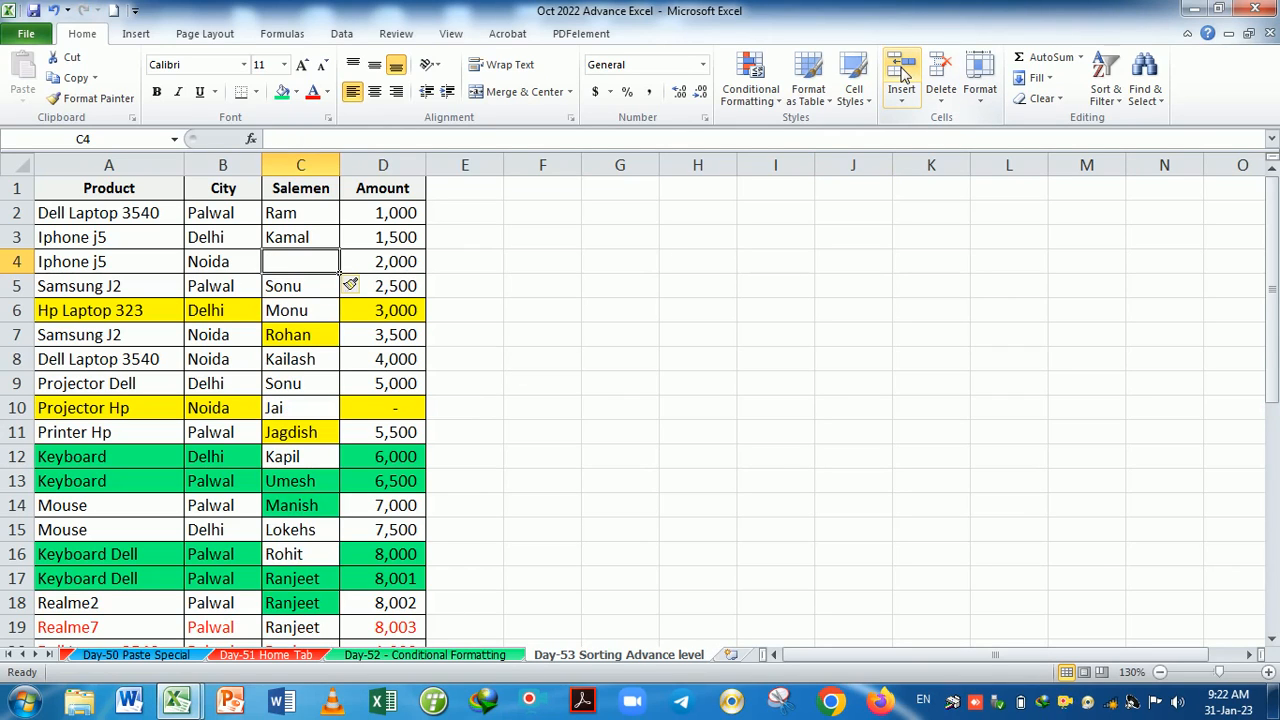
key("ctrl+z")
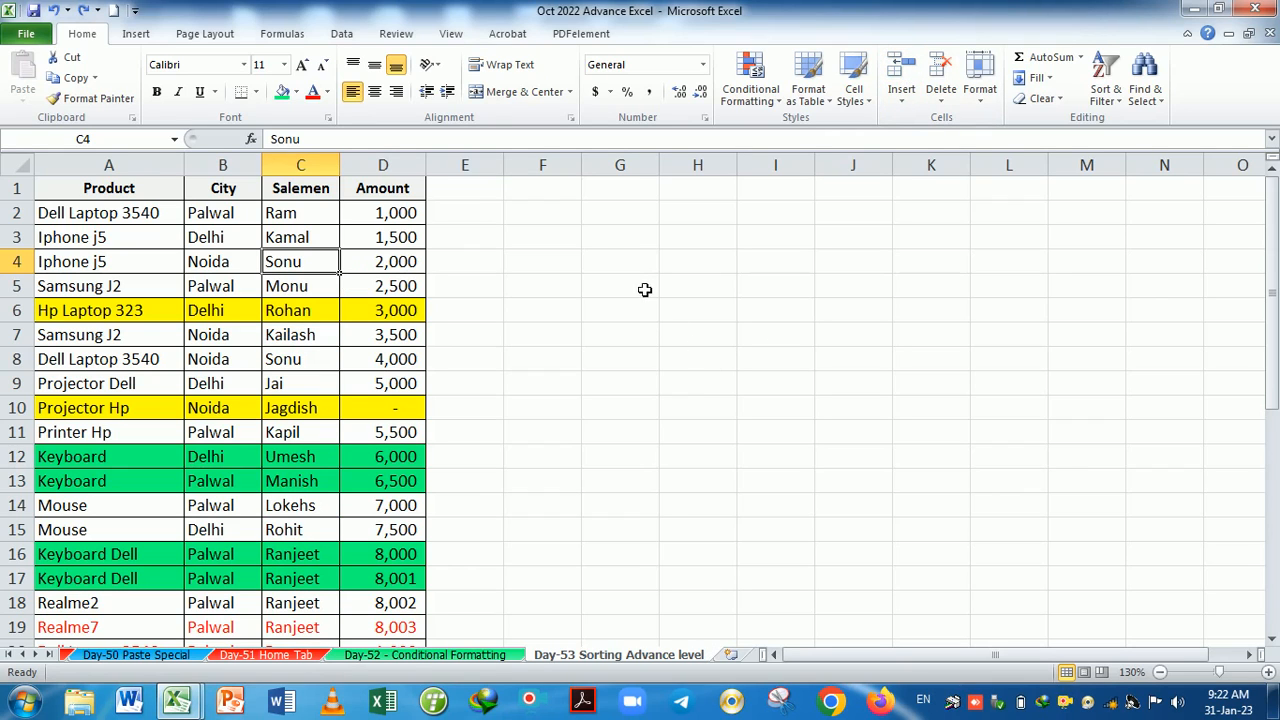
left_click(901, 95)
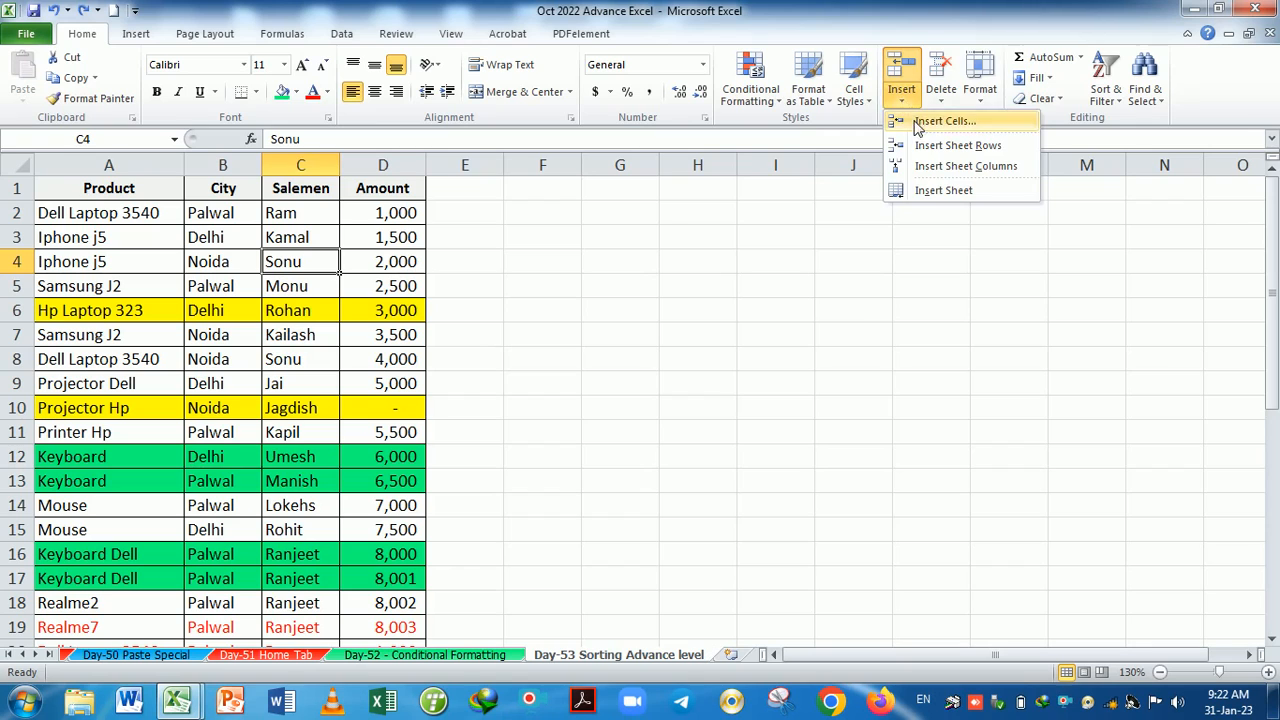
left_click(846, 346)
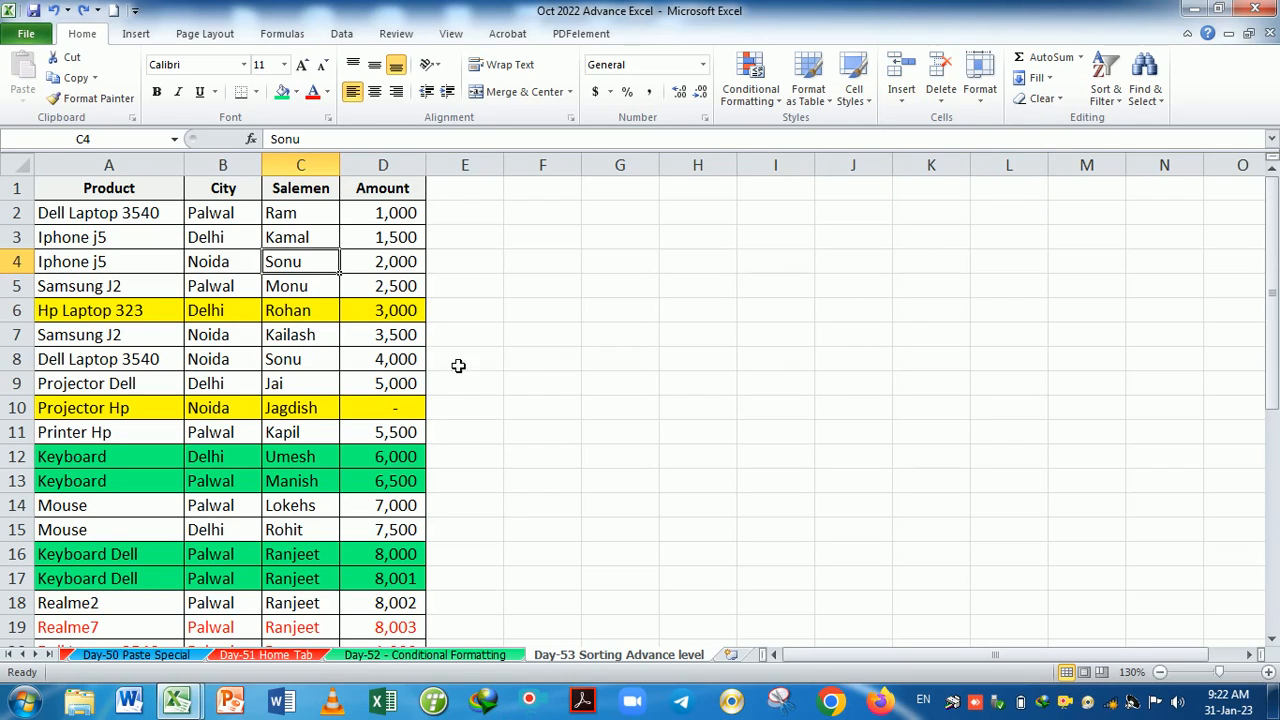
Insert a blank row above row 4, then delete it again with Ctrl+minus.
left_click(30, 268)
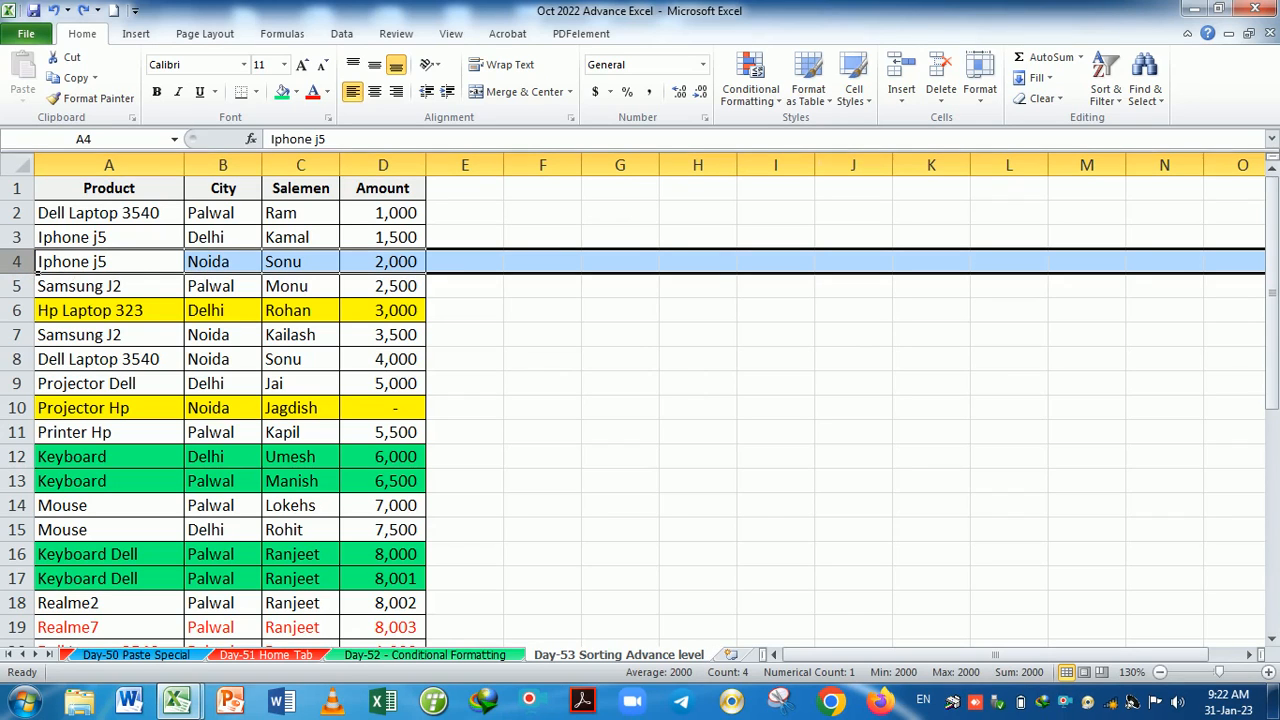
left_click(901, 67)
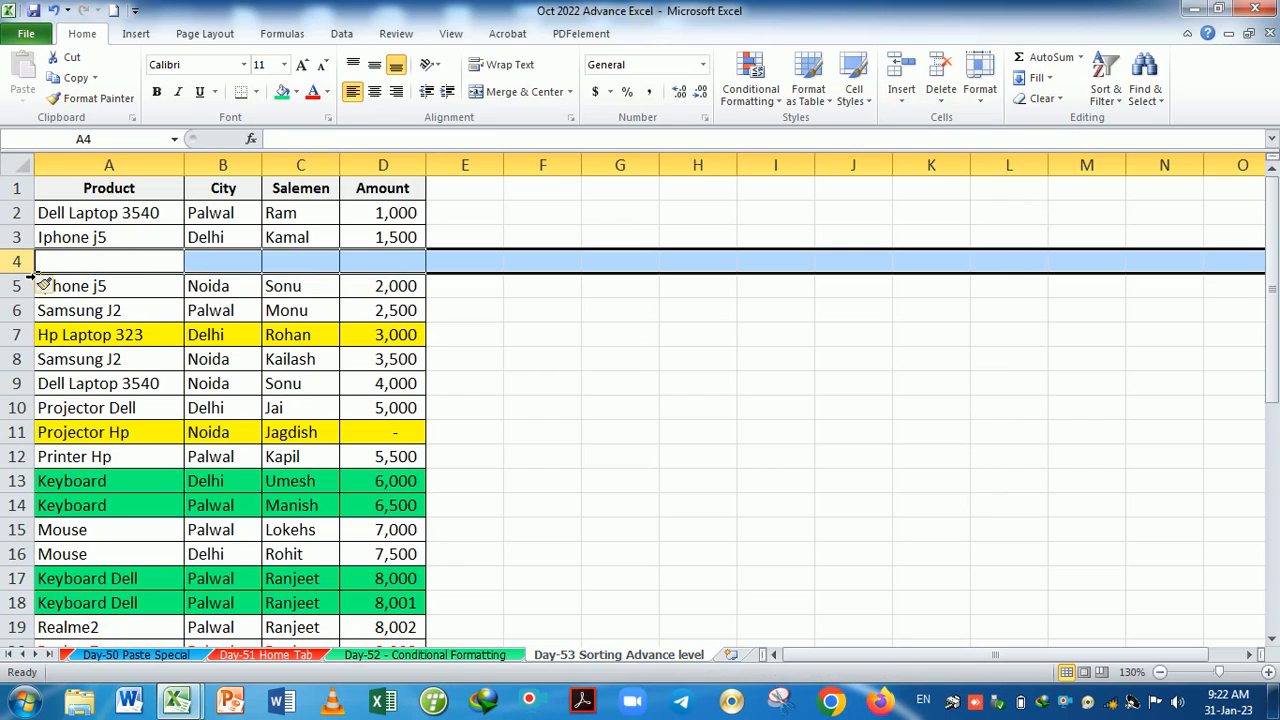
left_click(518, 307)
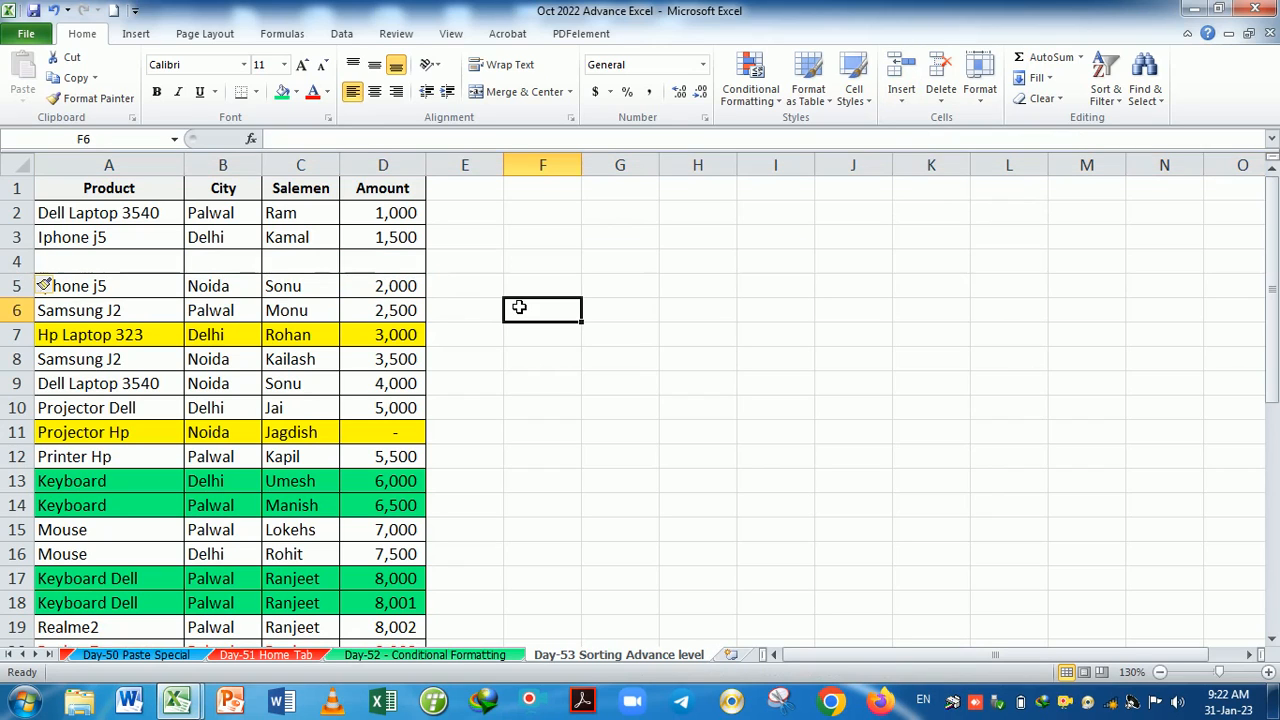
left_click(118, 264)
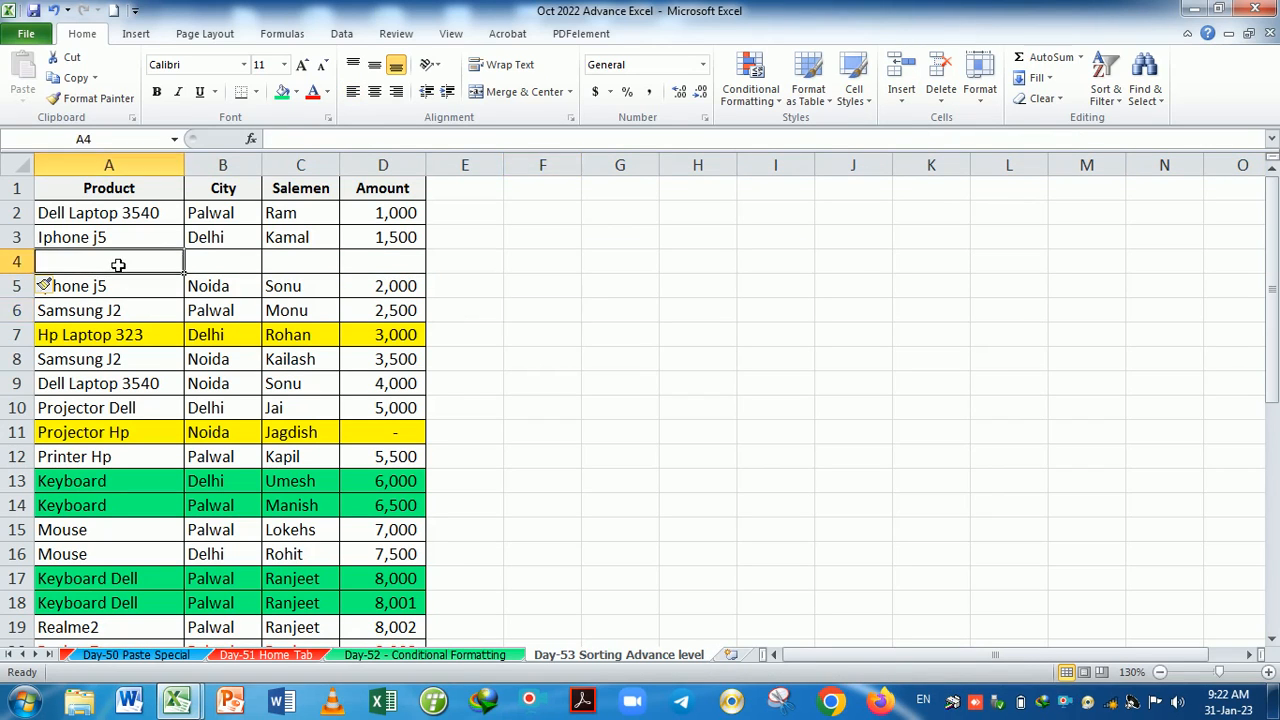
key("shift+space")
key("ctrl+minus")
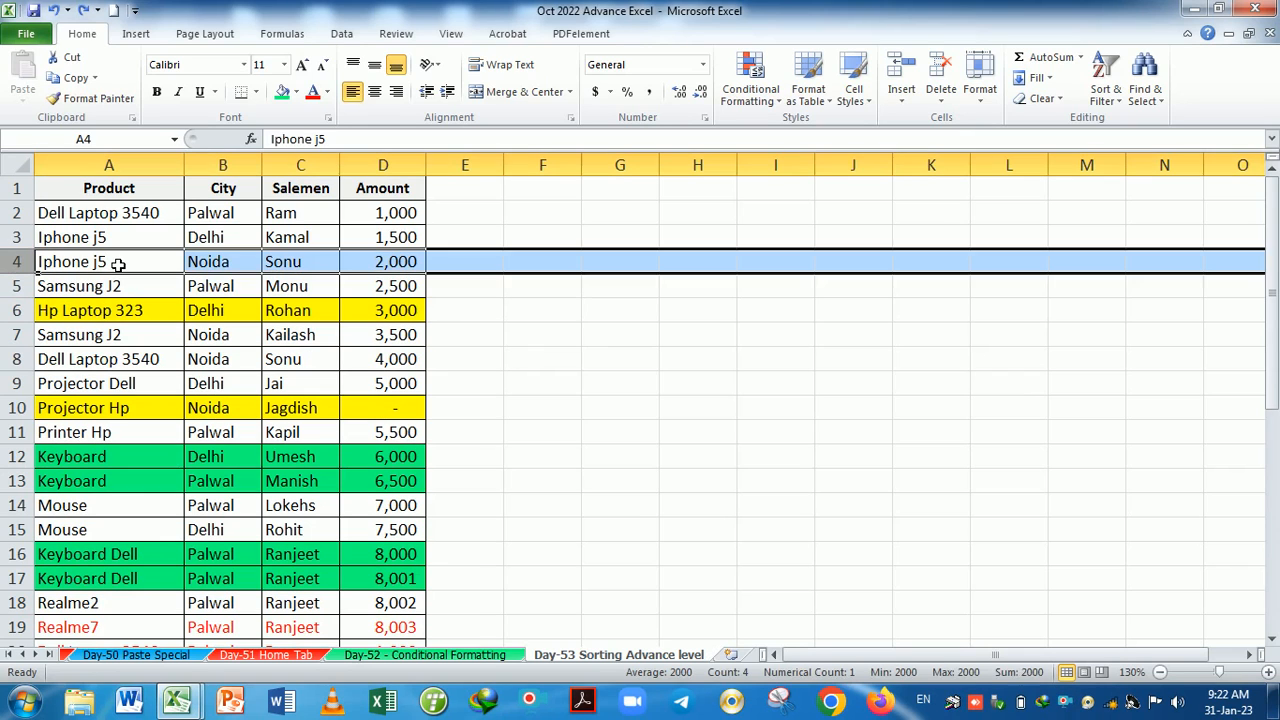
Insert a whole blank row at row 4 via Insert Sheet Rows, above Iphone j5.
left_click(118, 264)
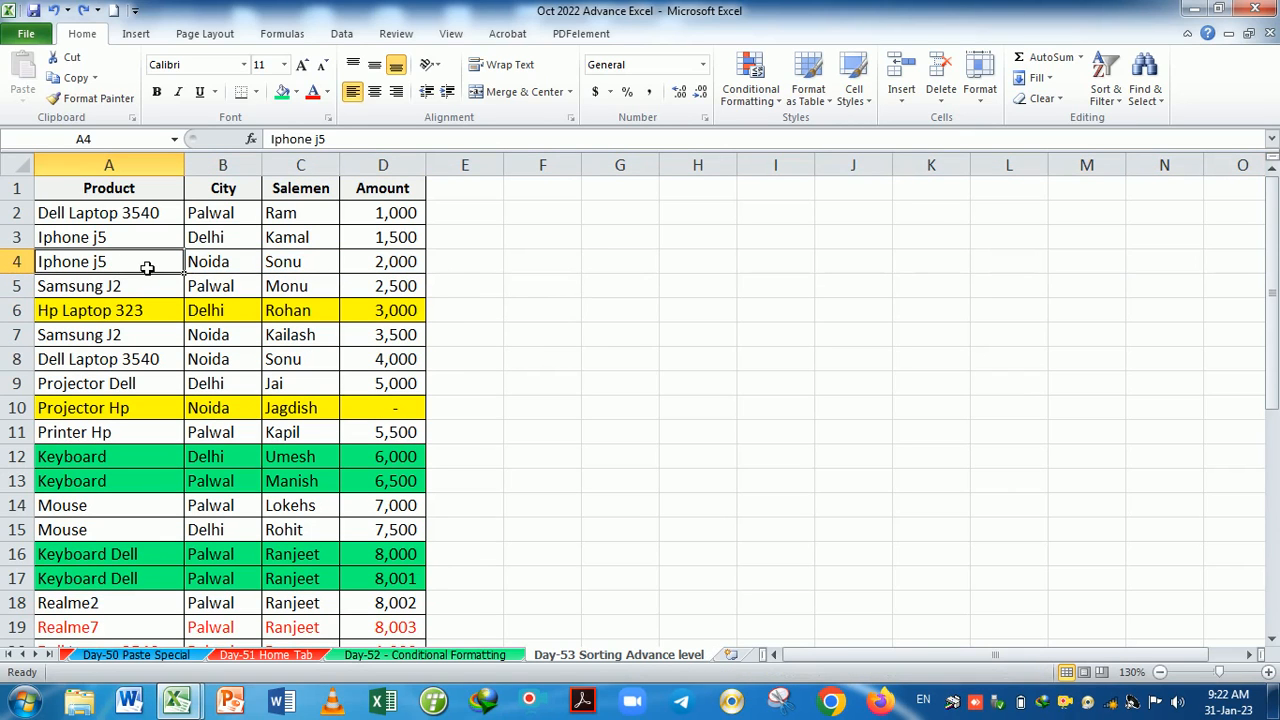
left_click(904, 70)
key("ctrl+z")
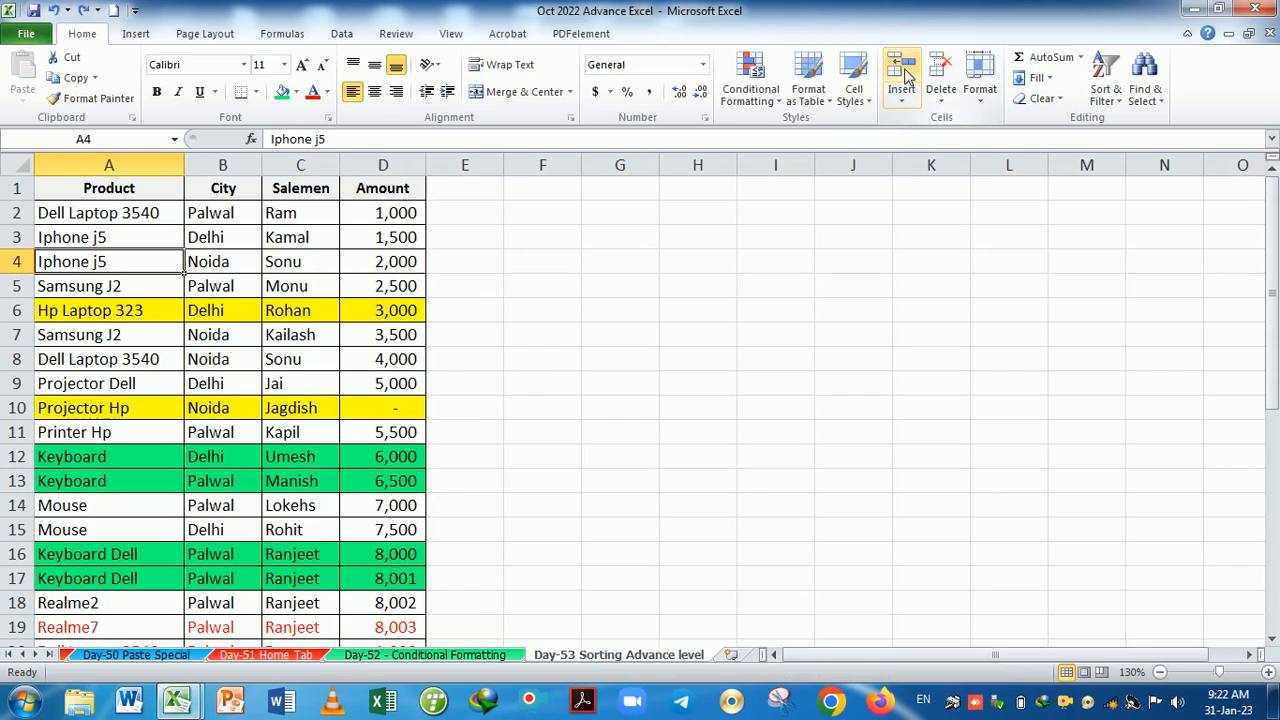
left_click(901, 100)
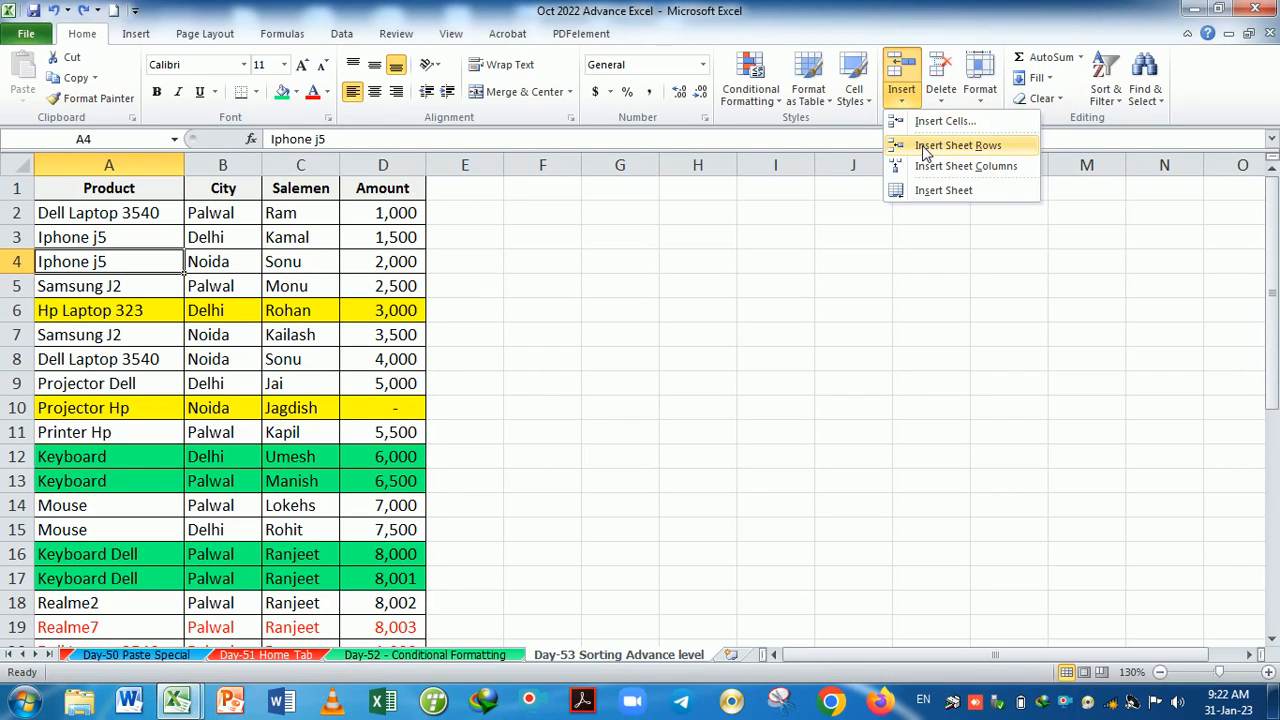
left_click(955, 145)
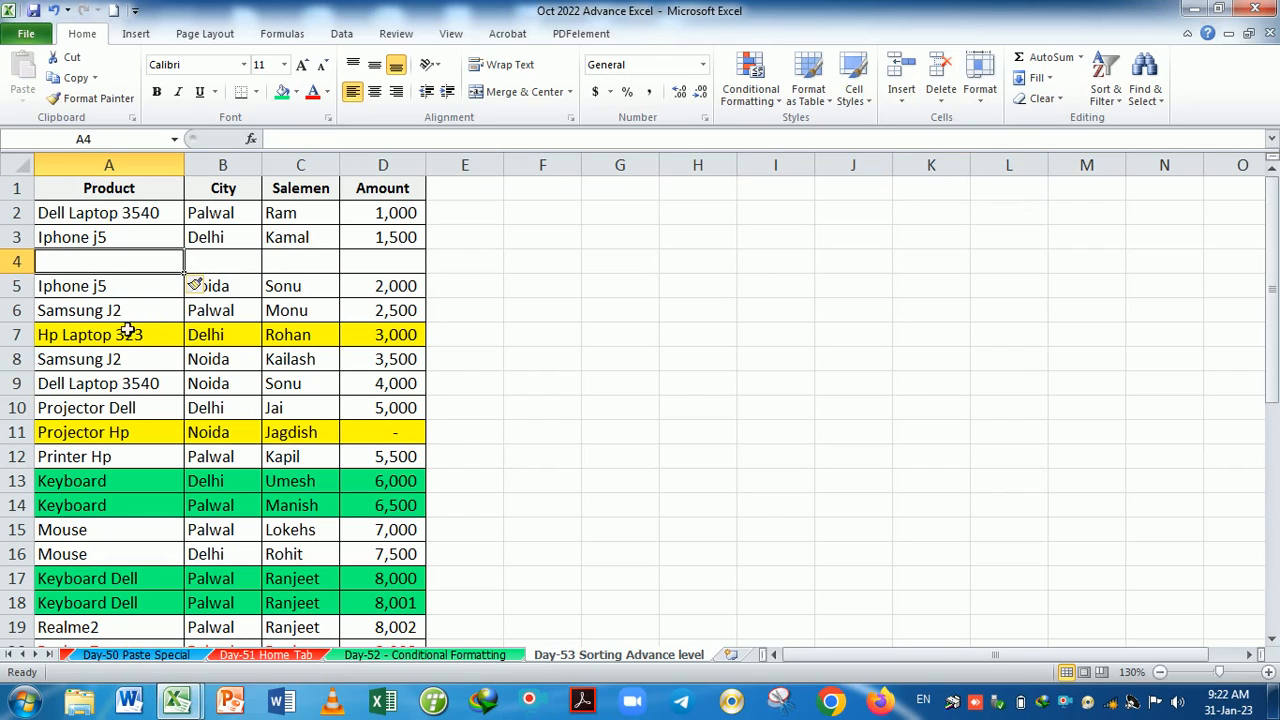
Insert a blank row at row 6, above the Samsung J2 entry.
left_click(32, 320)
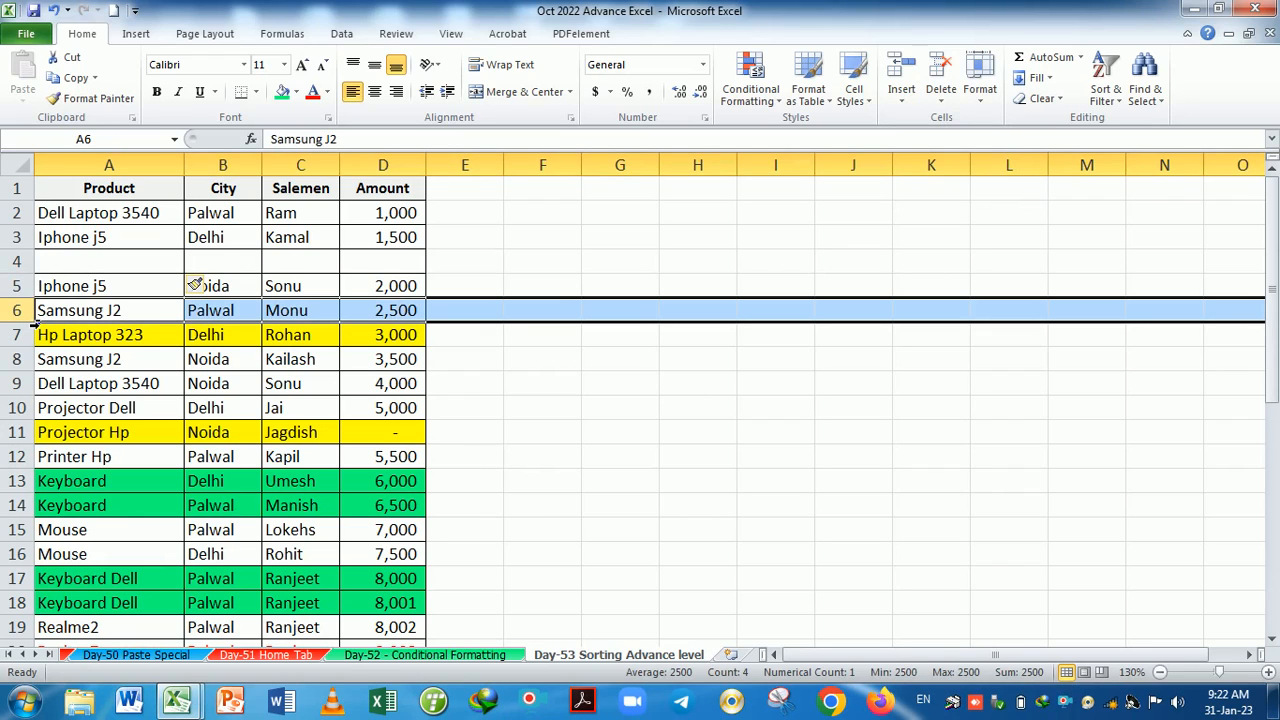
left_click(905, 68)
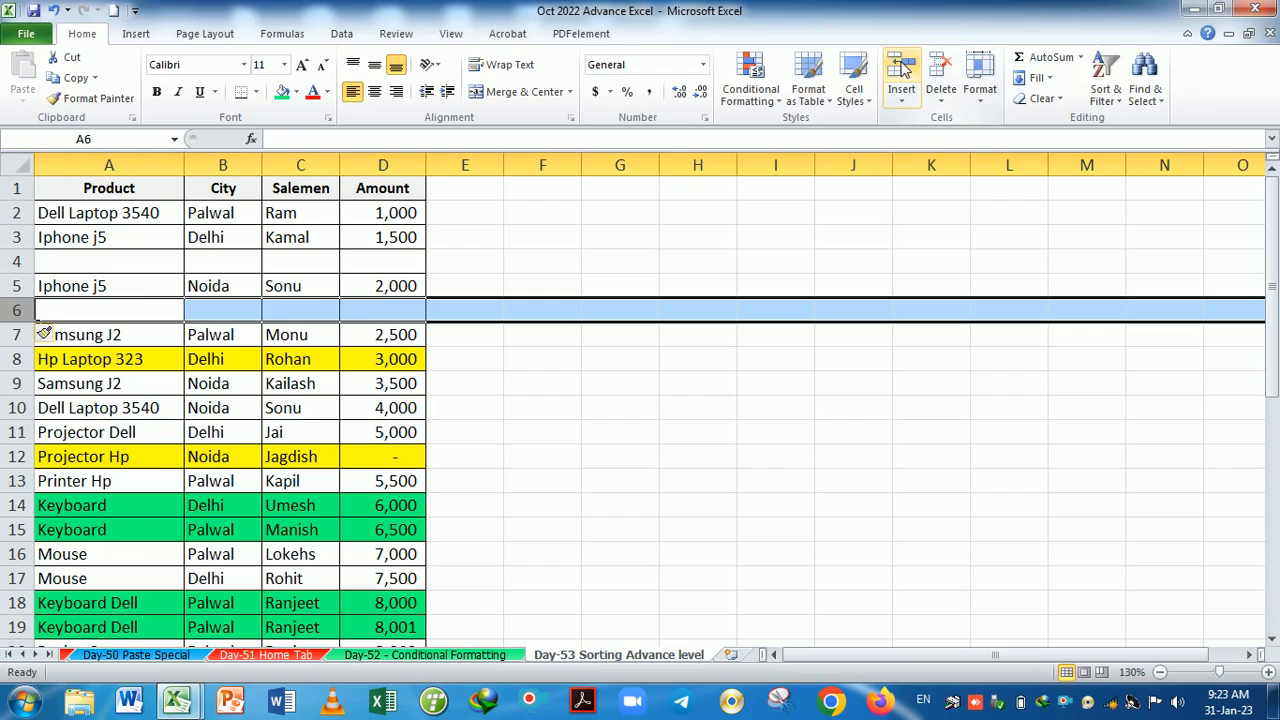
left_click(555, 390)
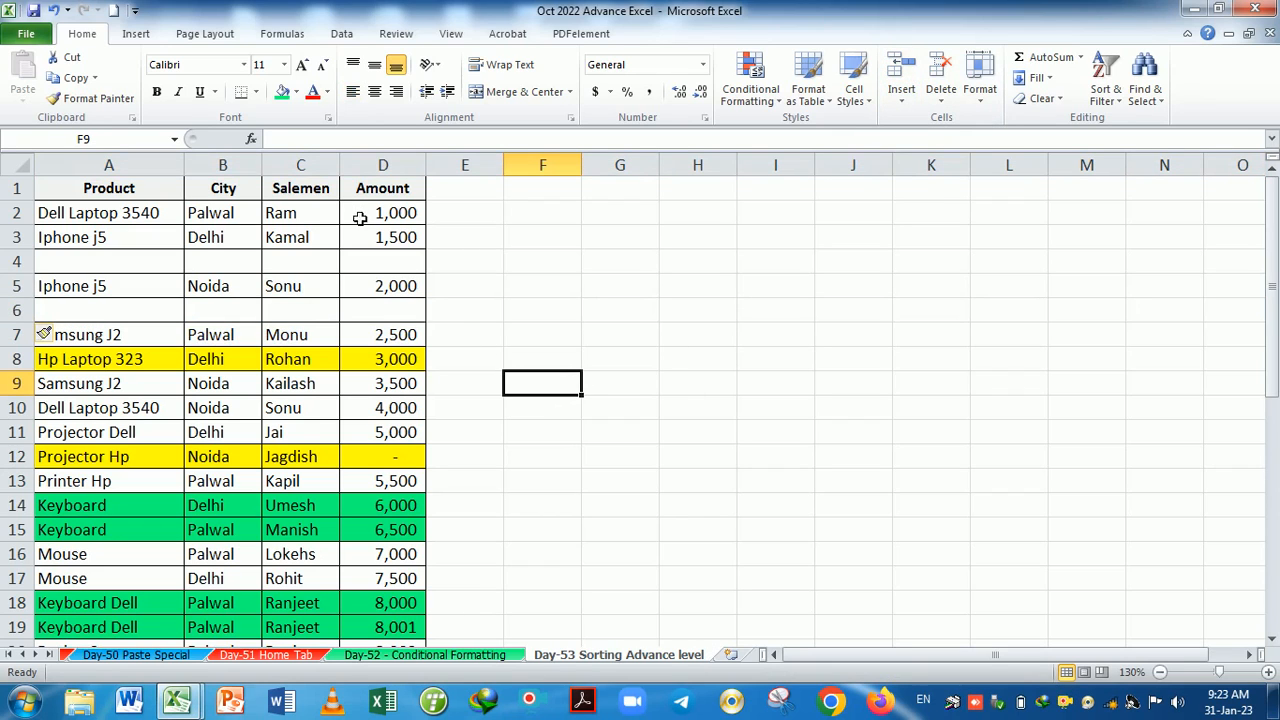
Insert three blank columns before Salemen, then delete all three again.
left_click(326, 184)
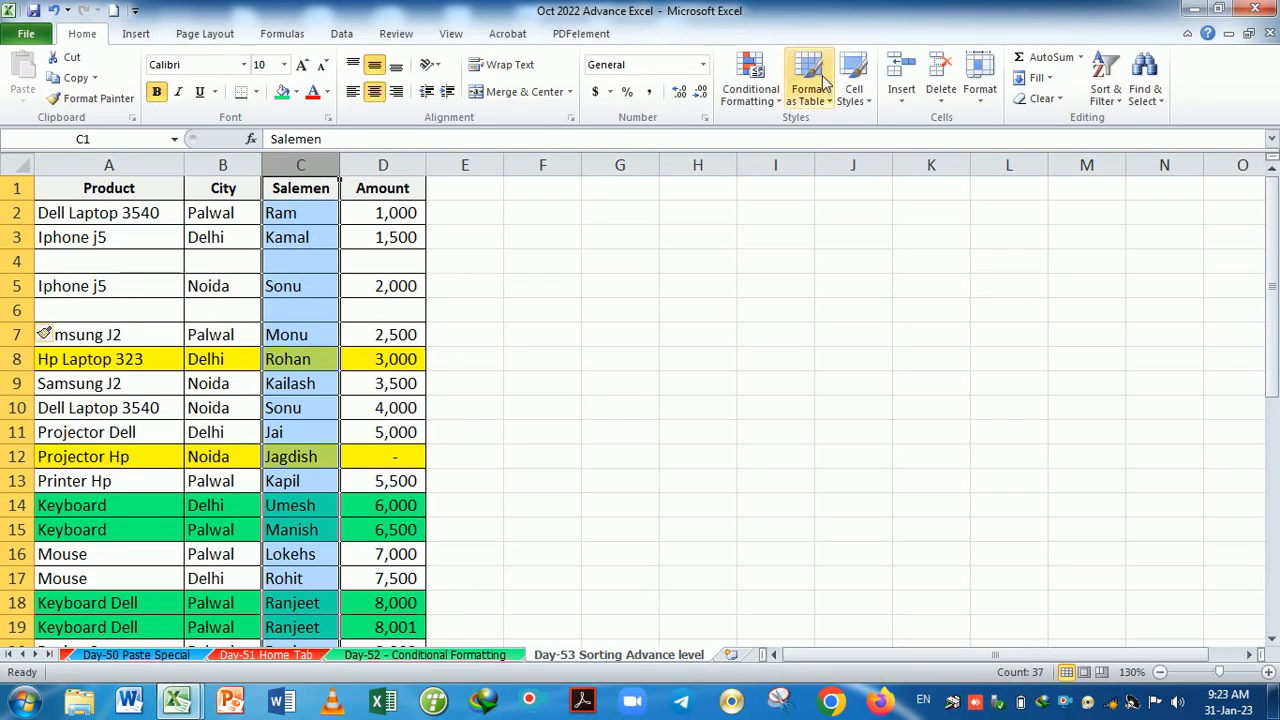
left_click(900, 74)
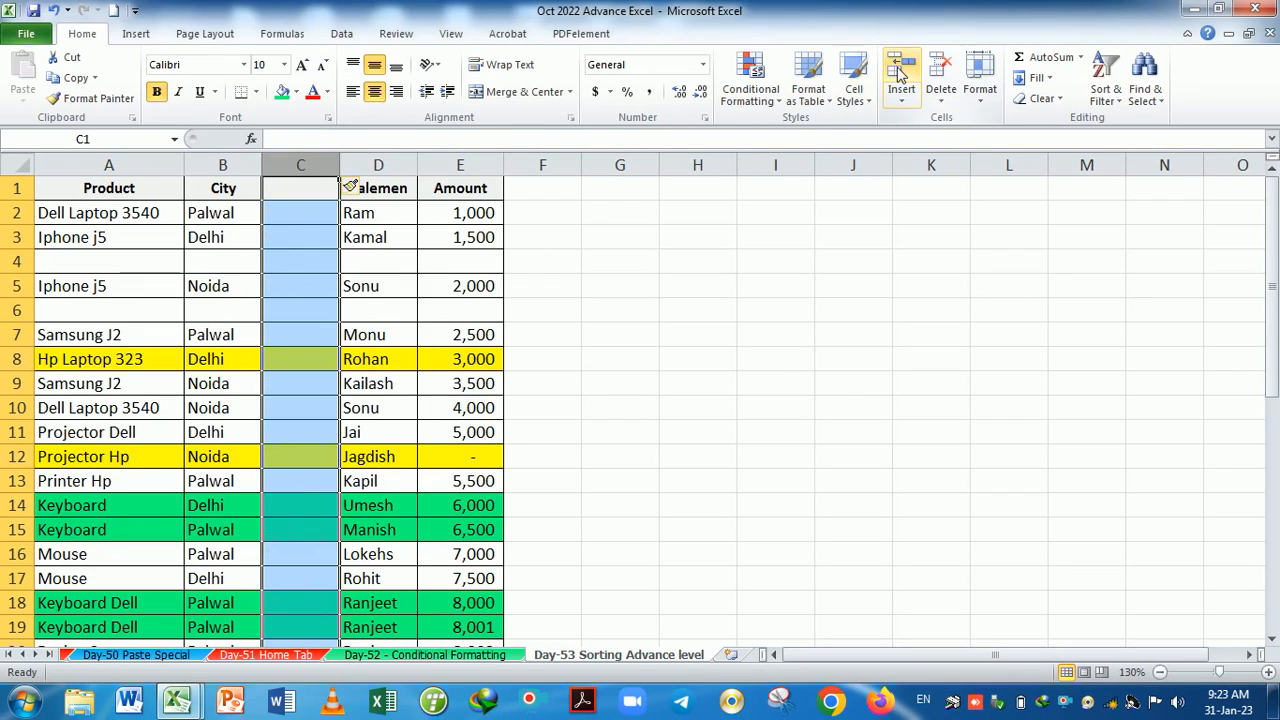
left_click(899, 73)
left_click(899, 73)
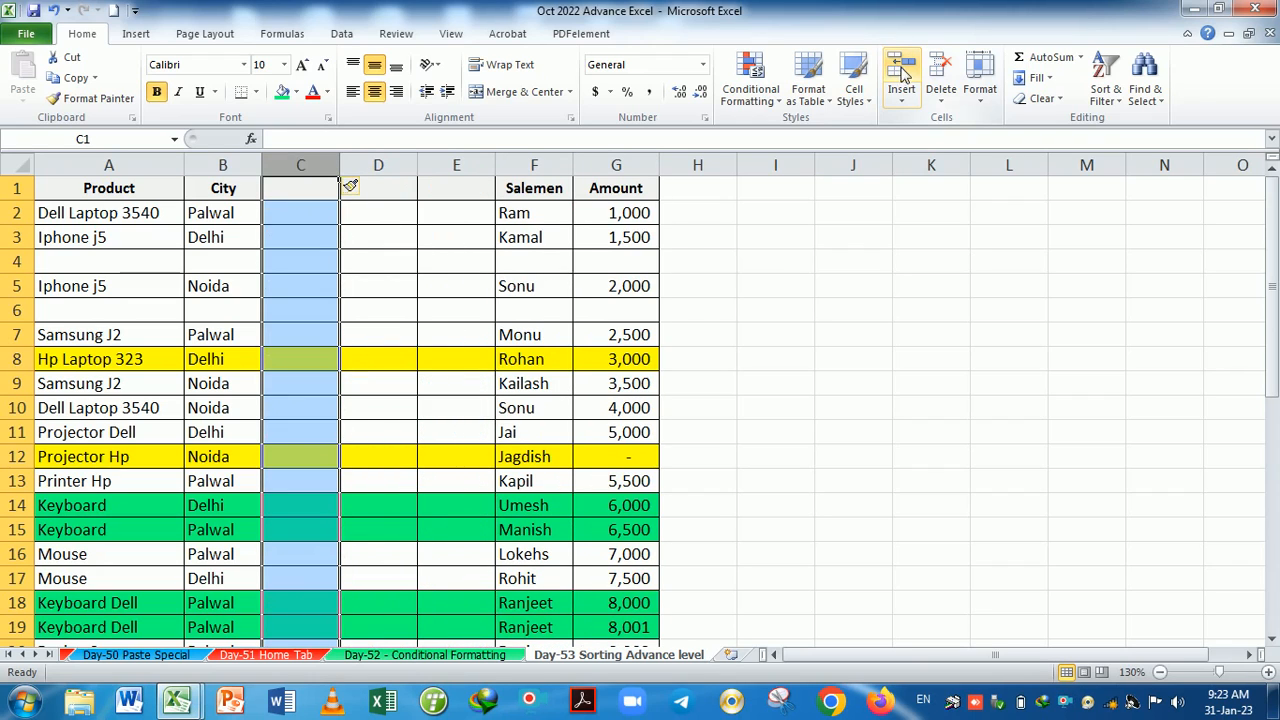
left_click(941, 76)
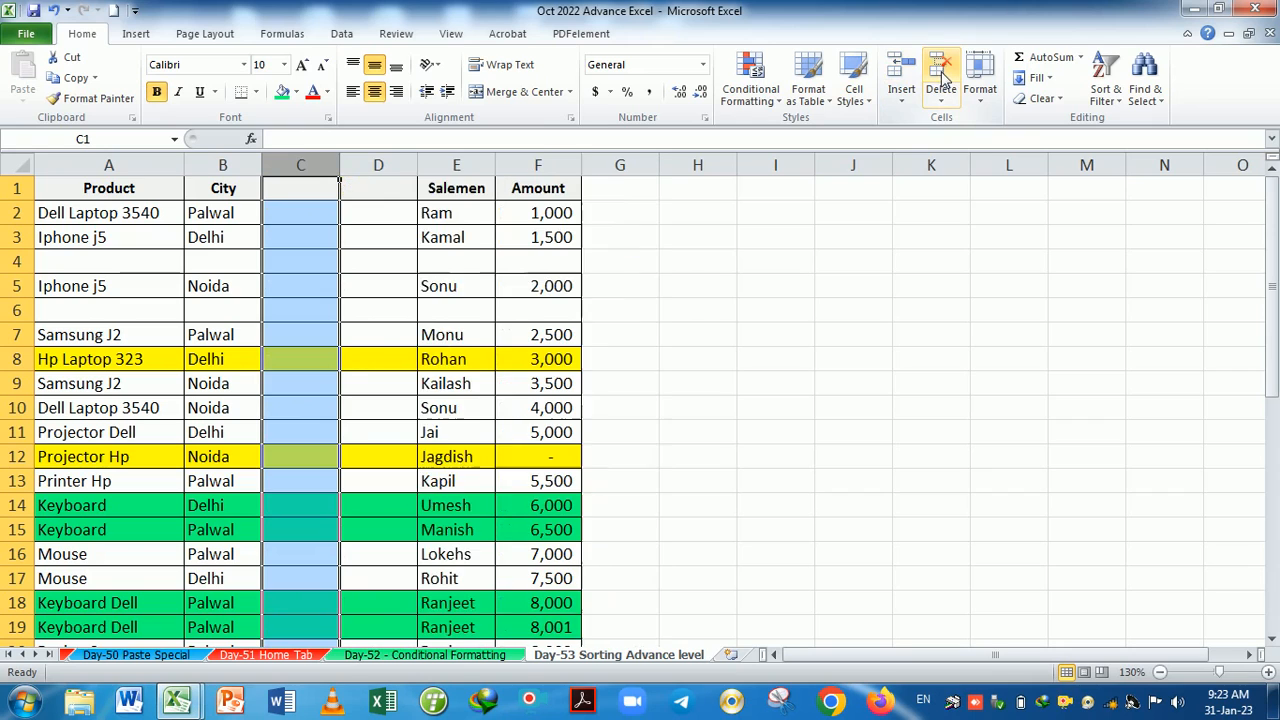
left_click(941, 76)
left_click(941, 76)
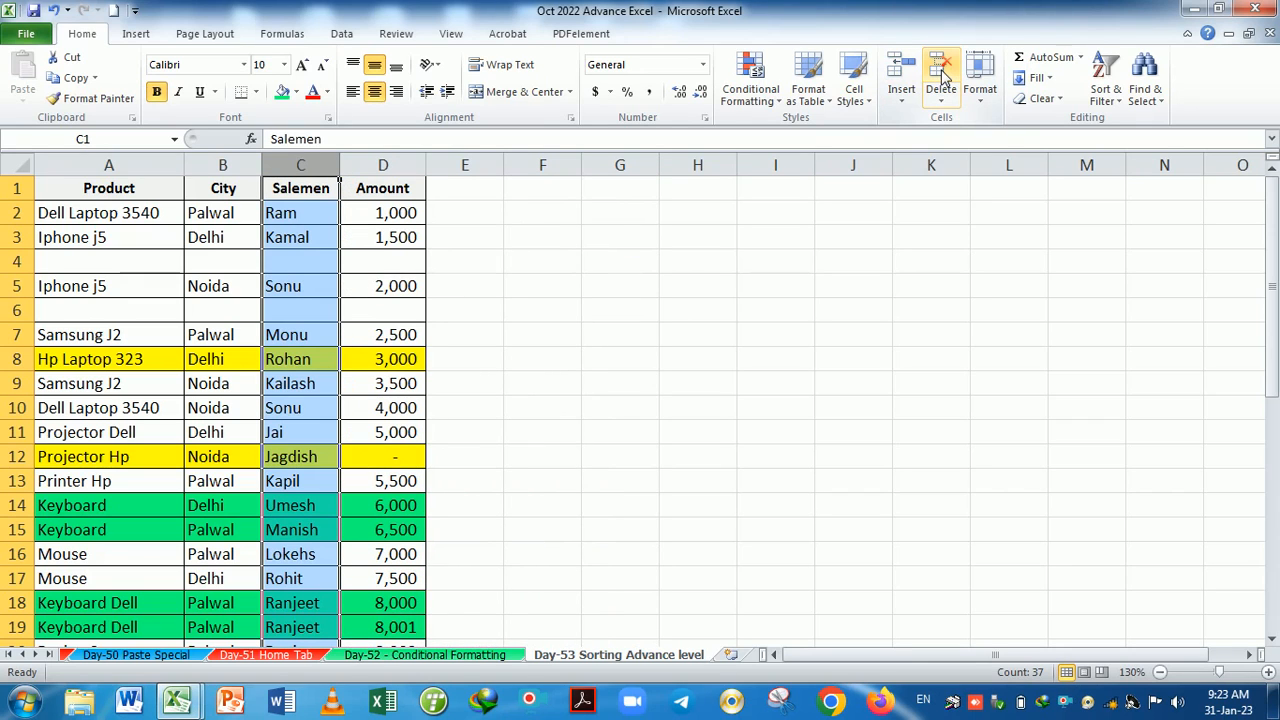
left_click(22, 262)
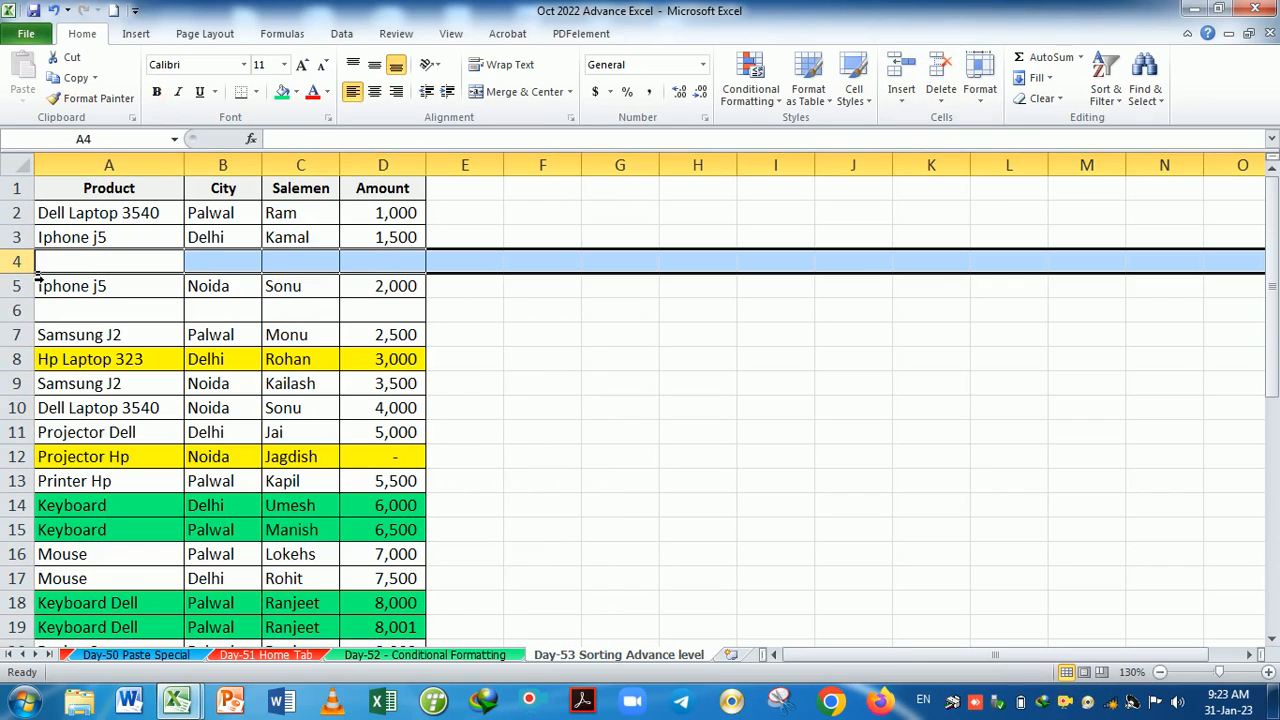
Delete the empty rows 4 and 5 from the sales table.
left_click(941, 72)
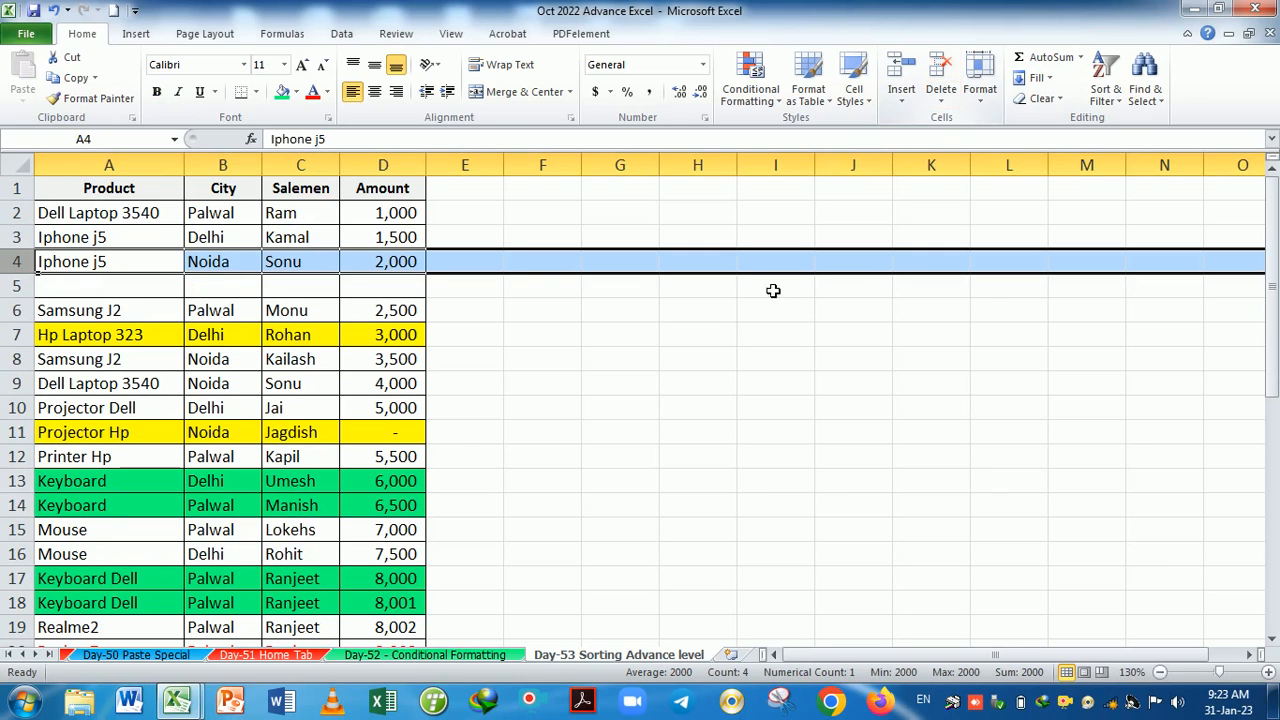
left_click(18, 286)
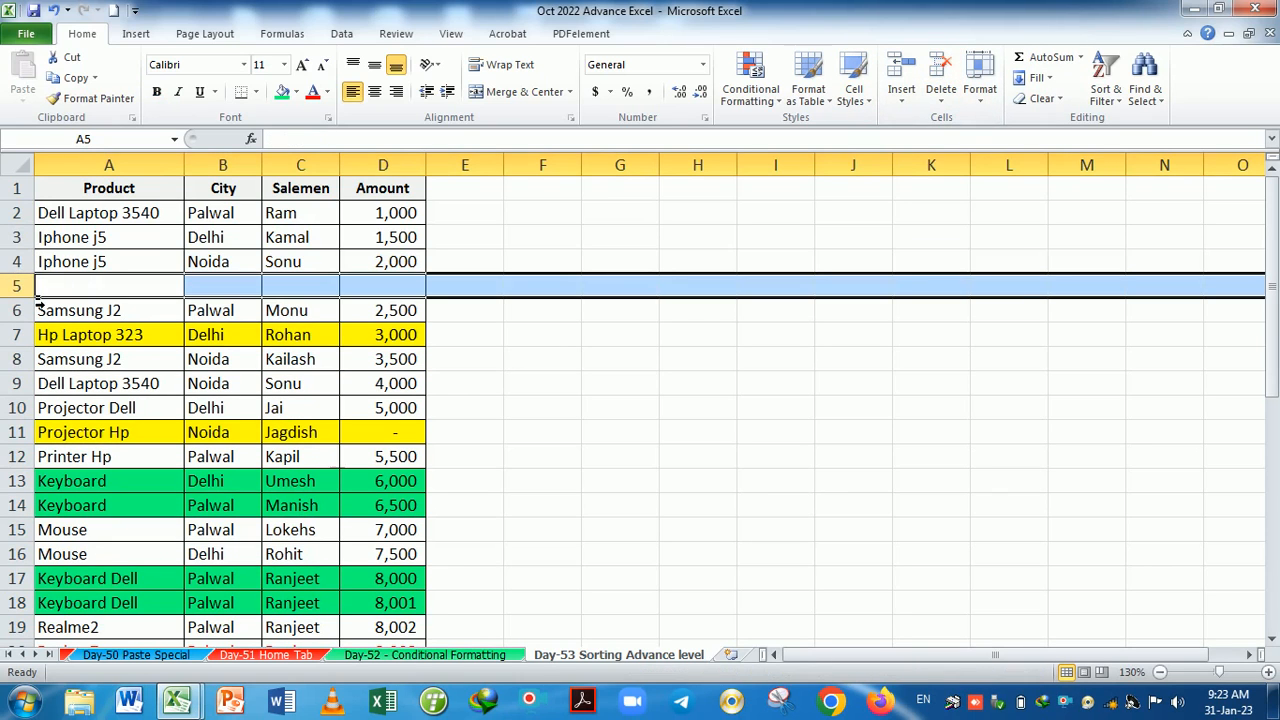
left_click(941, 78)
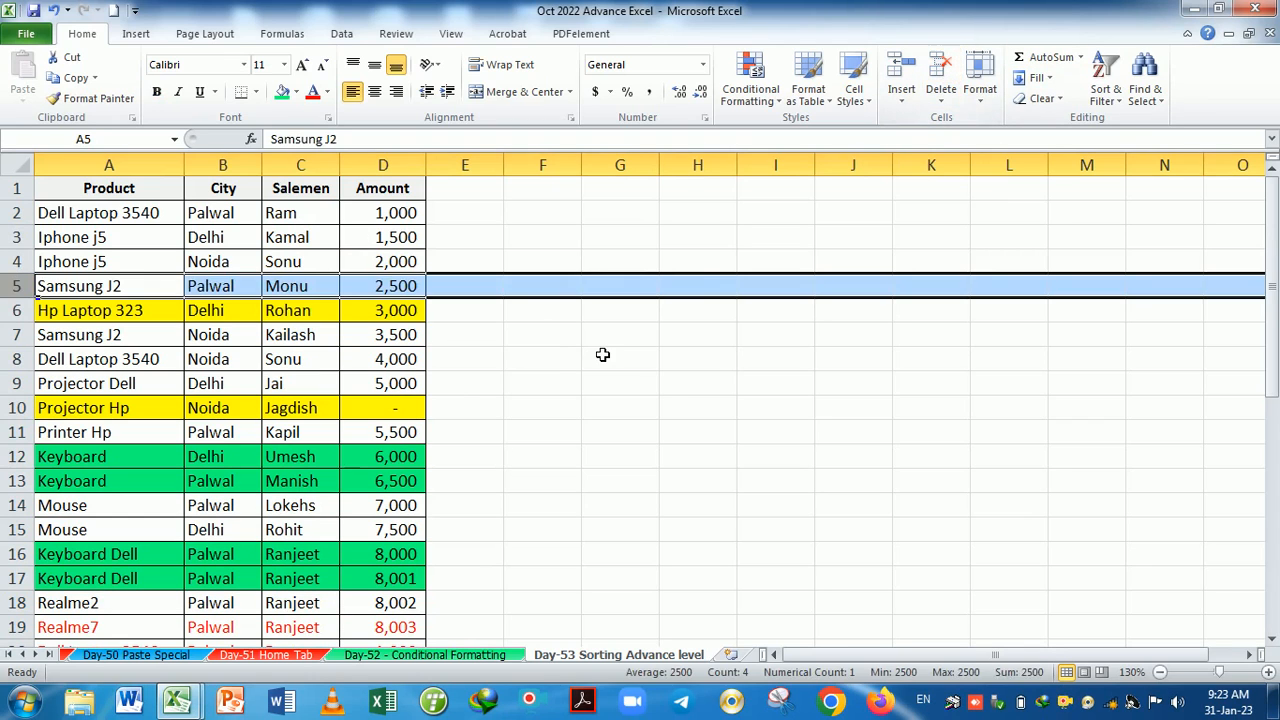
left_click_drag(602, 355, 540, 335)
Delete the Samsung J2 row with Delete Sheet Rows, then undo to restore it.
left_click(414, 287)
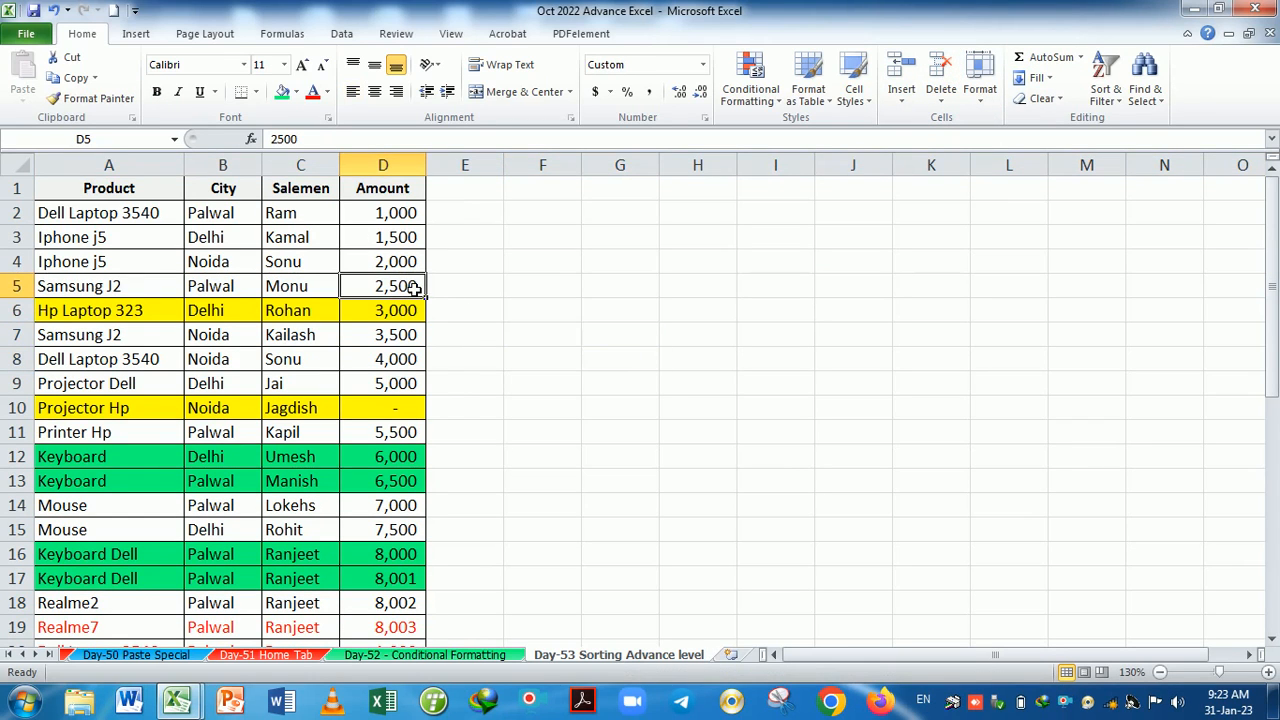
left_click_drag(105, 288, 414, 287)
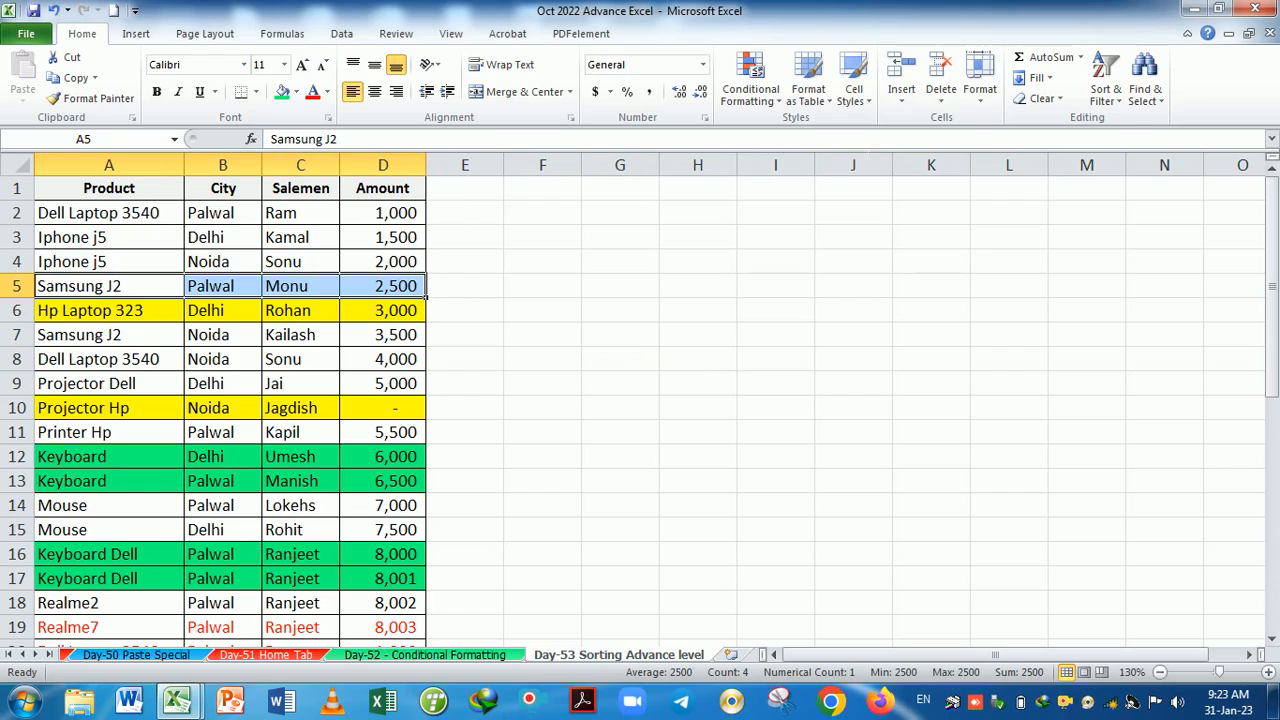
left_click(941, 102)
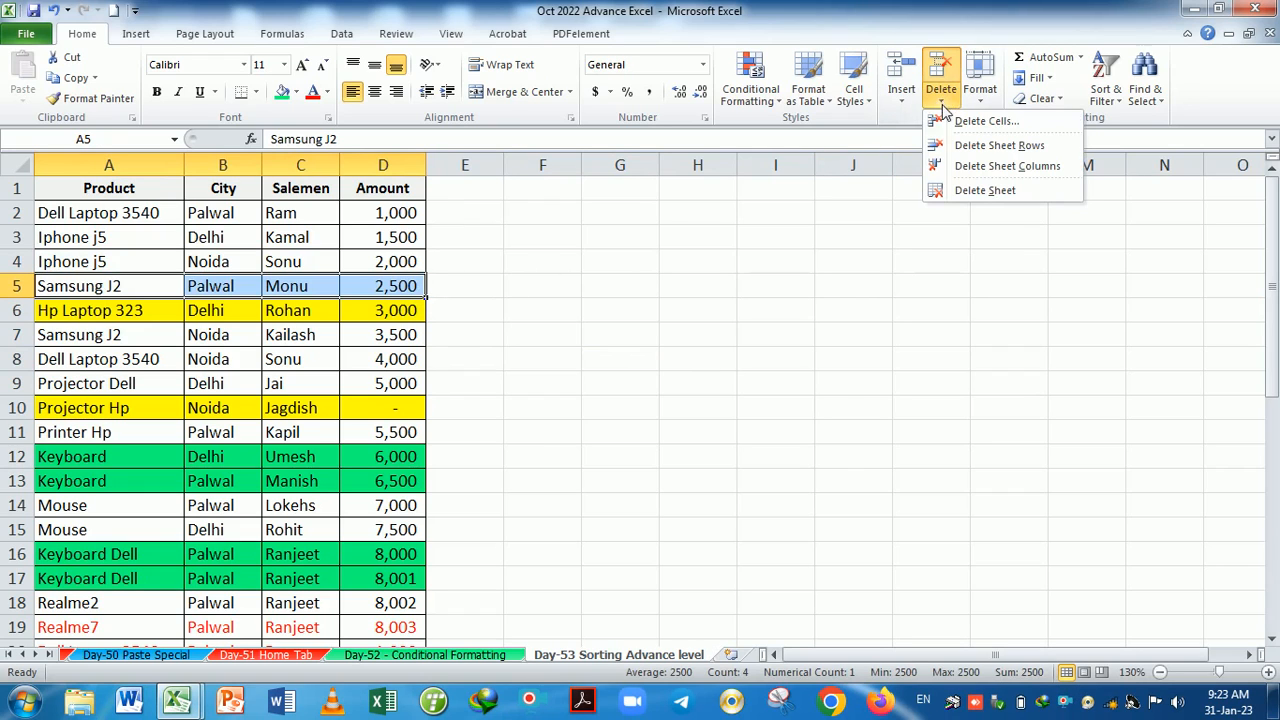
left_click(962, 150)
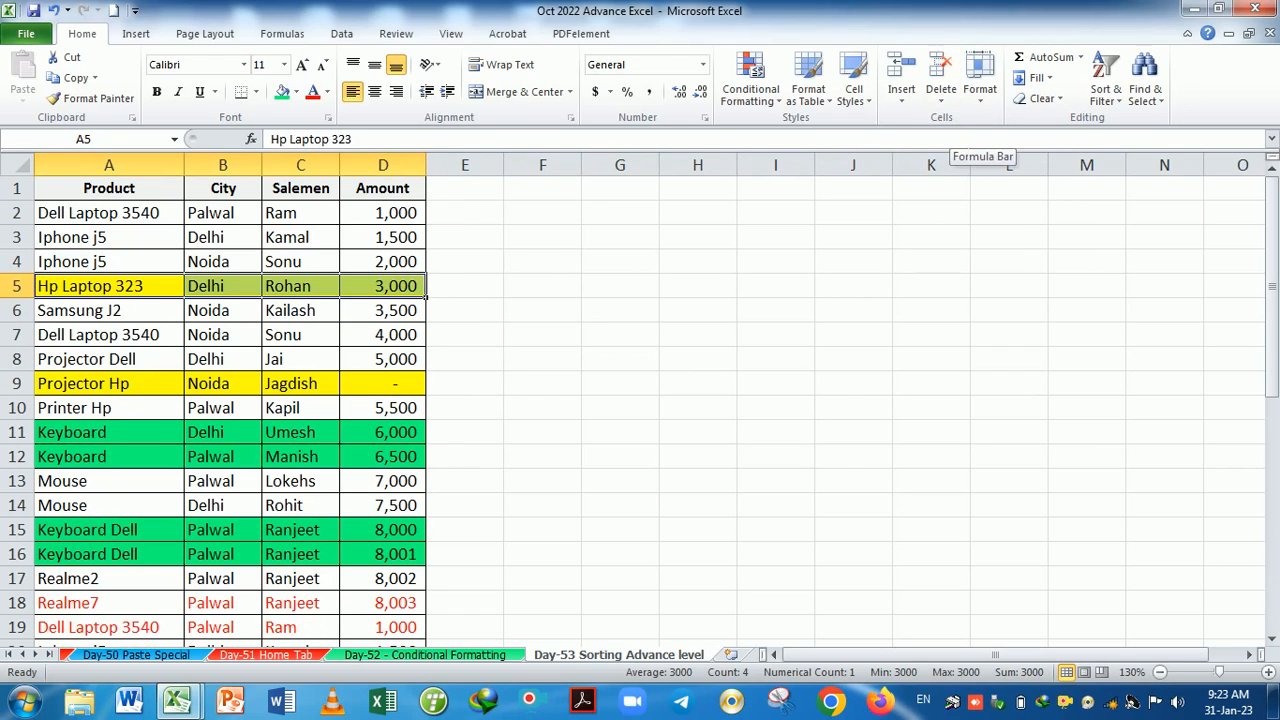
key("ctrl+z")
left_click(20, 287)
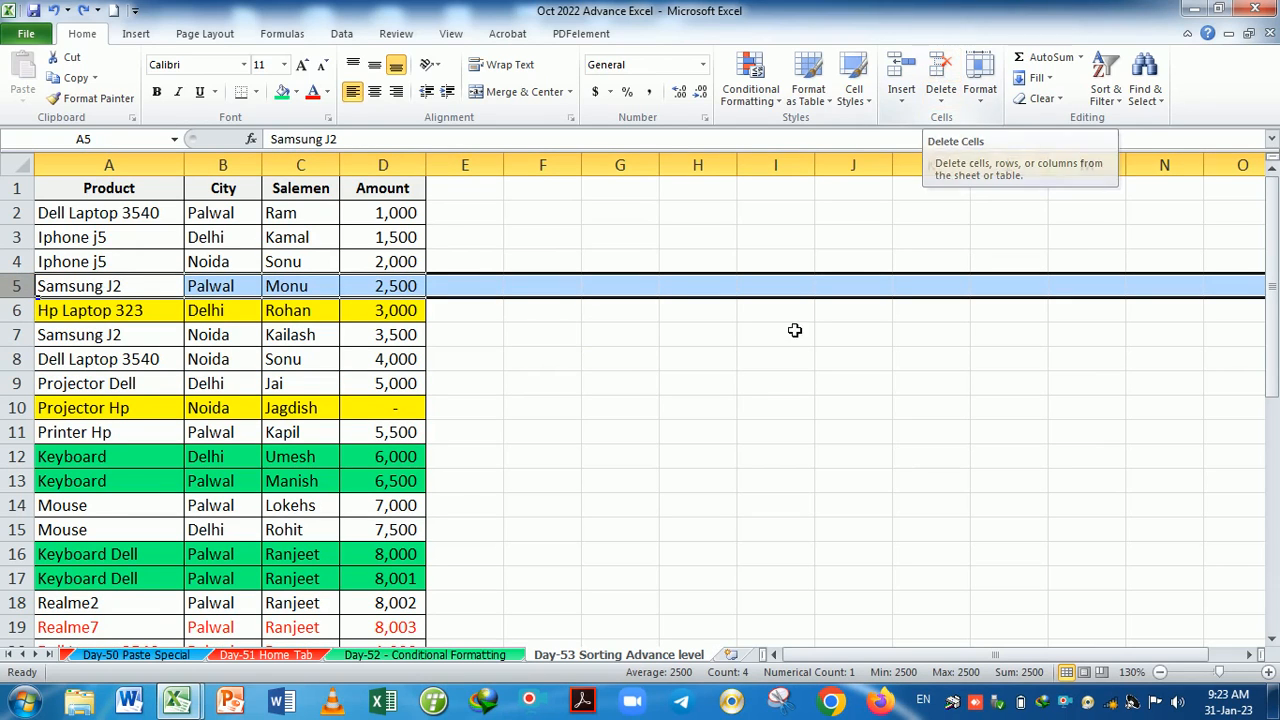
left_click(718, 377)
left_click(645, 212)
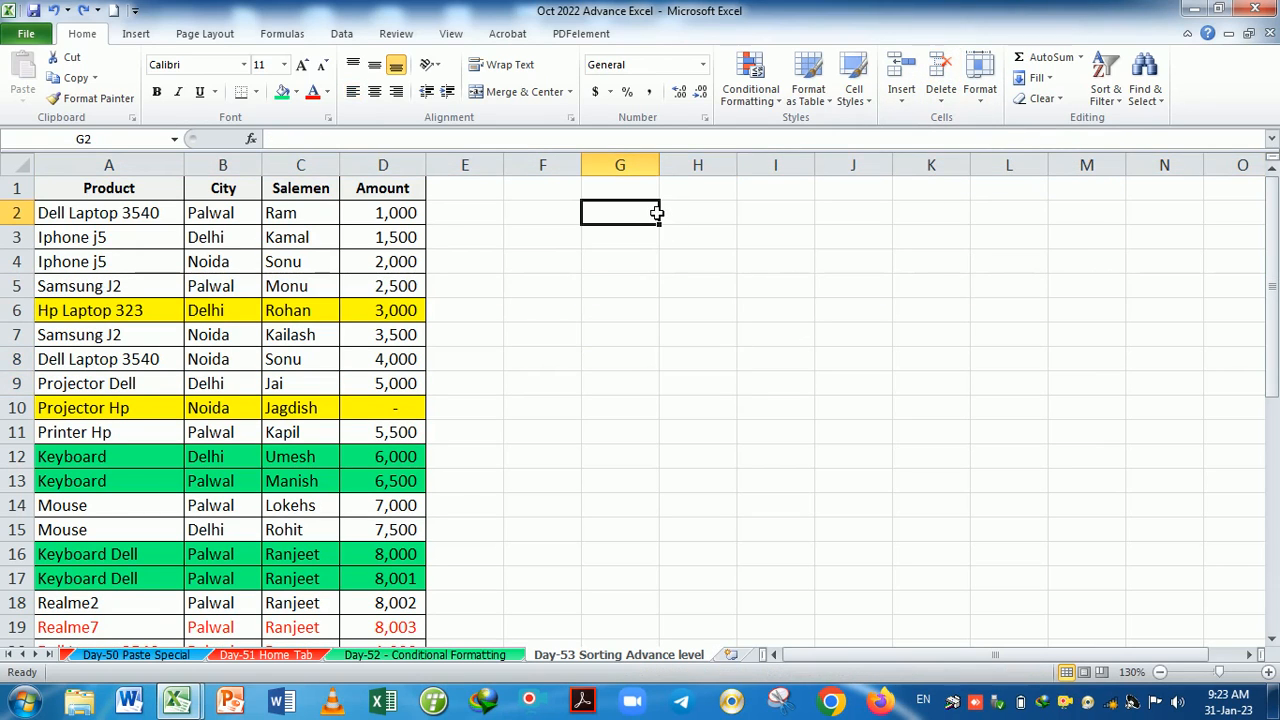
Type the note 'Ctrl+Spacebar = Select row' into G2.
type("C")
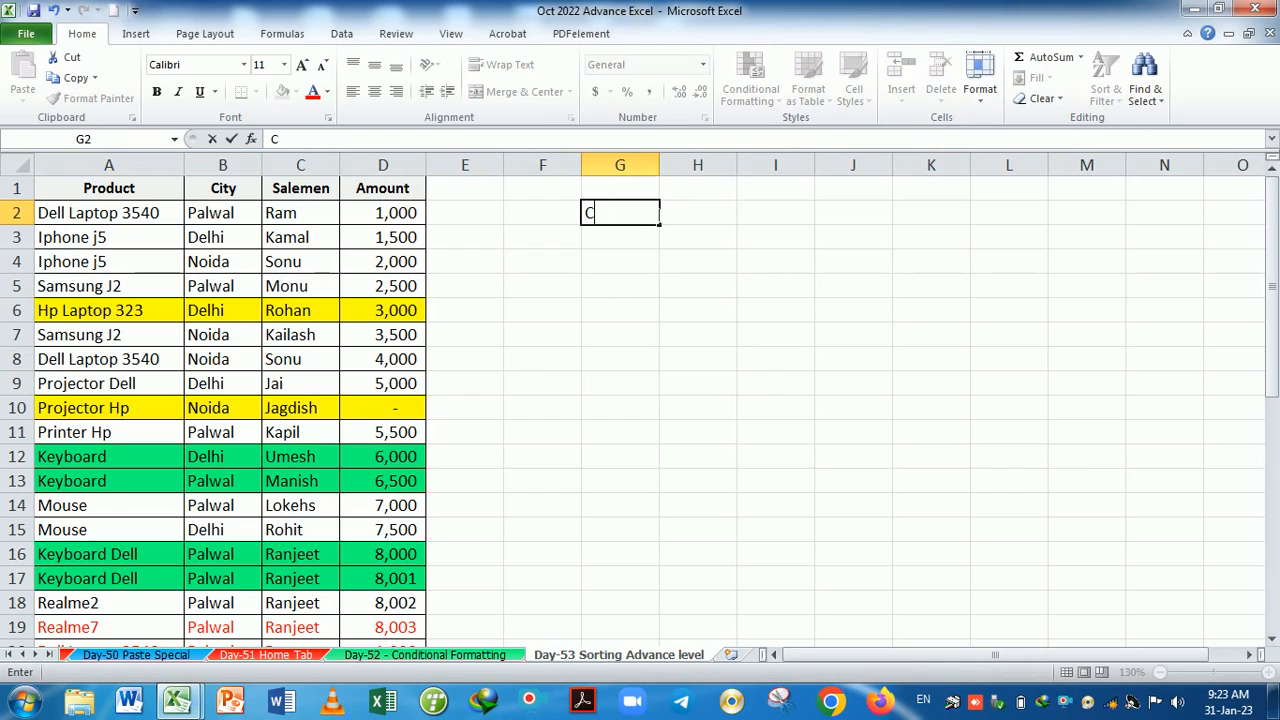
type("trl+Spaceba5")
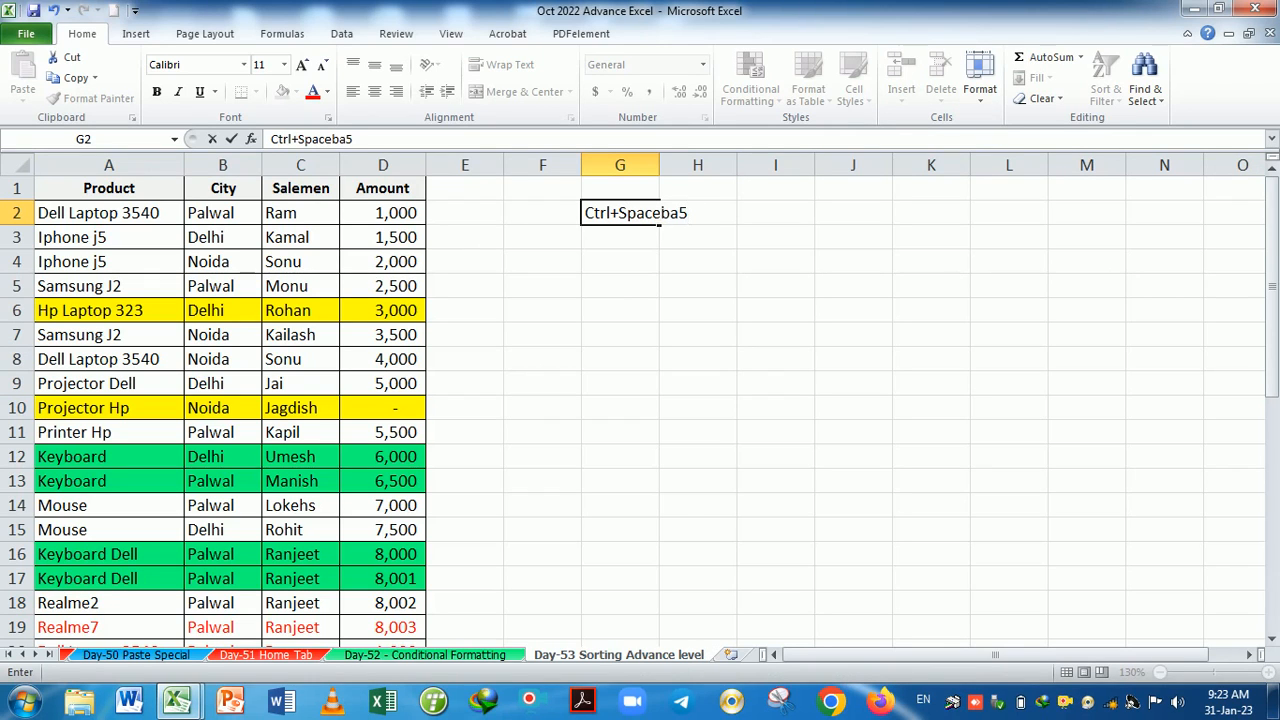
key("BackSpace")
type("r -")
key("BackSpace")
type("\\")
key("BackSpace")
type("= Select")
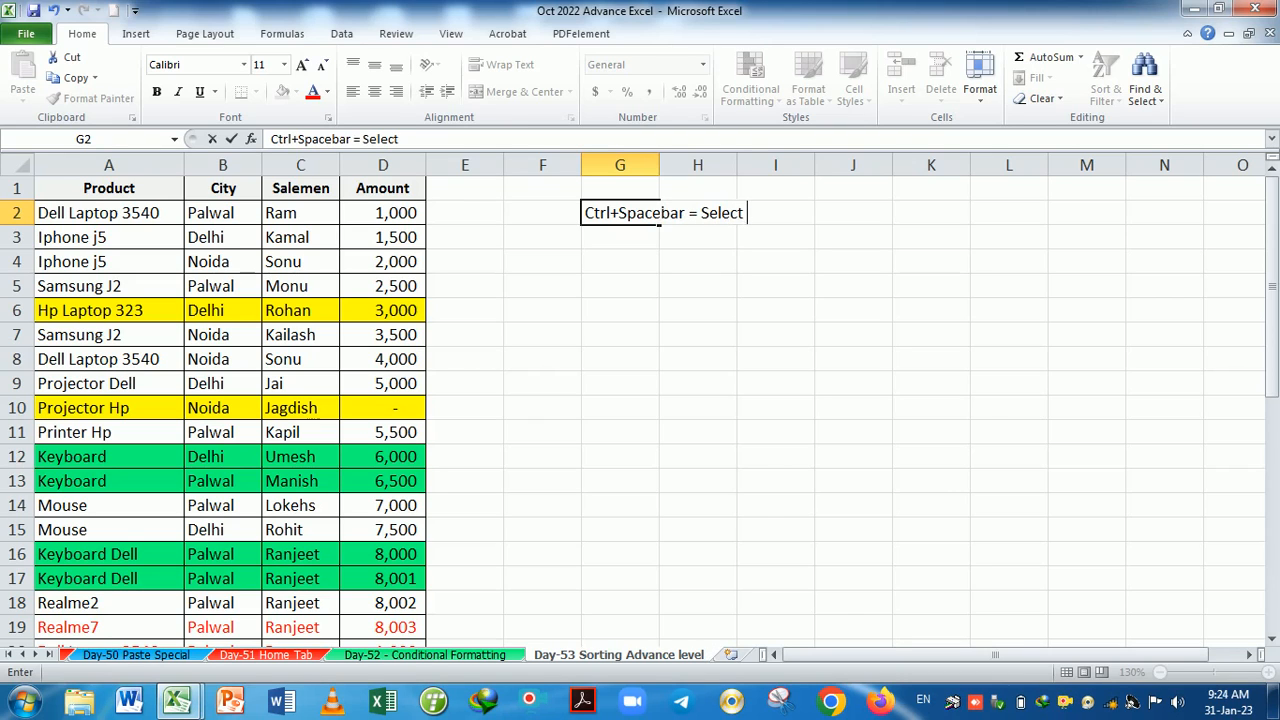
type(" row")
key("Return")
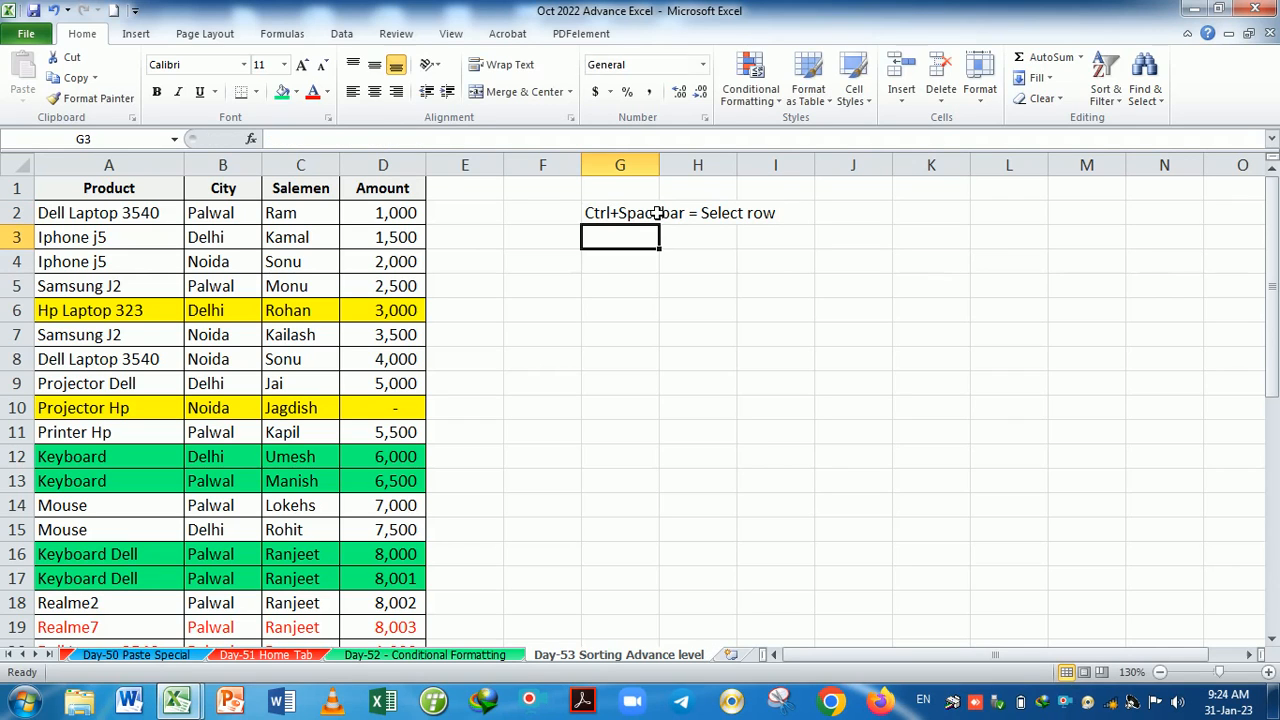
Correct the G2 note to read 'Ctrl+Spacebar = Select column'.
type("Ctrl+")
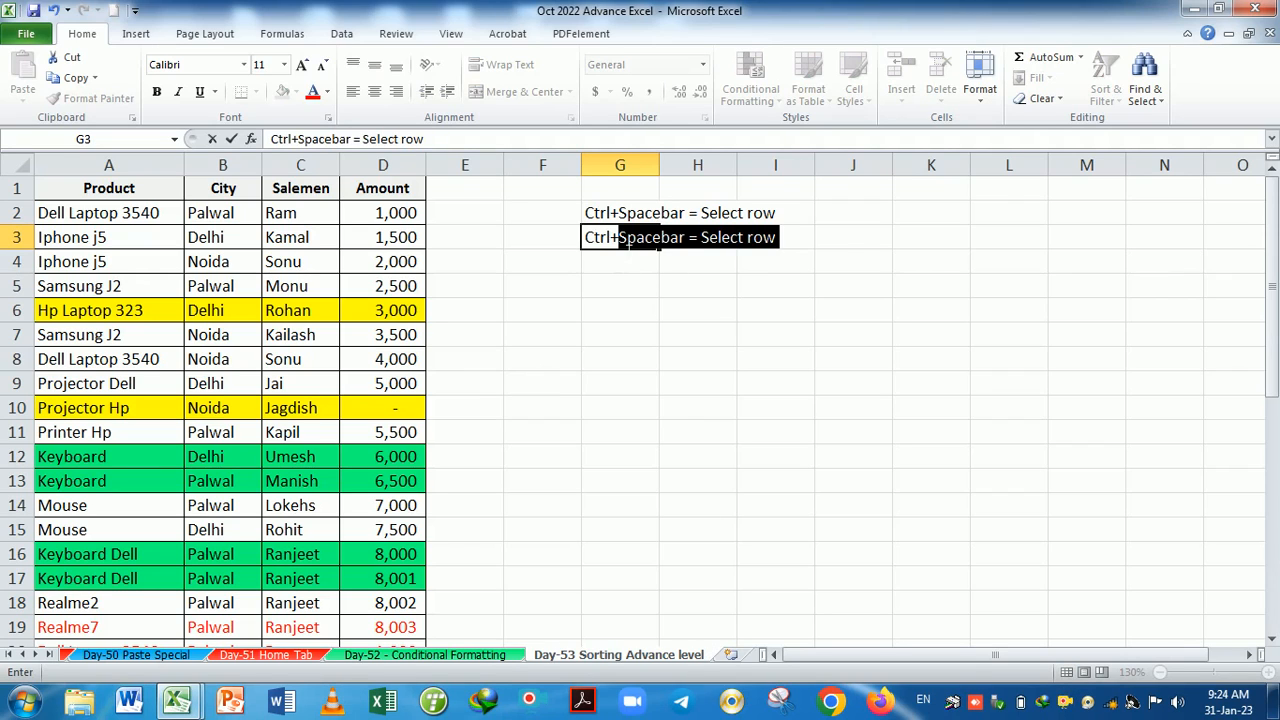
key("Escape")
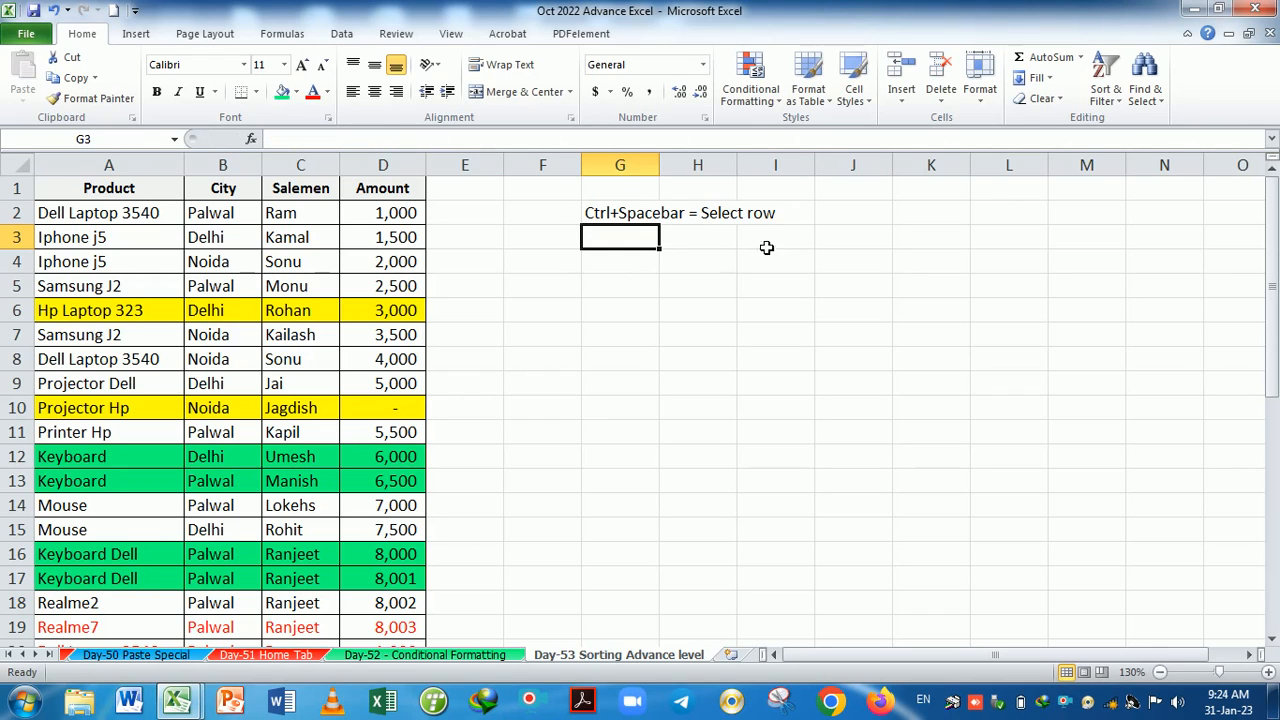
left_click(657, 219)
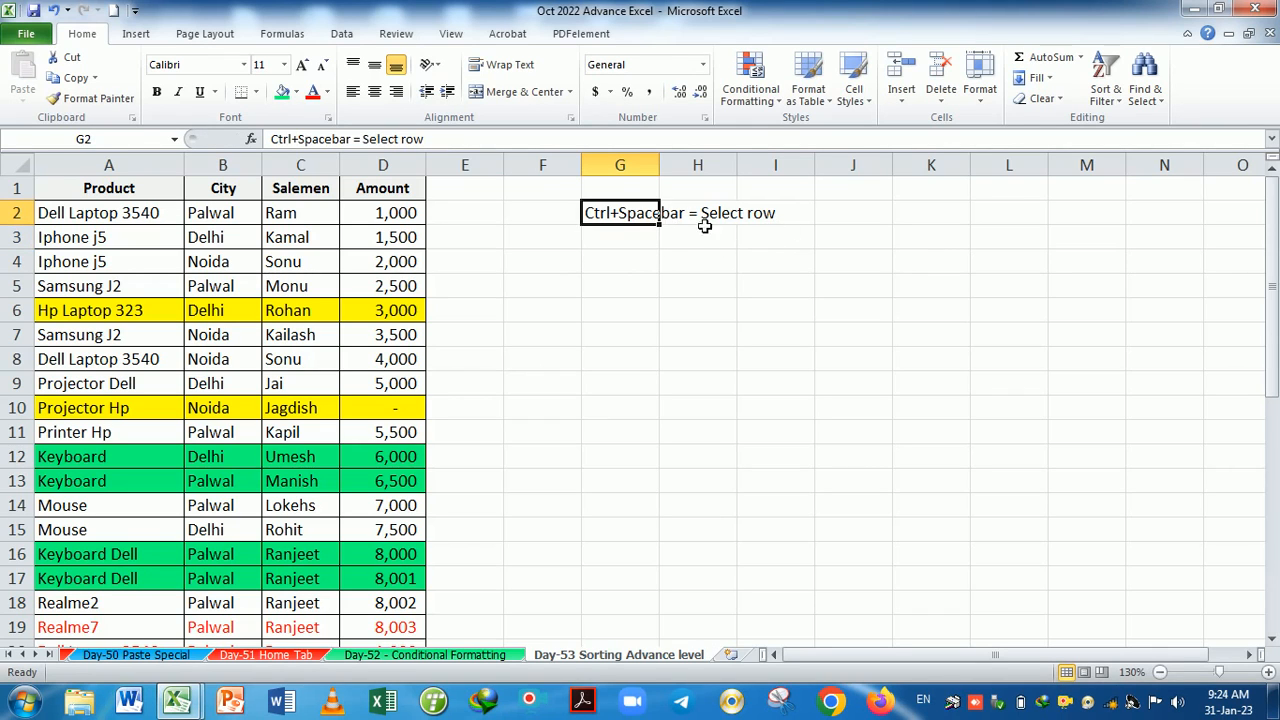
double_click(652, 217)
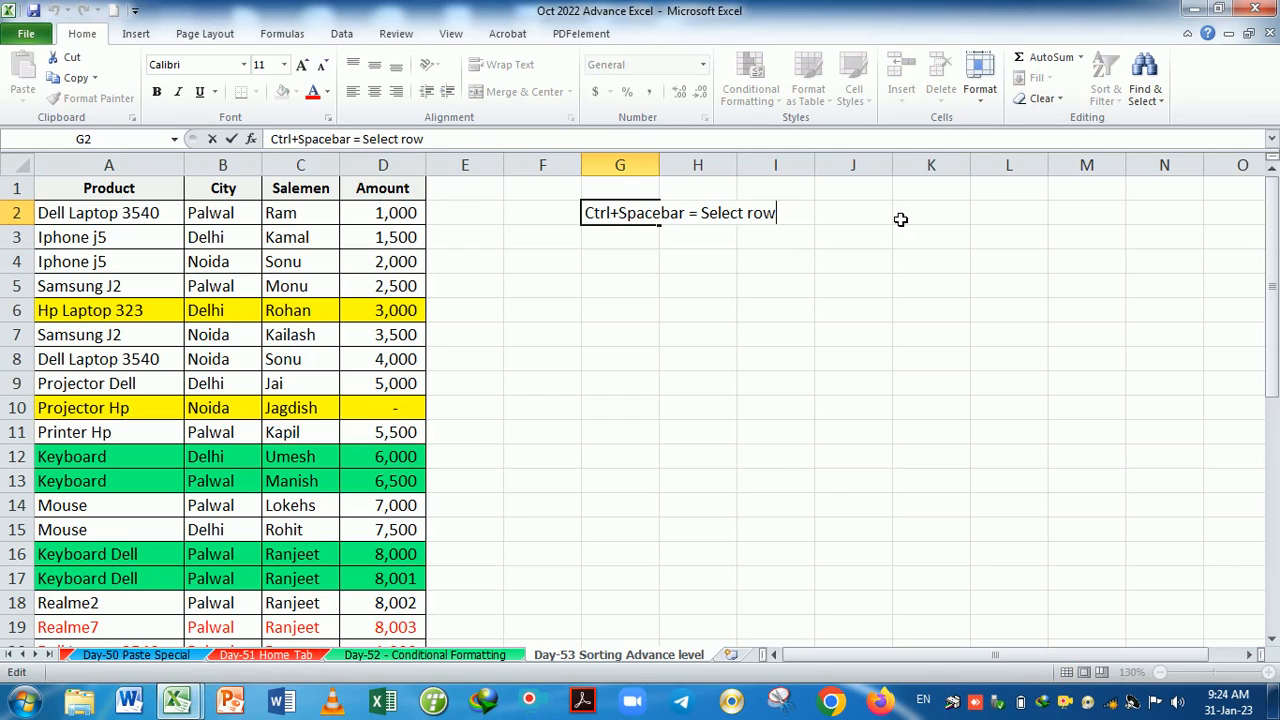
key("BackSpace")
key("BackSpace")
key("BackSpace")
type("column")
key("Return")
Enter the note 'Shift+spacebar = row select' in G3.
type("Shift+")
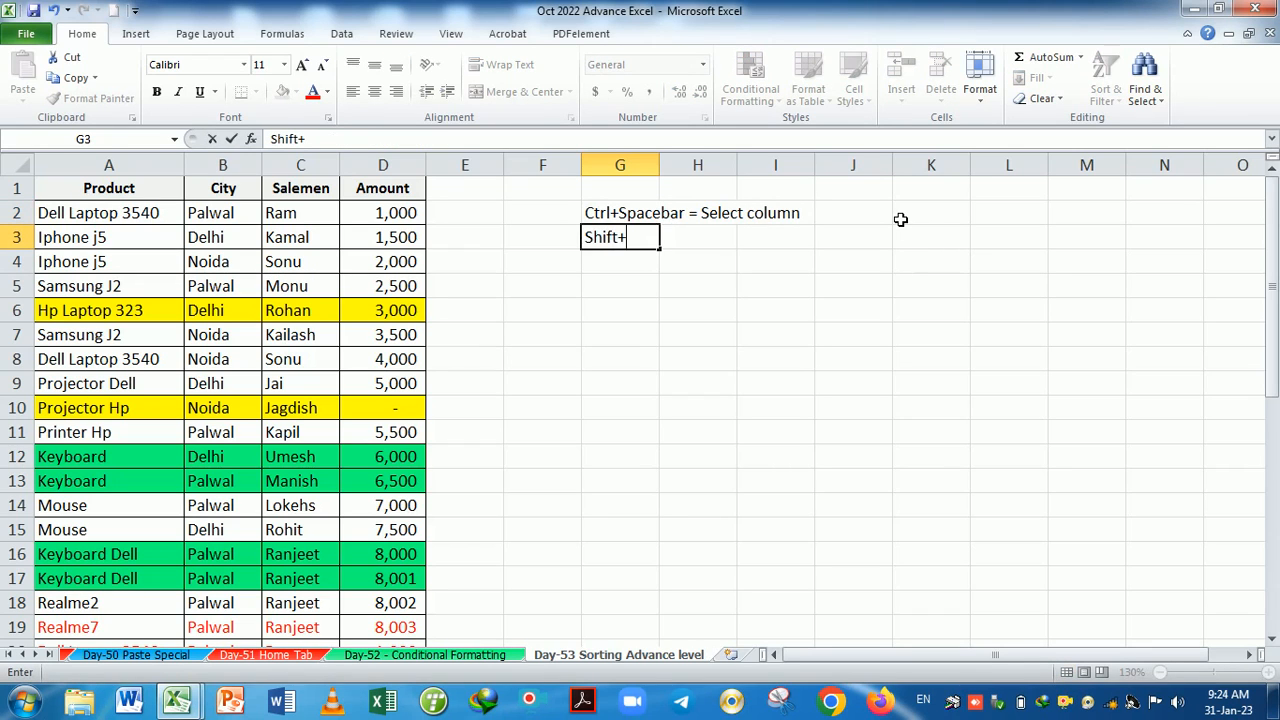
type("spacea")
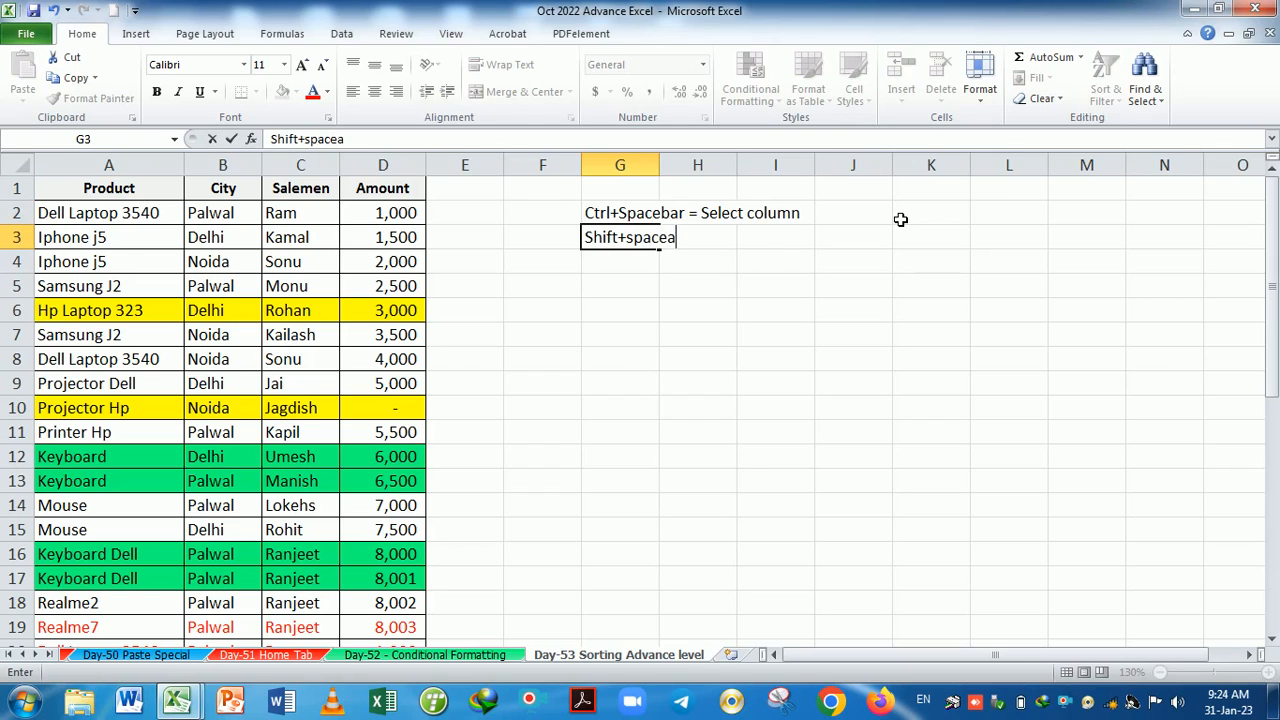
key("BackSpace")
type("bar")
type("=")
type(" row ")
type("sho")
key("BackSpace")
key("BackSpace")
type("elect")
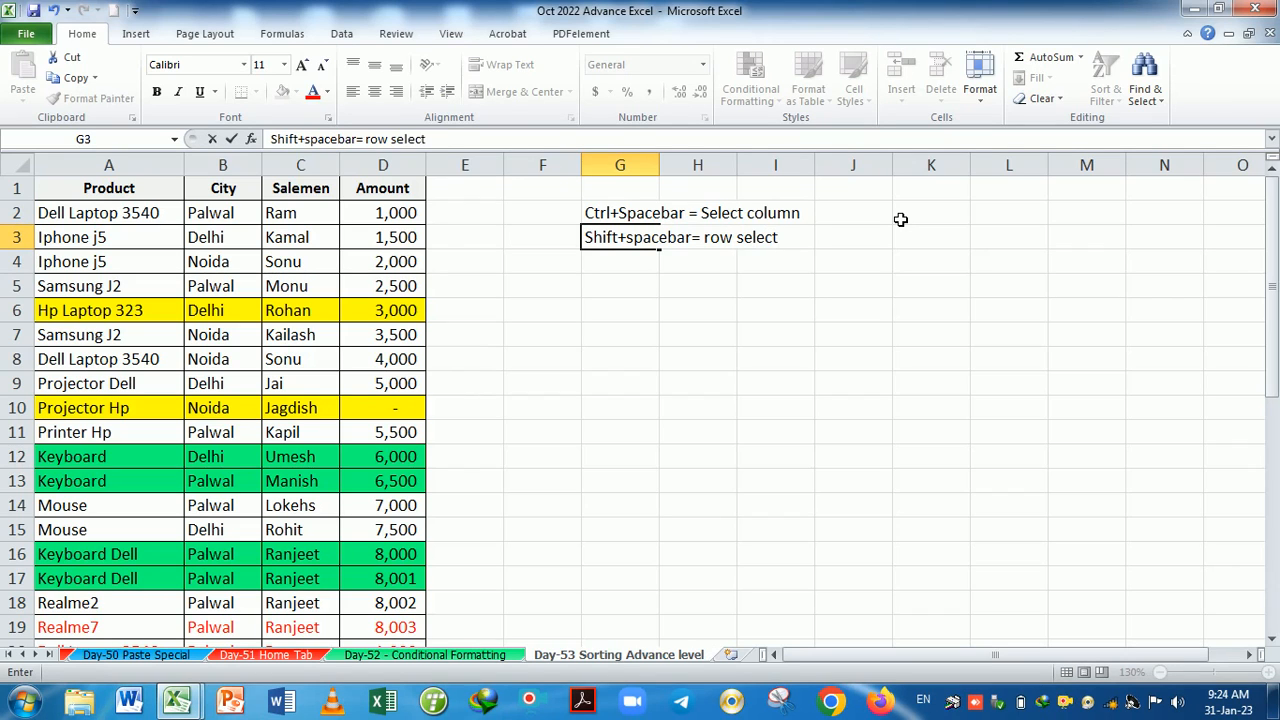
key("Return")
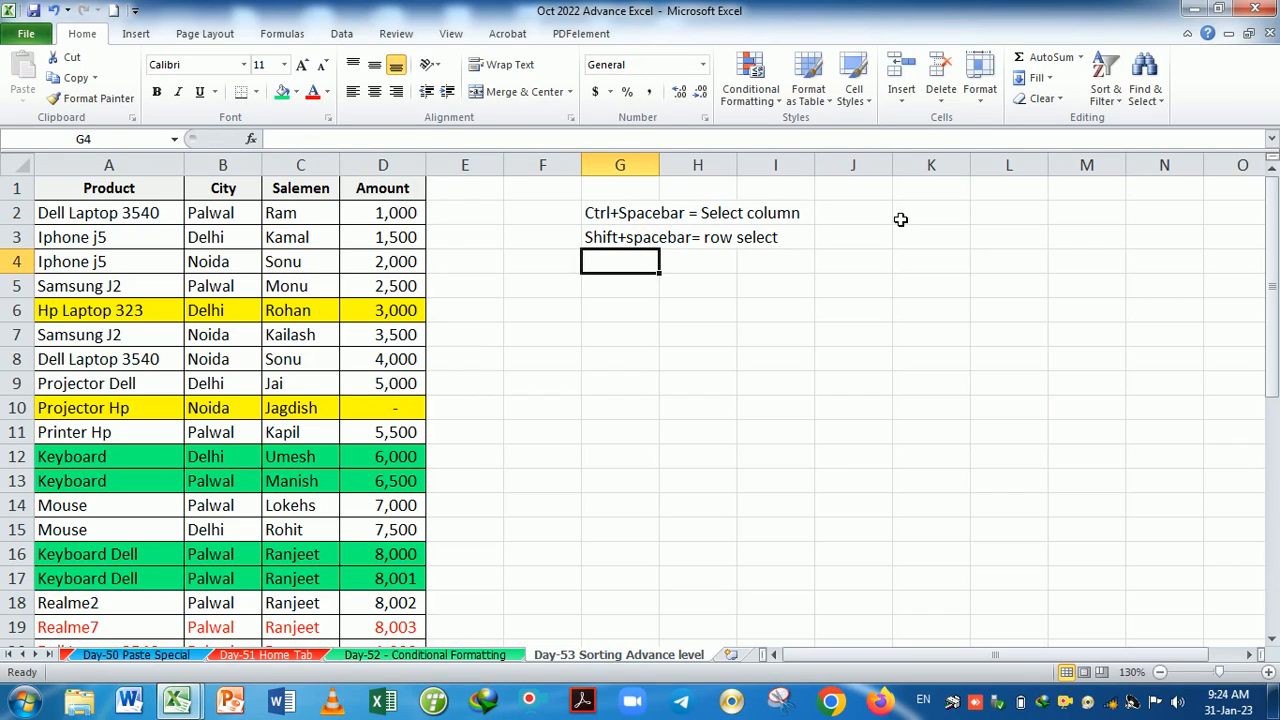
Enter the note 'Ctrl+ = insert row and column' in G4.
type("Ctrl")
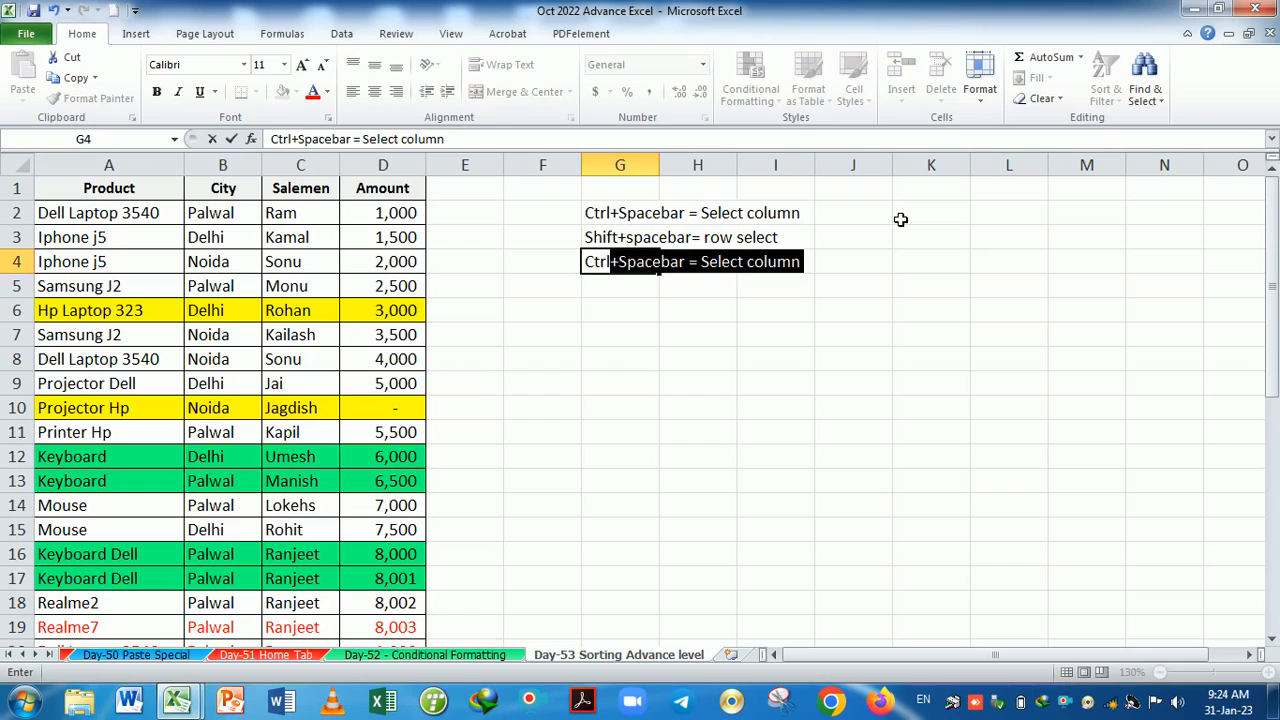
key("Delete")
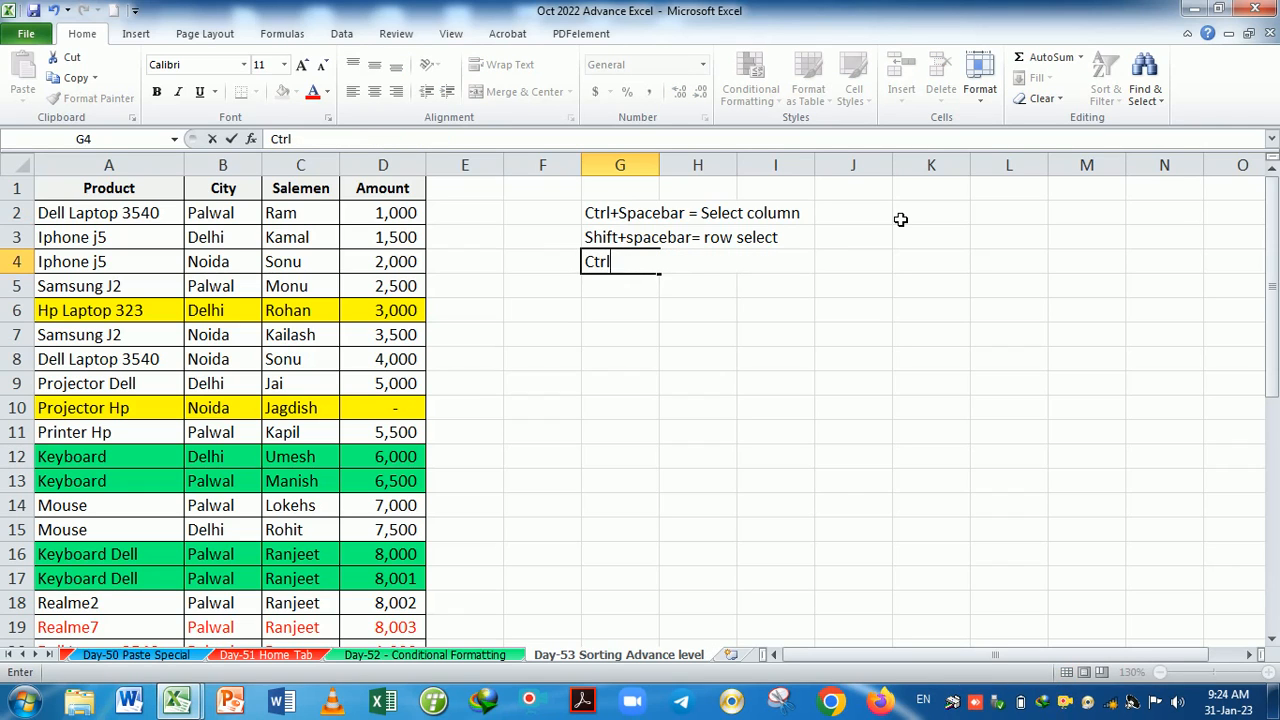
type("+")
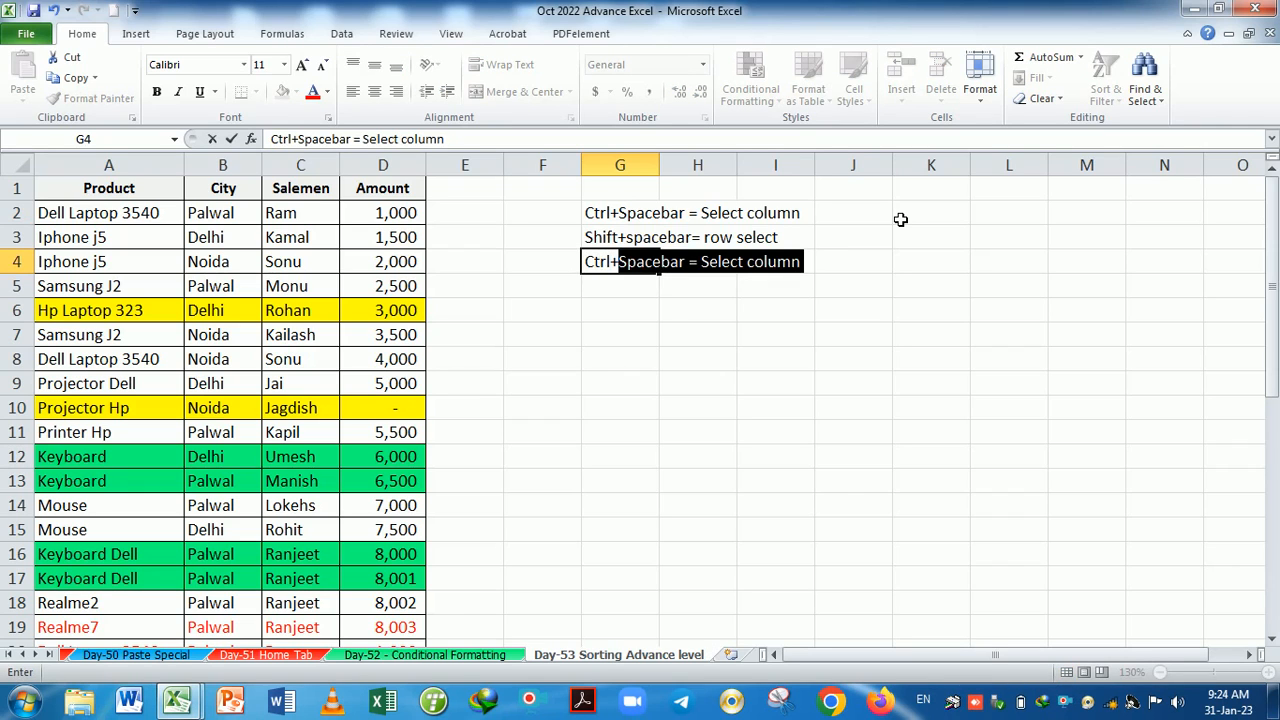
key("Delete")
type("= i")
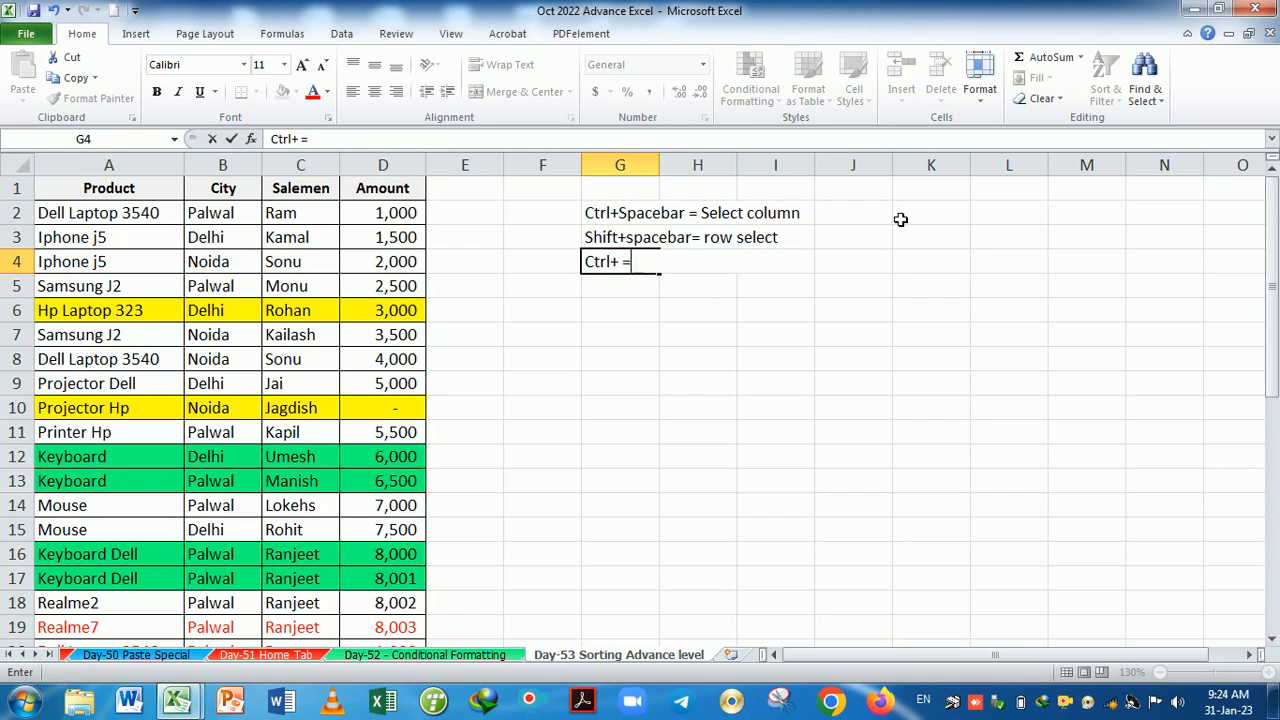
type("rt ")
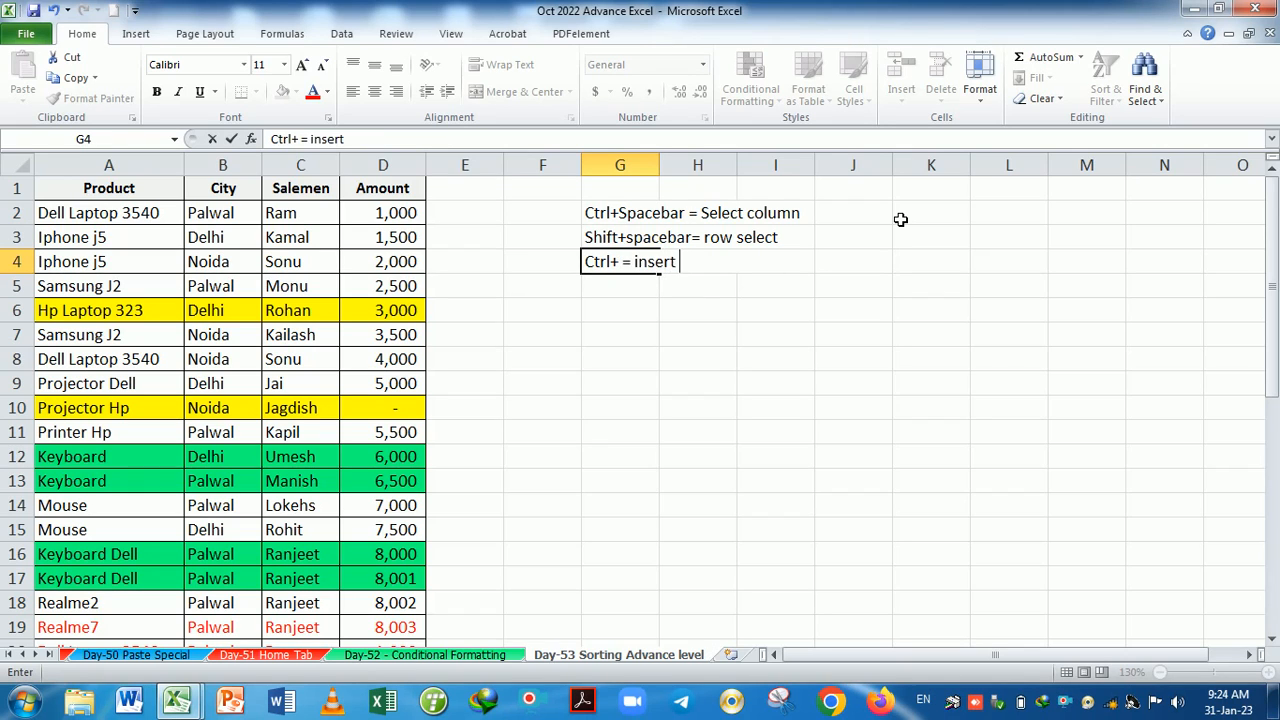
type("row and")
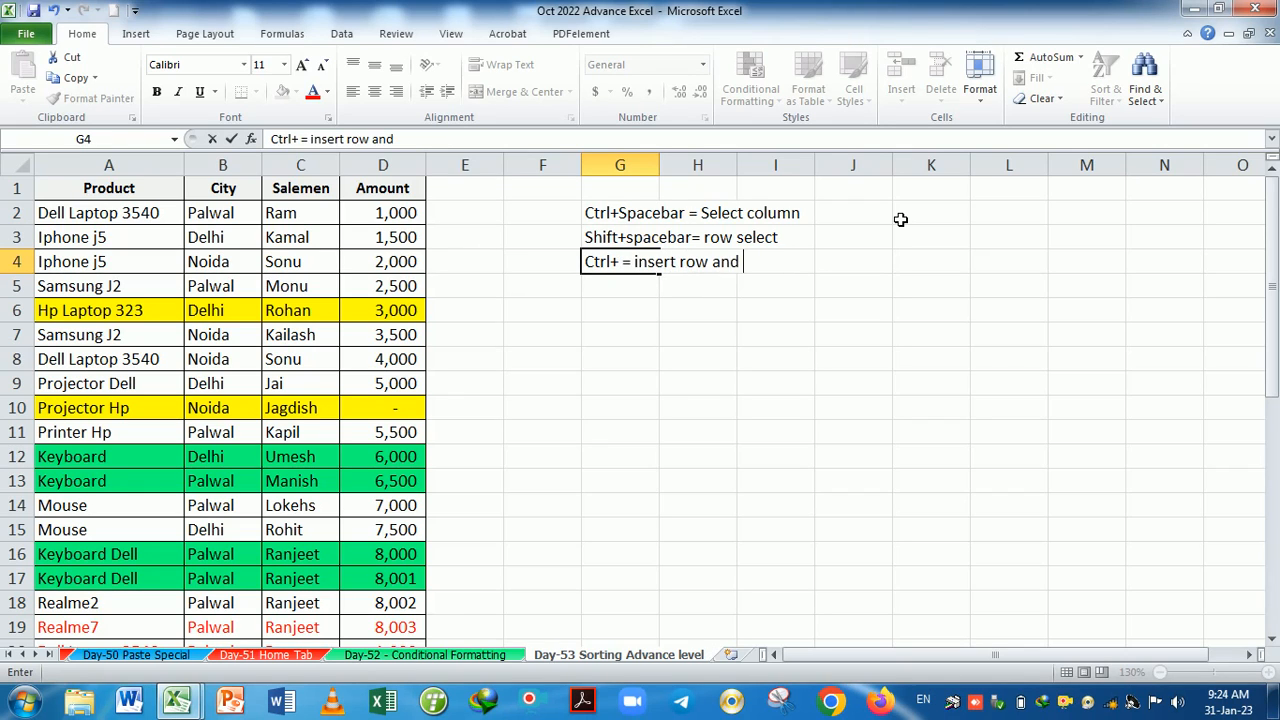
type(" column")
key("Return")
Enter the note 'Ctrl- = delete row and column' in G5.
type("Ctrl")
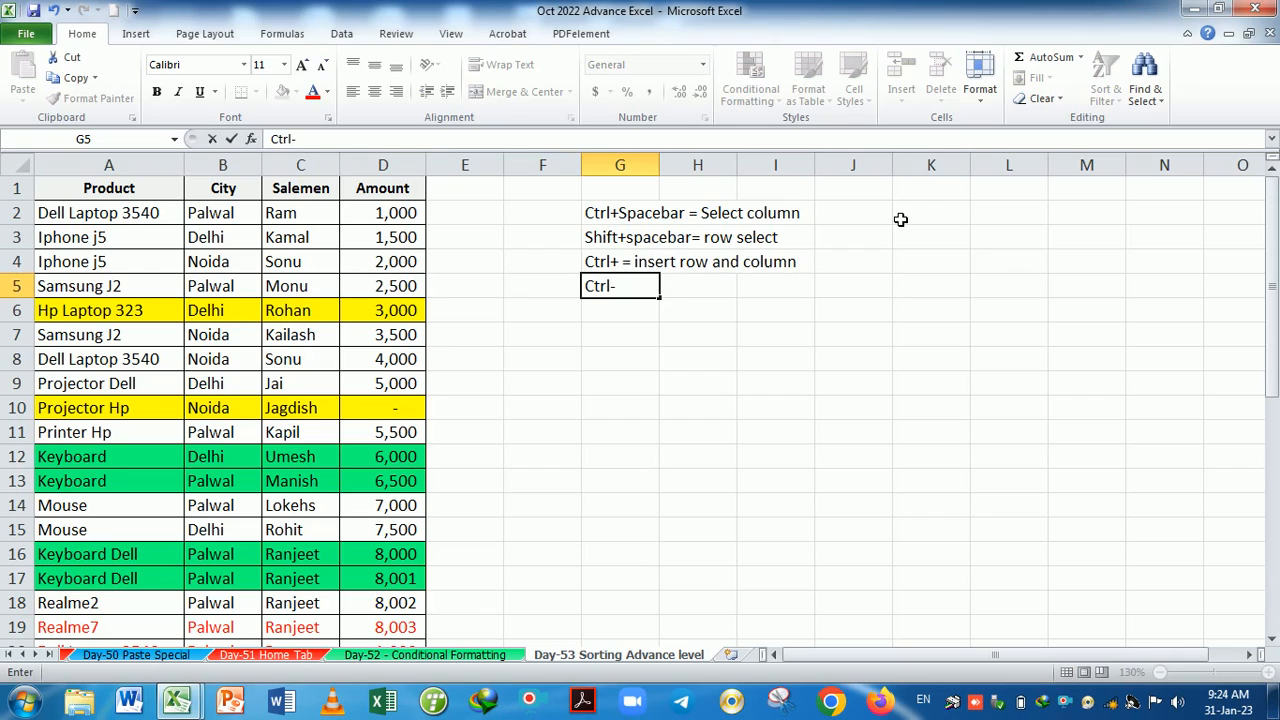
type("- = de")
key("BackSpace")
type("eletw")
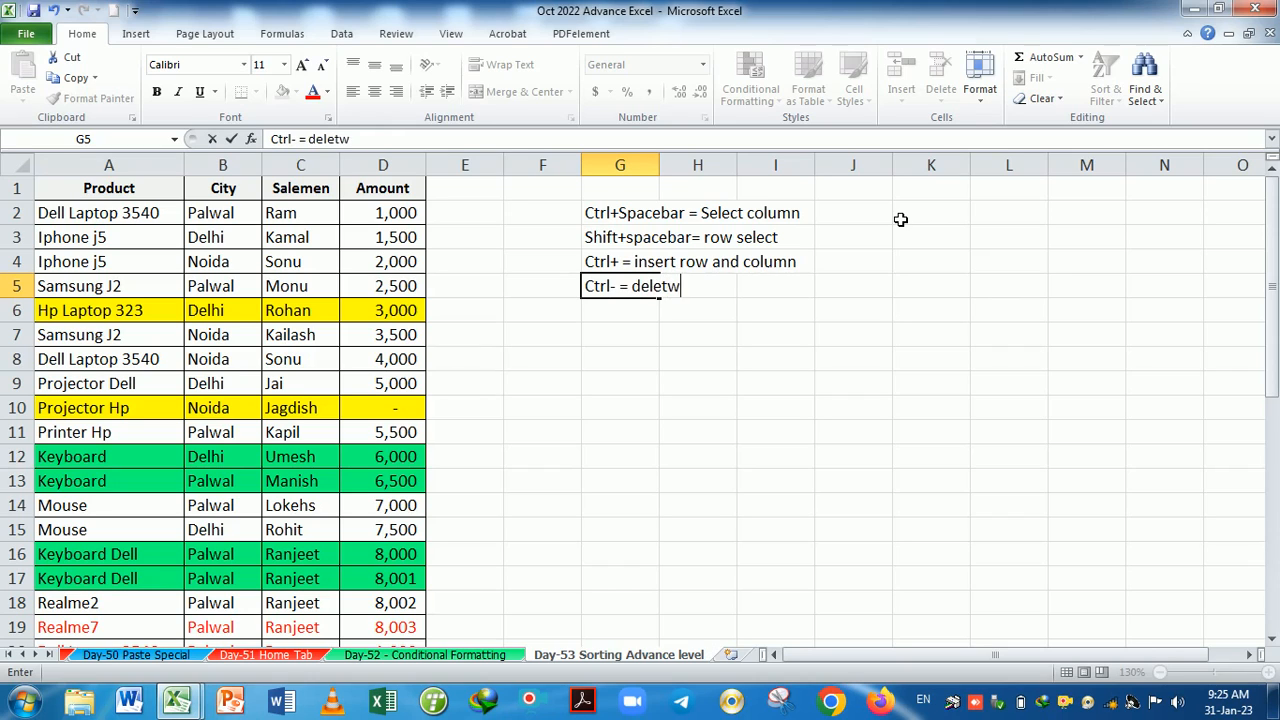
key("BackSpace")
type("e row and")
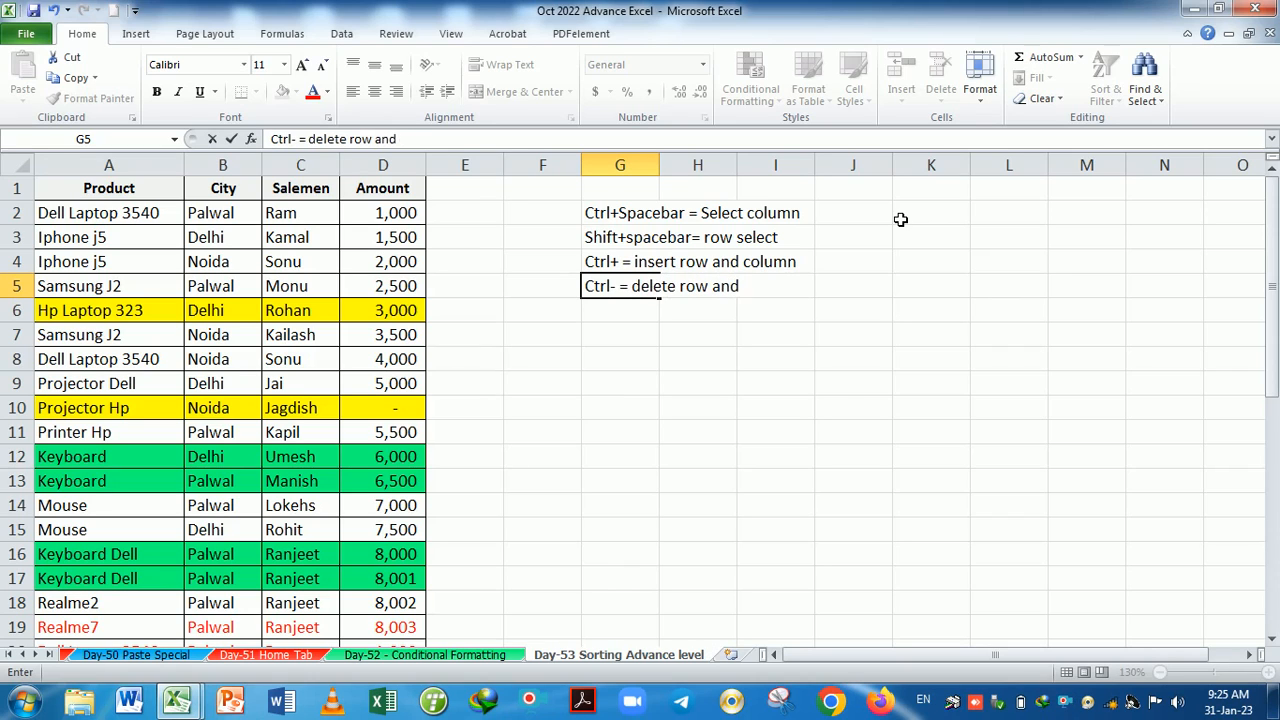
type(" column")
key("Return")
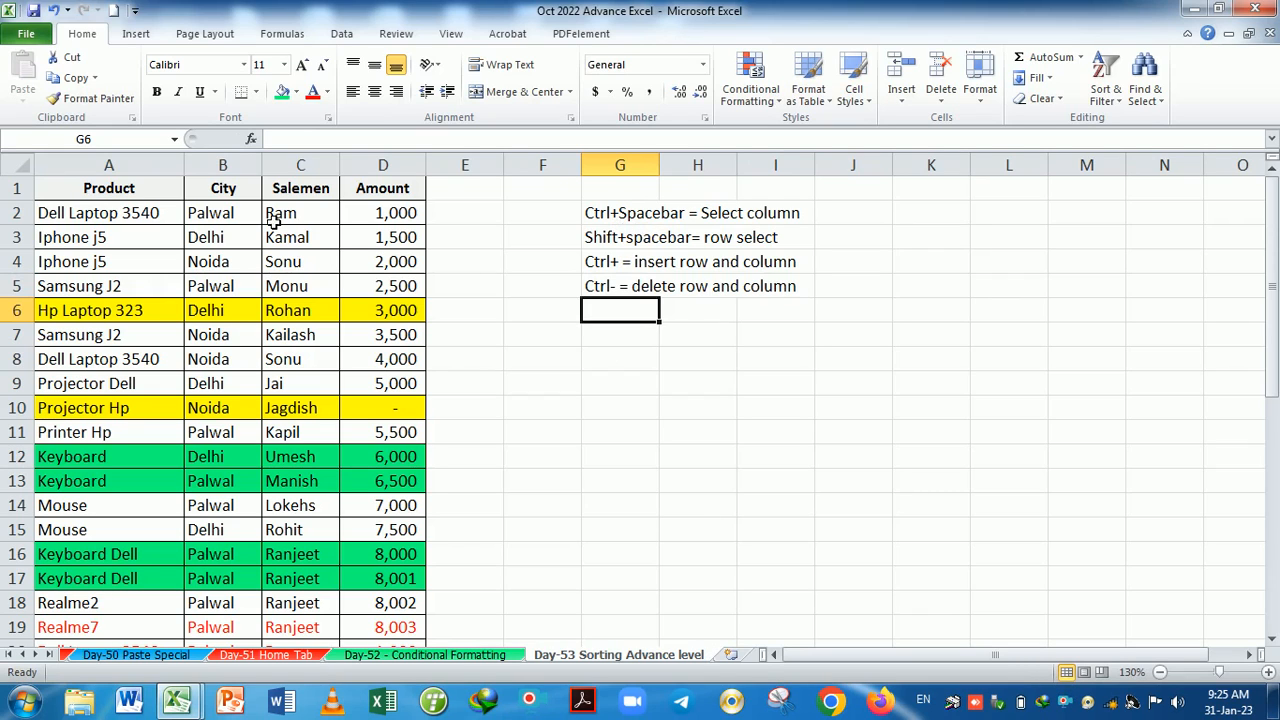
Select columns B:C, add and remove columns with Ctrl+plus/minus, undoing the extra deletions.
left_click_drag(240, 213, 280, 214)
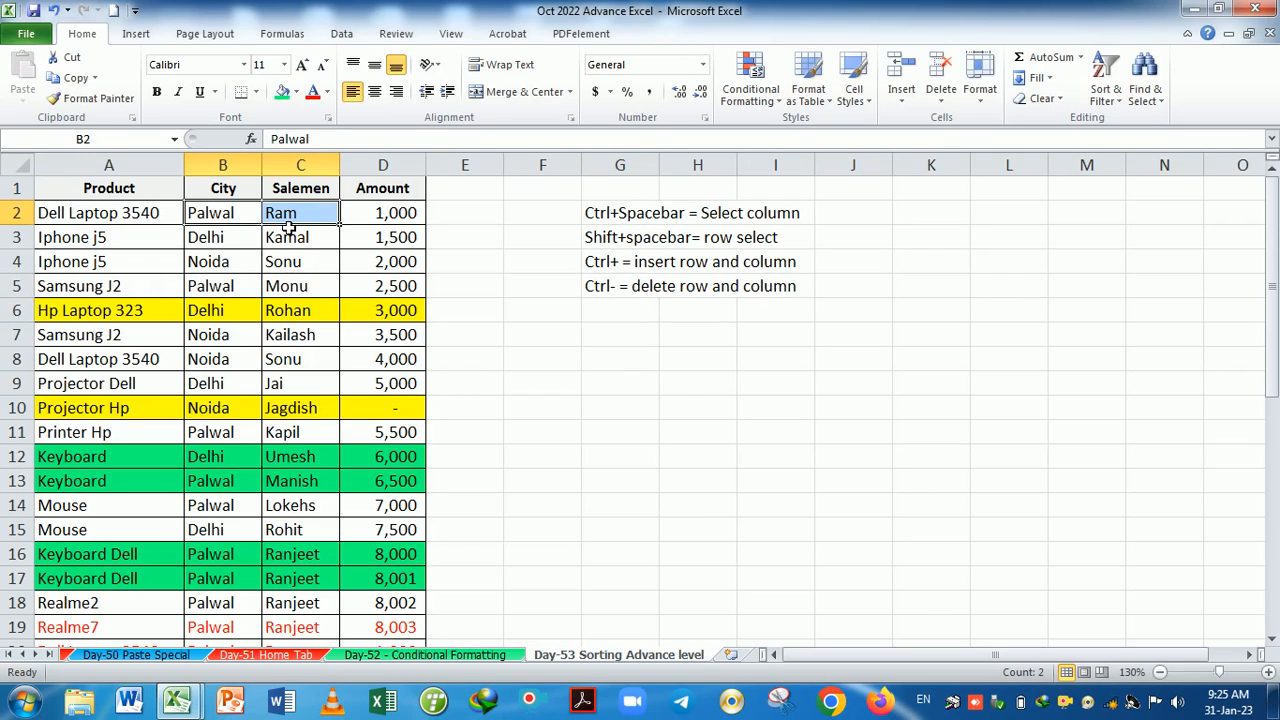
key("ctrl+space")
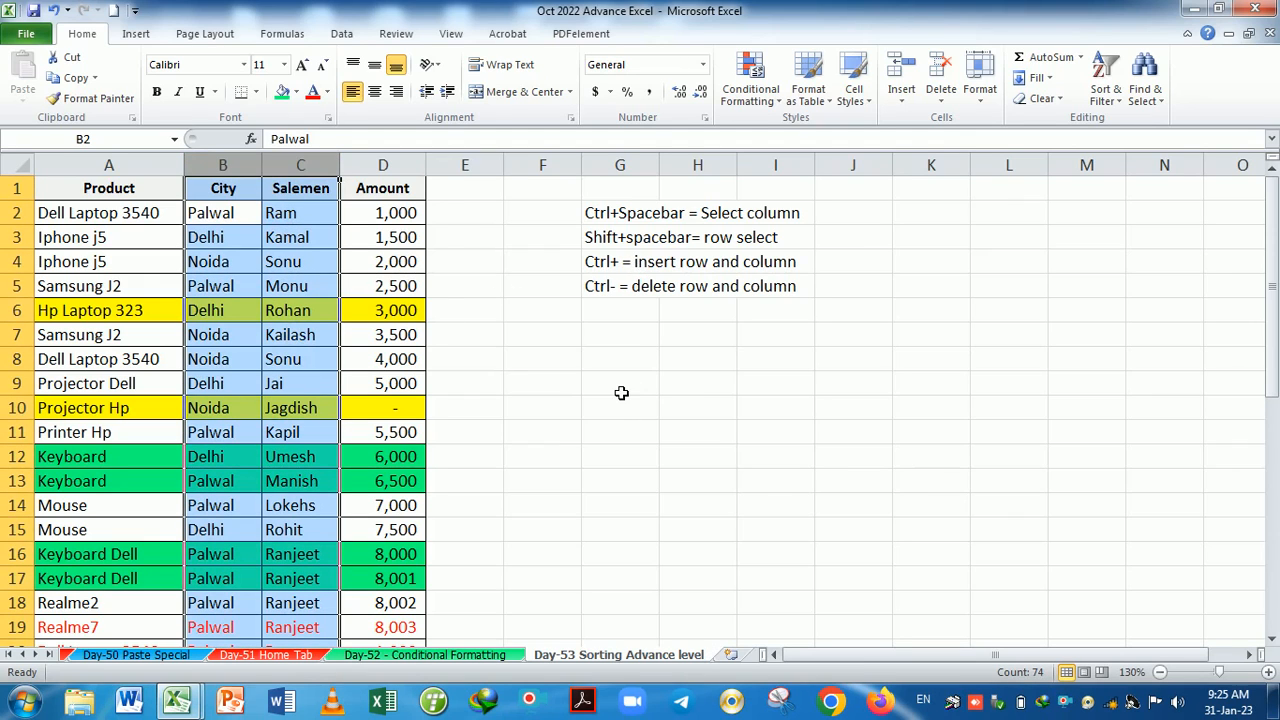
key("ctrl+plus")
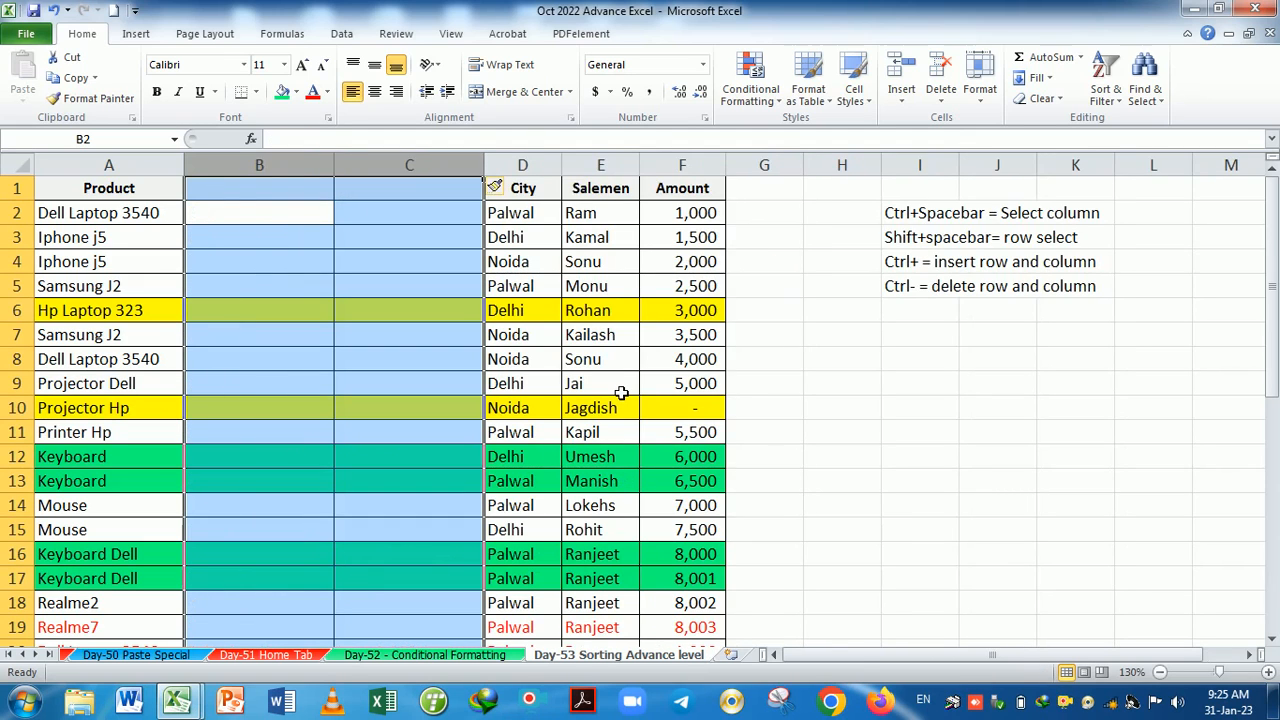
key("ctrl+plus")
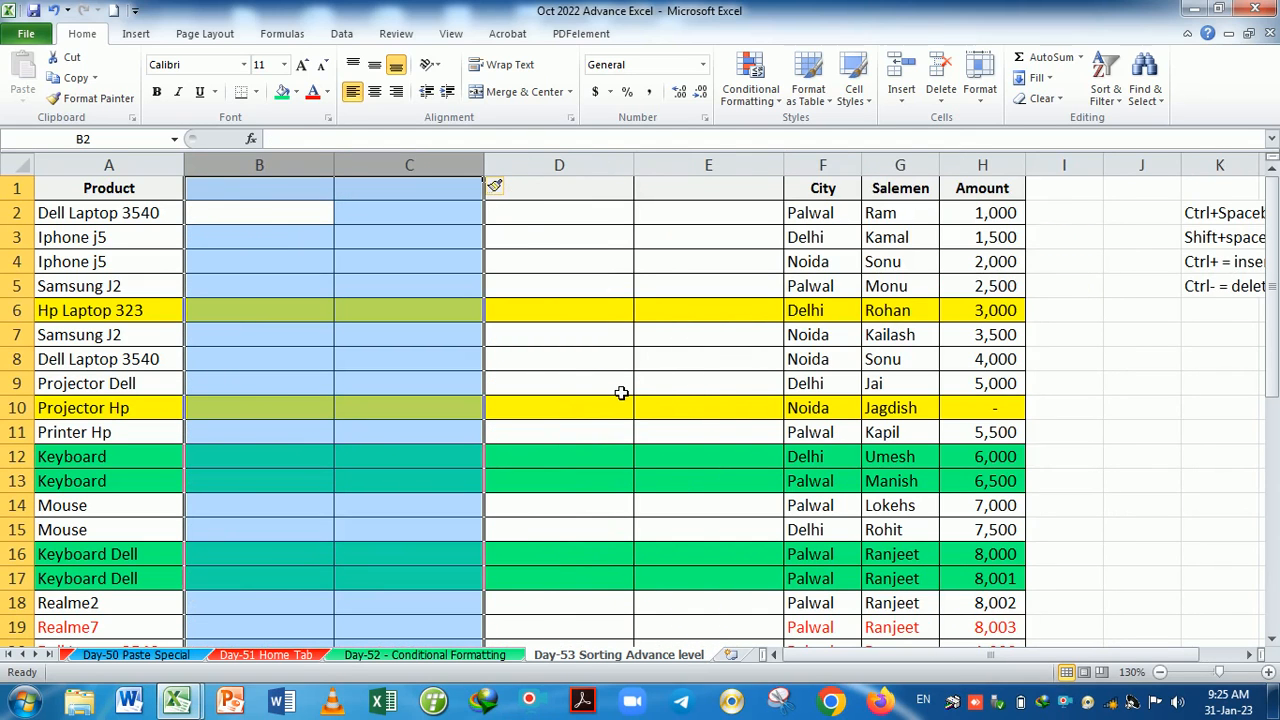
key("ctrl+minus")
key("ctrl+minus")
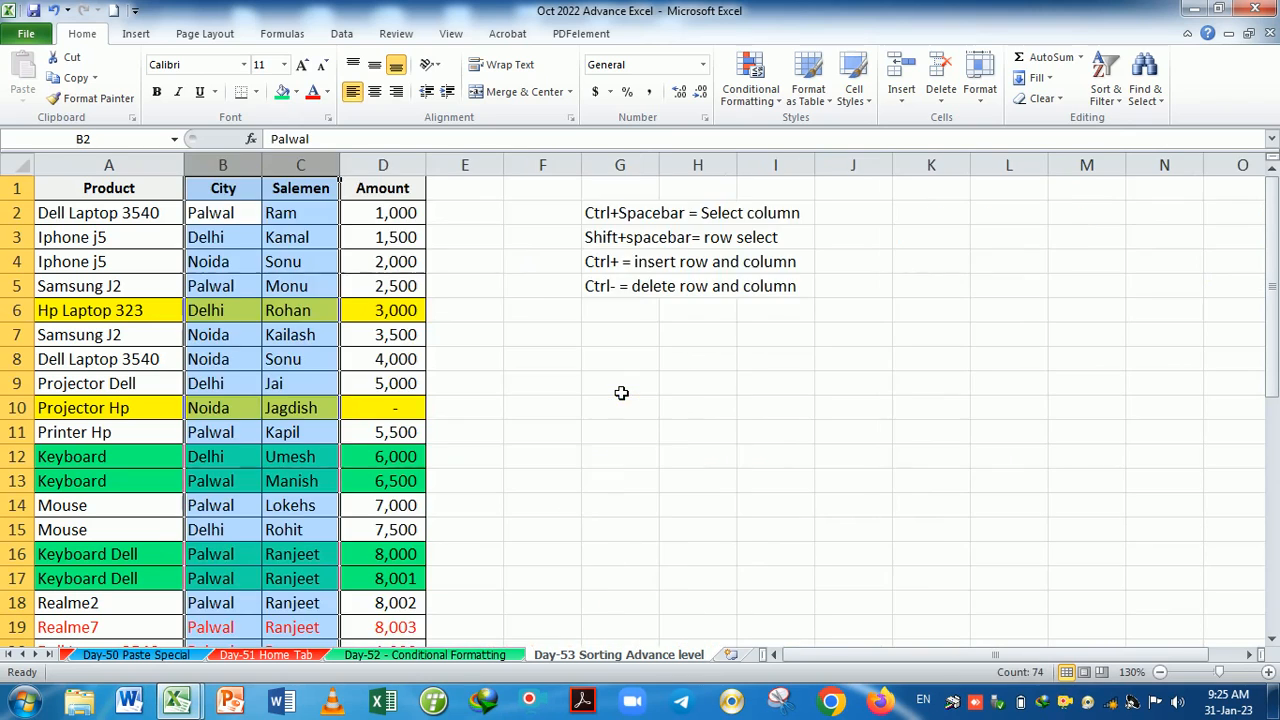
key("ctrl+minus")
key("ctrl+minus")
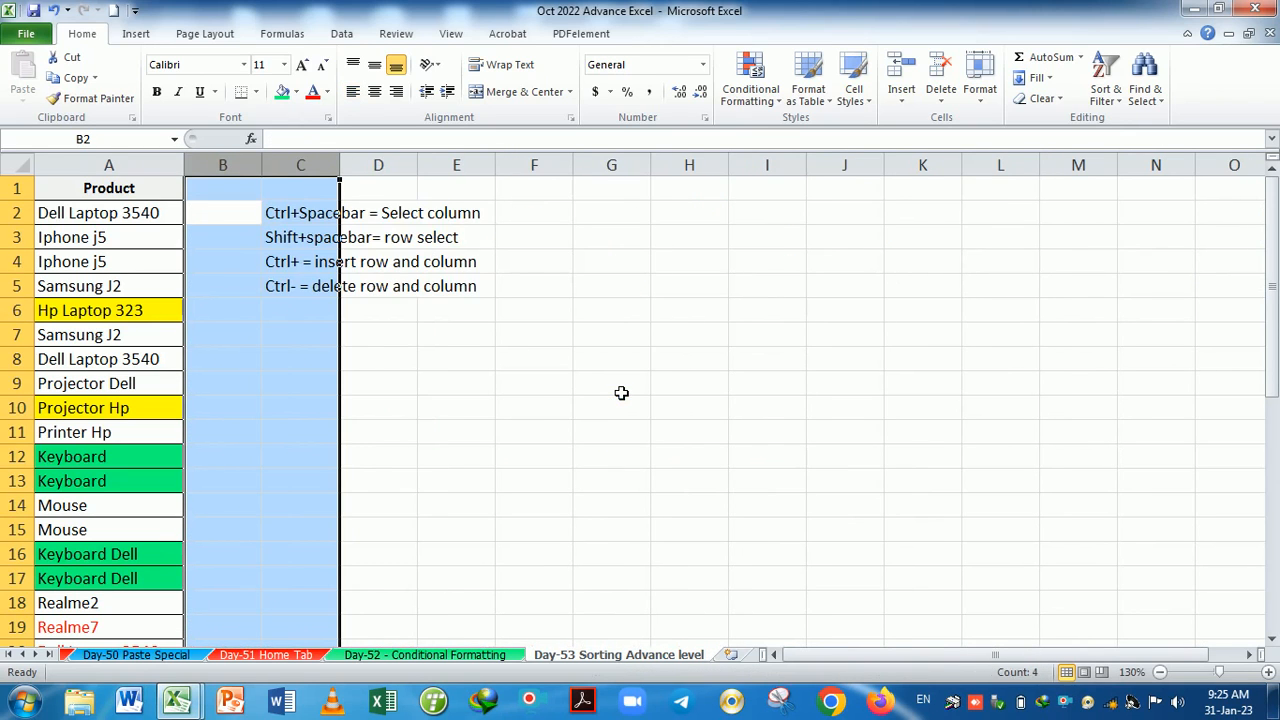
key("ctrl+minus")
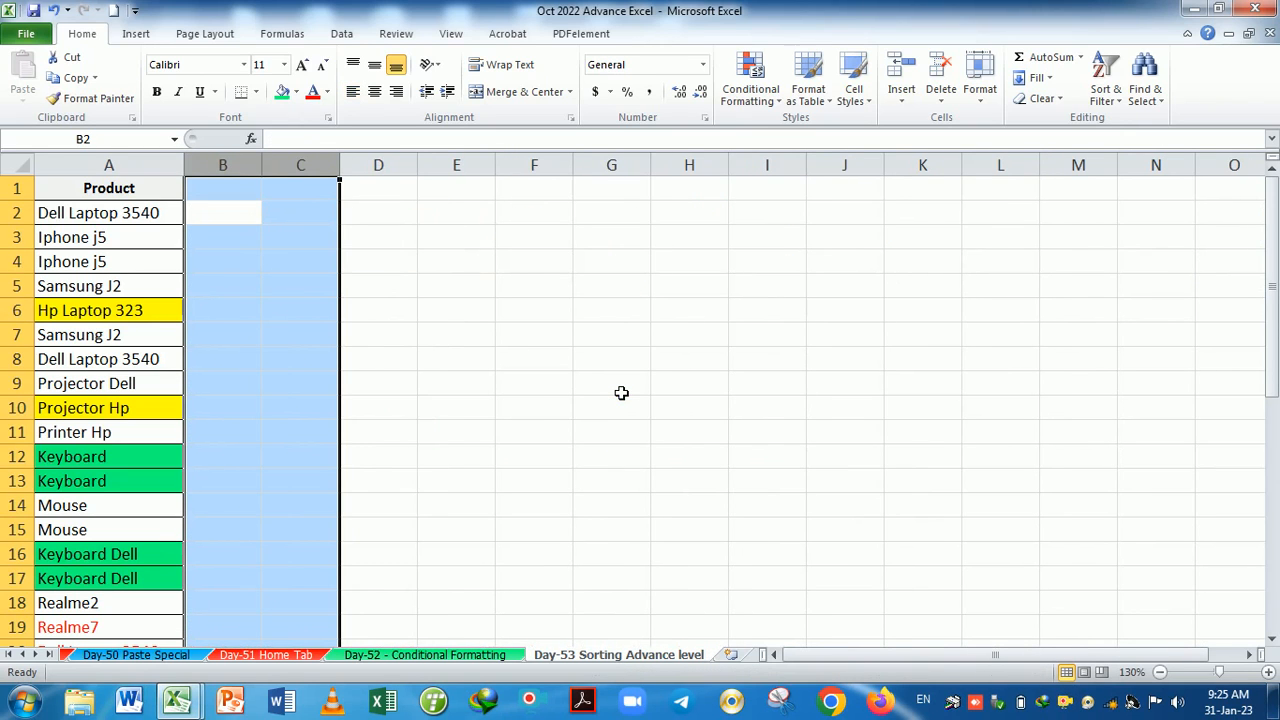
key("ctrl+z")
key("ctrl+z")
key("ctrl+z")
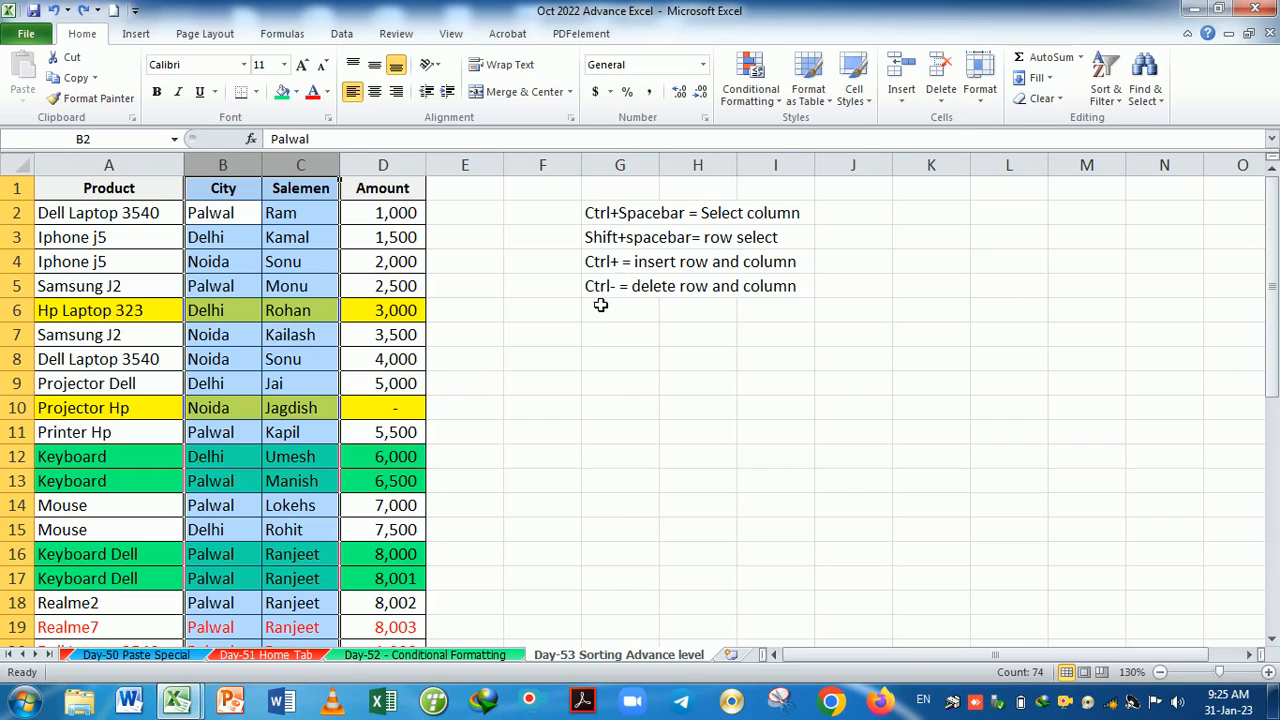
left_click(530, 356)
left_click(244, 316)
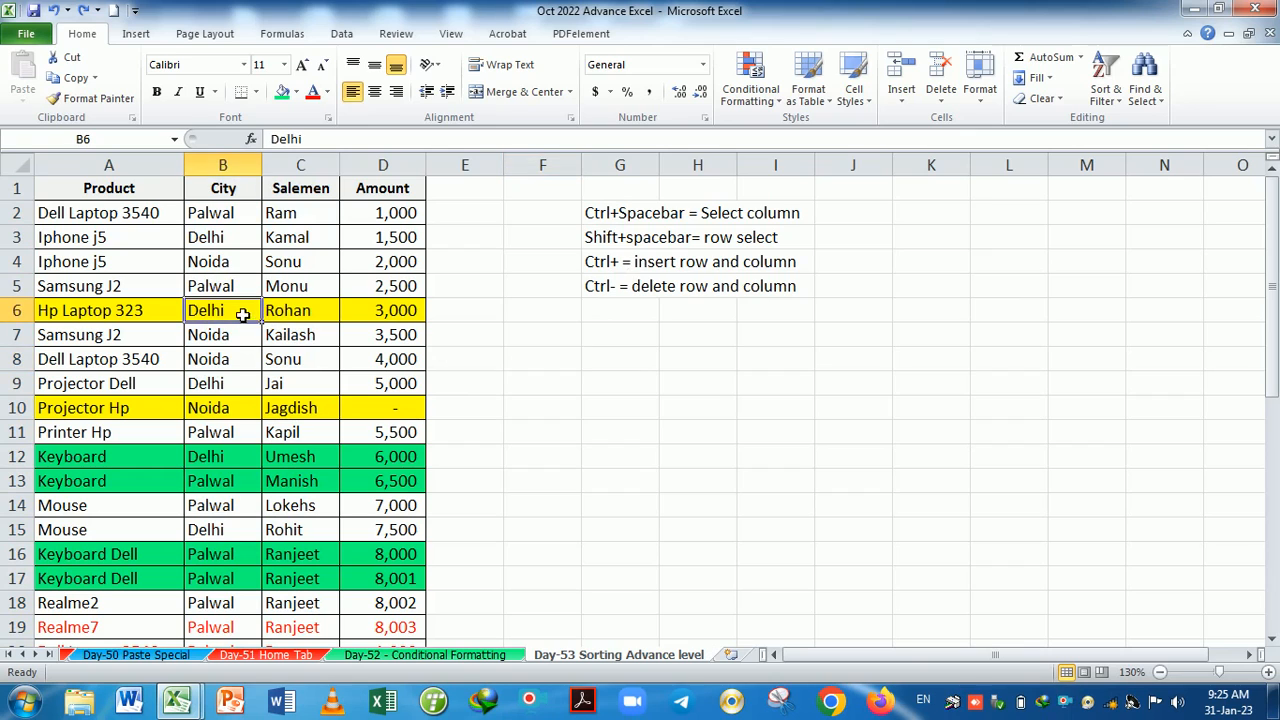
key("shift+space")
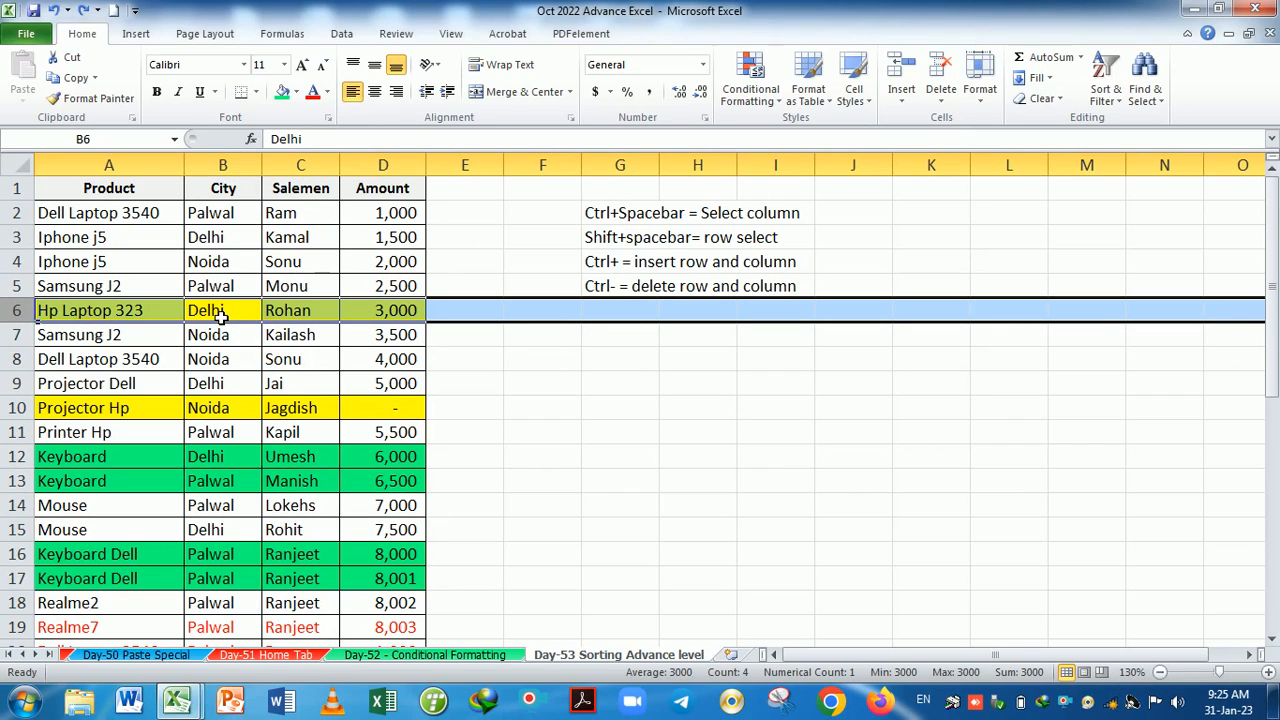
key("ctrl+plus")
key("ctrl+plus")
key("ctrl+plus")
key("ctrl+plus")
key("ctrl+plus")
key("ctrl+plus")
key("ctrl+plus")
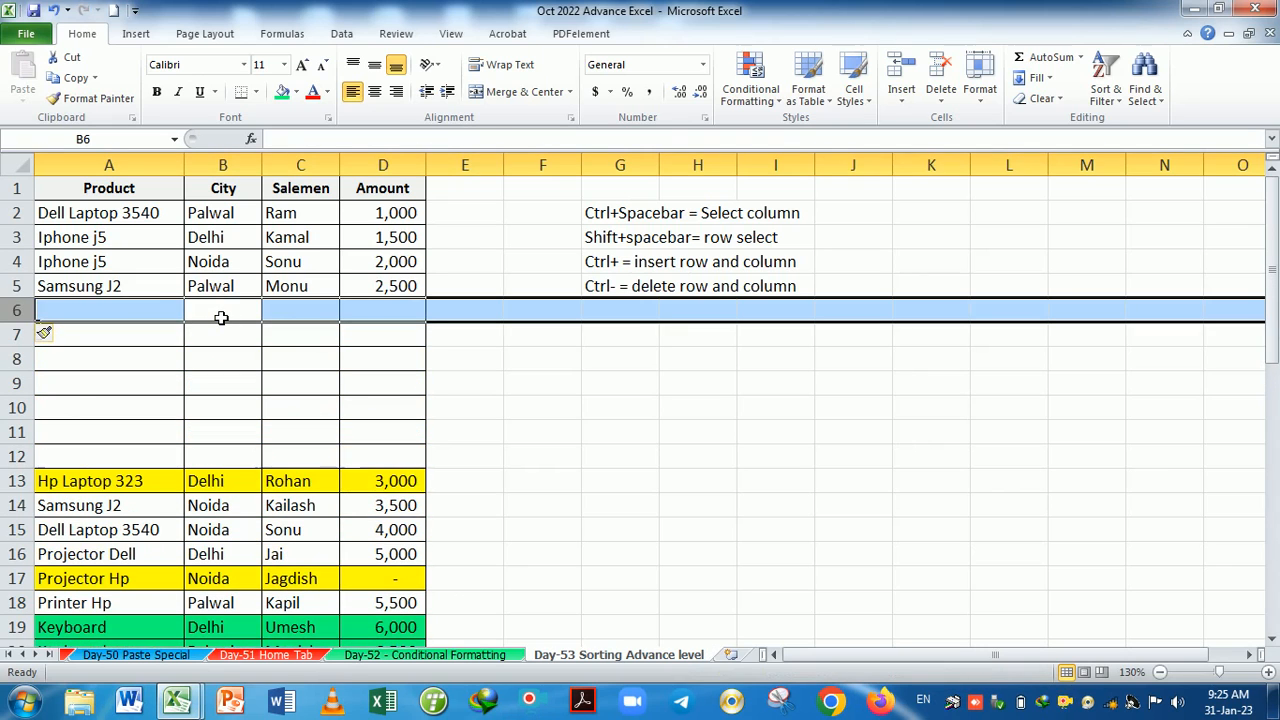
key("ctrl+minus")
key("ctrl+minus")
key("ctrl+minus")
key("ctrl+minus")
key("ctrl+minus")
key("ctrl+minus")
key("ctrl+minus")
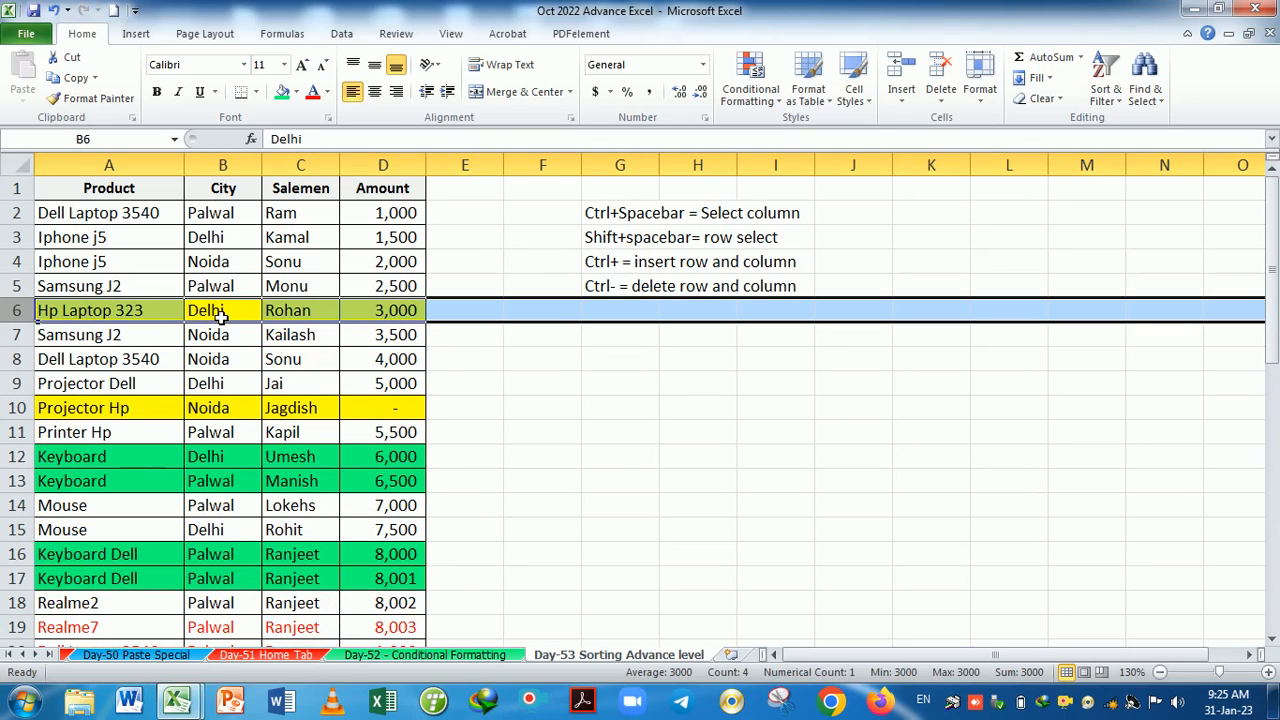
left_click(680, 410)
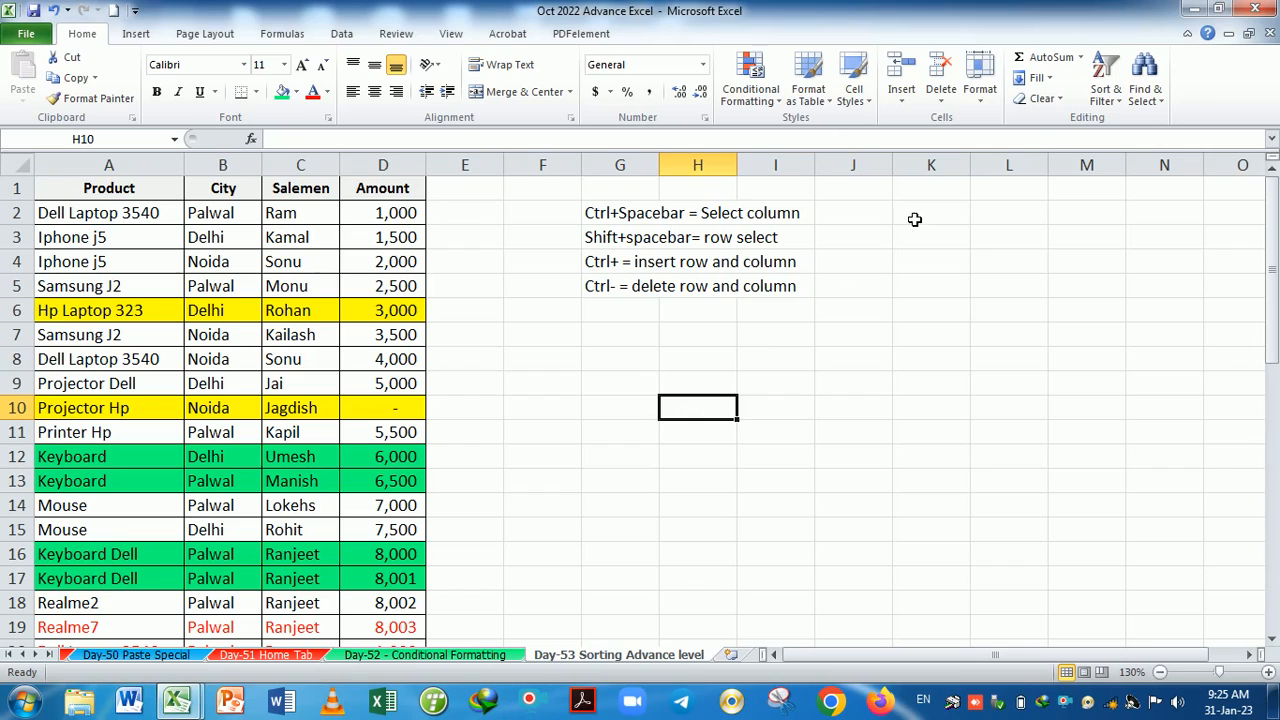
left_click(903, 98)
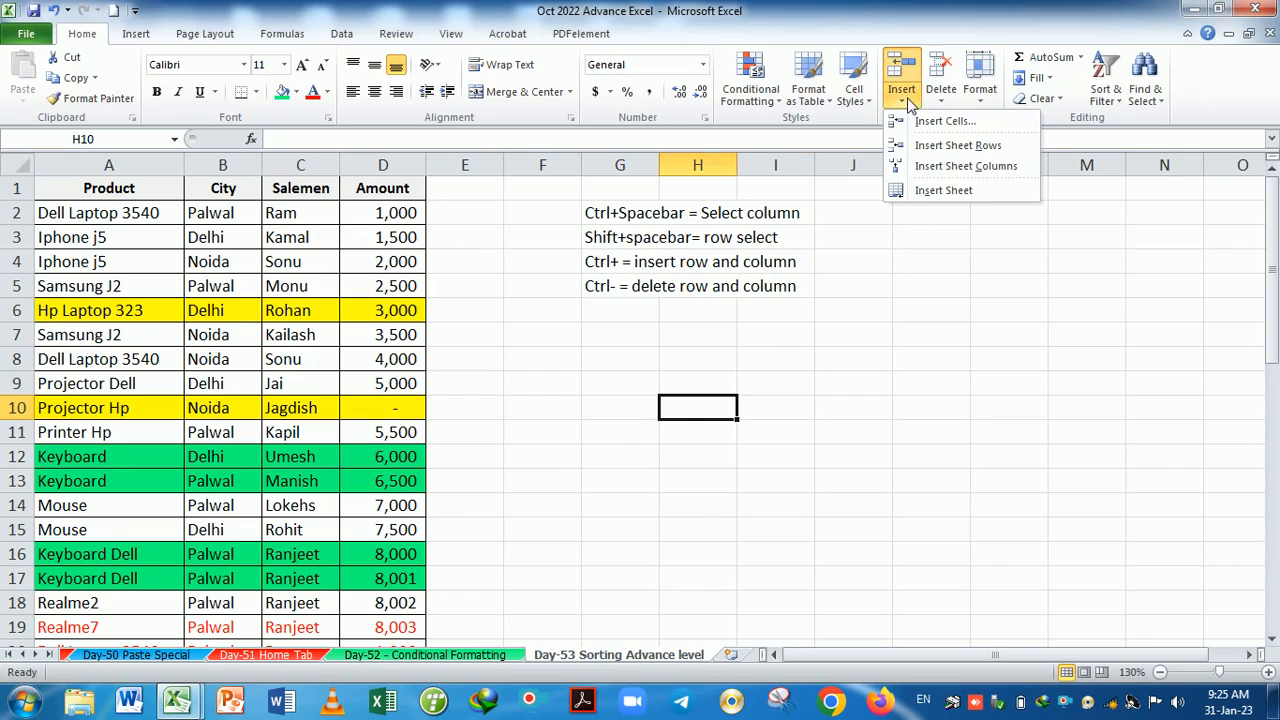
left_click(925, 200)
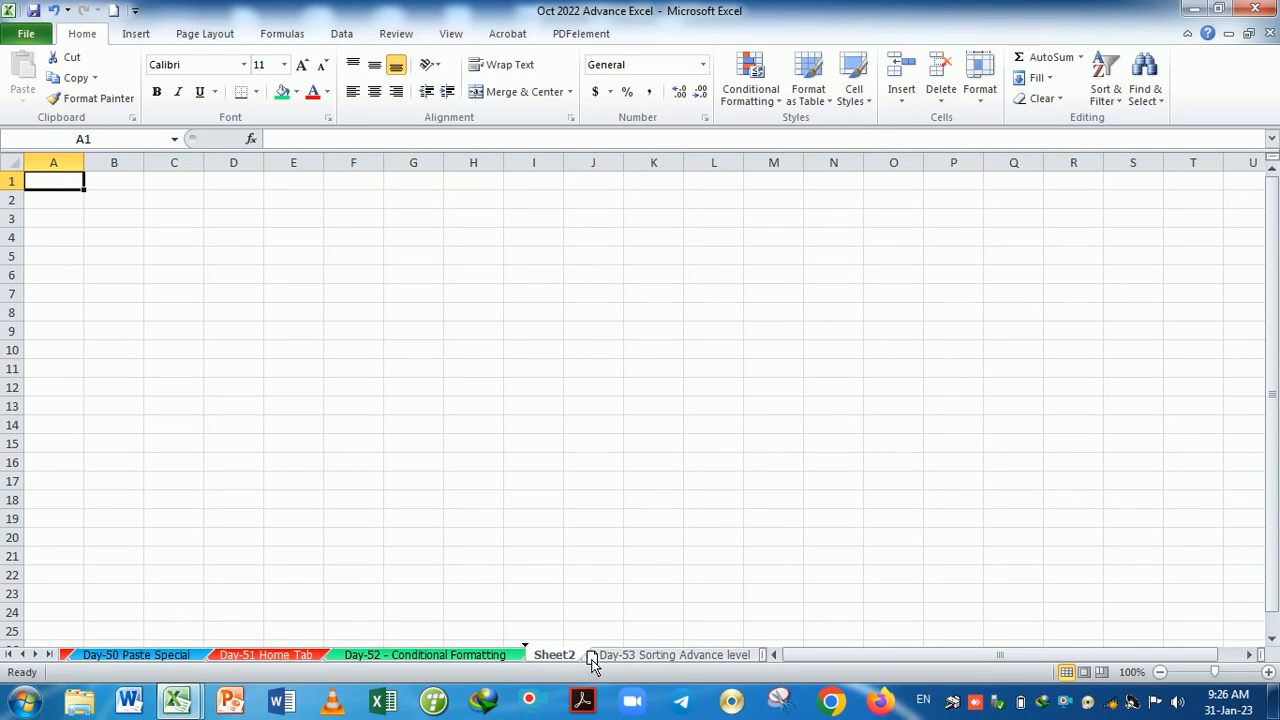
left_click(665, 656)
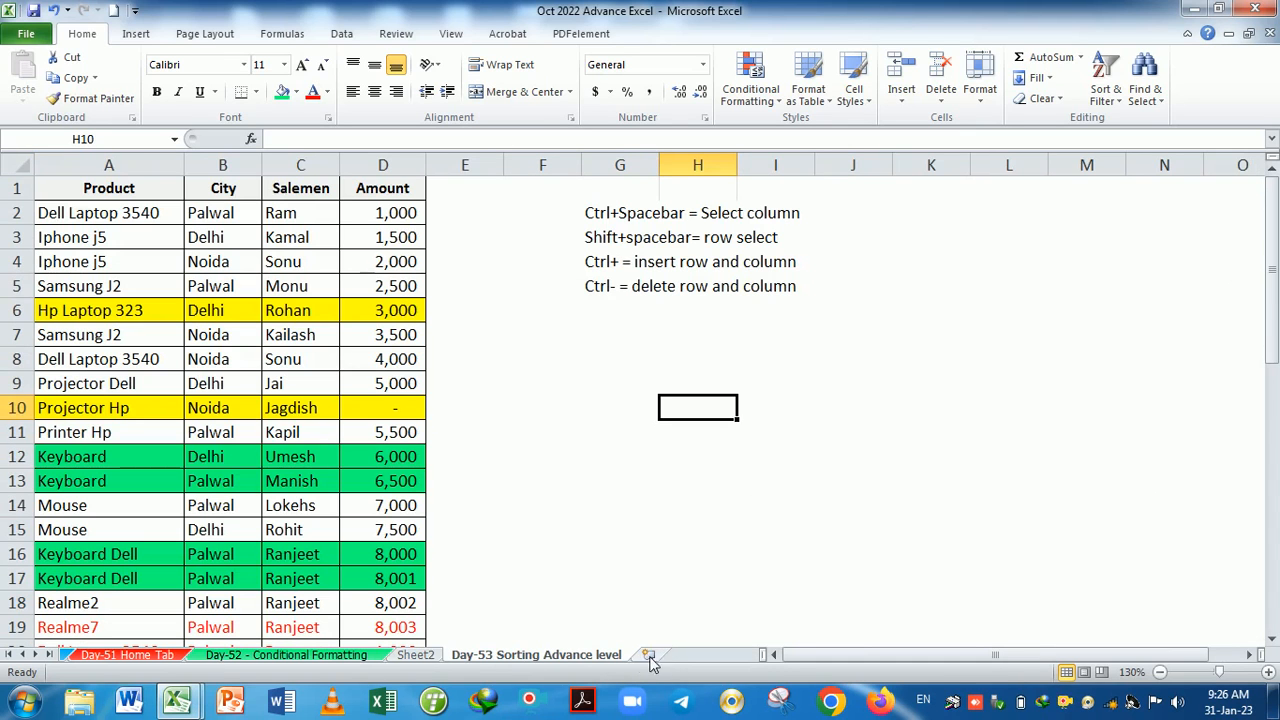
left_click_drag(493, 667, 430, 662)
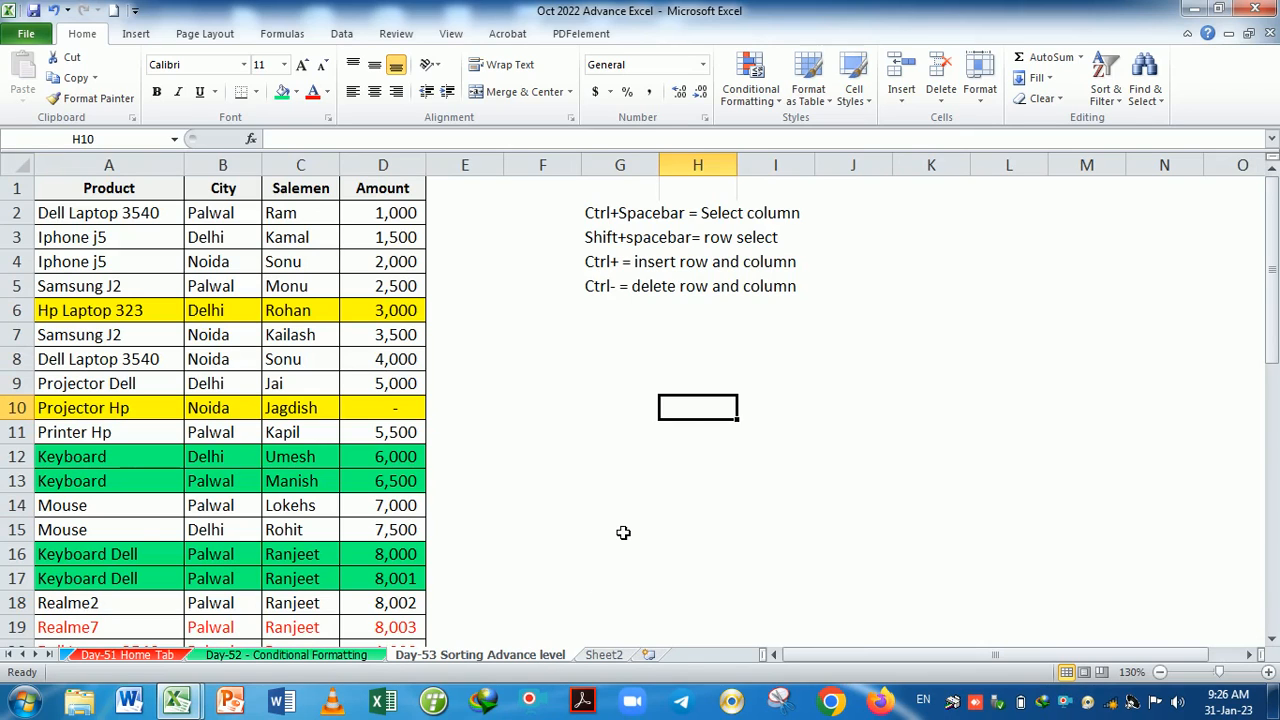
left_click(942, 100)
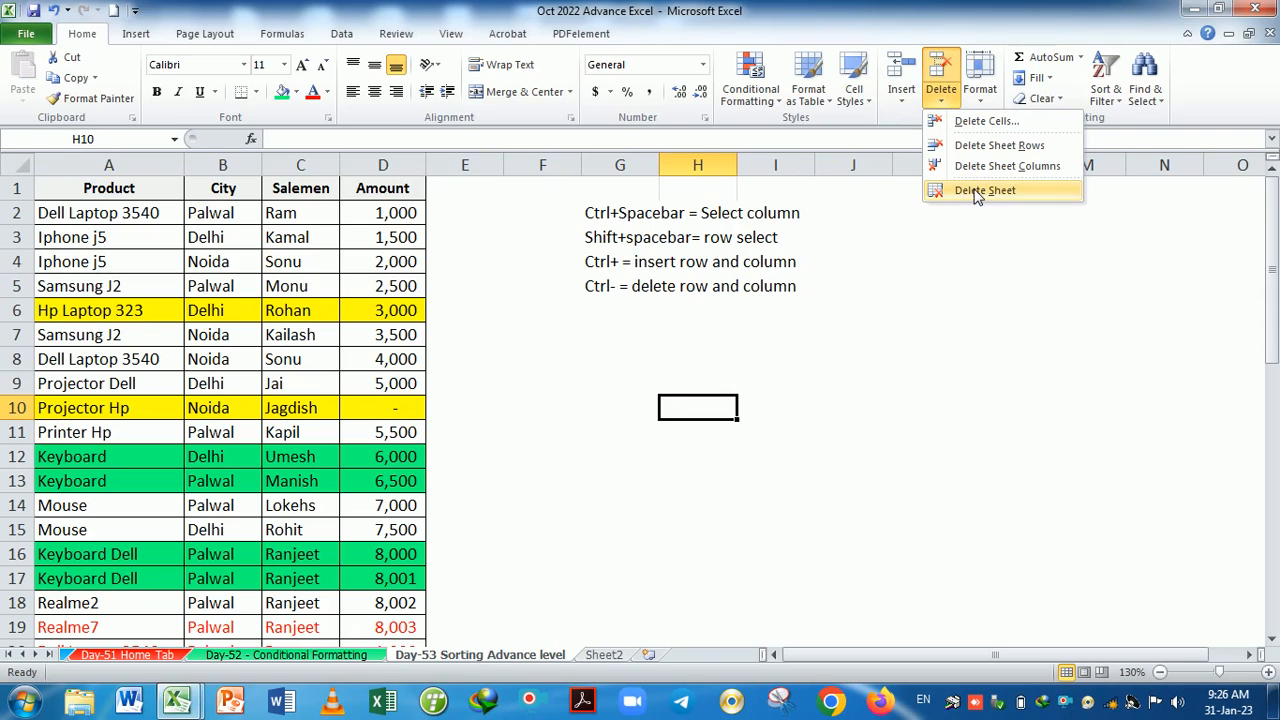
left_click(604, 658)
left_click(606, 658)
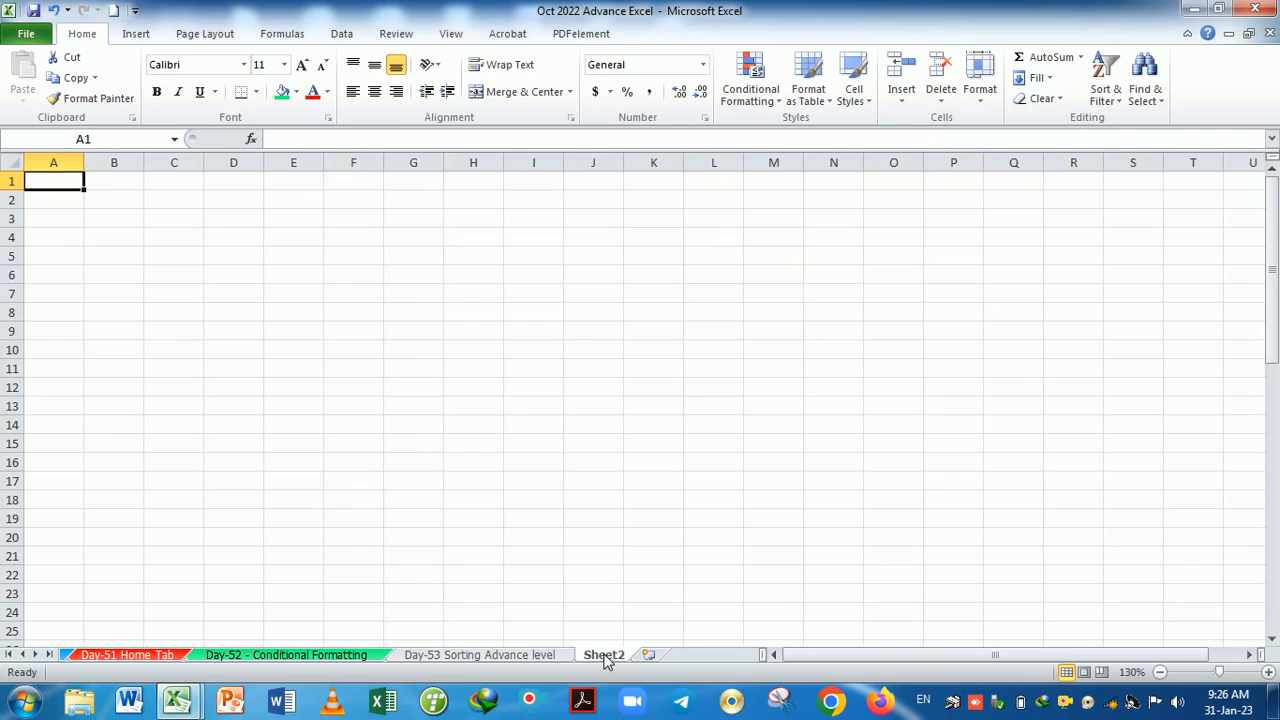
left_click(938, 100)
left_click(980, 192)
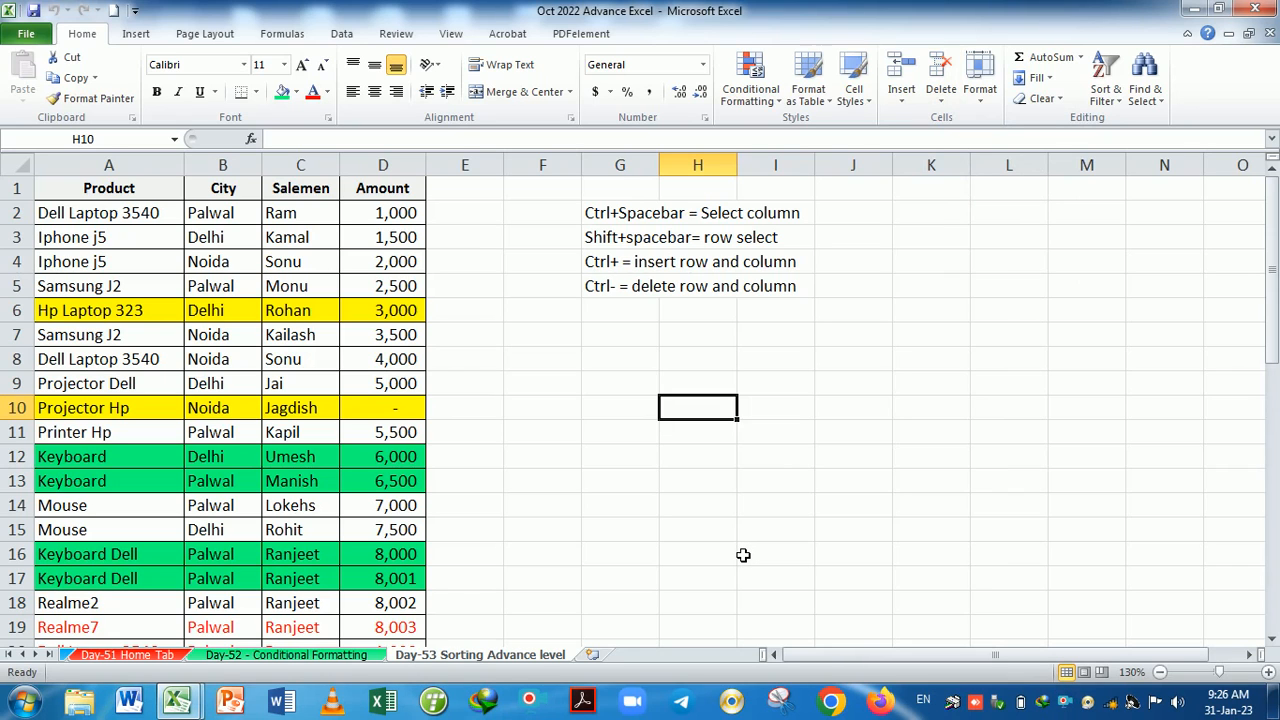
Check the current row height of 15 in the Row Height setting, leaving it unchanged.
scroll(372, 450, "down", 9)
scroll(368, 448, "up", 5)
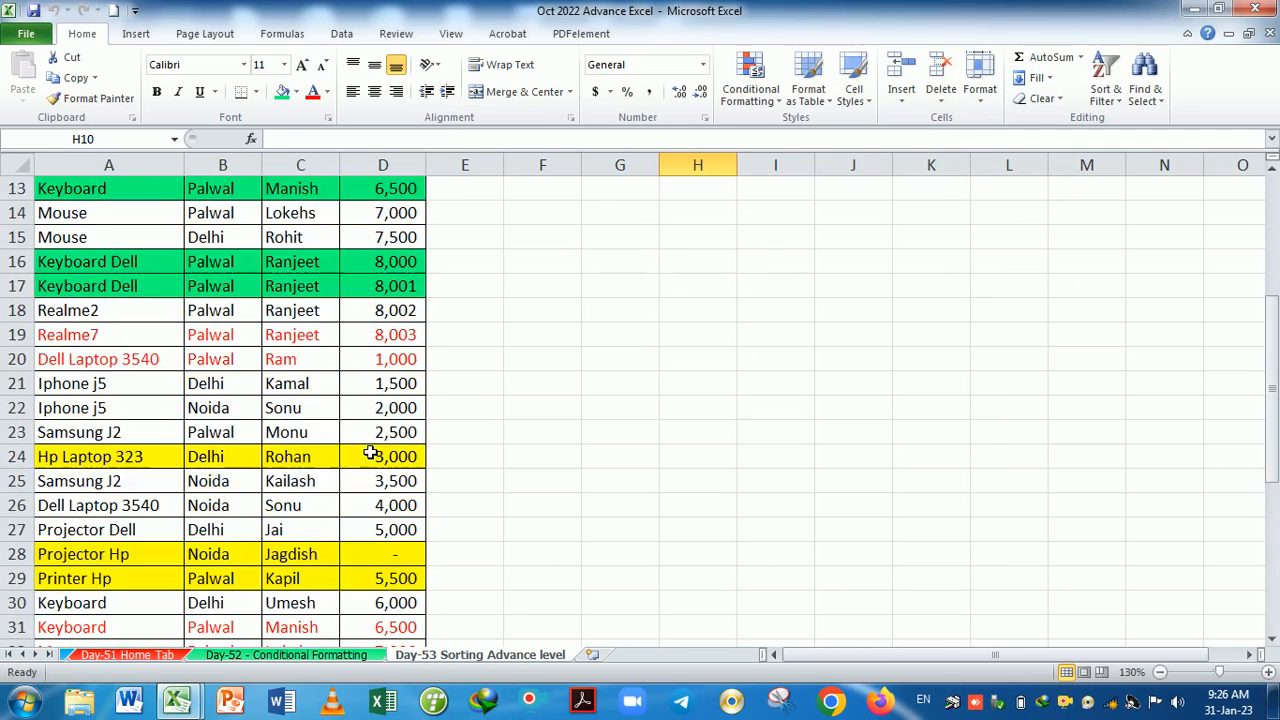
scroll(370, 453, "up", 4)
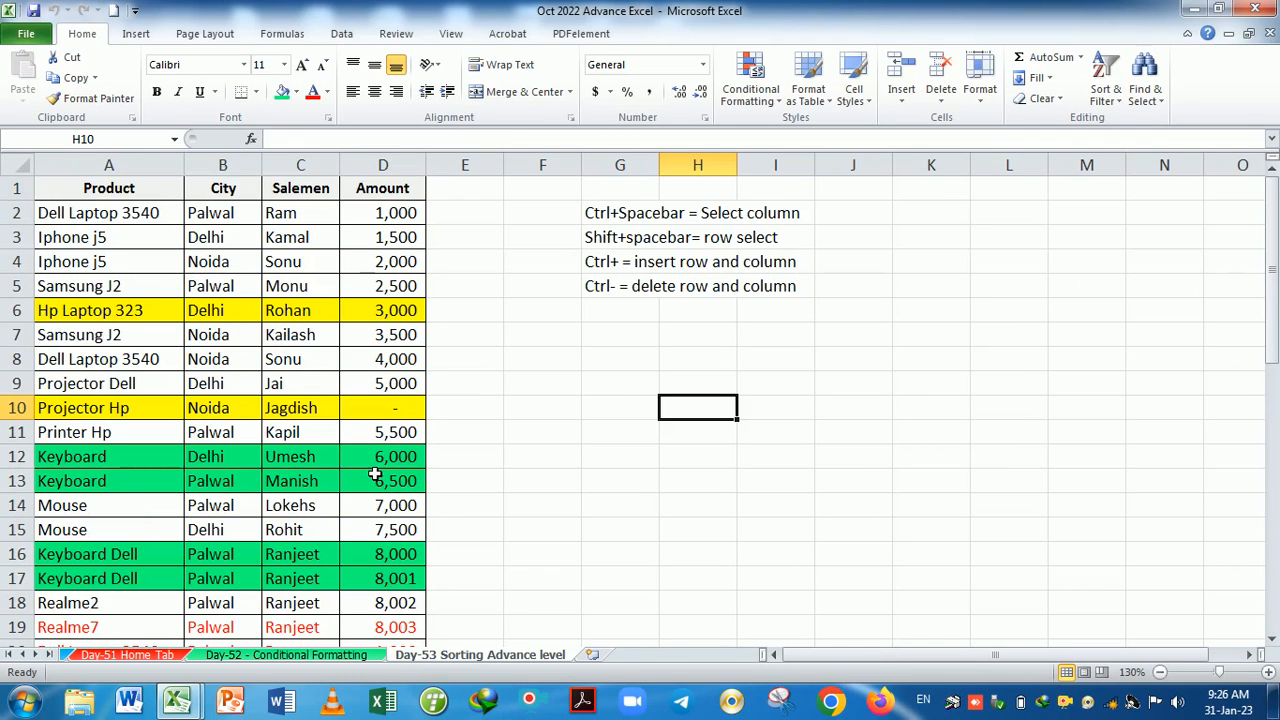
left_click(596, 502)
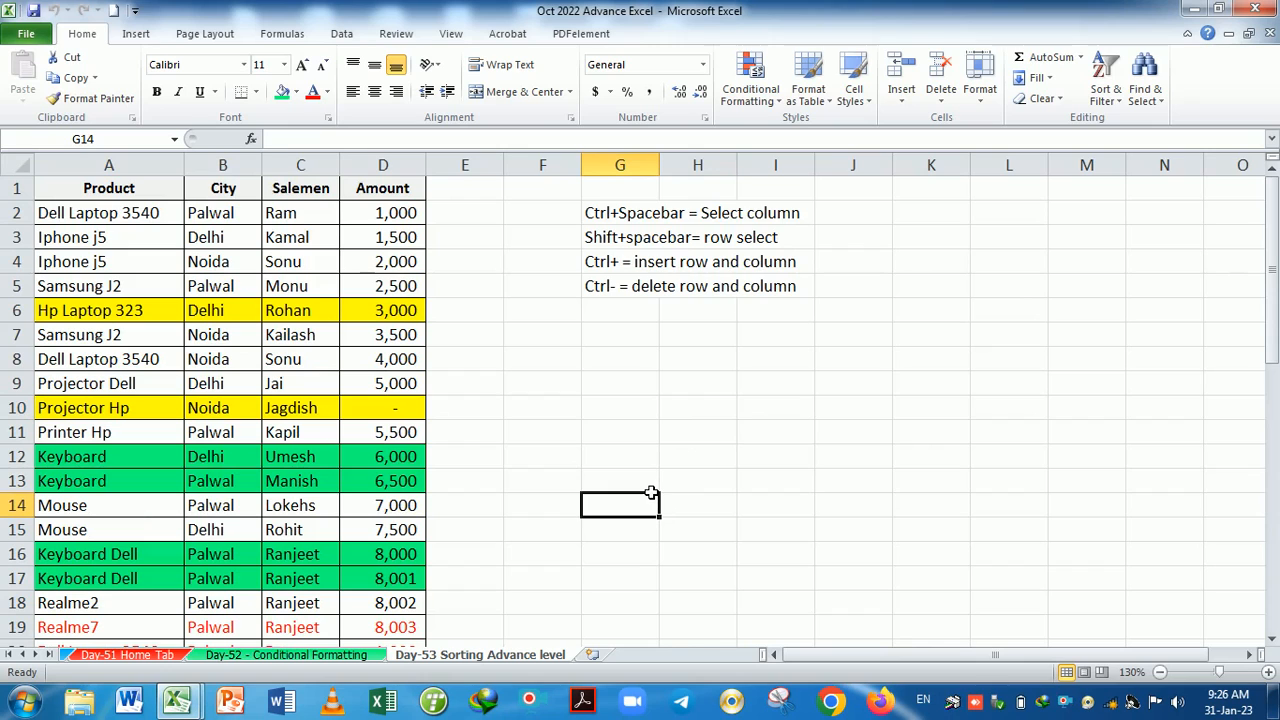
left_click(981, 100)
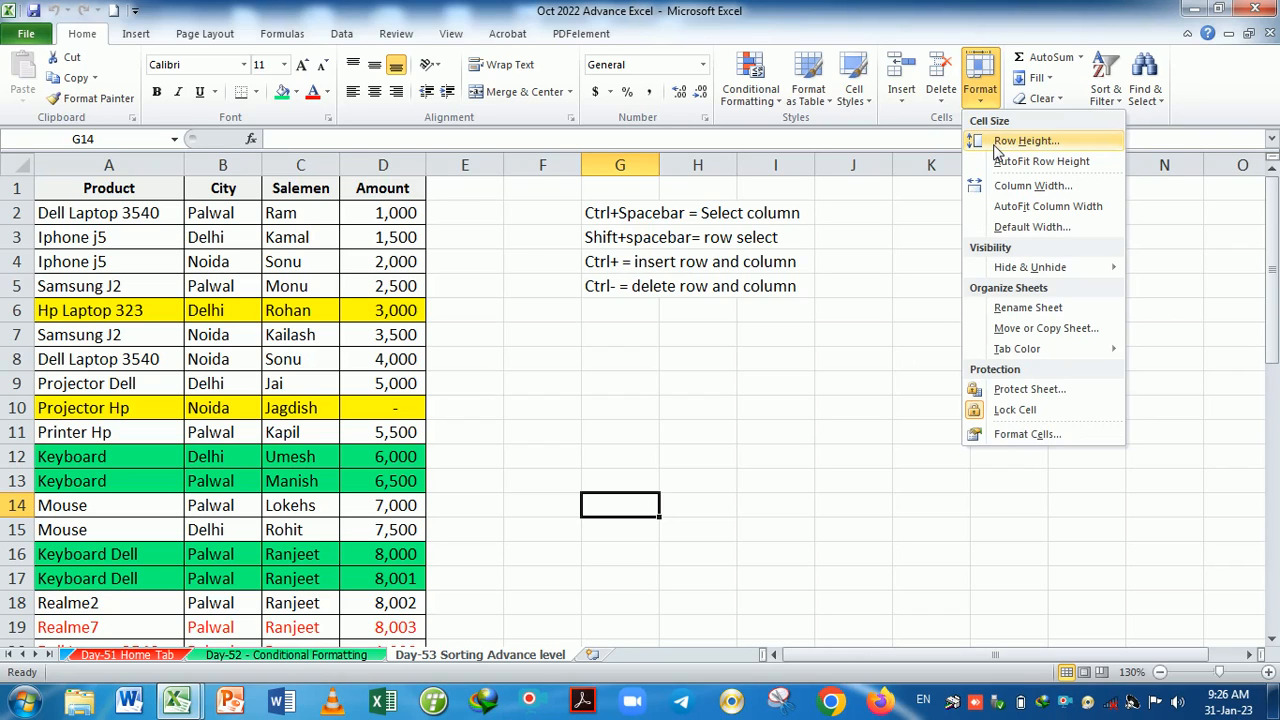
left_click(1025, 141)
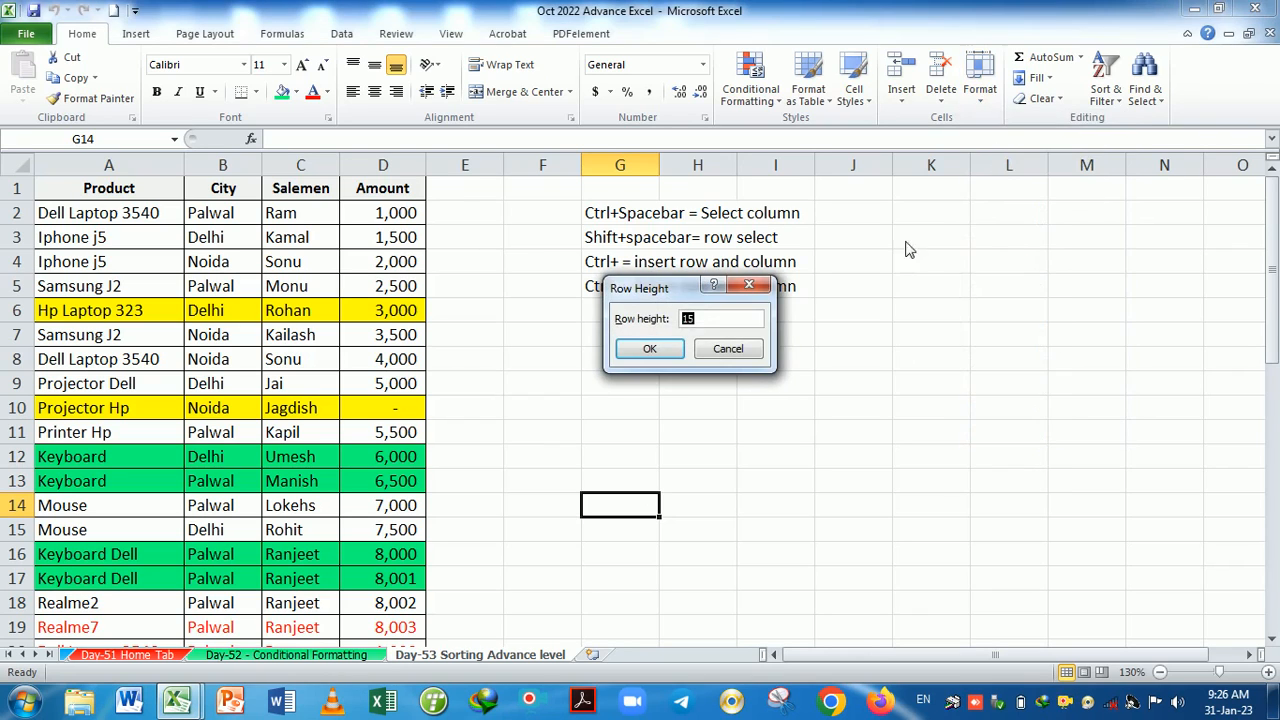
left_click(712, 319)
left_click(748, 284)
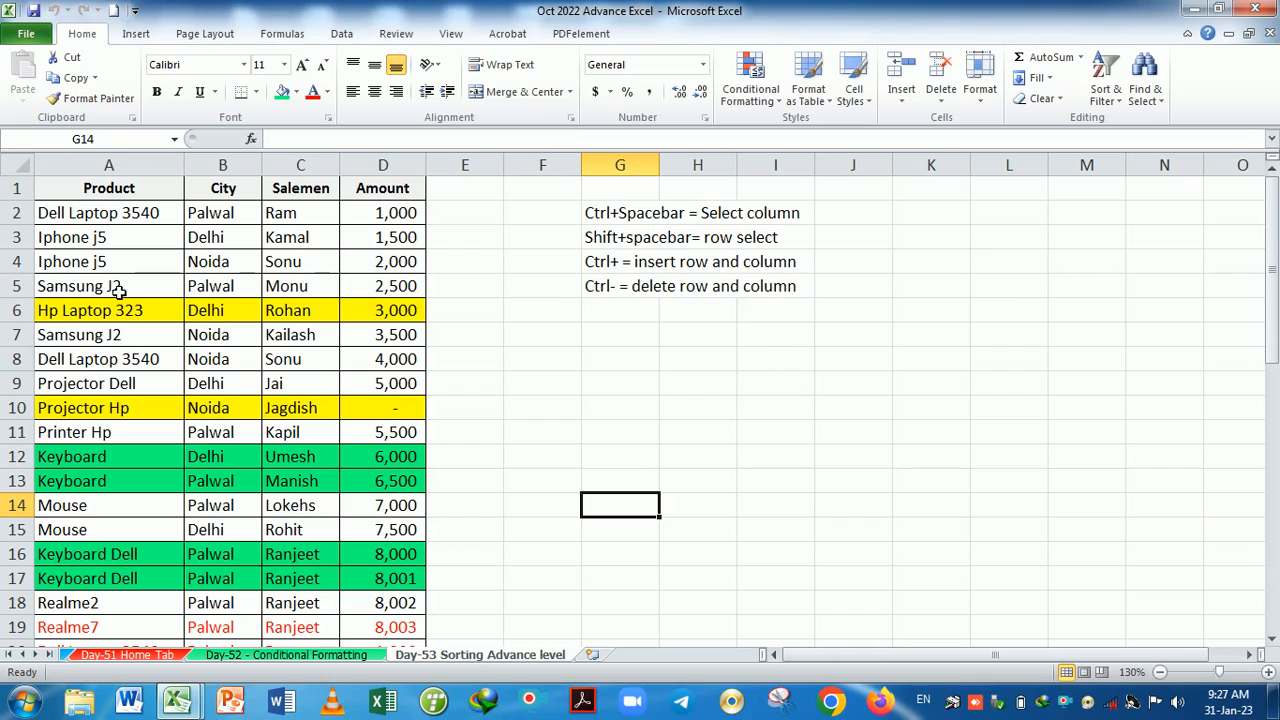
left_click_drag(21, 276, 21, 276)
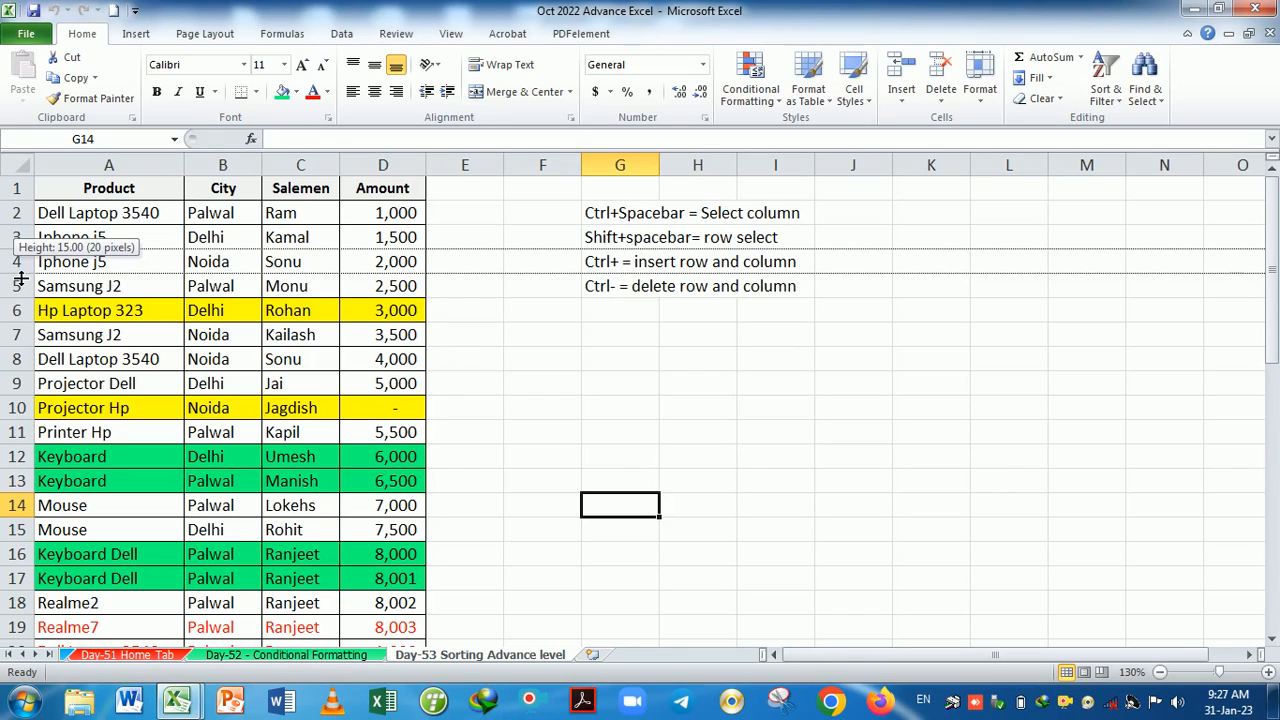
left_click_drag(21, 278, 21, 278)
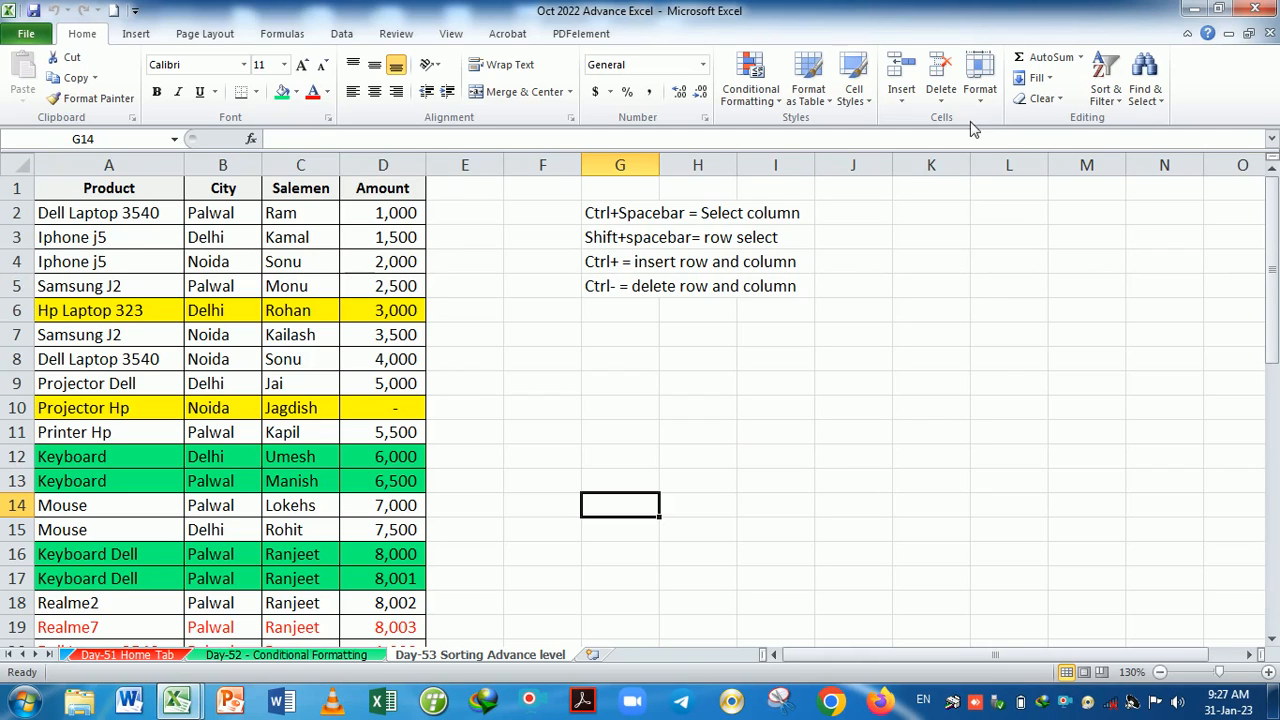
left_click(980, 85)
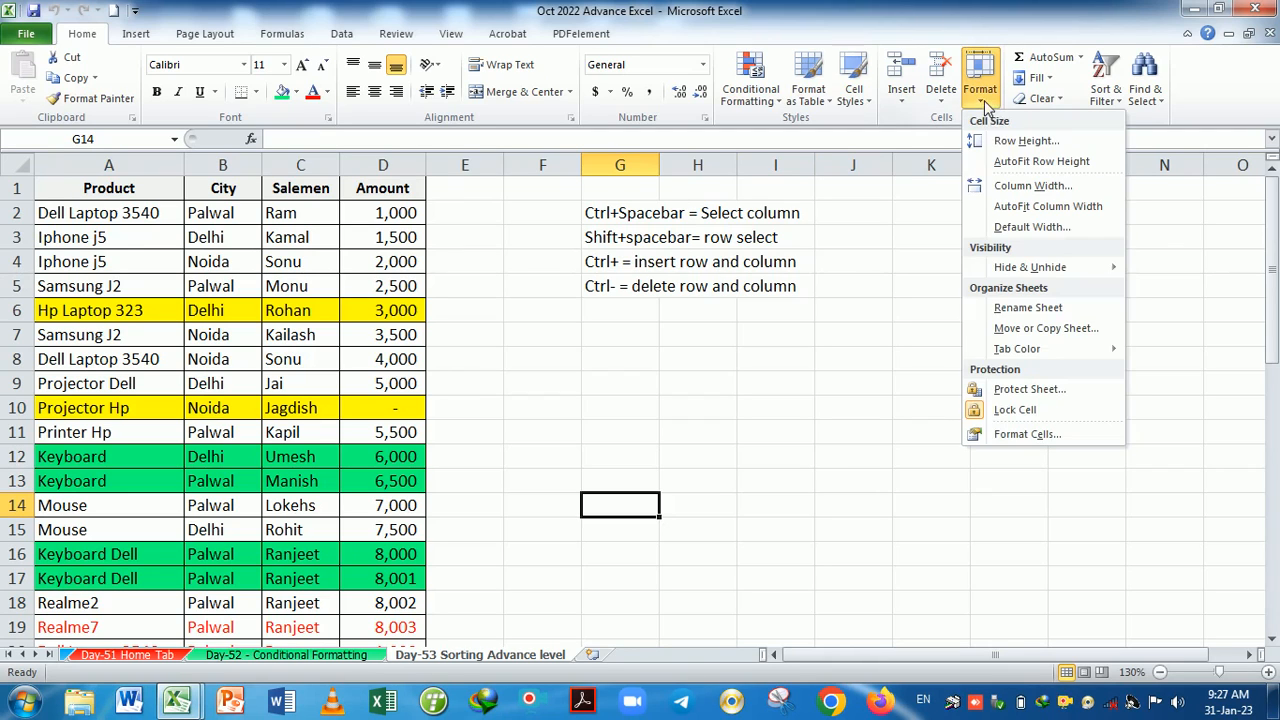
left_click(1041, 163)
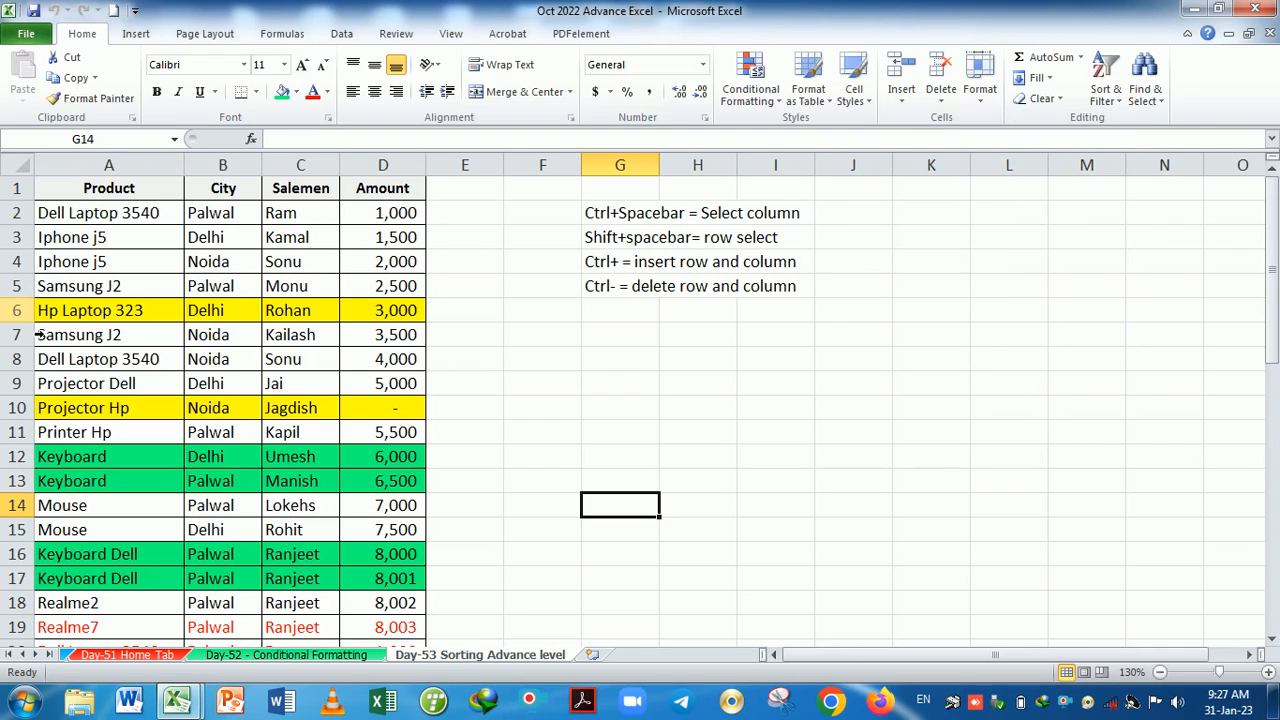
Drag the lower borders of rows 6, 8, 11 and 15 down to make them taller.
left_click_drag(20, 322, 20, 341)
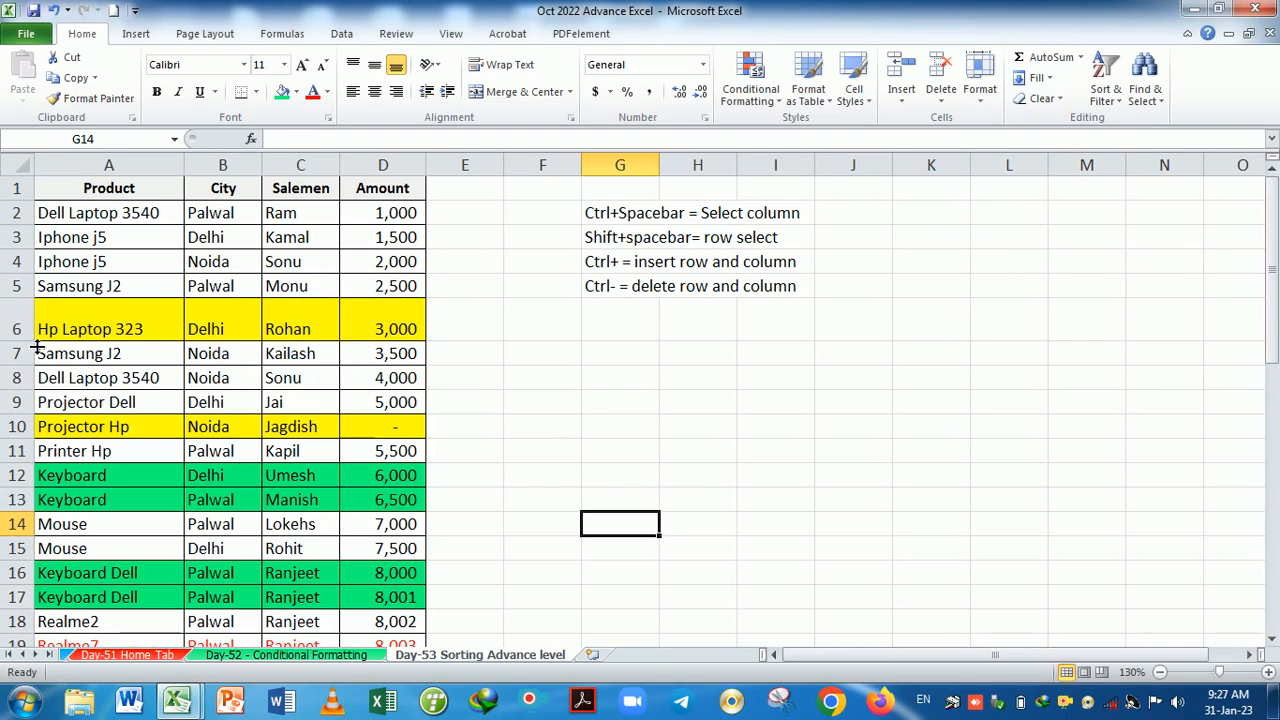
left_click_drag(30, 391, 32, 406)
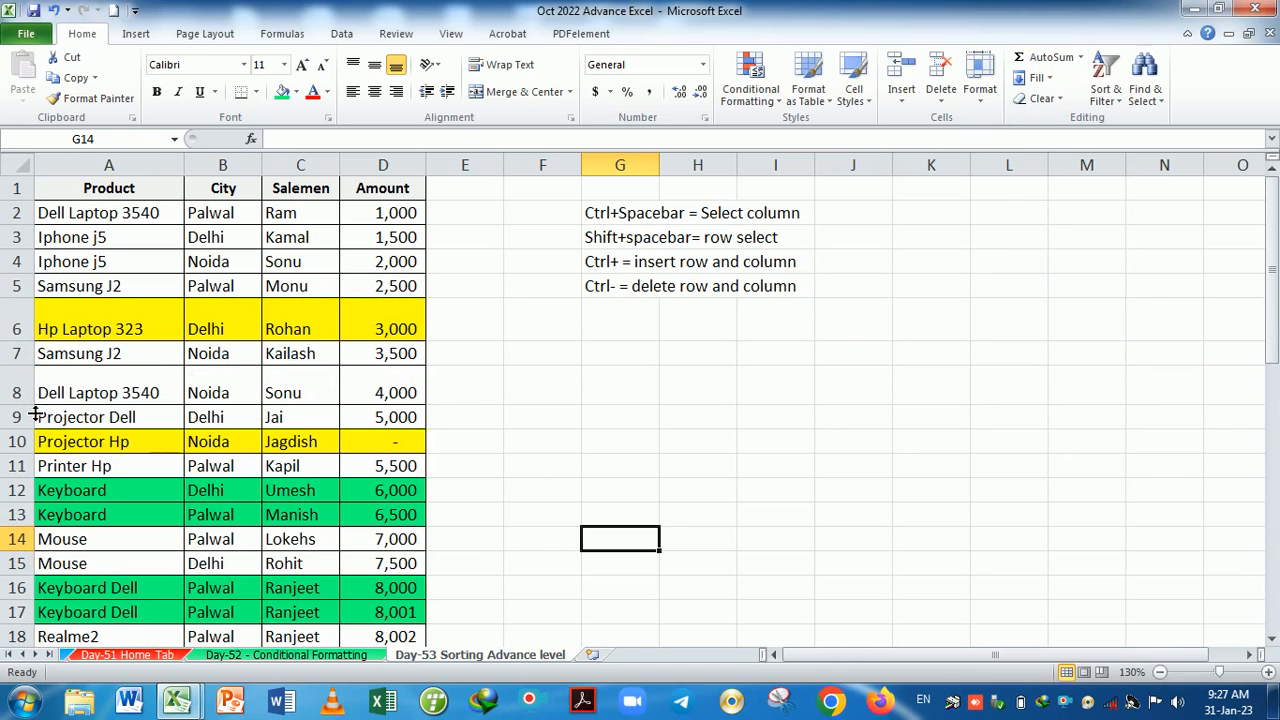
left_click_drag(30, 478, 30, 499)
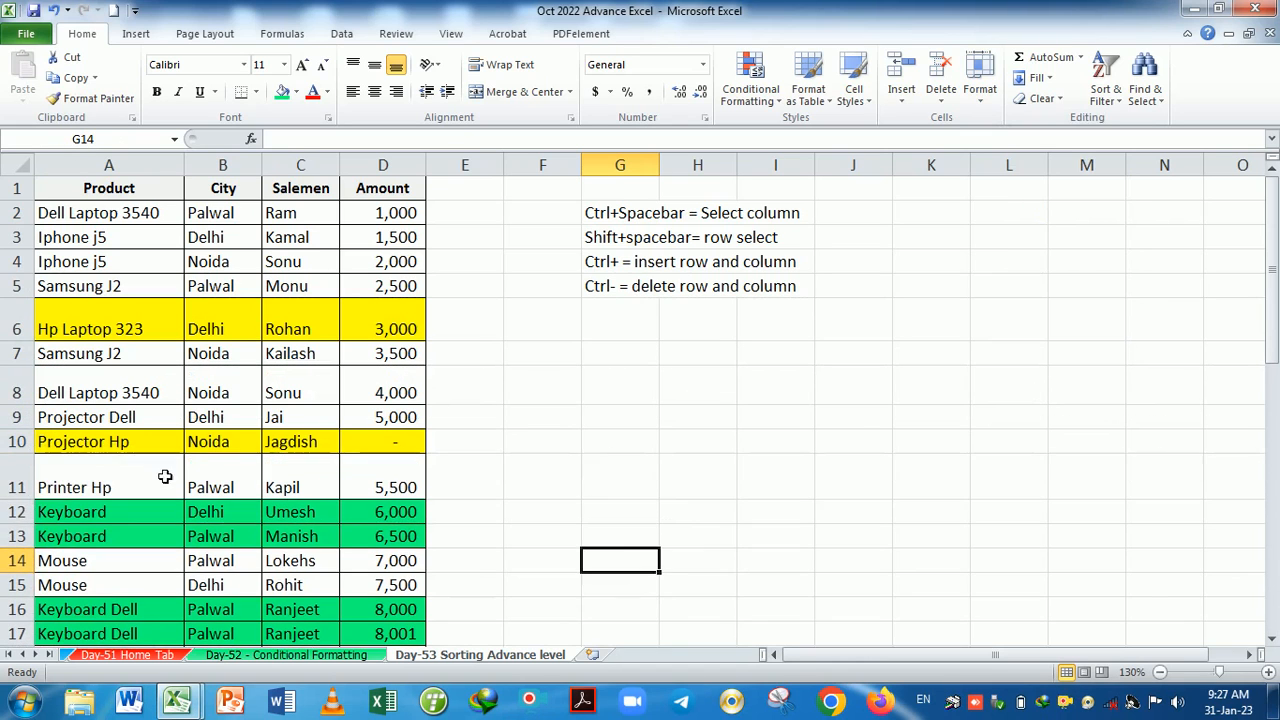
scroll(190, 445, "down", 2)
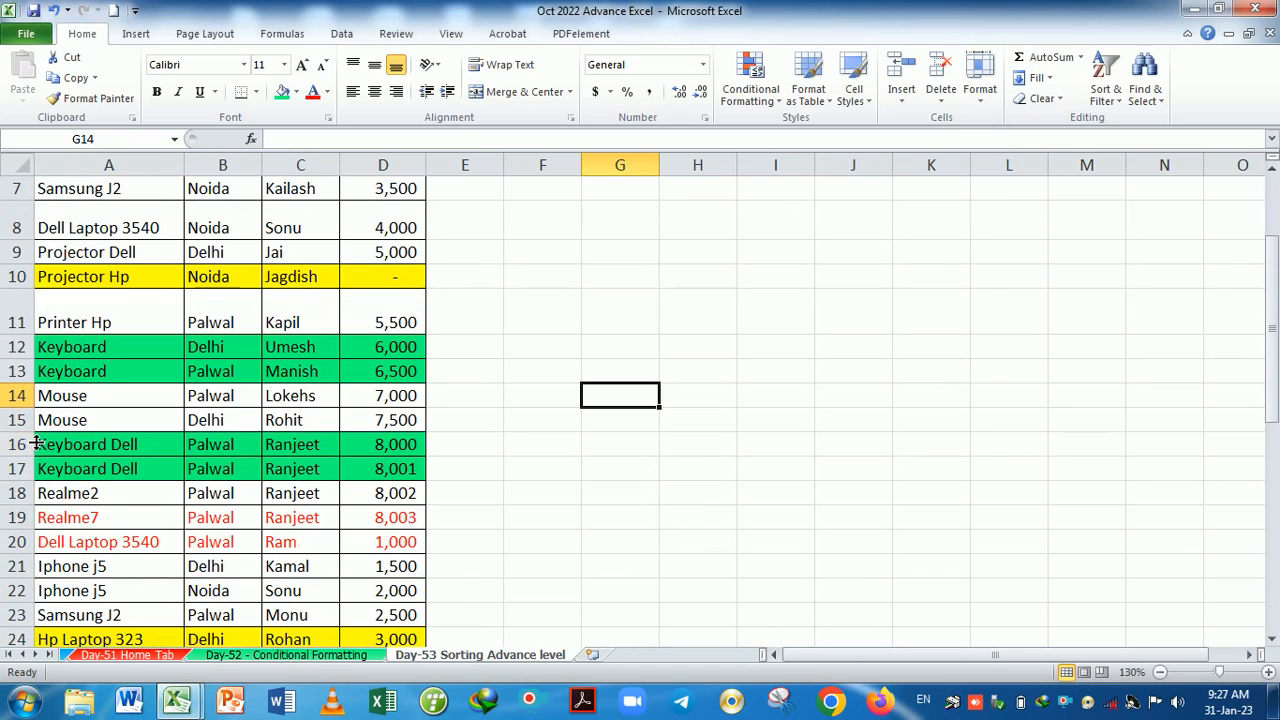
left_click_drag(37, 433, 37, 451)
scroll(203, 437, "up", 2)
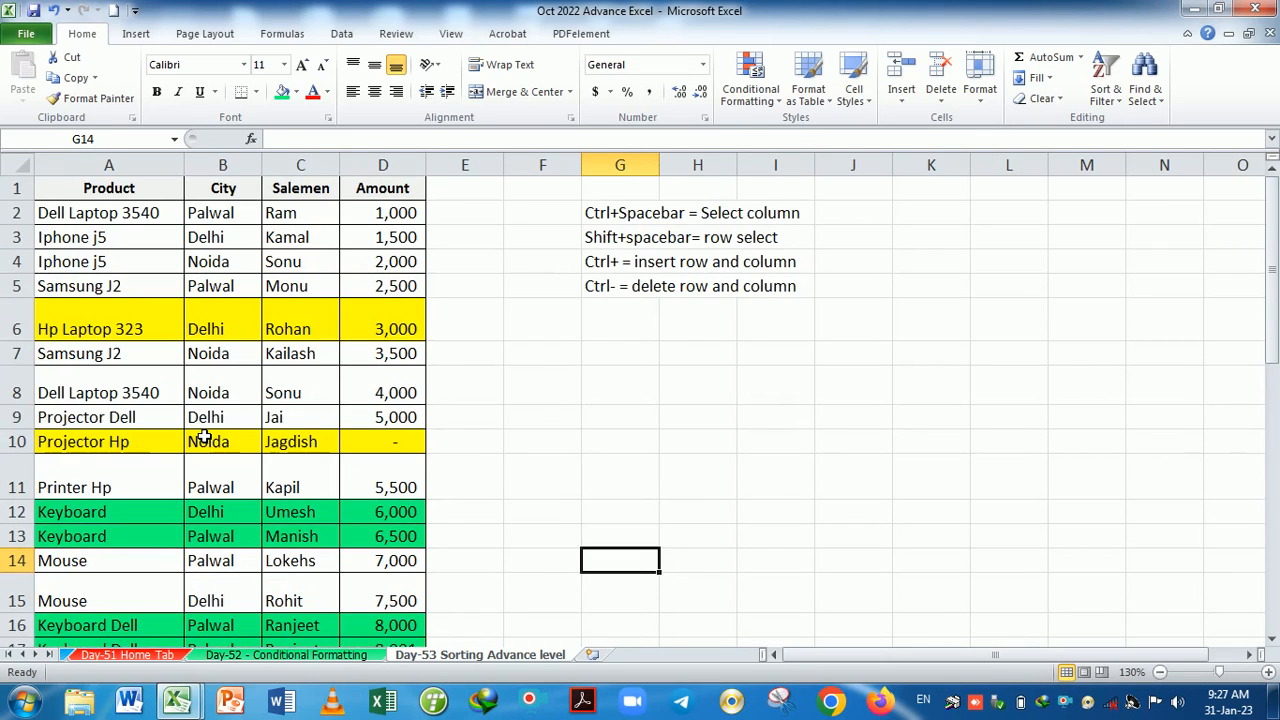
scroll(203, 437, "down", 2)
scroll(200, 434, "up", 2)
Select the whole sheet and apply AutoFit Row Height so rows 6, 8, 11 and 15 shrink back.
left_click(148, 246)
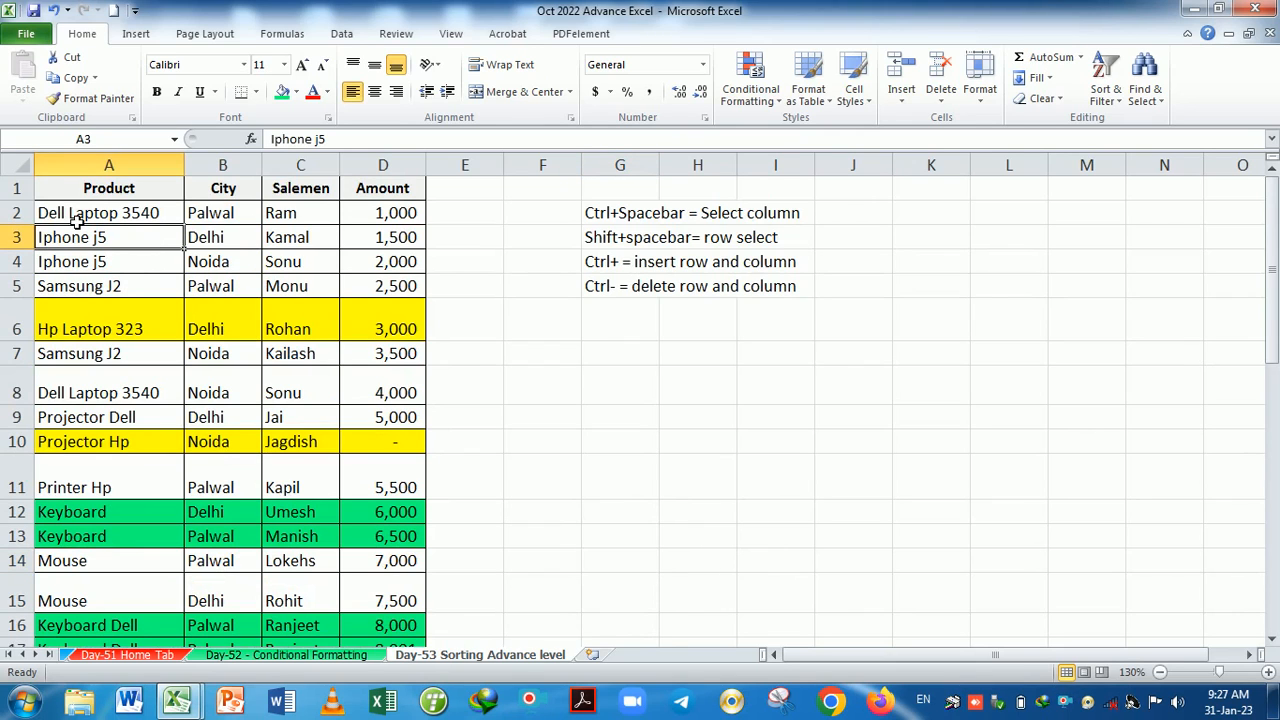
left_click(22, 166)
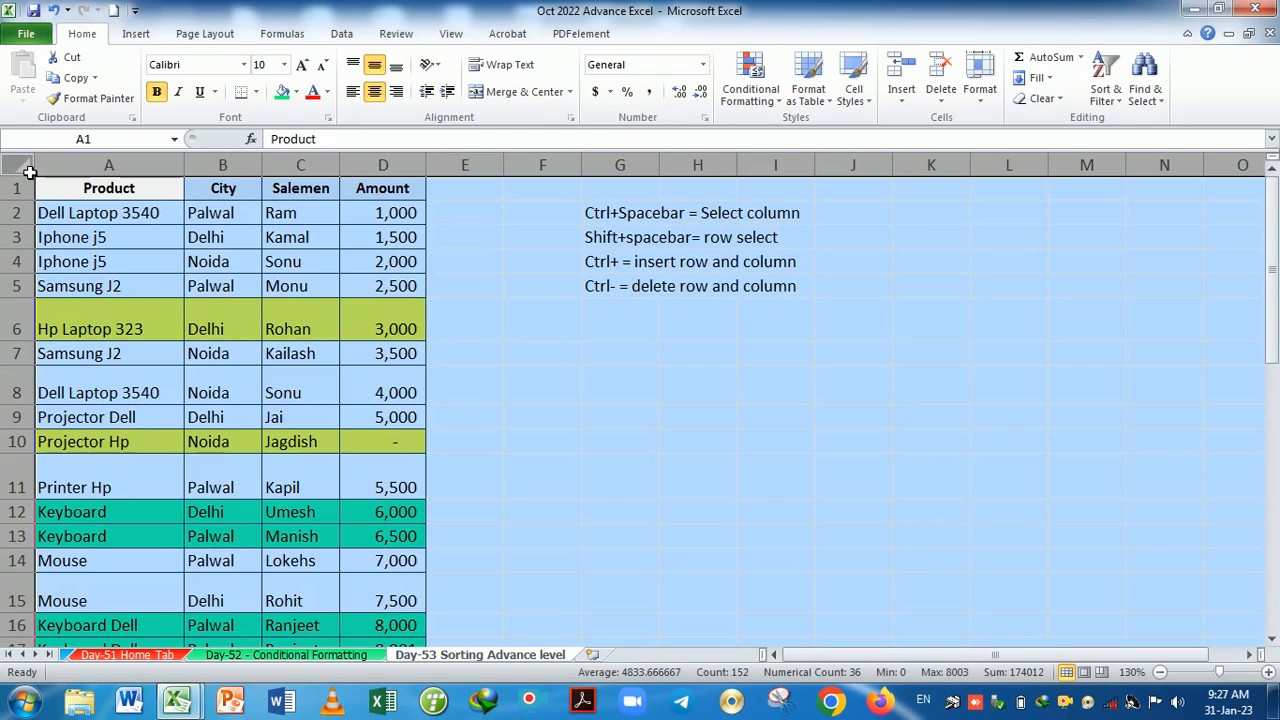
left_click(28, 170)
left_click(986, 100)
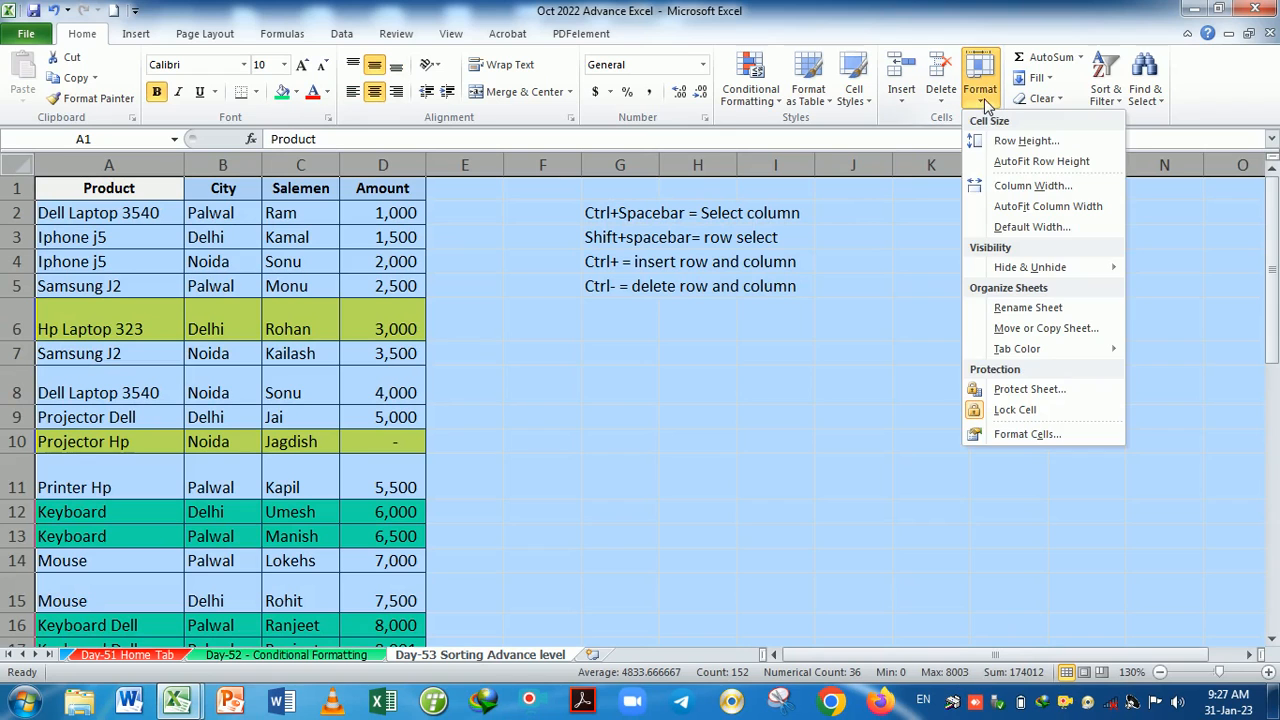
left_click(1016, 166)
left_click(716, 415)
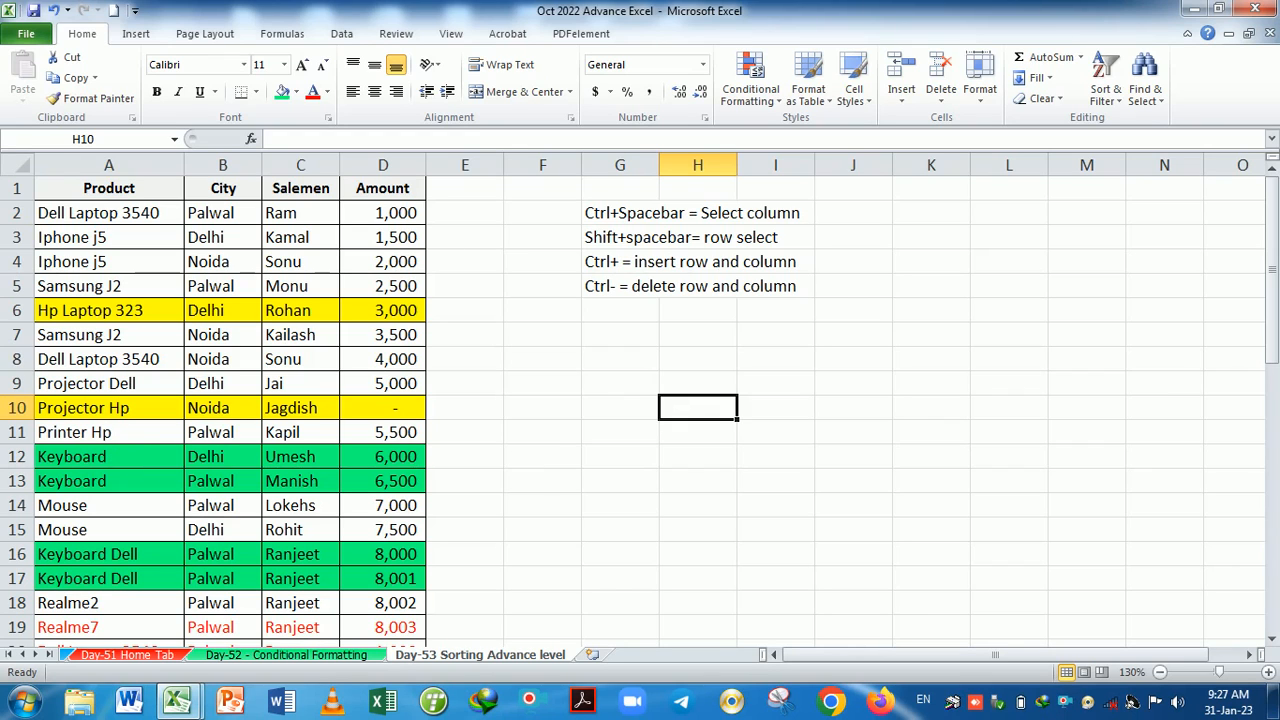
left_click(18, 164)
scroll(428, 423, "down", 6)
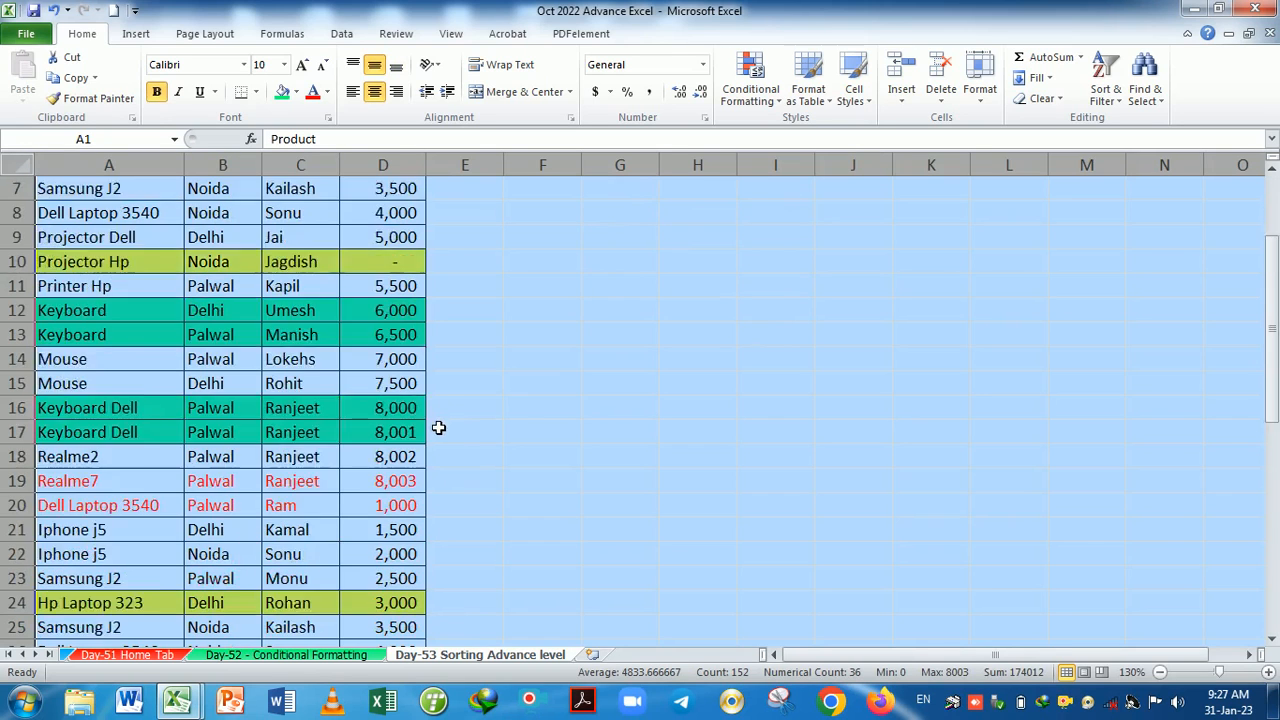
scroll(420, 433, "up", 5)
scroll(420, 433, "up", 1)
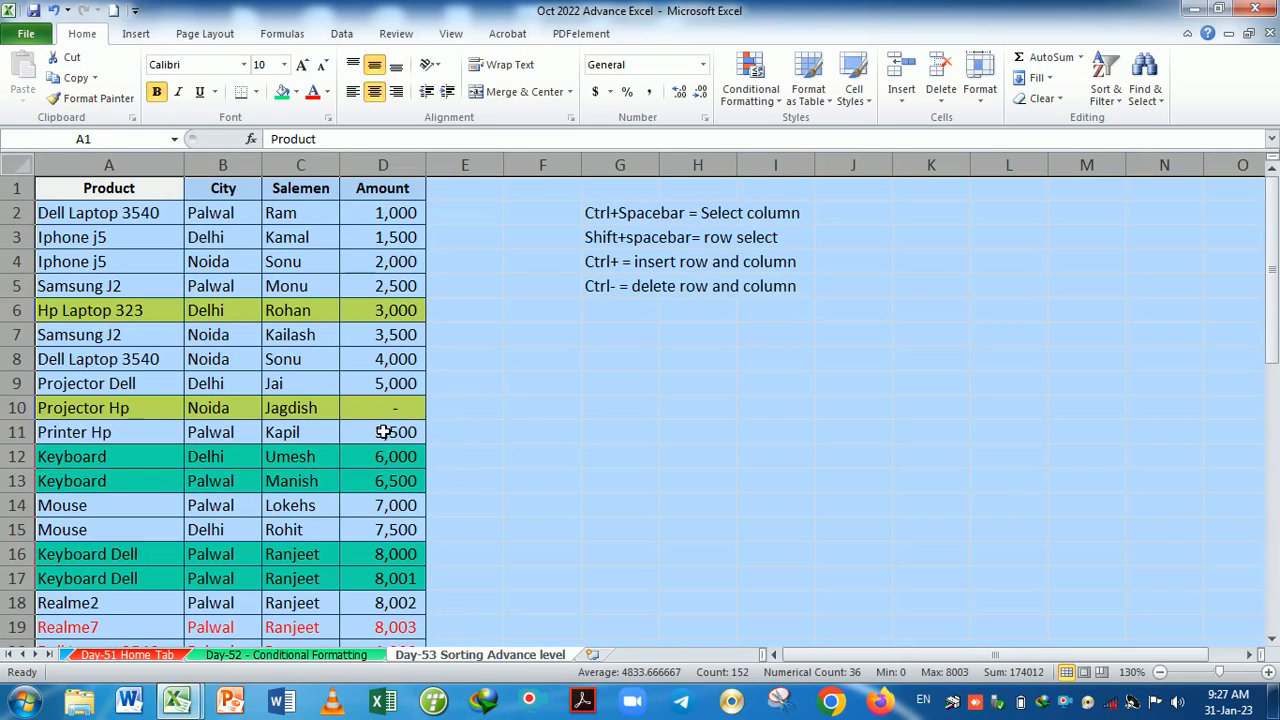
left_click(500, 386)
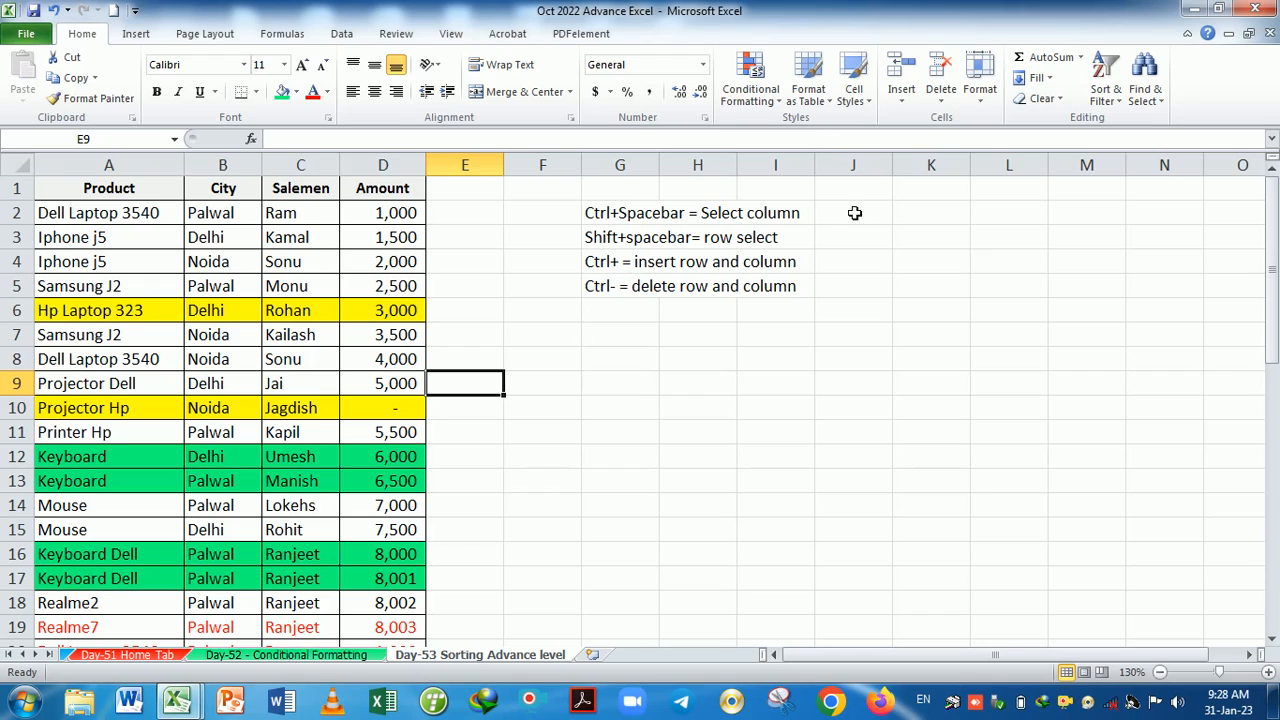
left_click(980, 92)
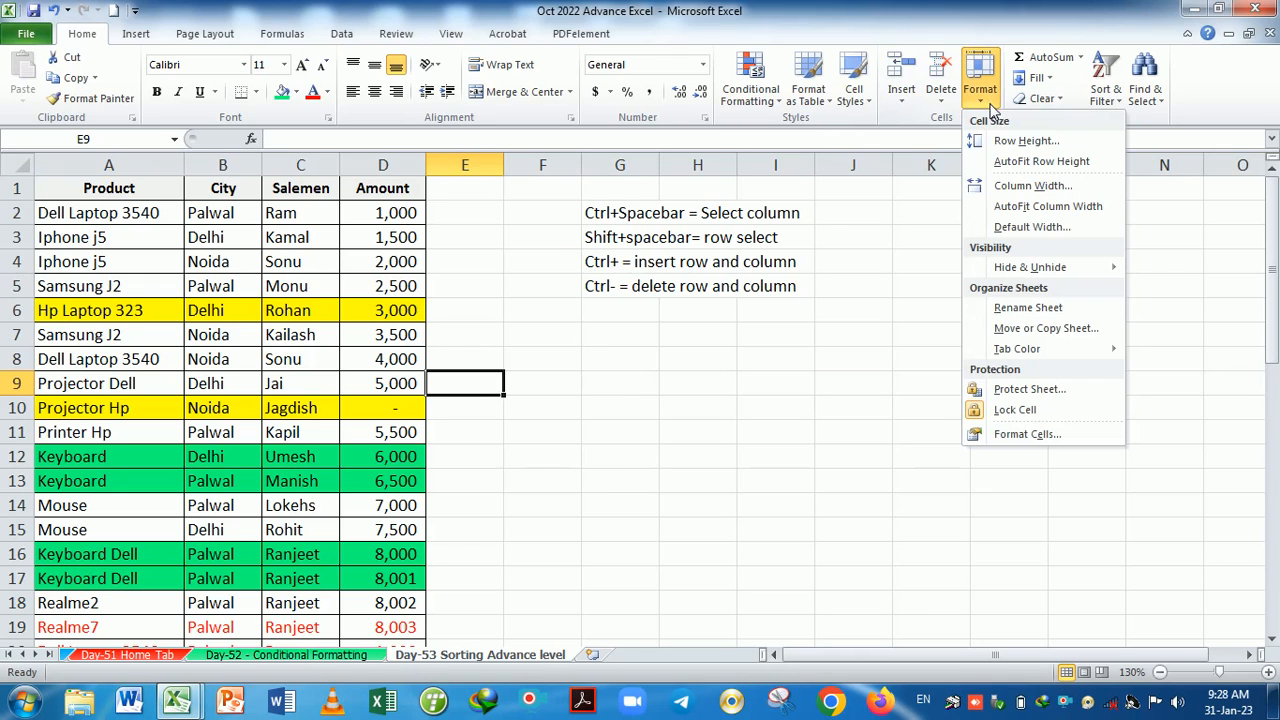
left_click(1030, 186)
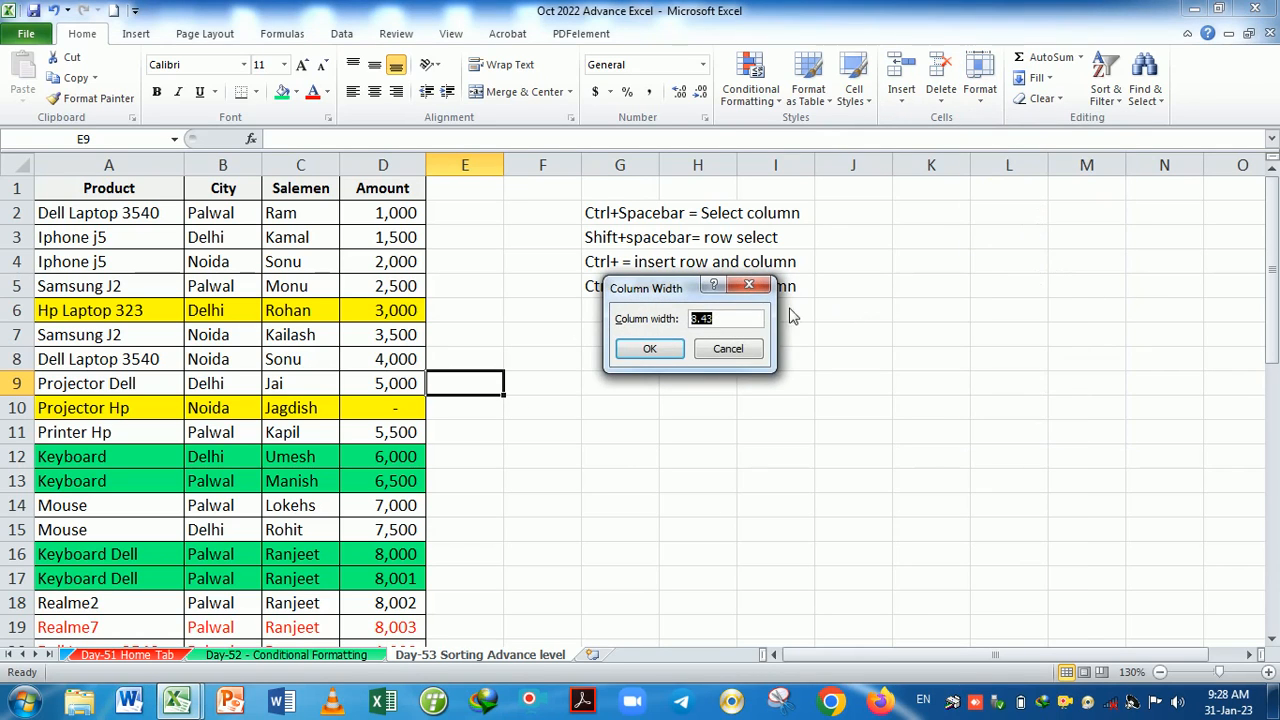
left_click_drag(775, 302, 939, 290)
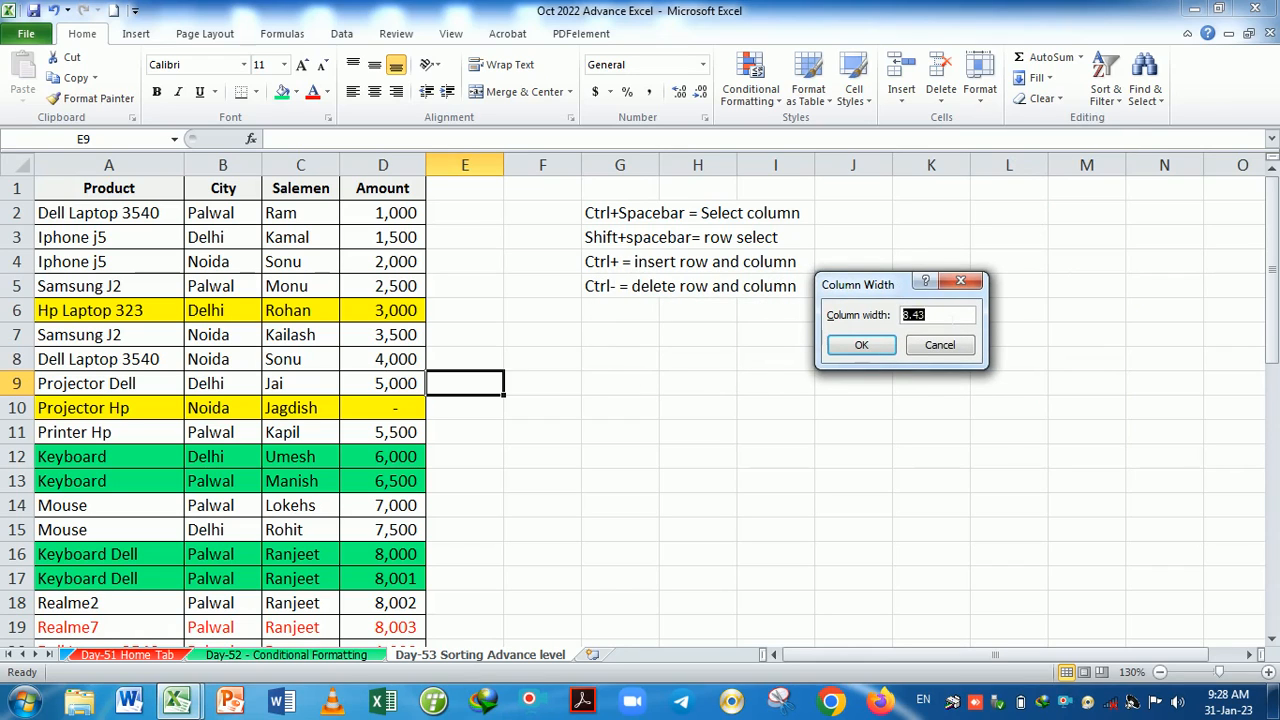
left_click(920, 315)
left_click(960, 281)
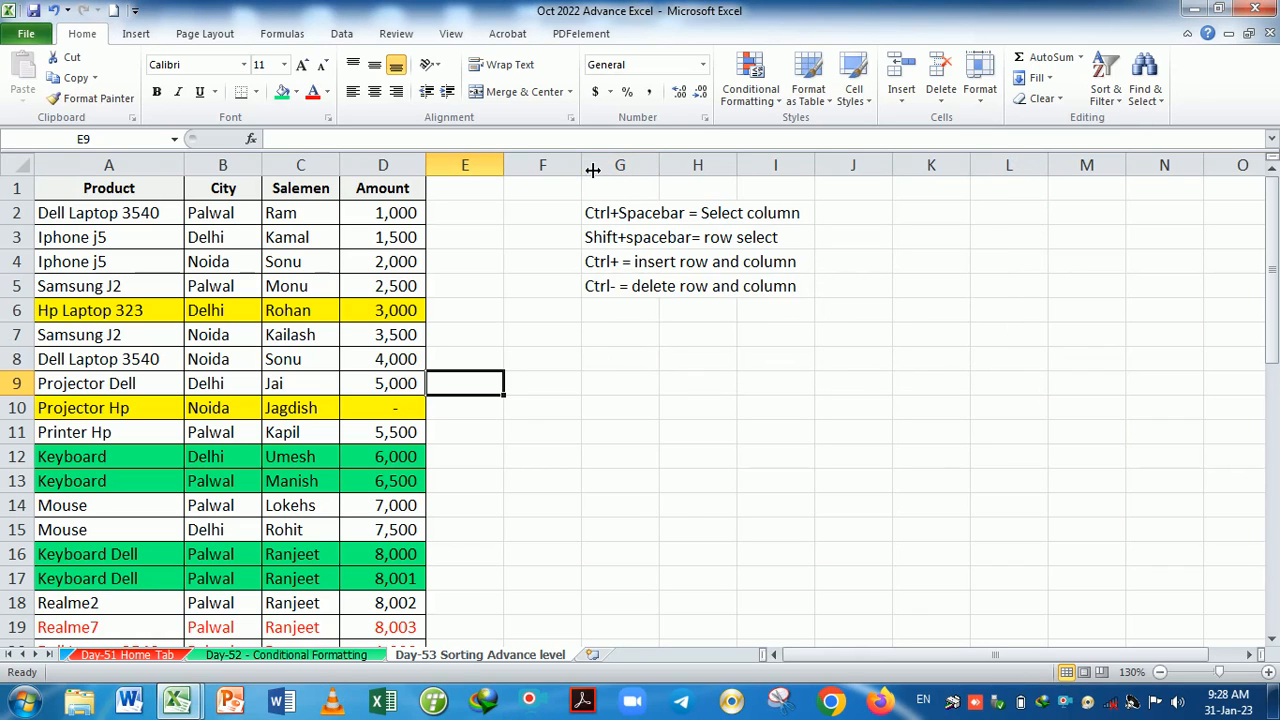
left_click_drag(591, 170, 591, 170)
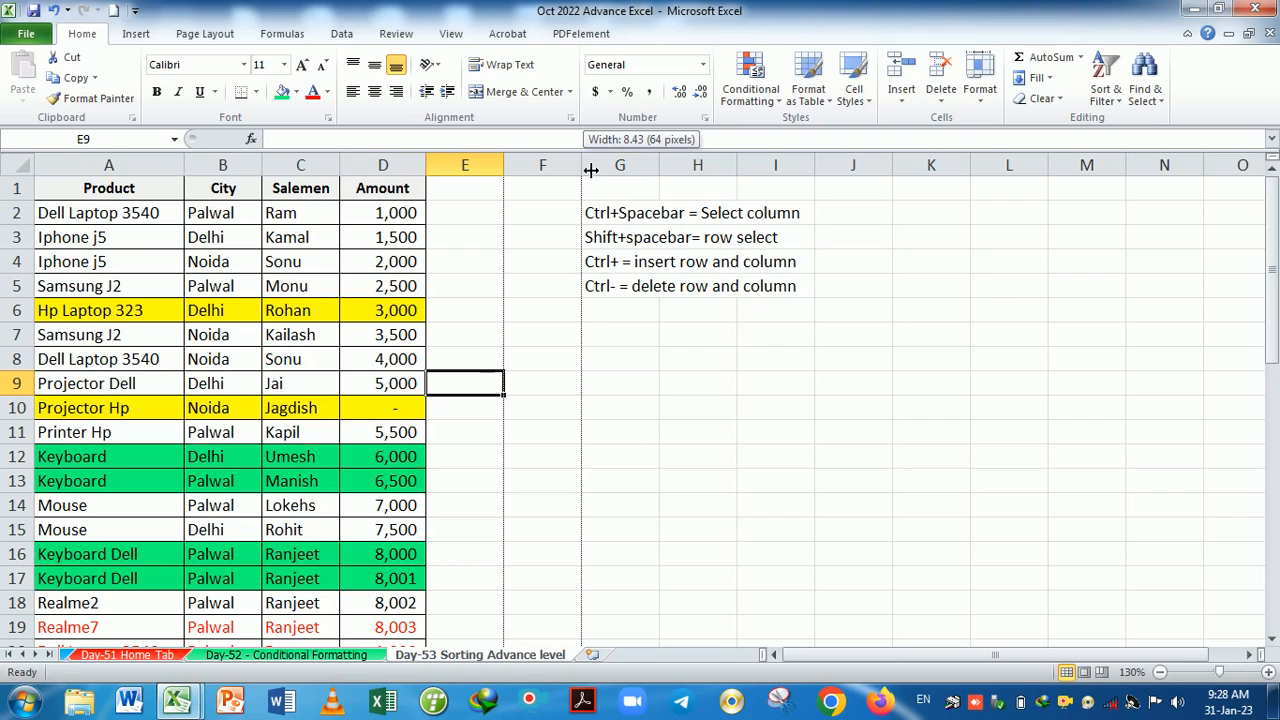
left_click_drag(591, 170, 591, 170)
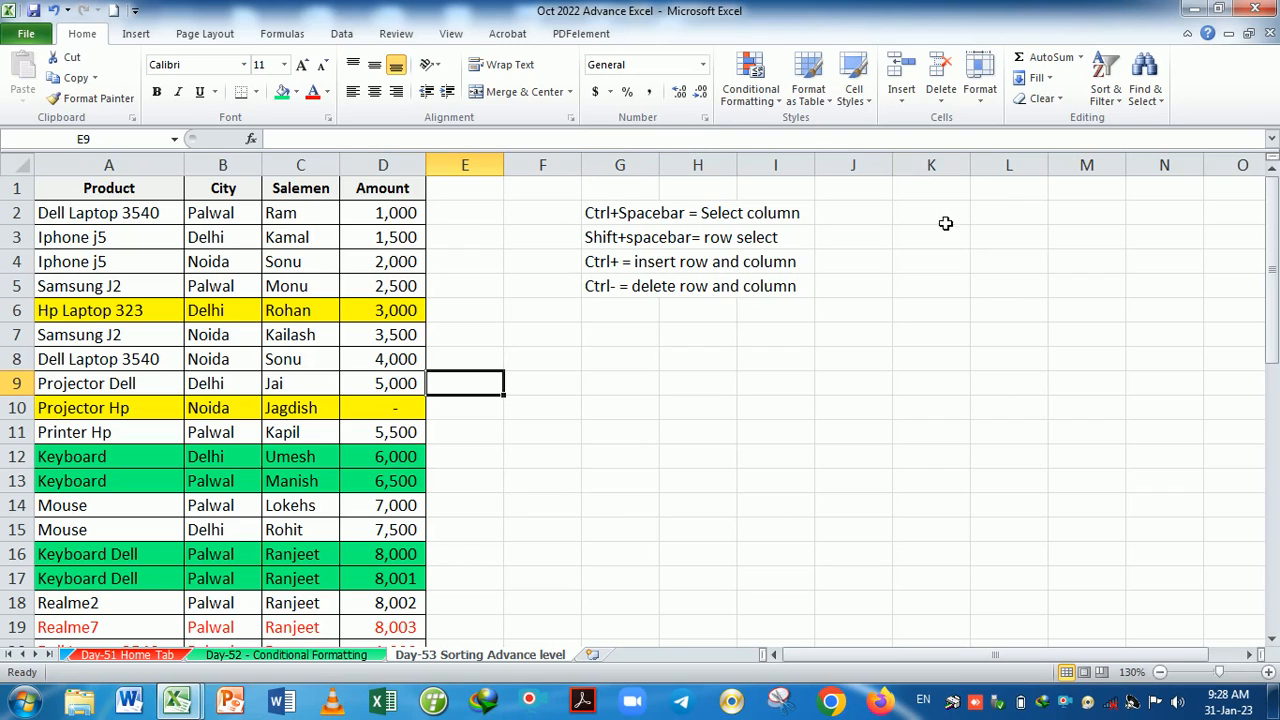
AutoFit columns A to D, then drag one border to give all four one equal, wider width.
left_click(980, 80)
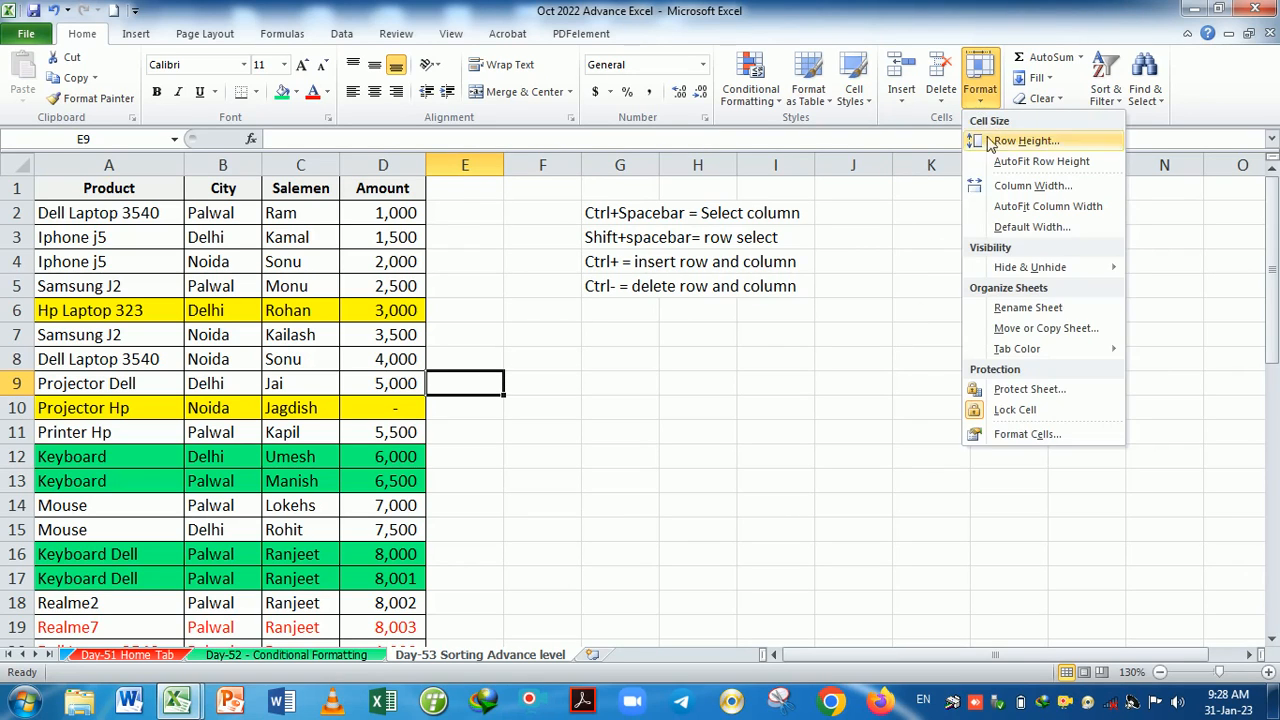
left_click(1040, 207)
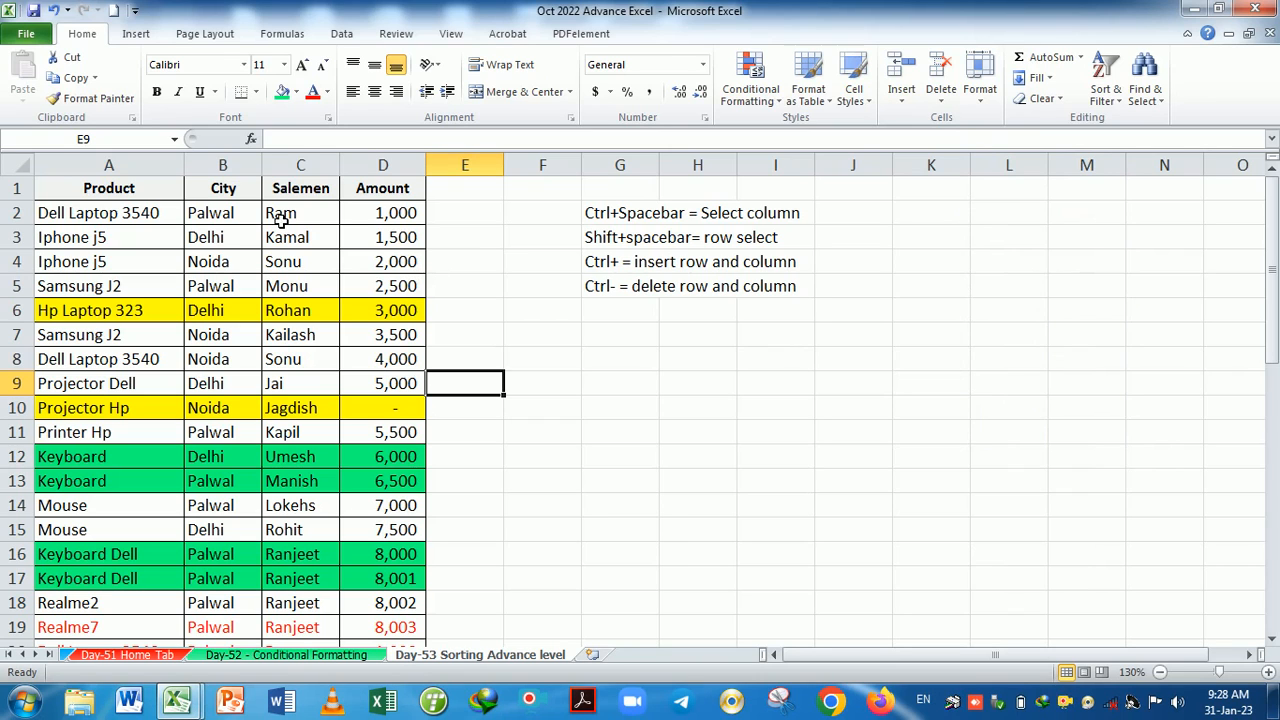
left_click_drag(128, 178, 382, 188)
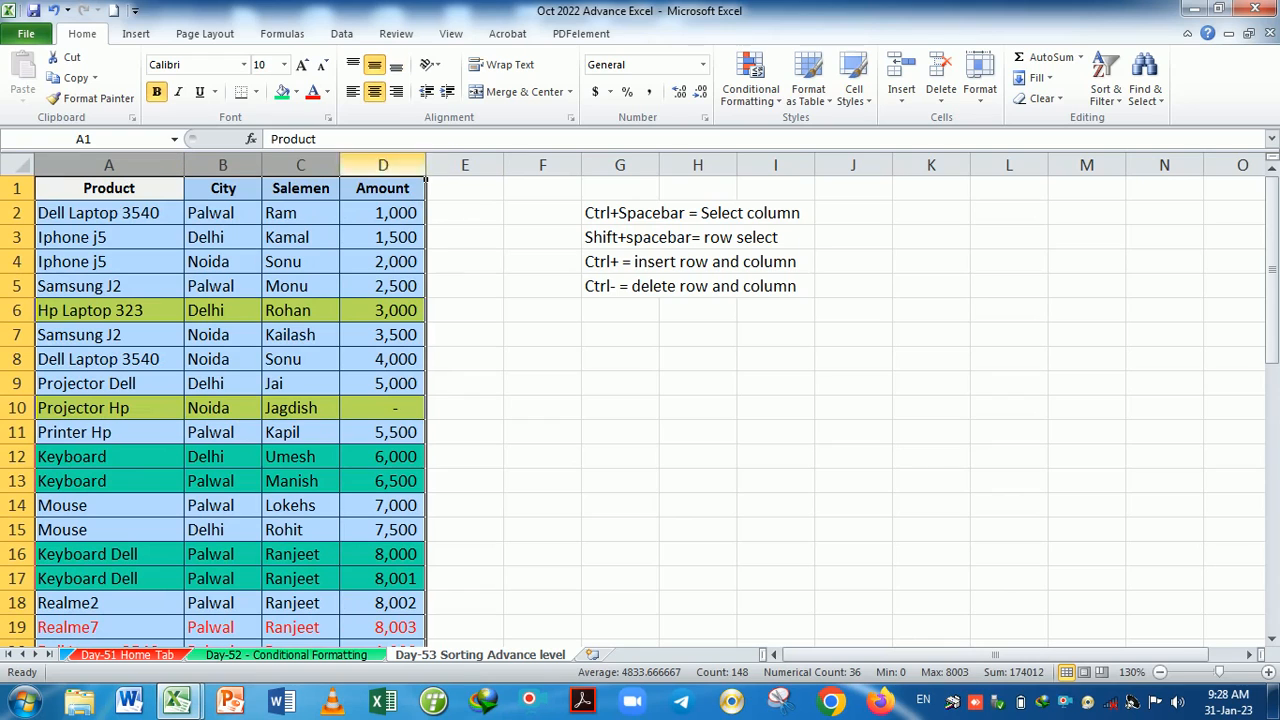
double_click(345, 173)
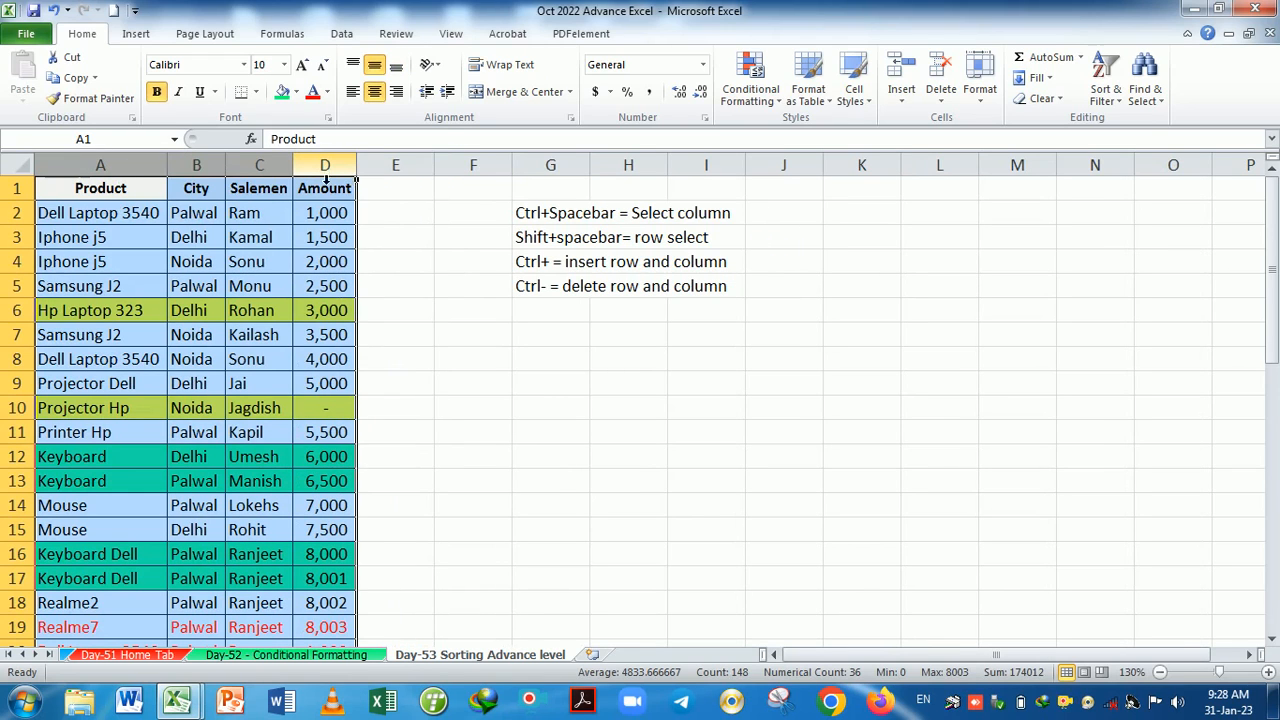
left_click_drag(227, 172, 188, 175)
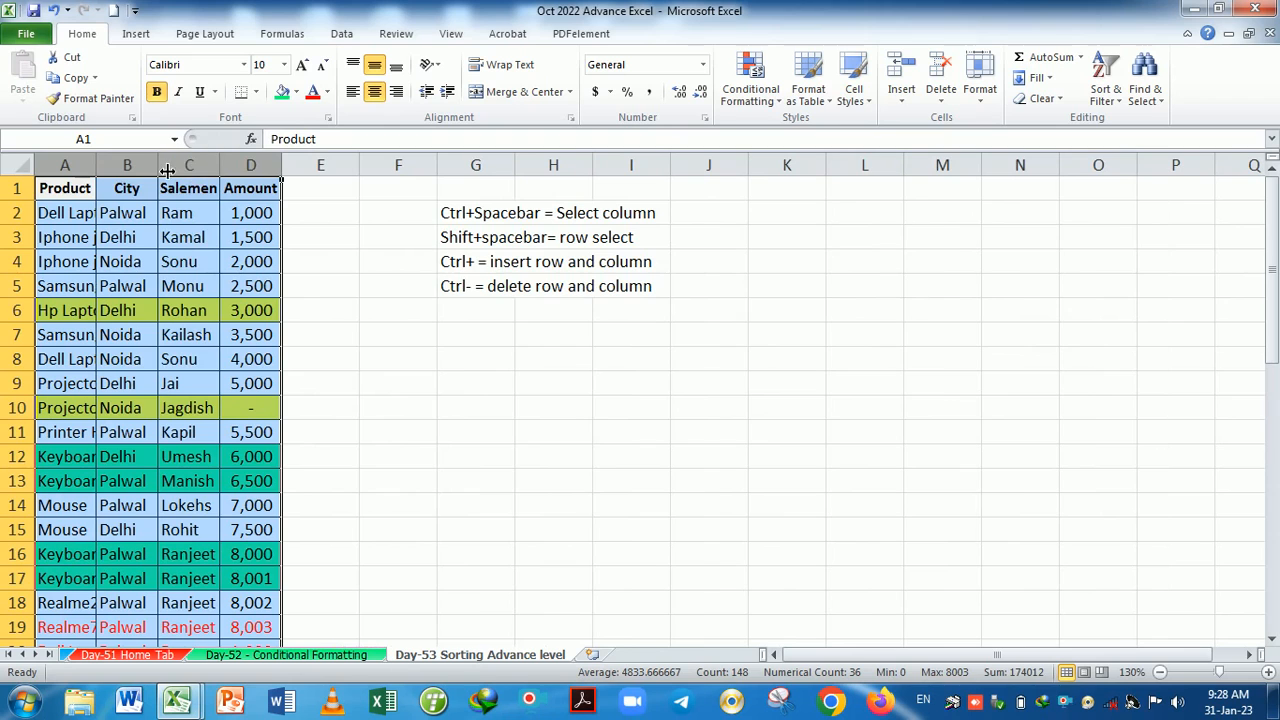
double_click(158, 175)
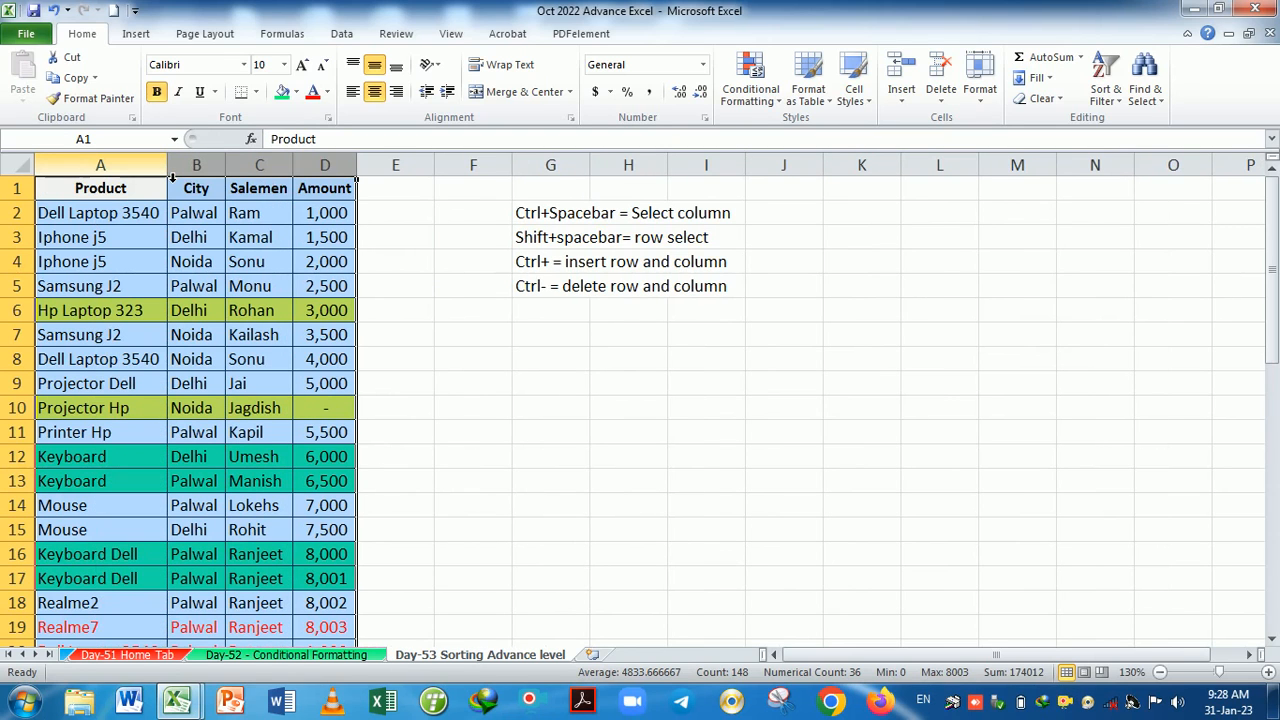
left_click_drag(227, 177, 272, 177)
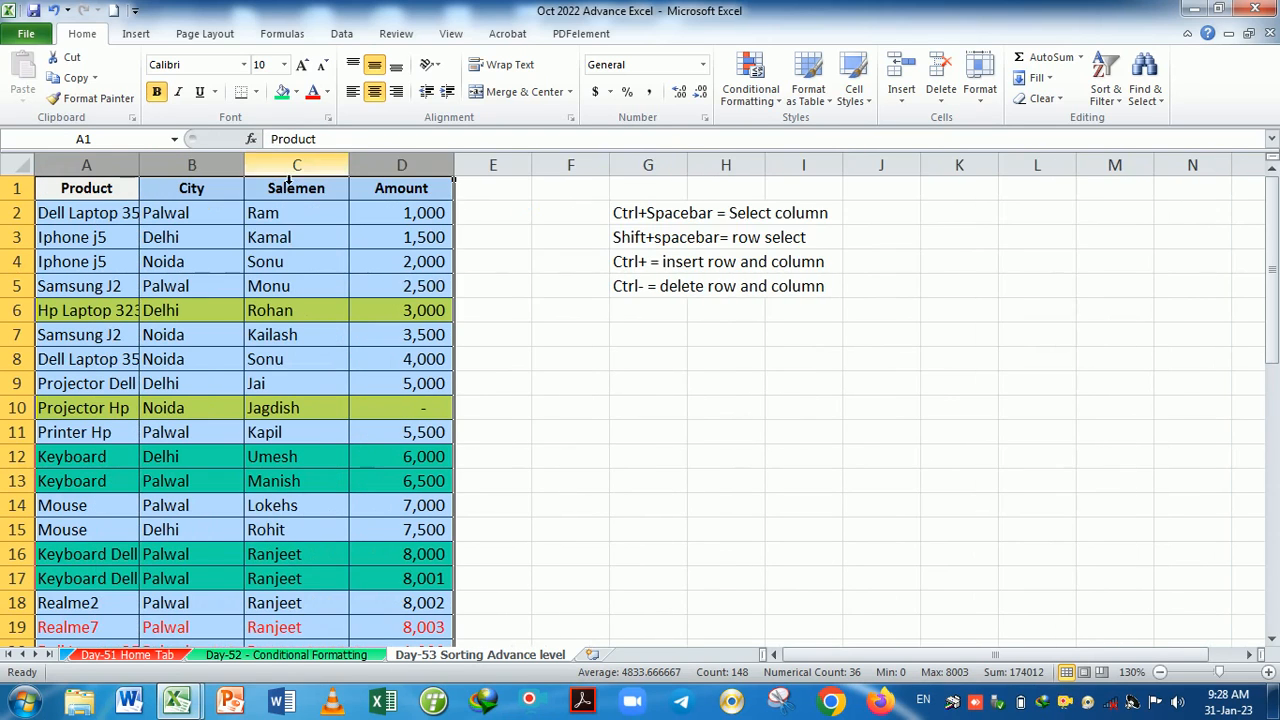
left_click(575, 314)
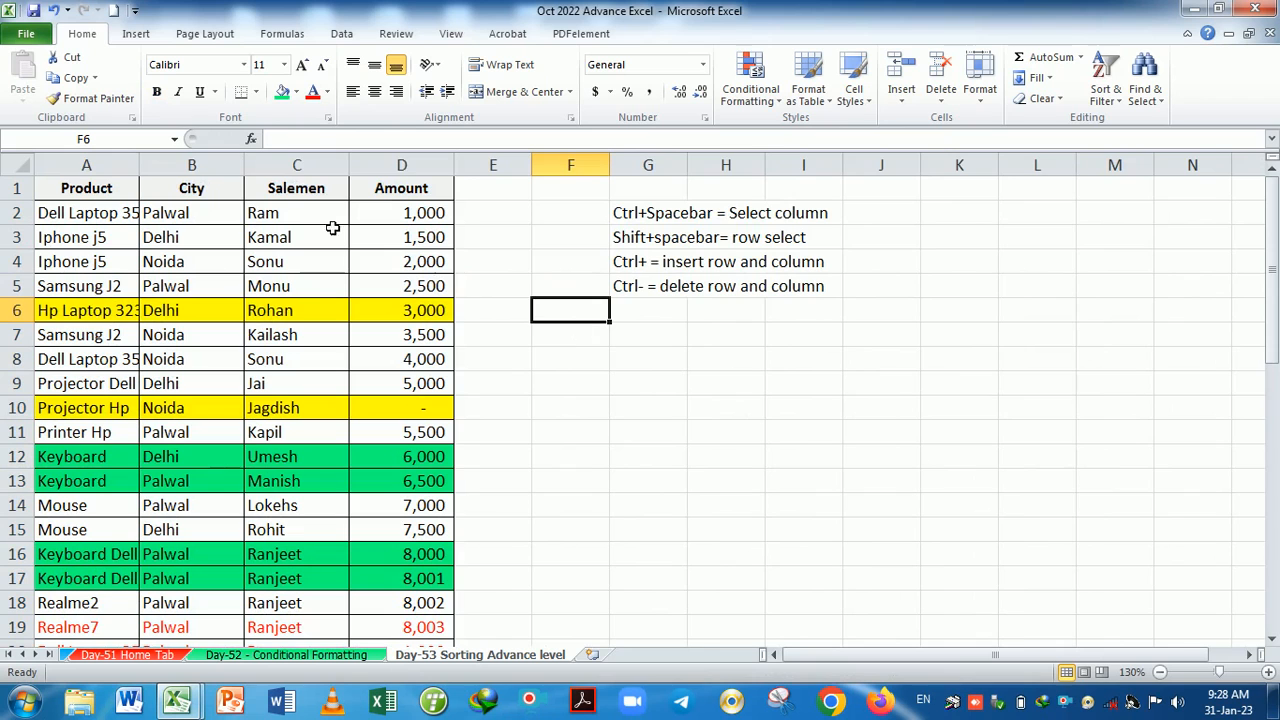
left_click(24, 165)
left_click(528, 289)
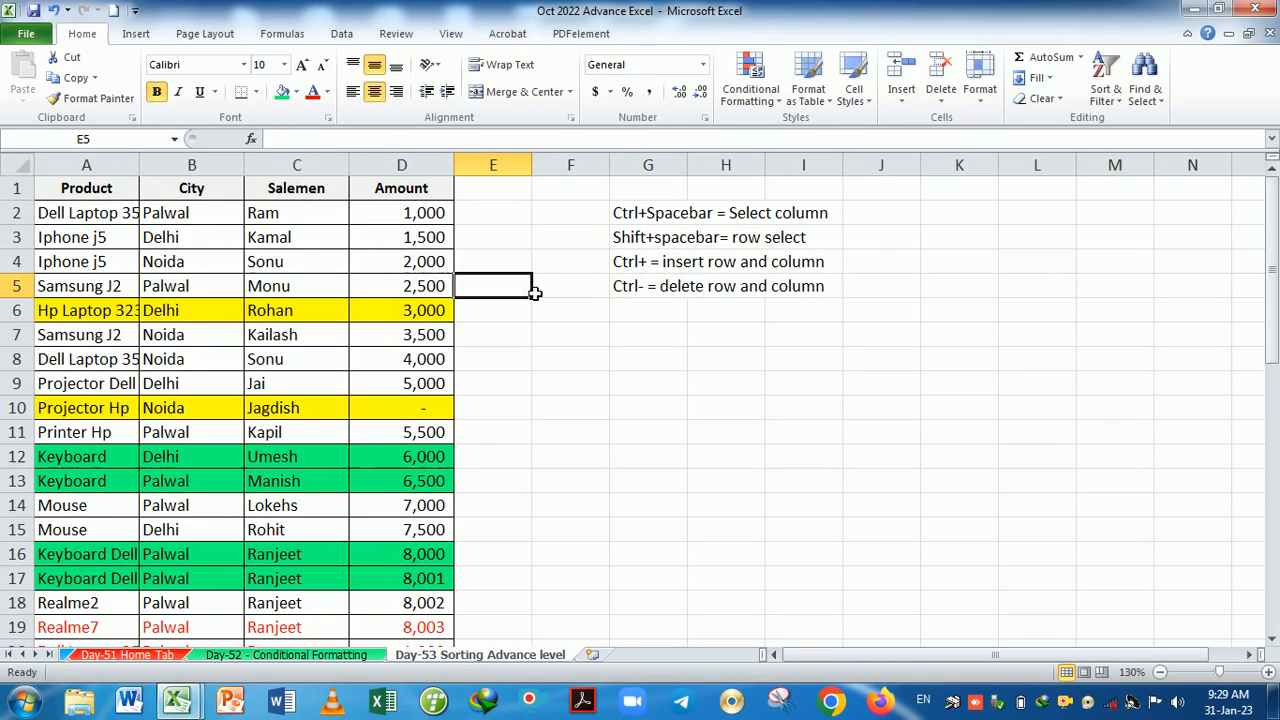
left_click_drag(85, 173, 398, 189)
scroll(392, 327, "down", 11)
scroll(380, 374, "up", 9)
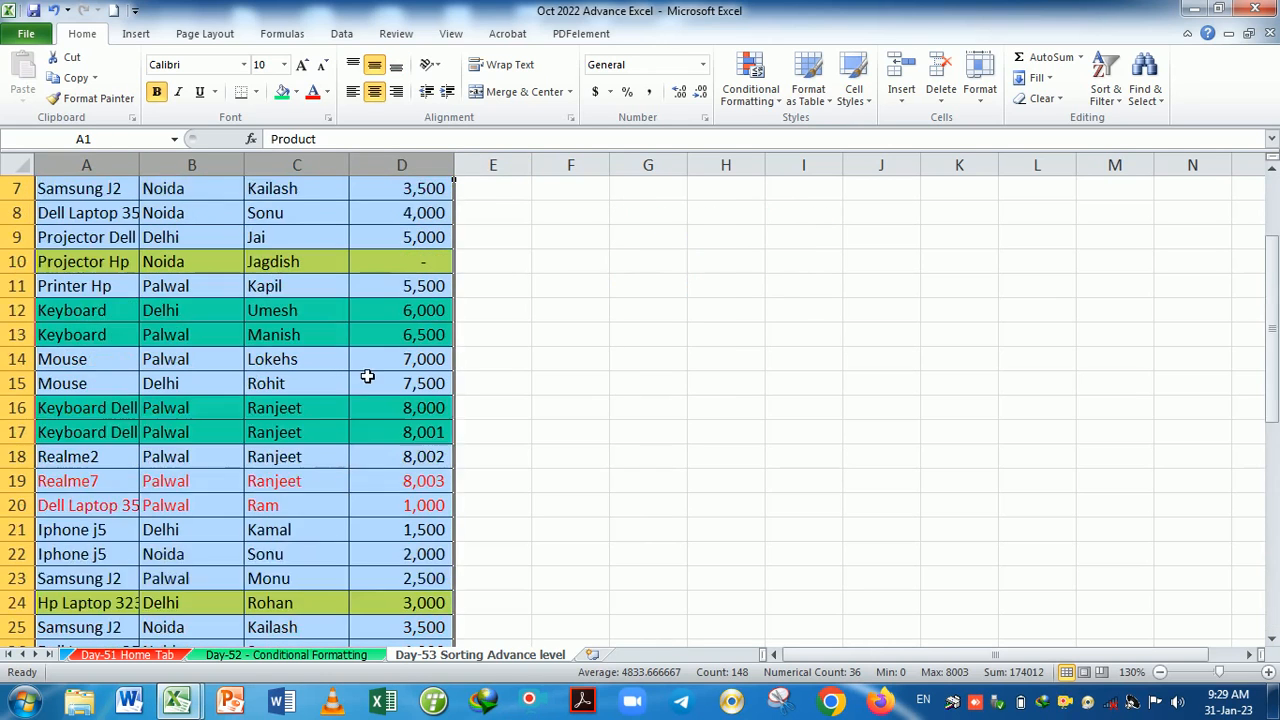
scroll(367, 376, "up", 2)
left_click(980, 92)
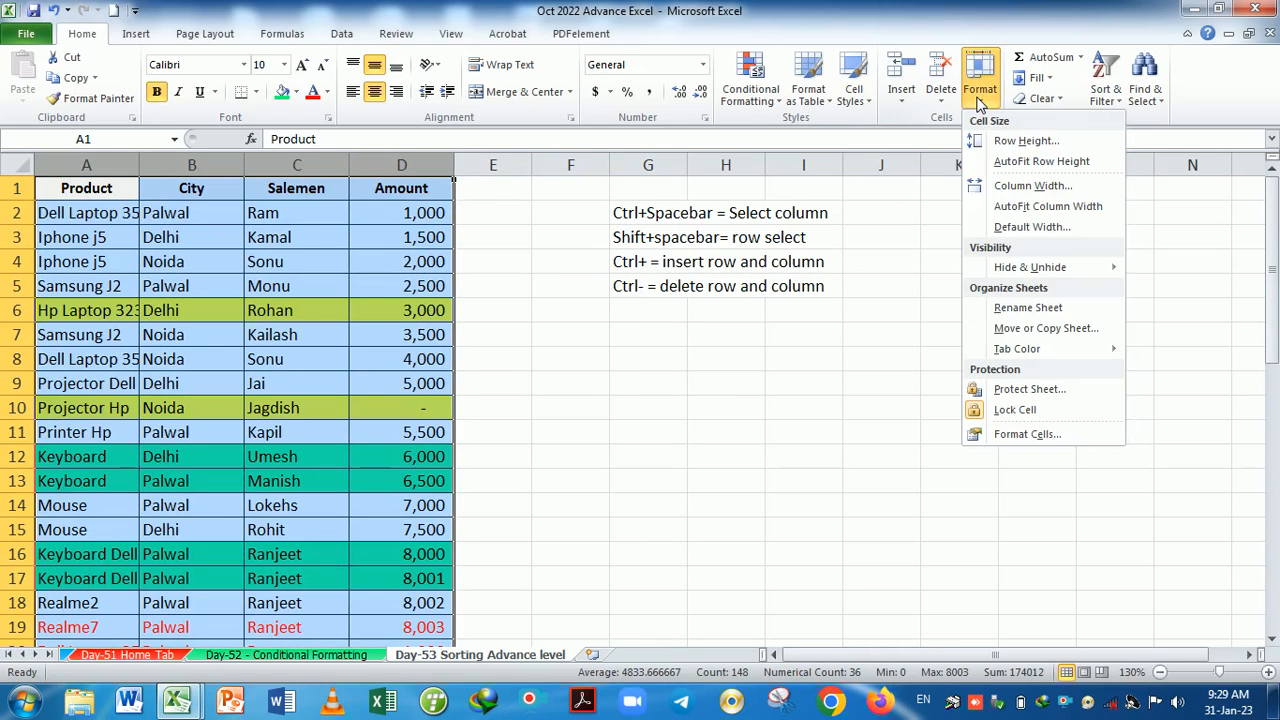
left_click(1053, 207)
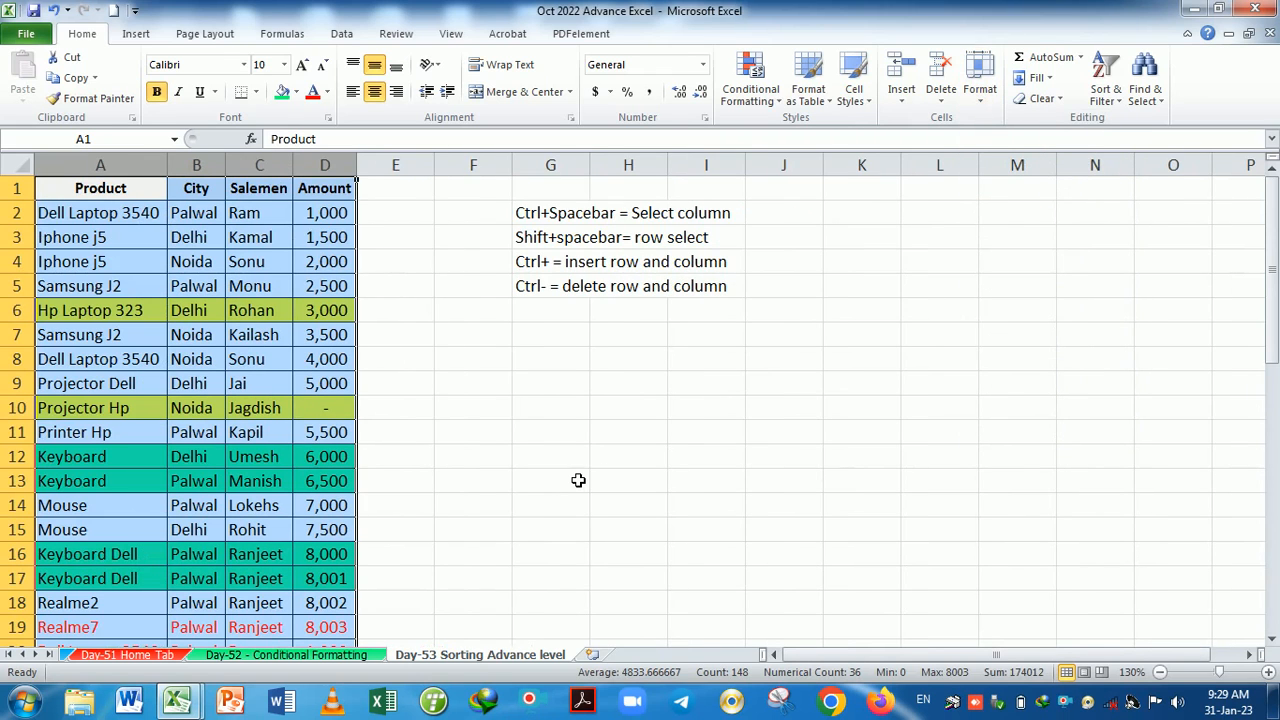
left_click(578, 480)
key("ctrl+z")
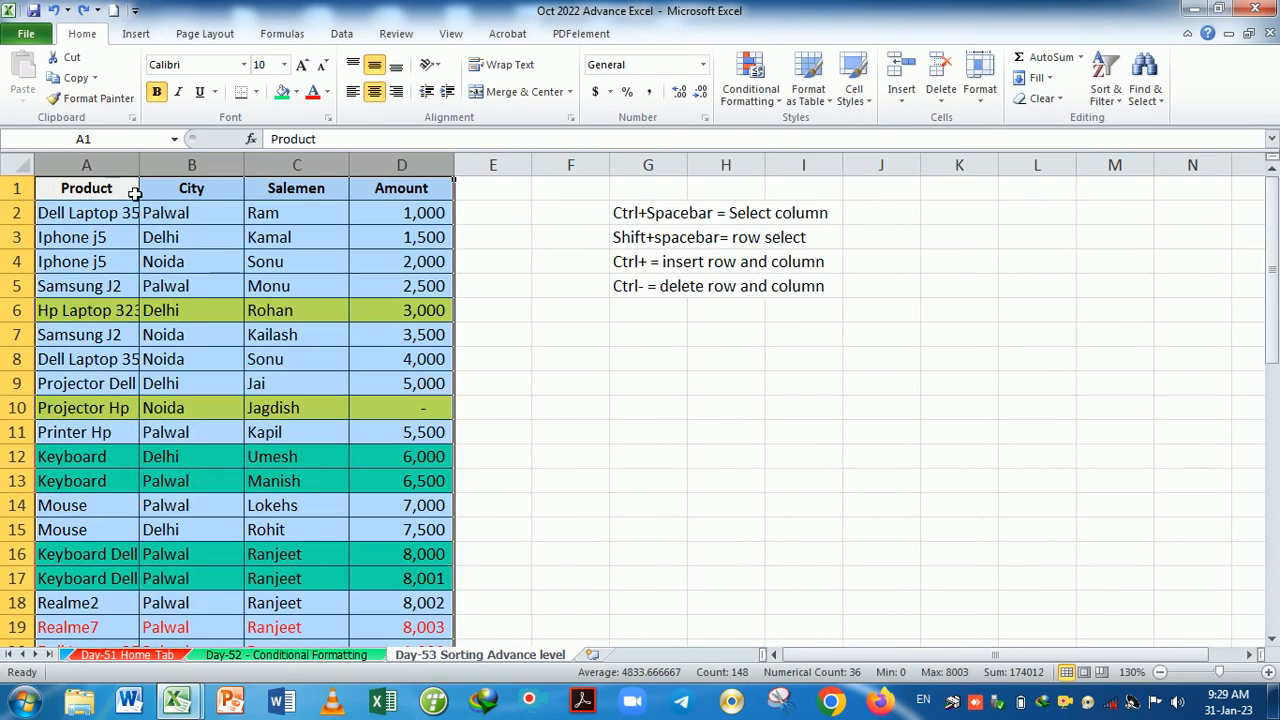
double_click(249, 168)
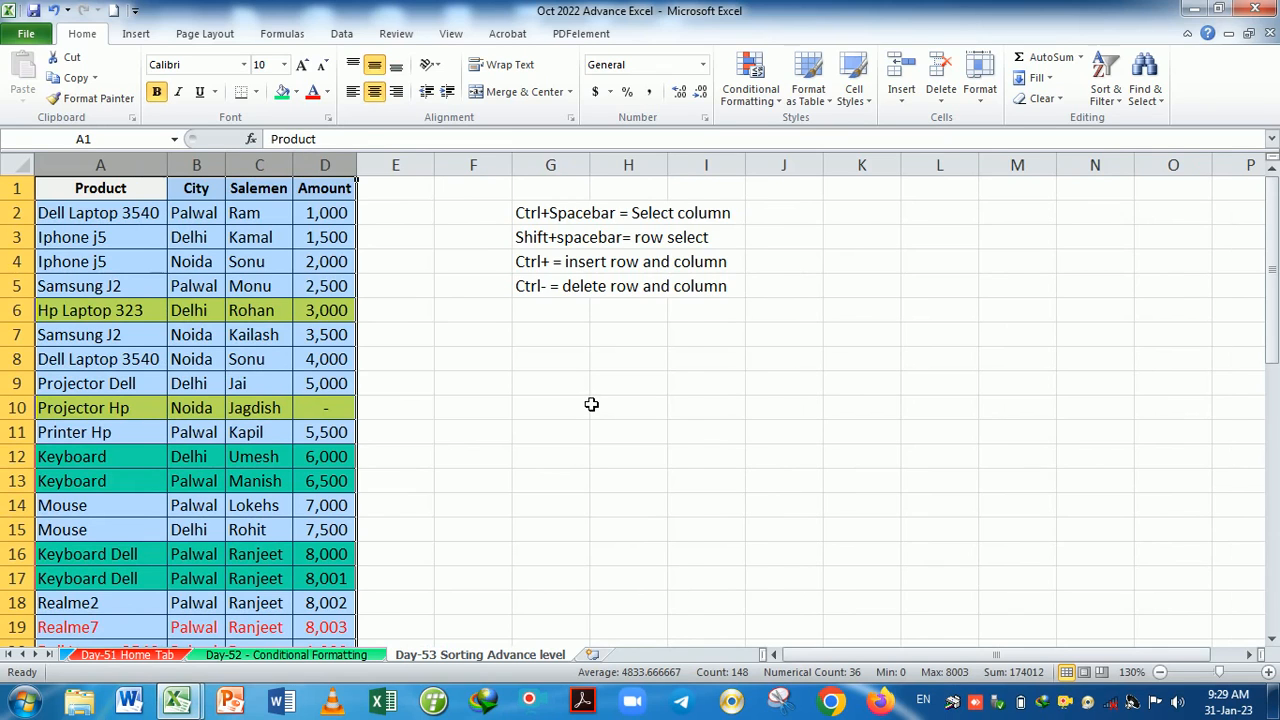
key("ctrl+z")
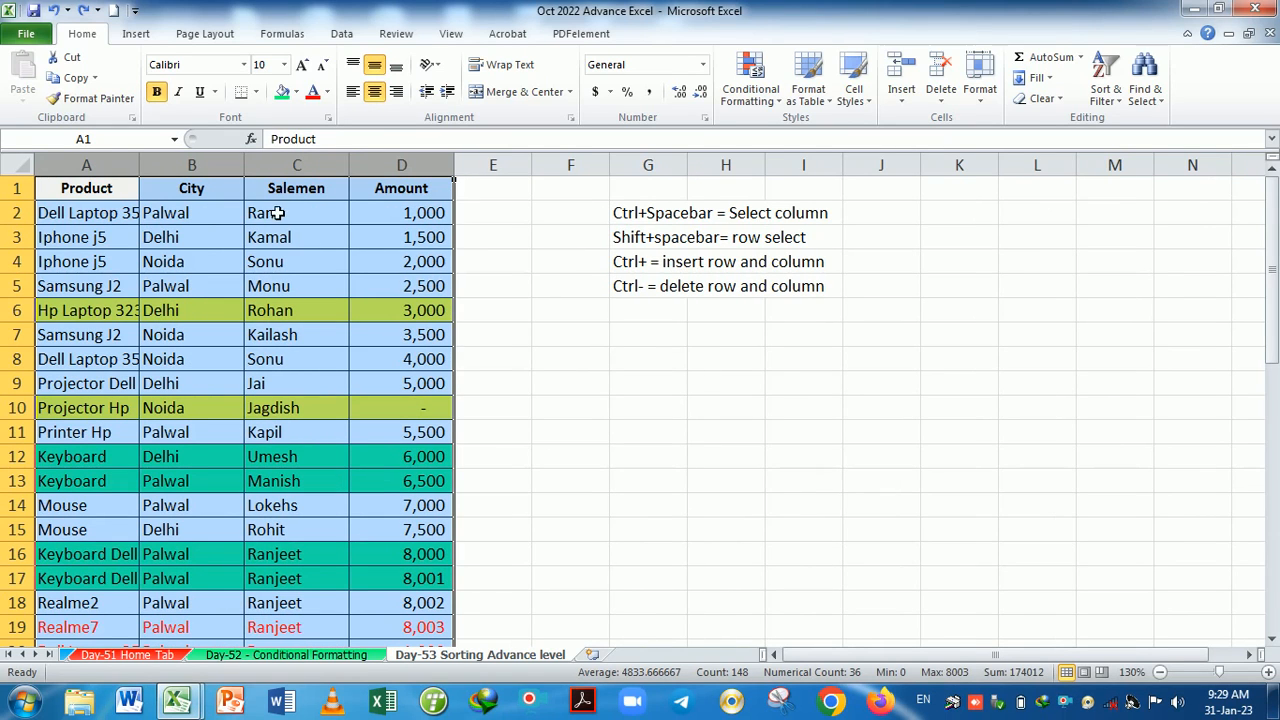
key("ctrl+y")
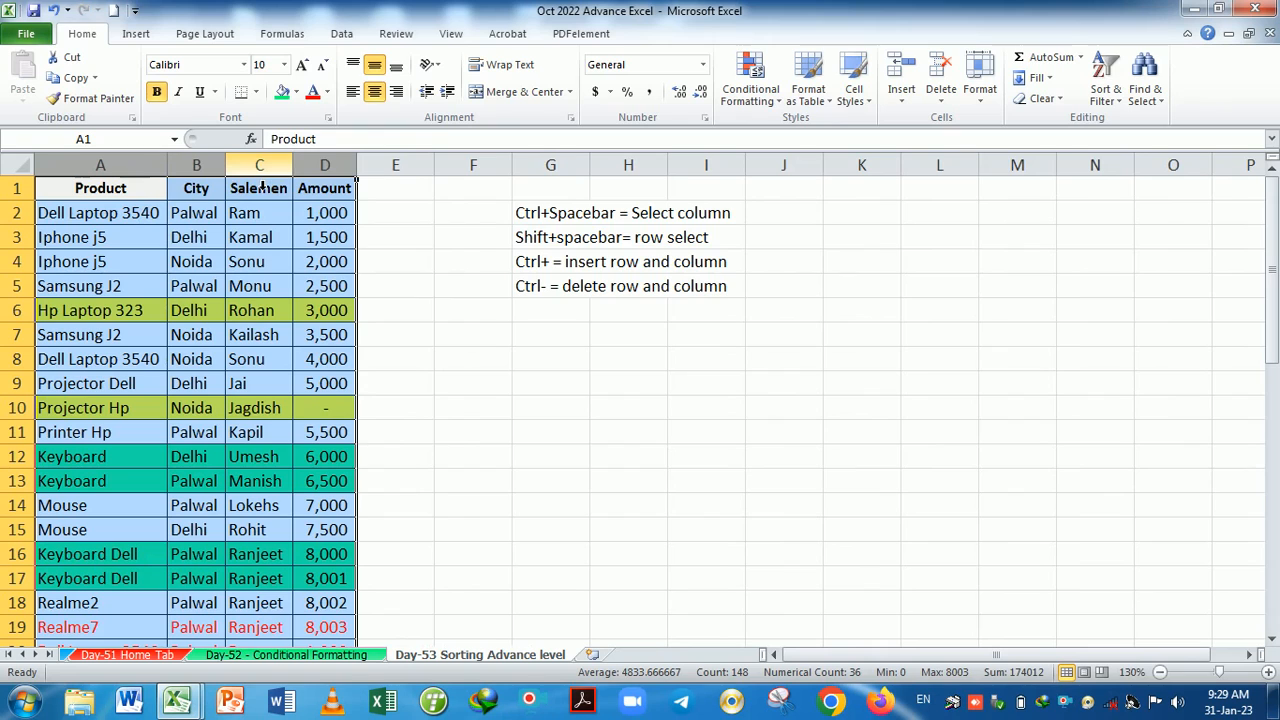
key("ctrl+z")
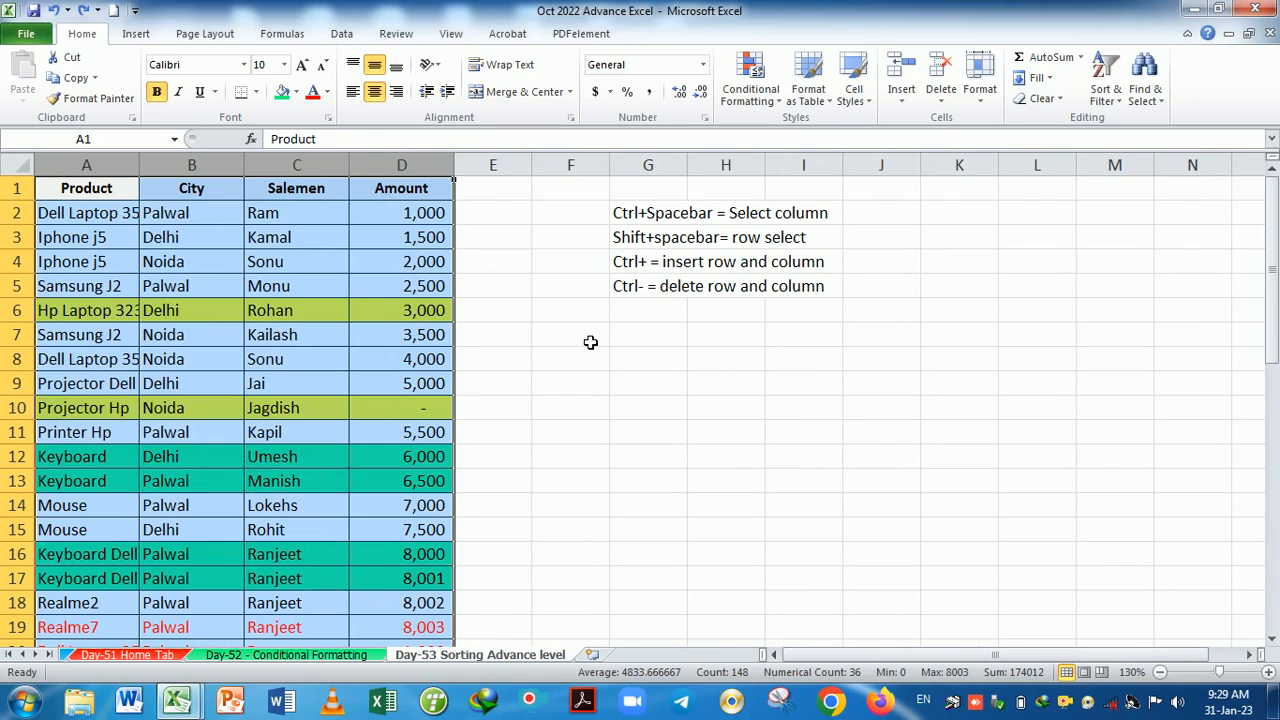
key("alt")
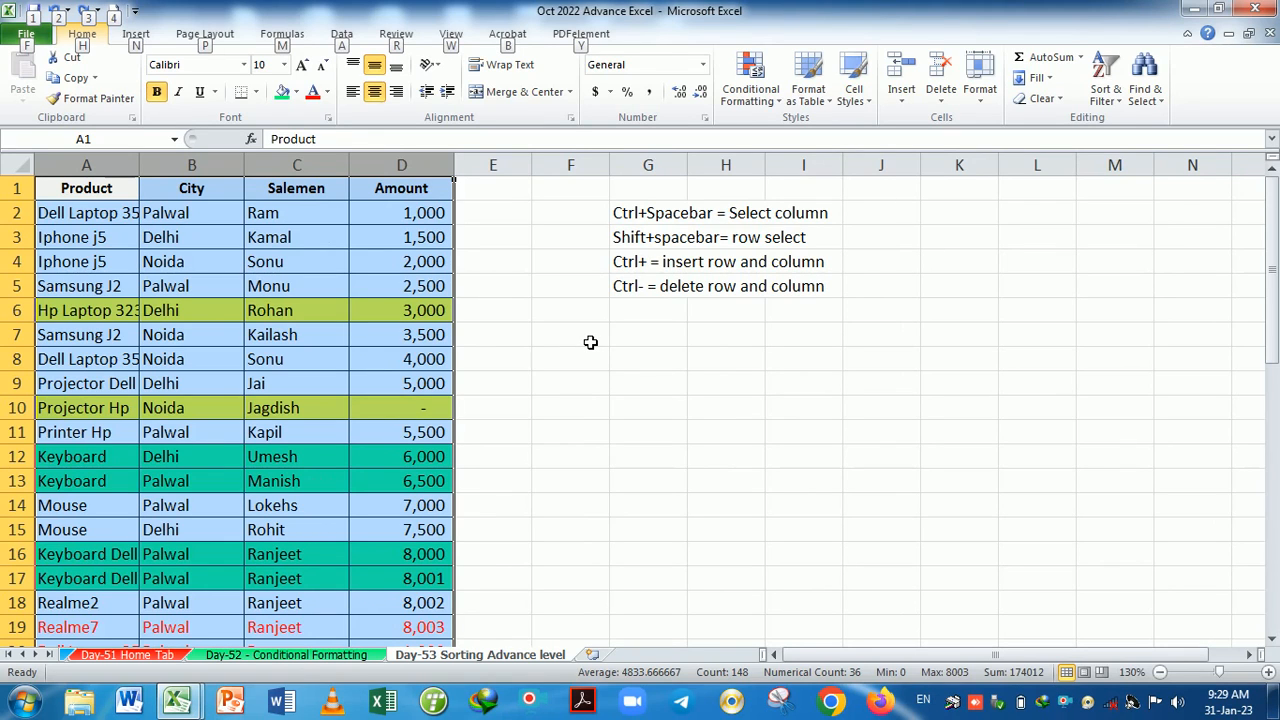
key("h")
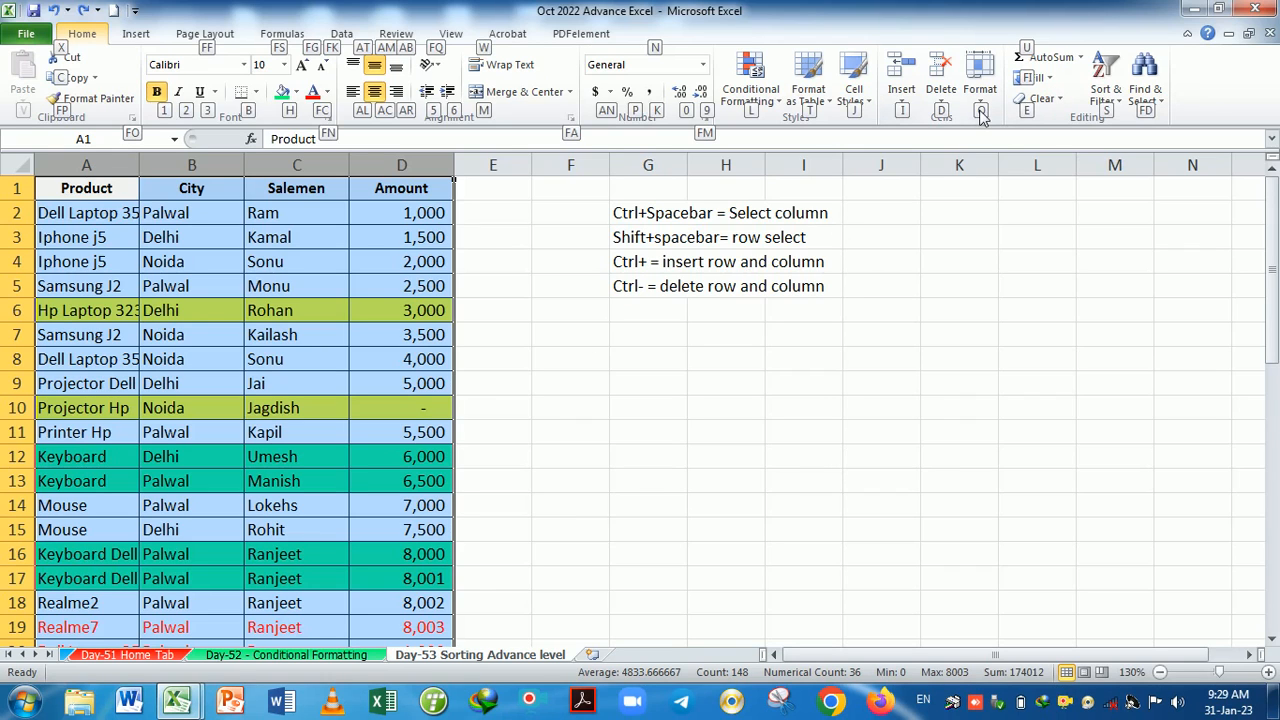
key("o")
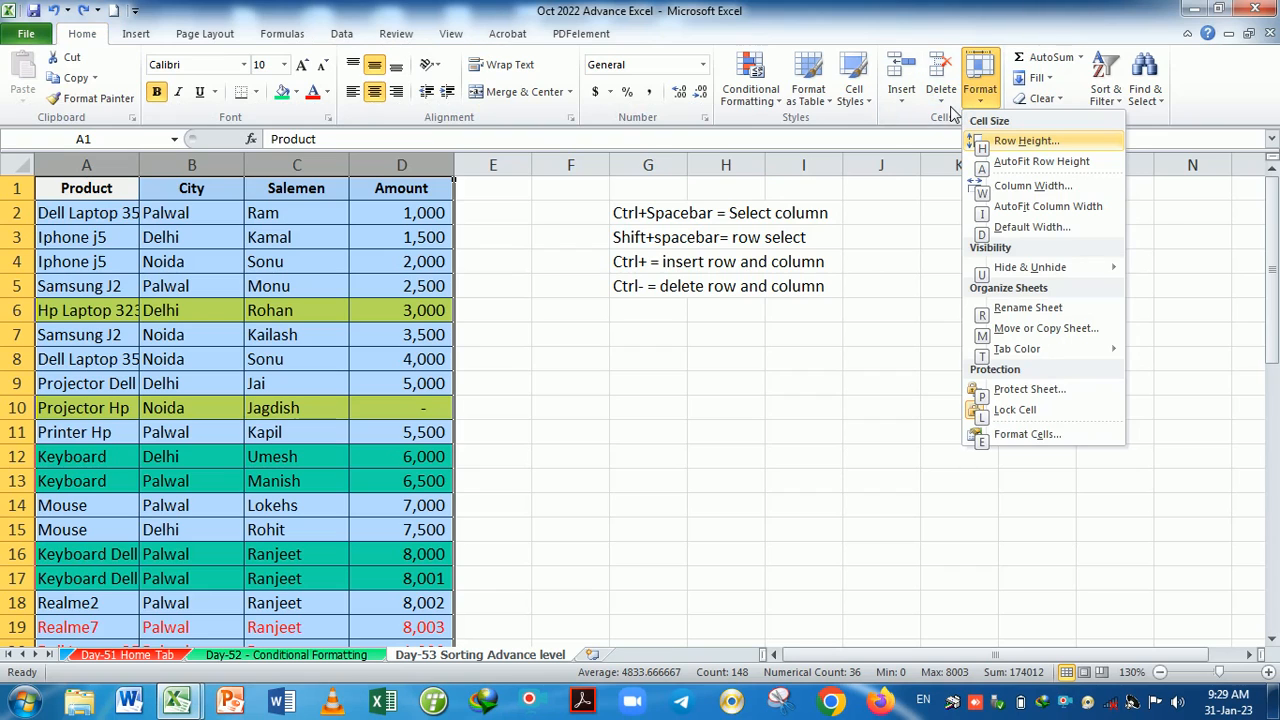
key("i")
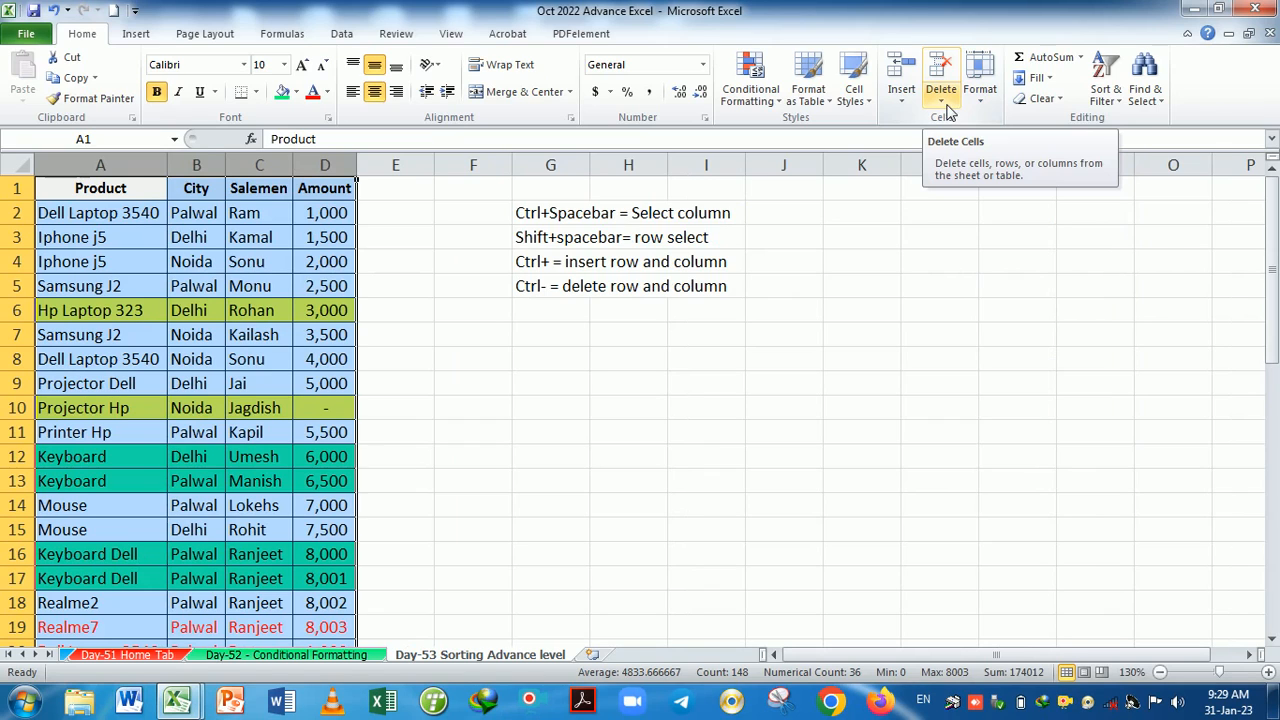
key("ctrl+z")
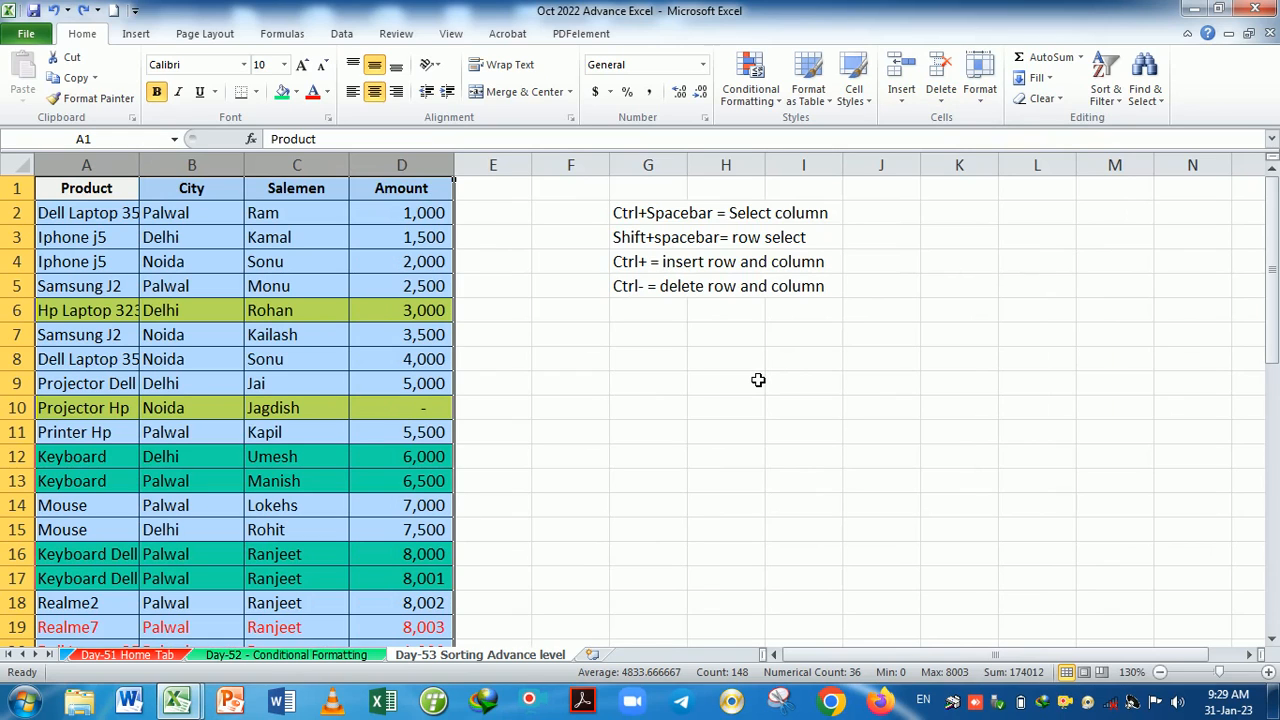
key("alt")
key("h")
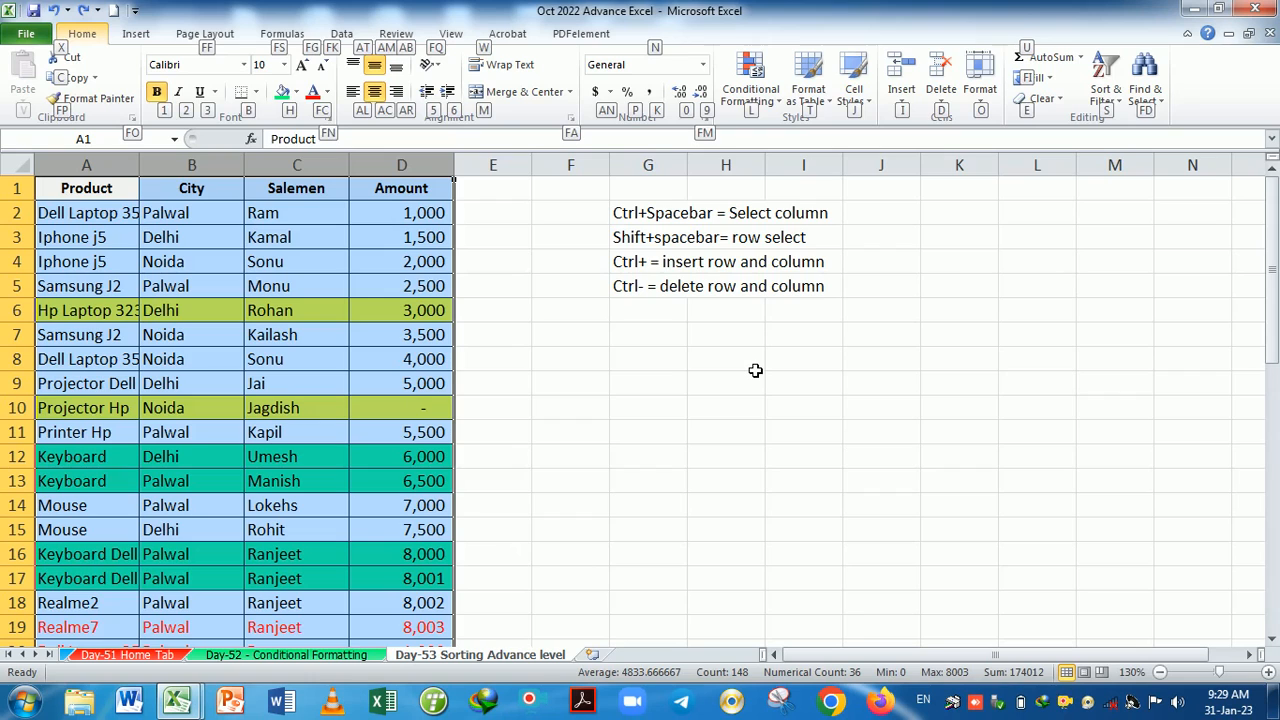
key("alt")
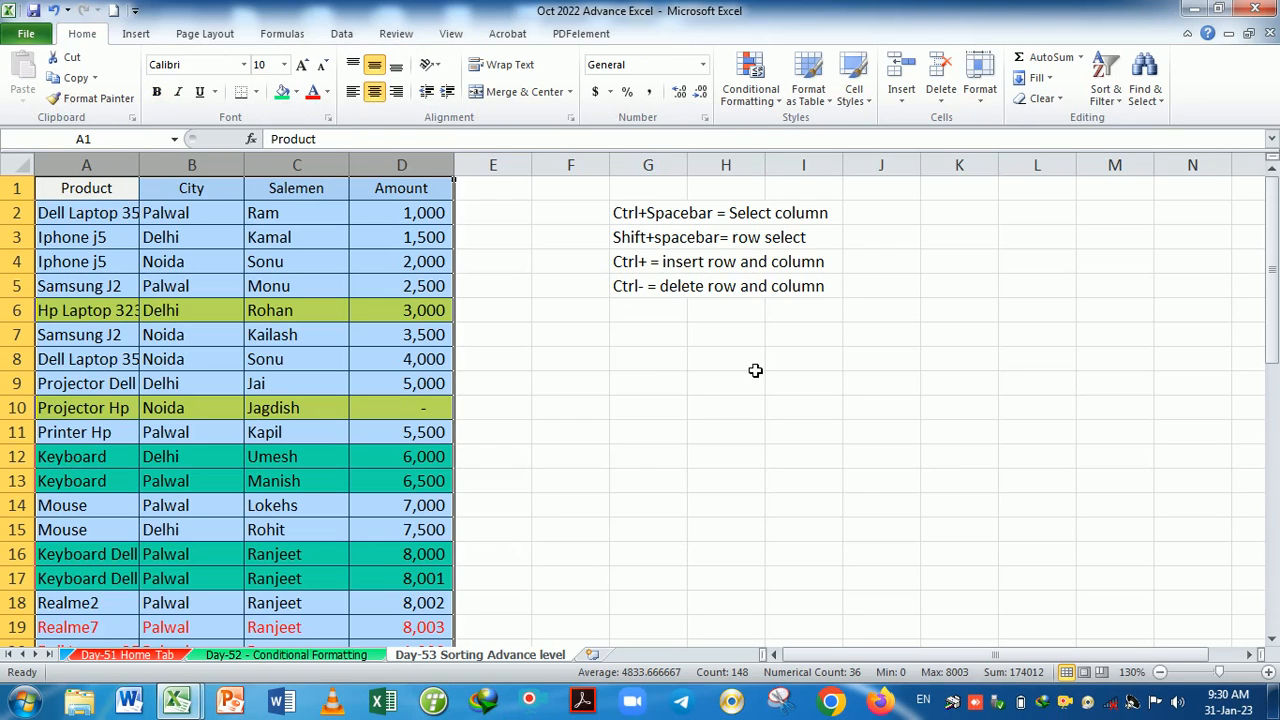
key("alt")
key("h")
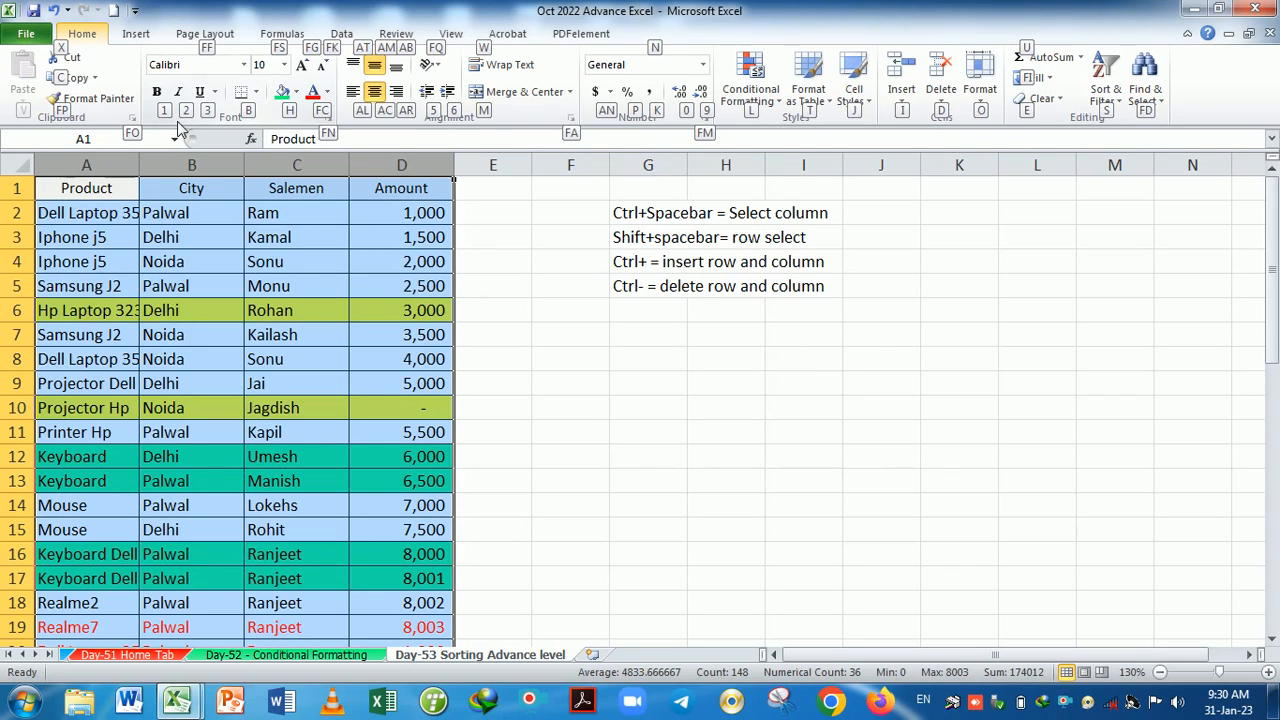
key("1")
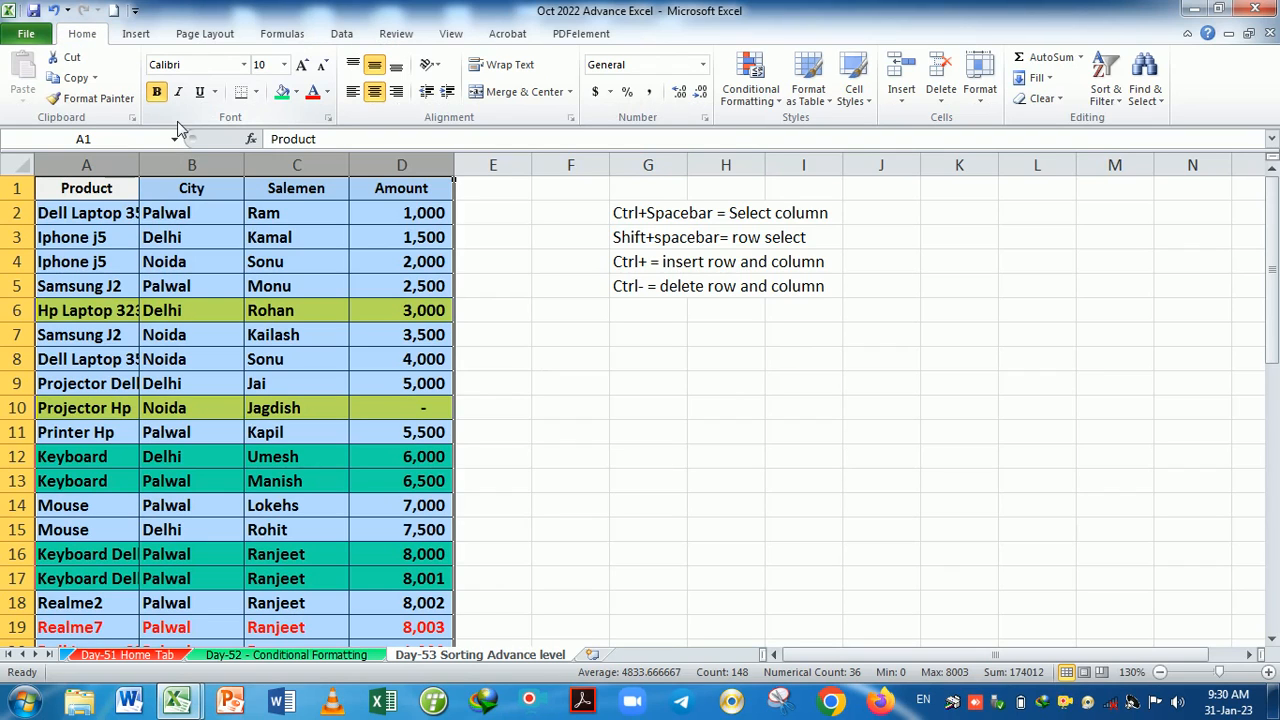
key("ctrl+b")
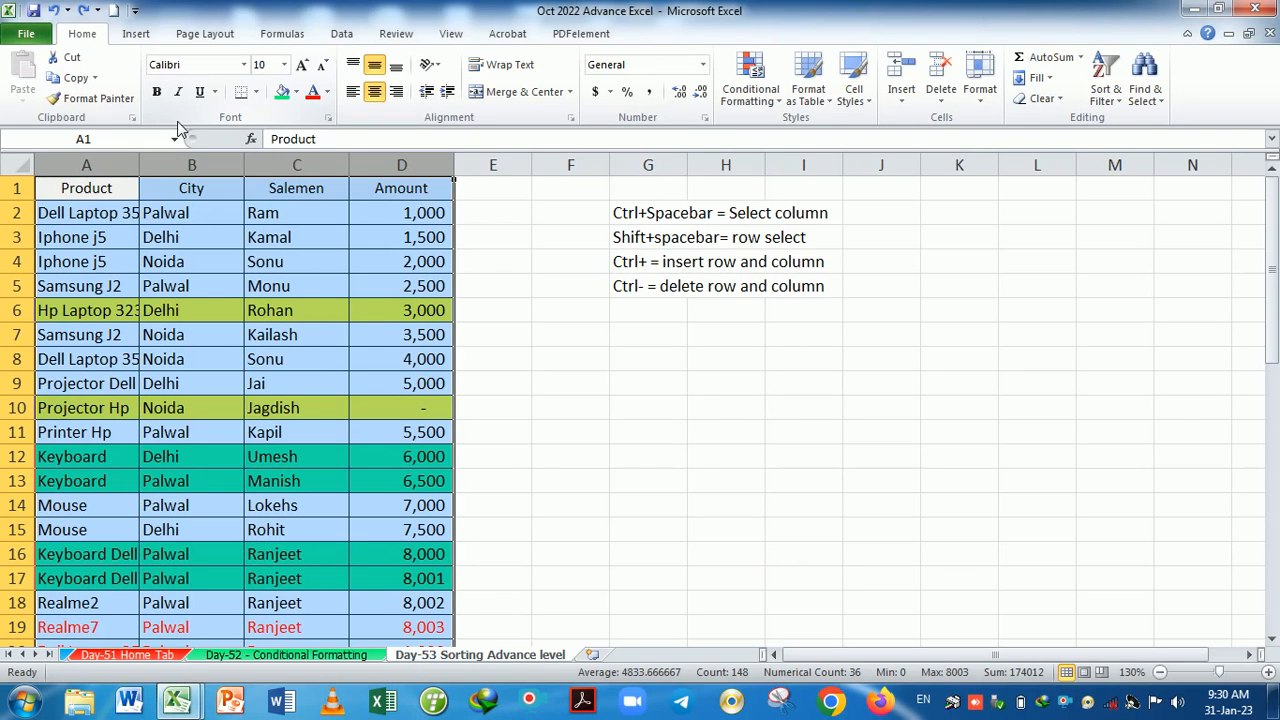
Widen column A to about 17.29 so names like Dell Laptop 3540 show fully.
left_click(591, 360)
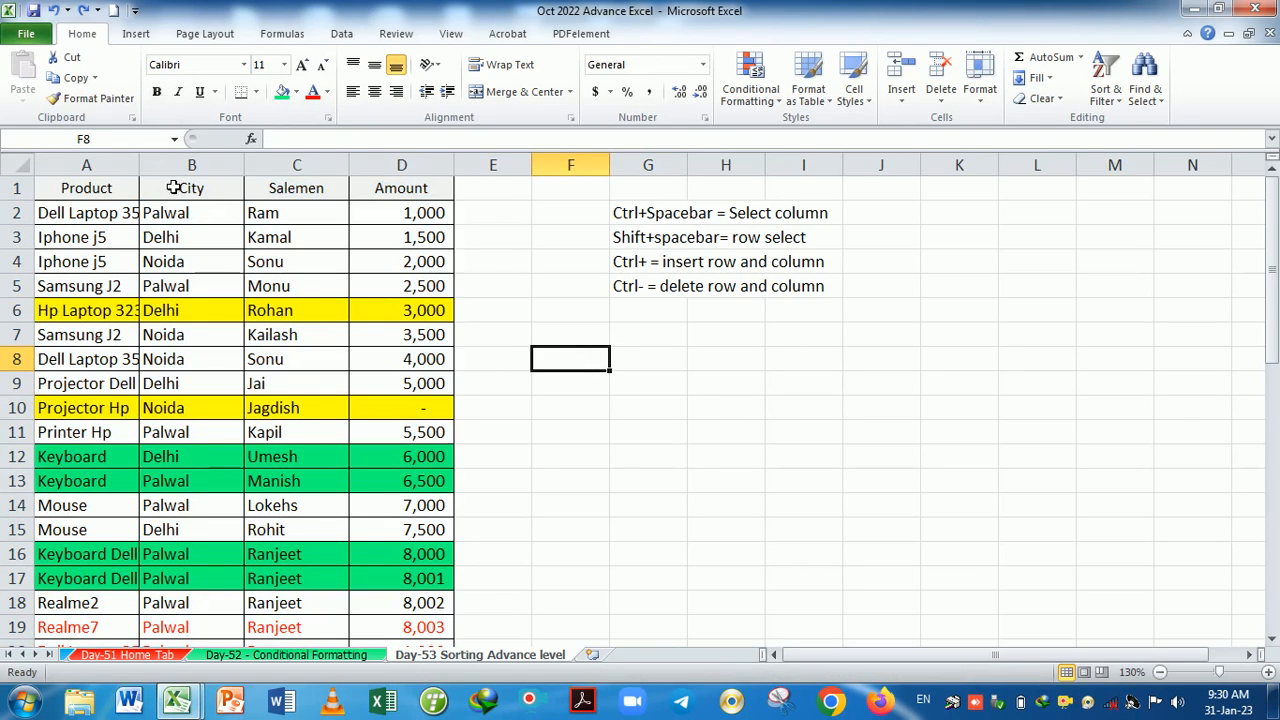
left_click_drag(139, 176, 179, 178)
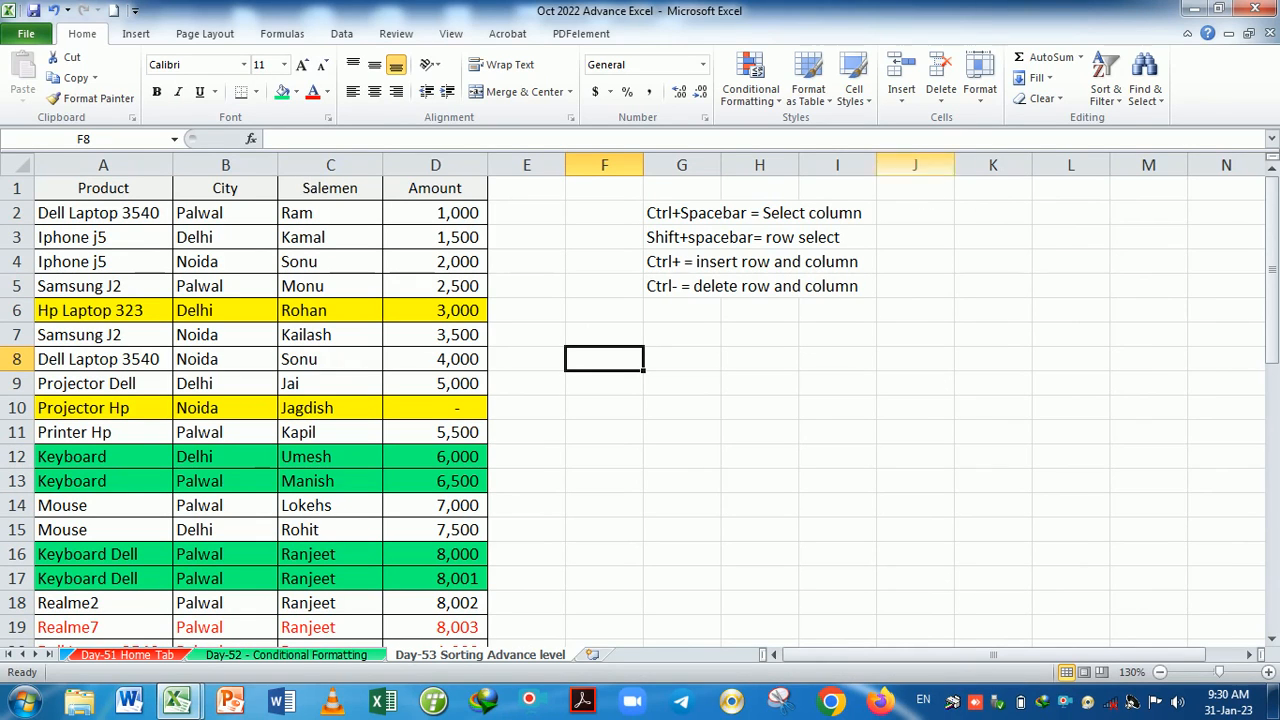
left_click(980, 80)
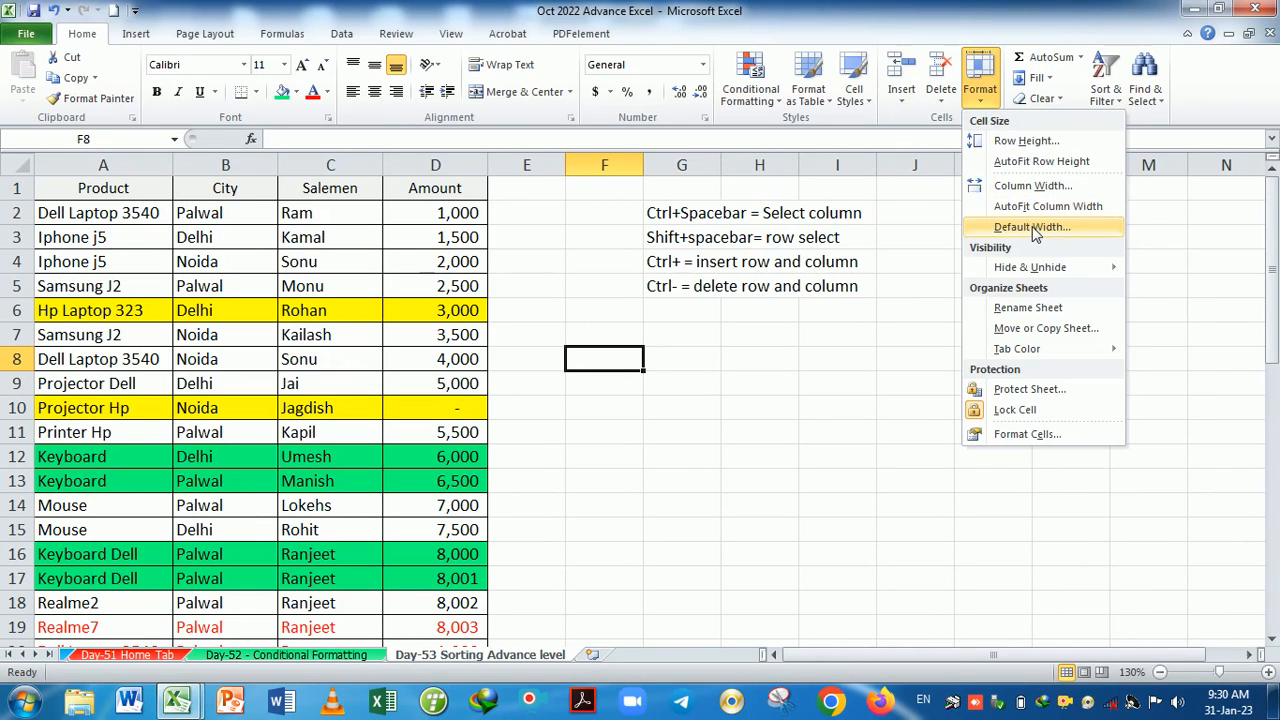
left_click(1032, 227)
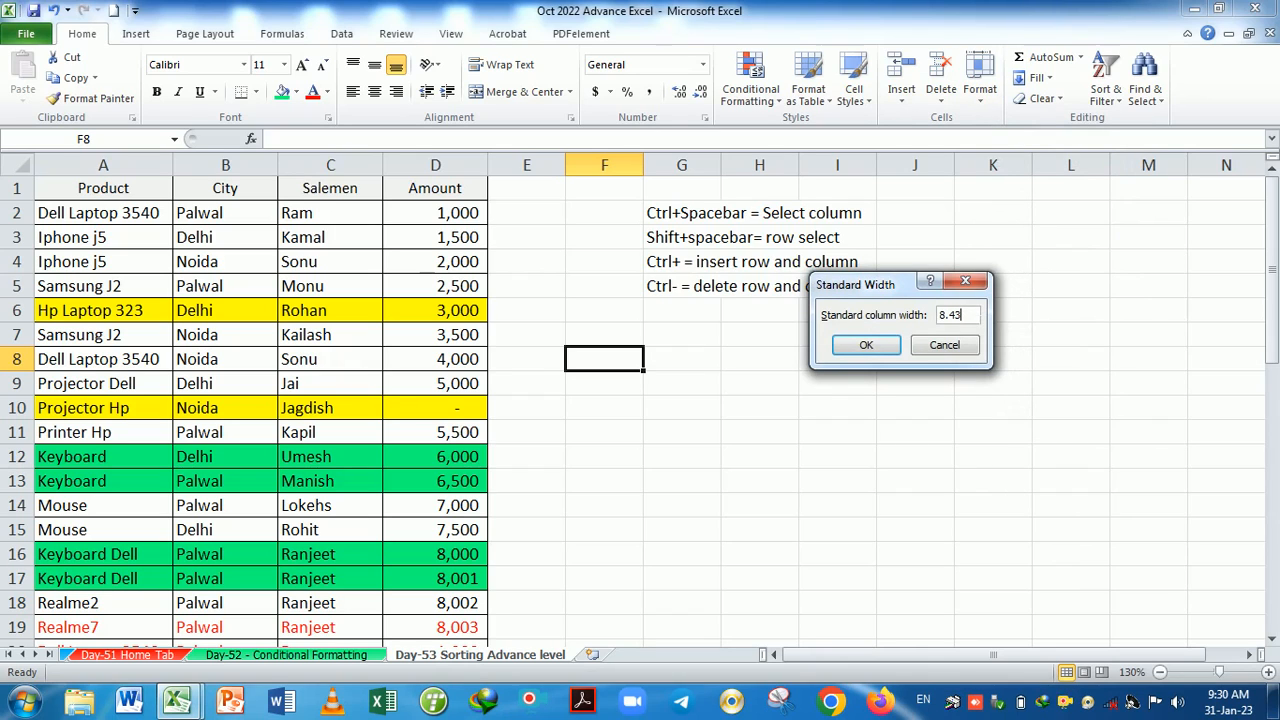
left_click(965, 281)
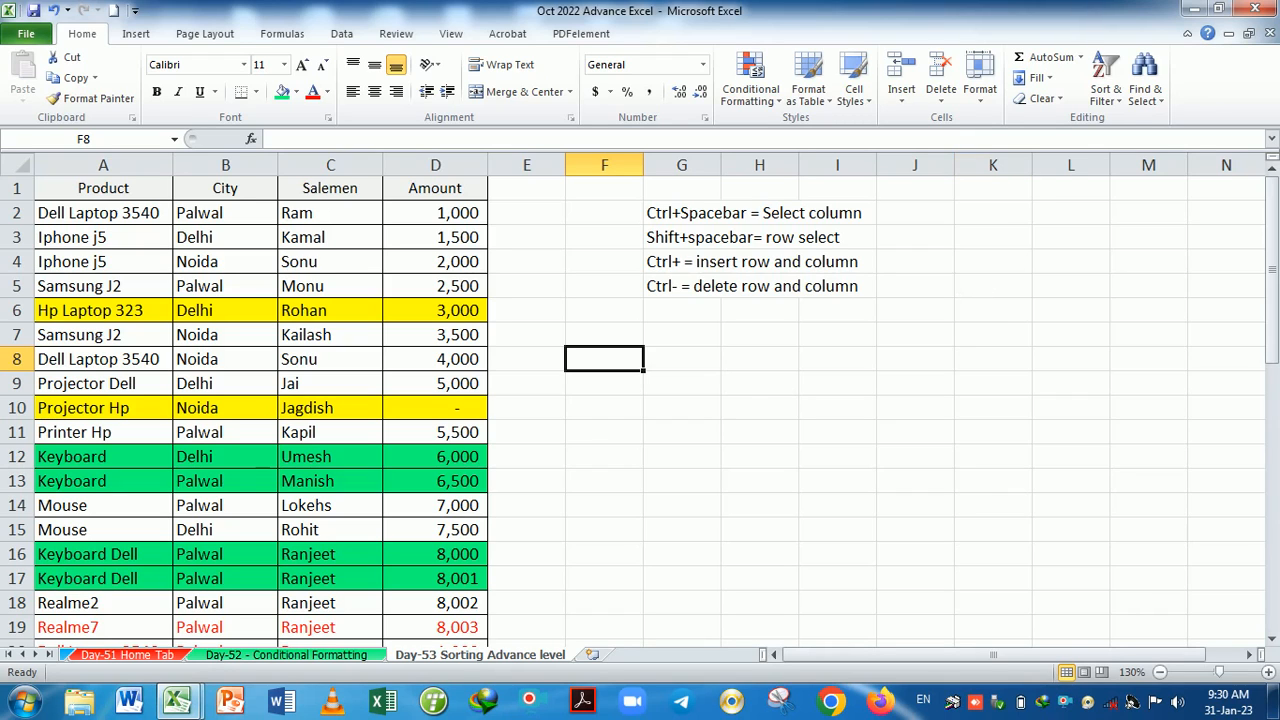
left_click(980, 92)
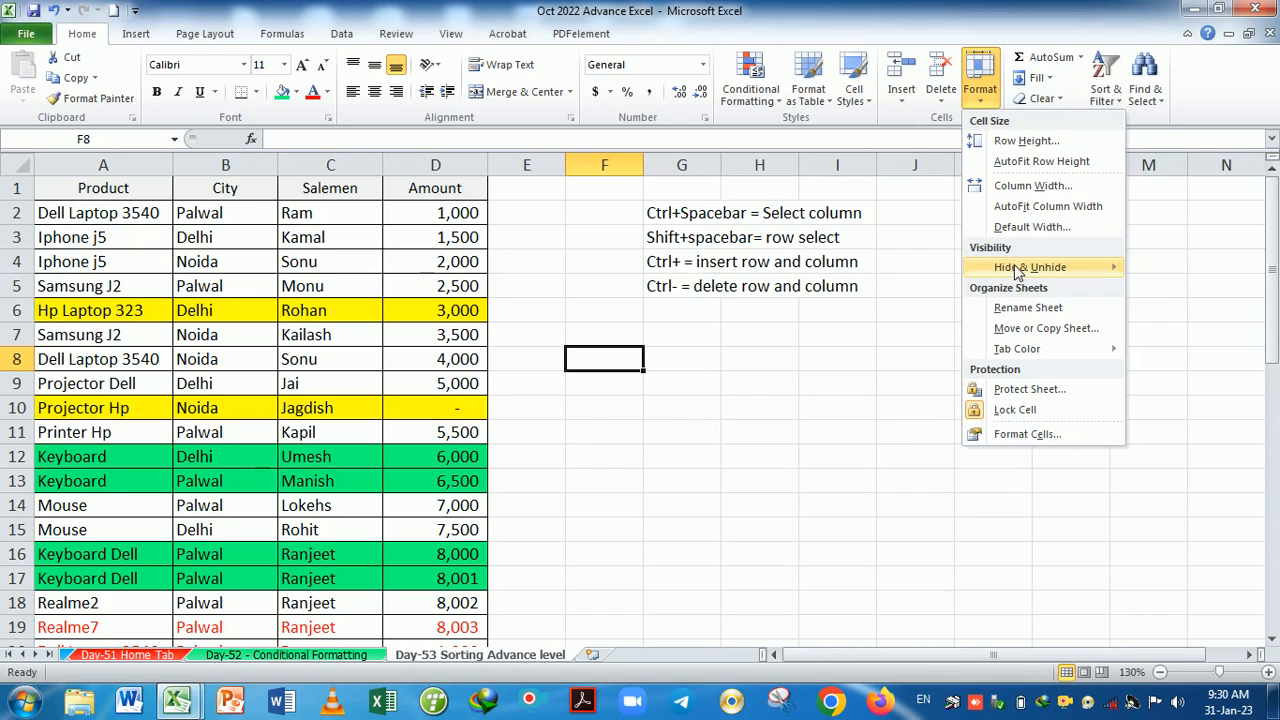
mouse_move(1020, 270)
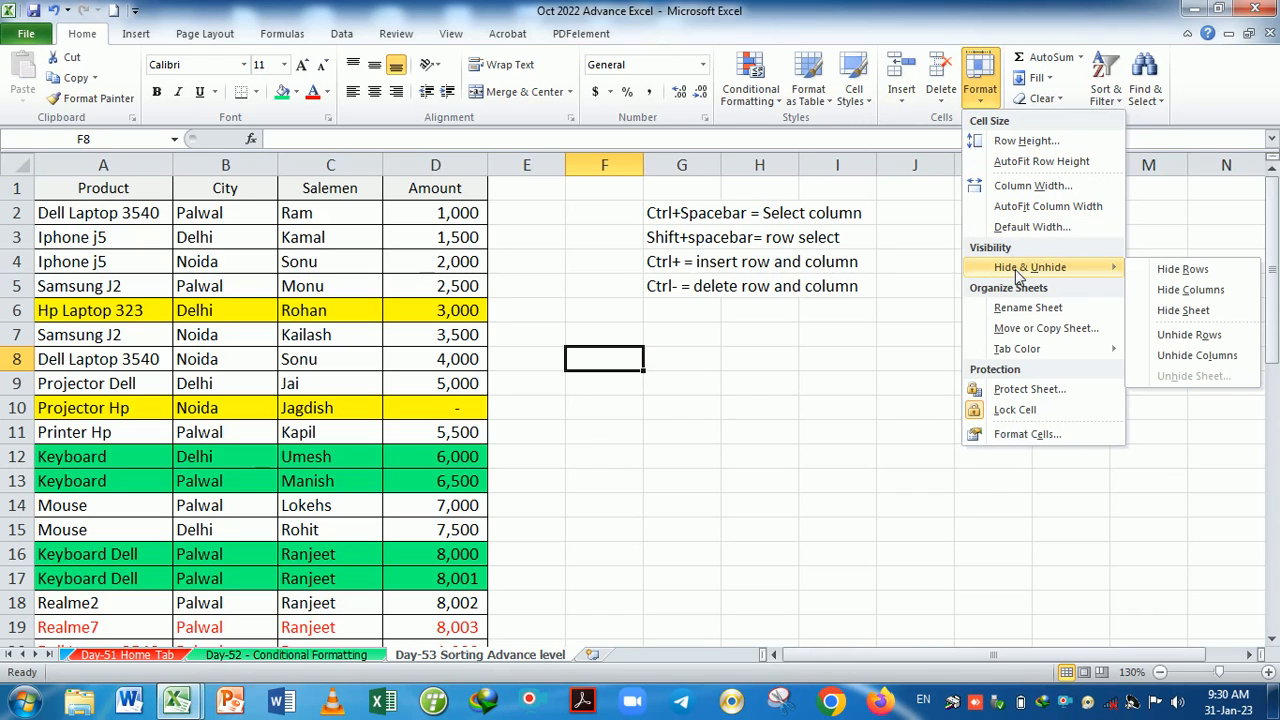
left_click(787, 349)
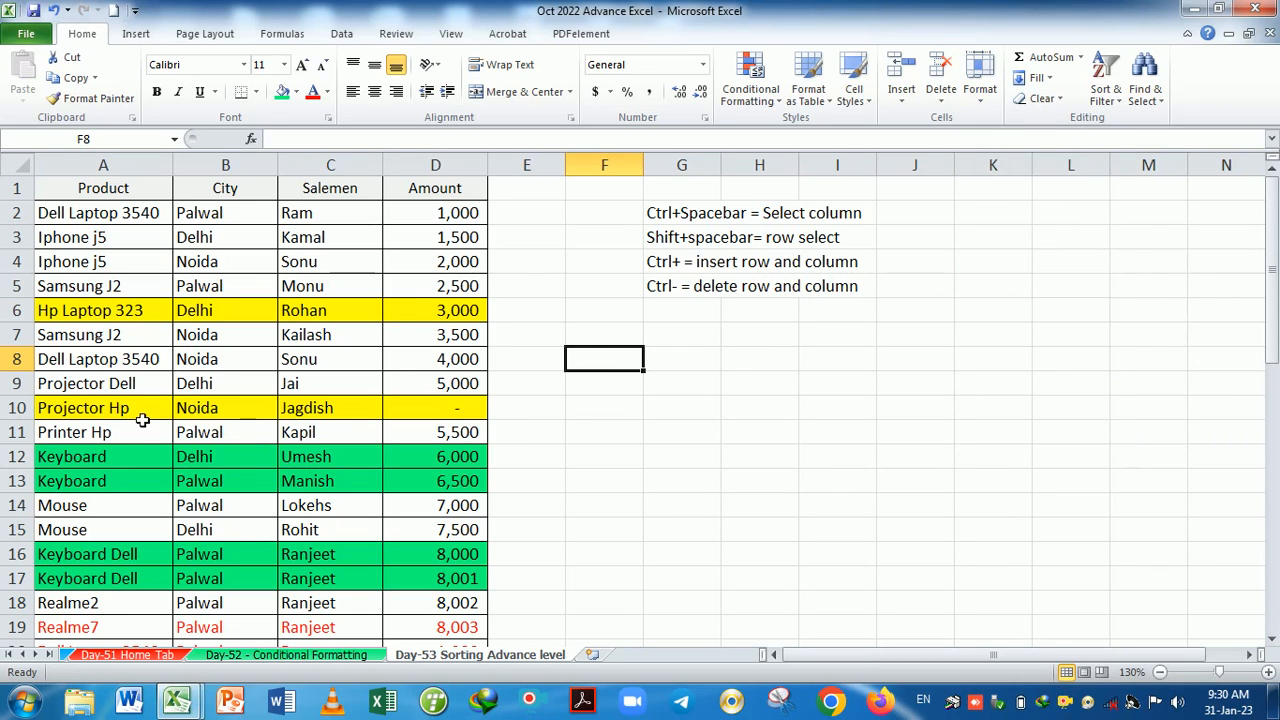
scroll(150, 418, "down", 3)
scroll(160, 418, "up", 3)
left_click(45, 312)
key("shift+space")
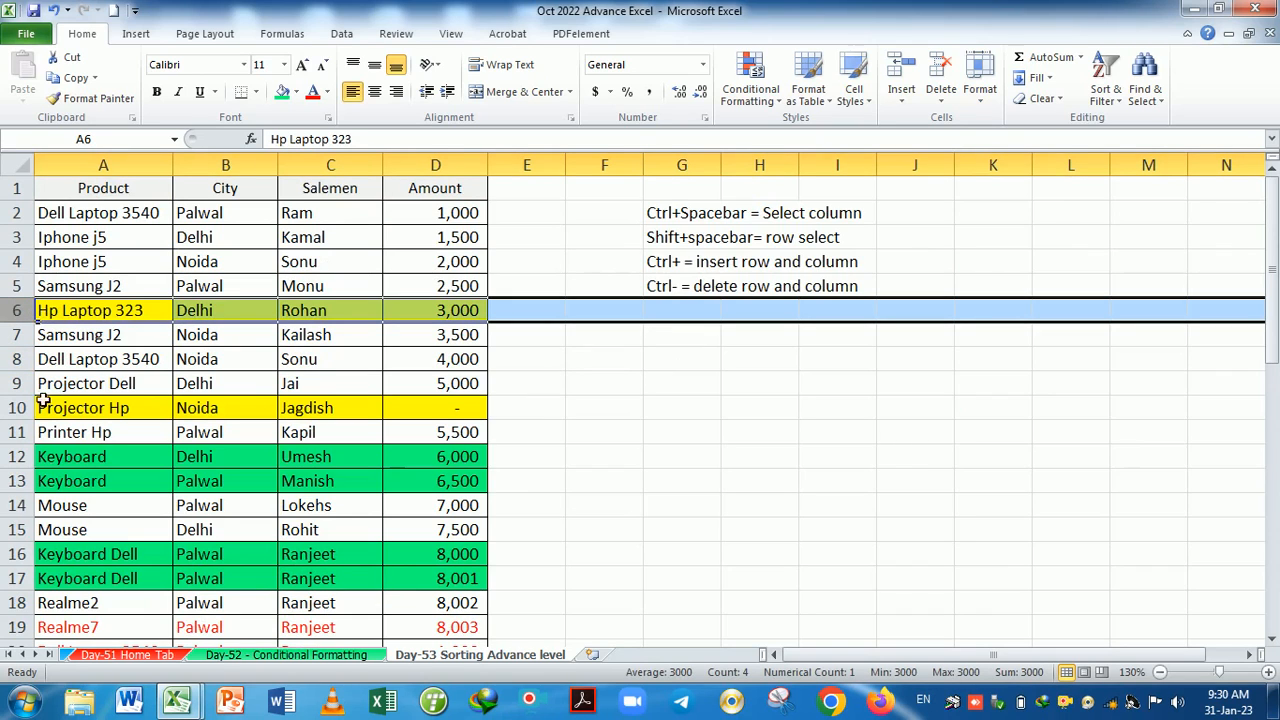
Ctrl-select rows 6, 10, 12, 13, 16 and 17 of the sales table.
left_click(33, 428, "ctrl")
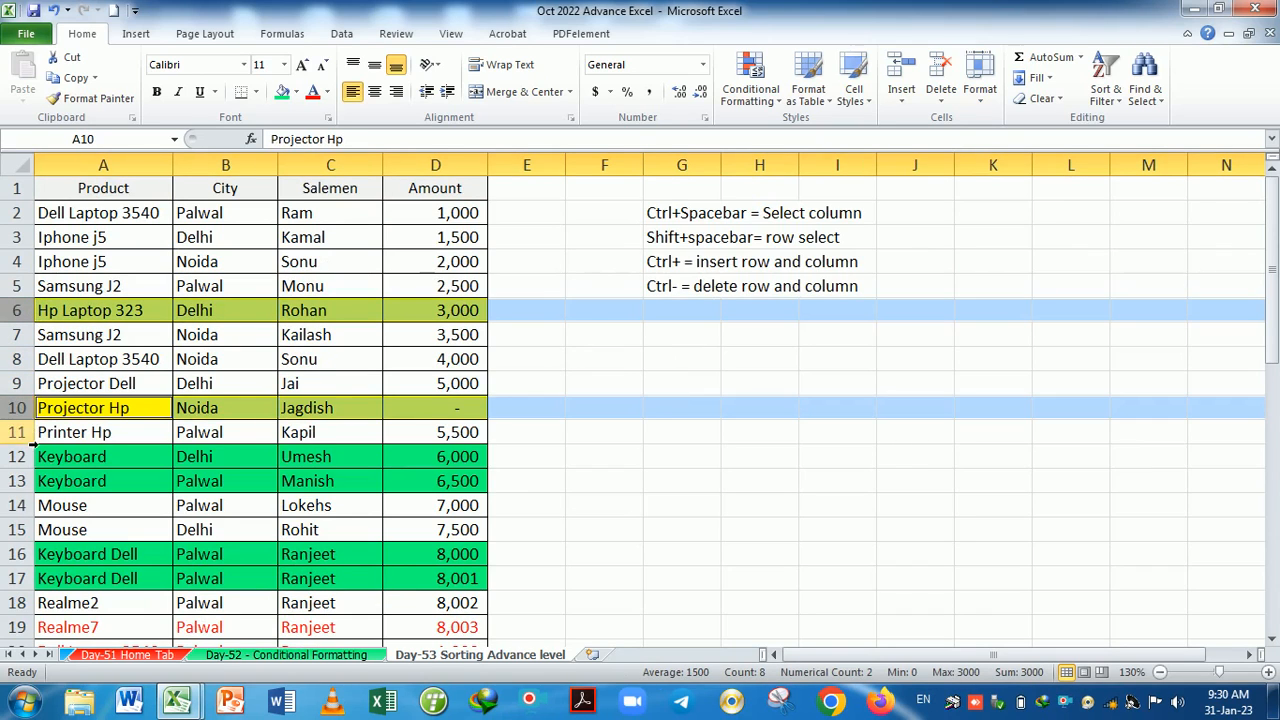
left_click(33, 457, "ctrl")
left_click(33, 481, "ctrl")
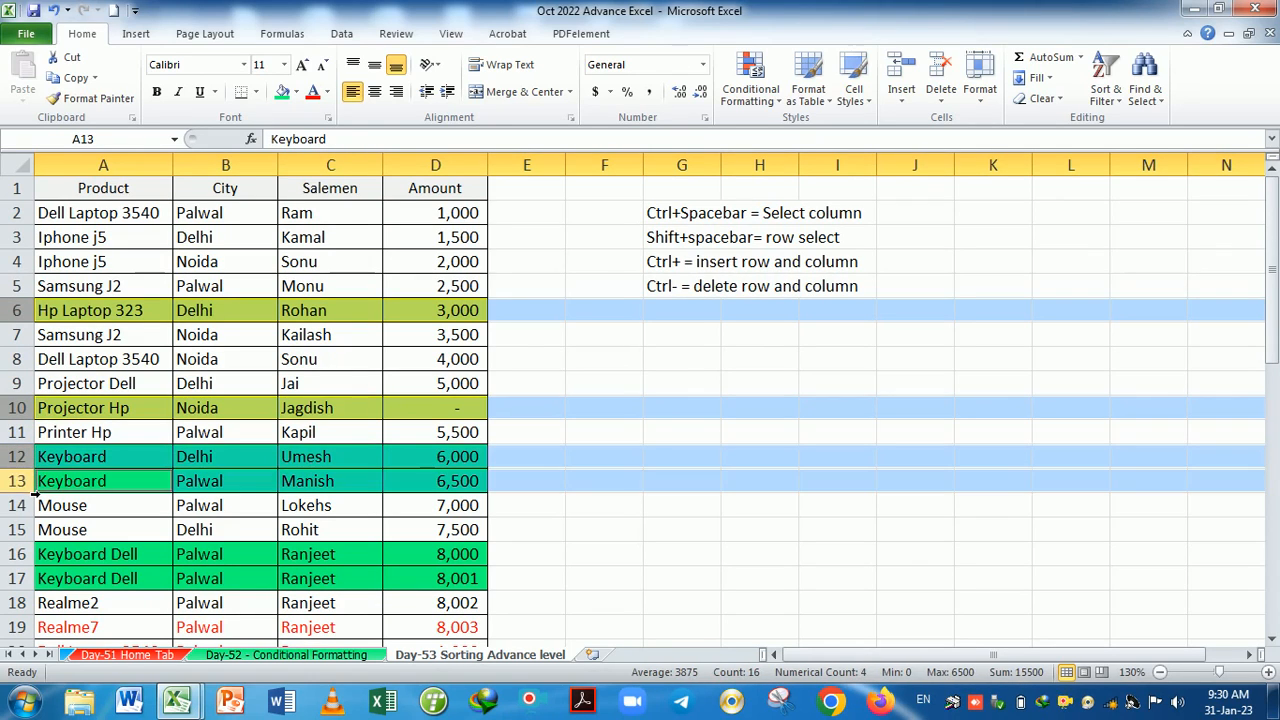
left_click(35, 555, "ctrl")
left_click(33, 579, "ctrl")
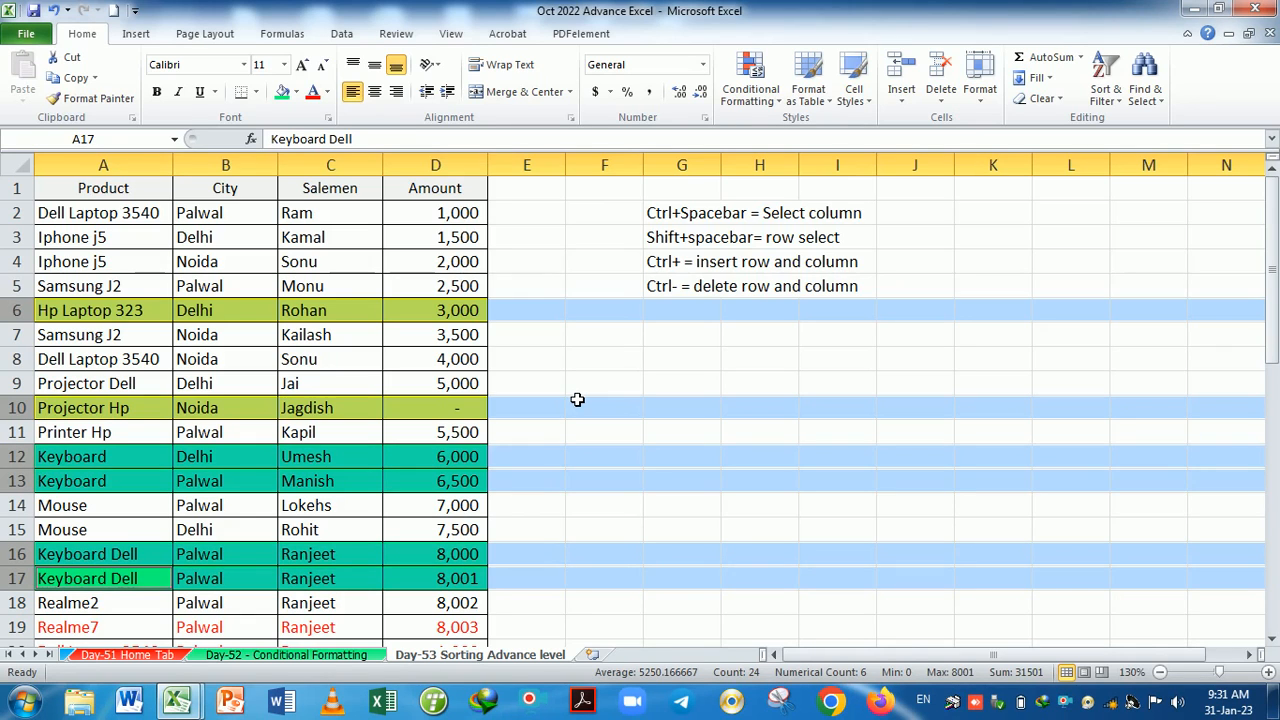
After trying and undoing Ctrl+0 and Ctrl+9, hide the selected rows with Home > Format > Hide Rows.
key("ctrl+0")
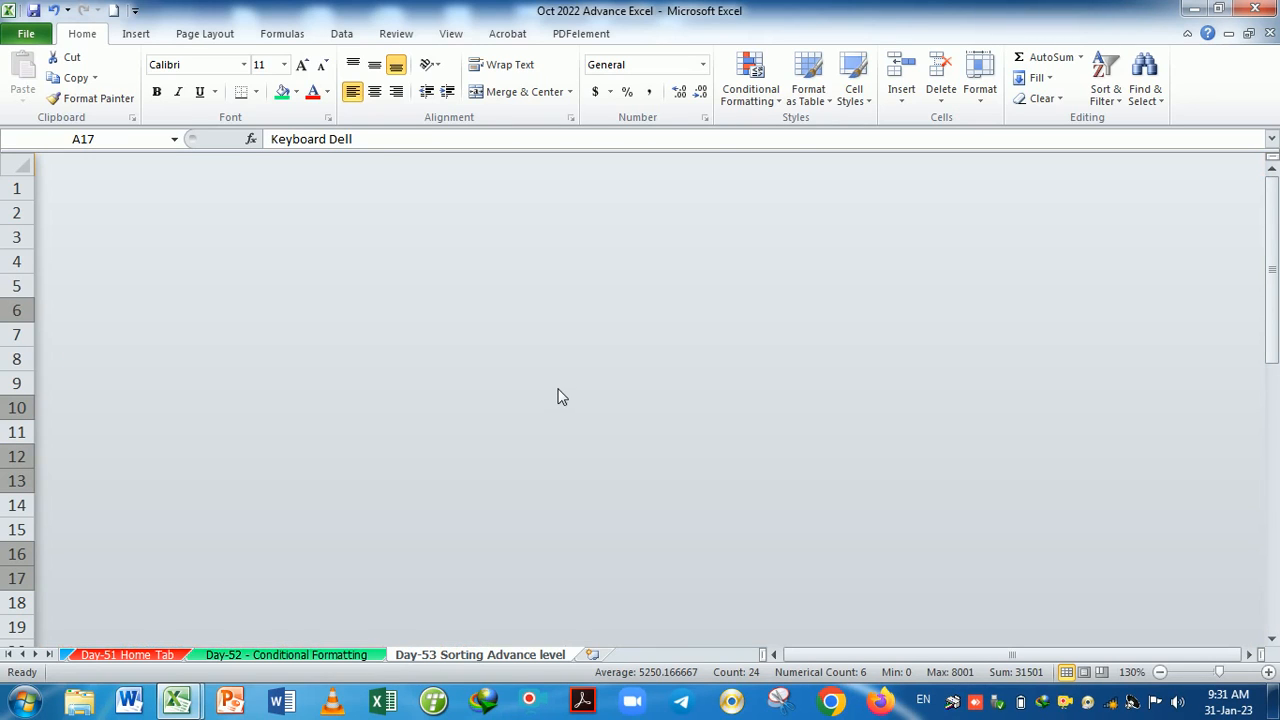
key("ctrl+z")
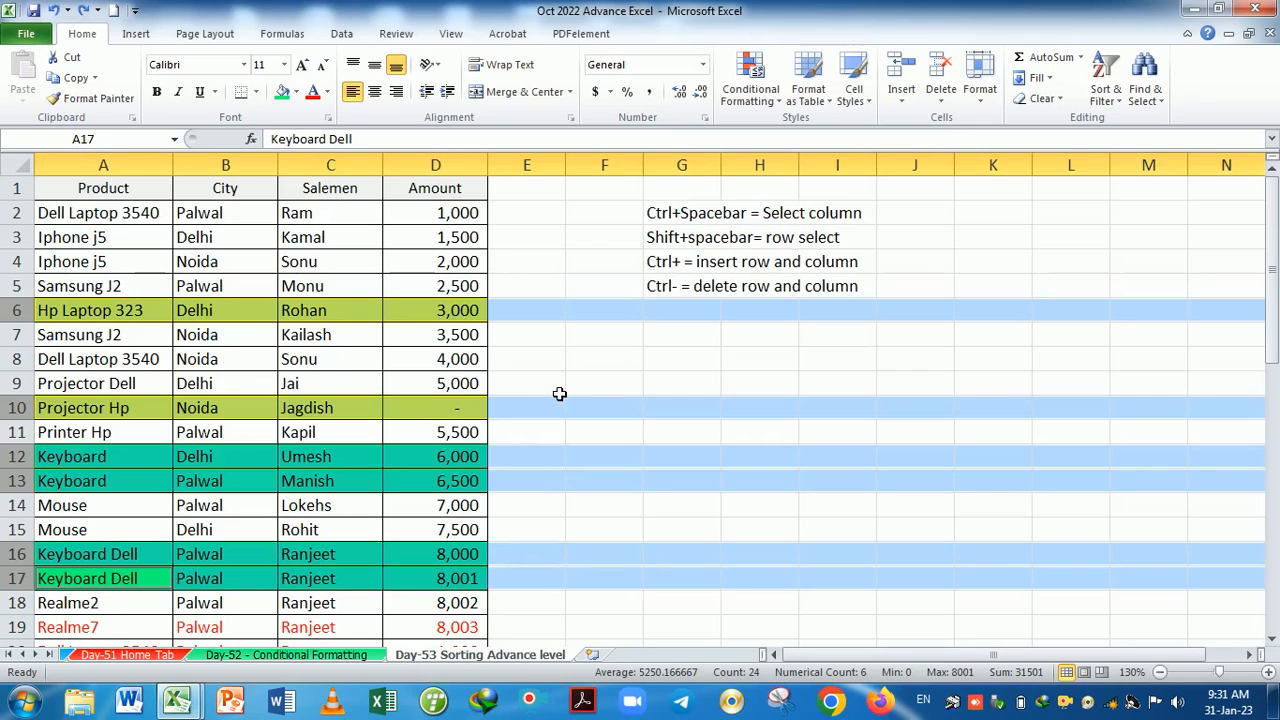
key("ctrl+9")
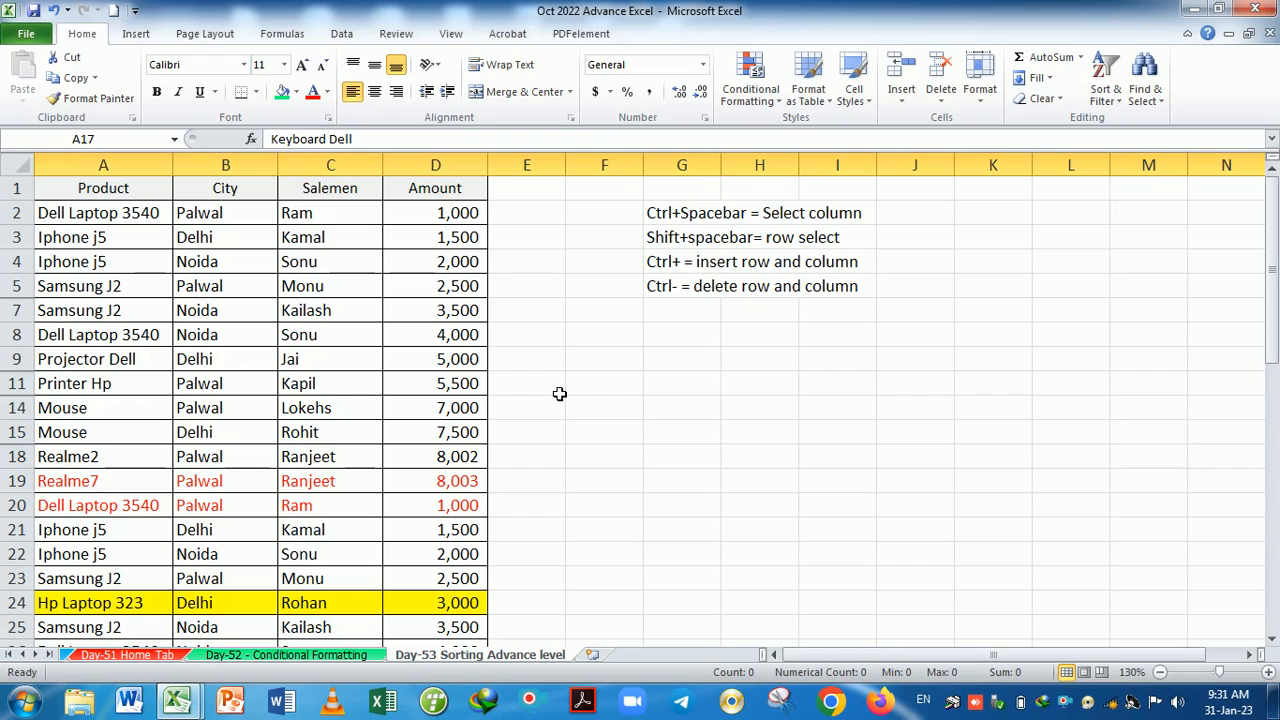
key("ctrl+shift+9")
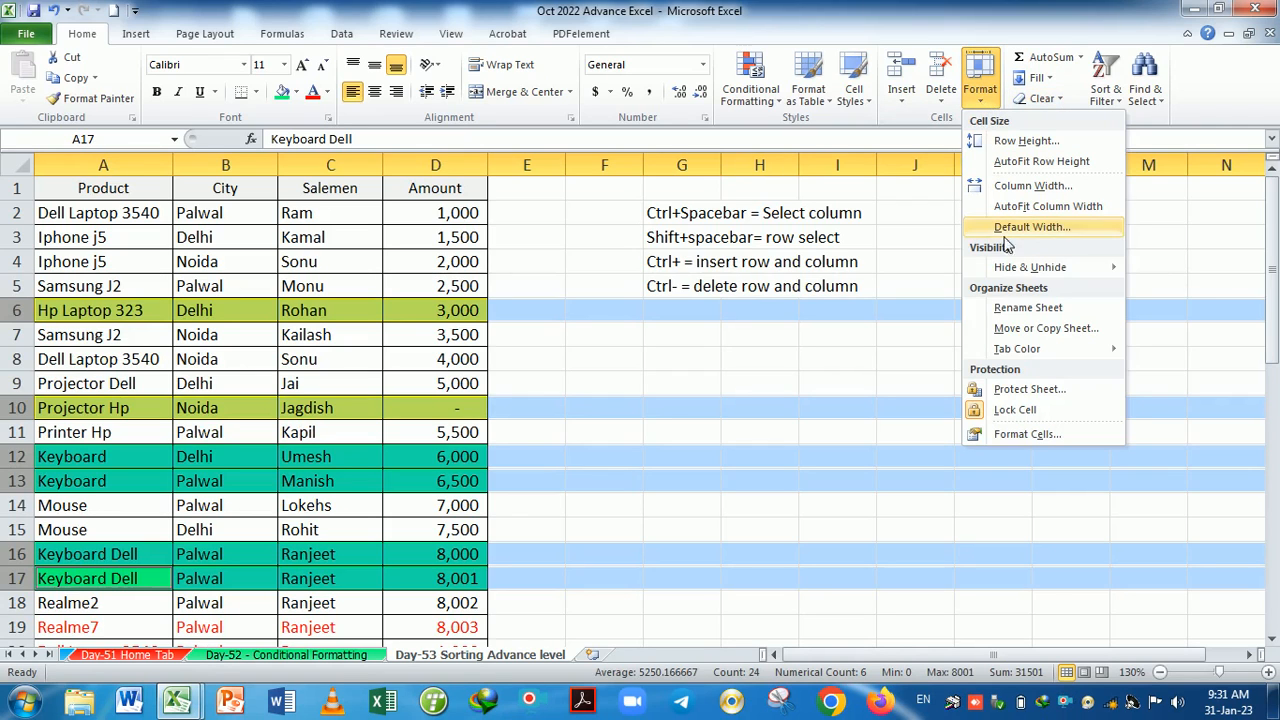
mouse_move(1025, 268)
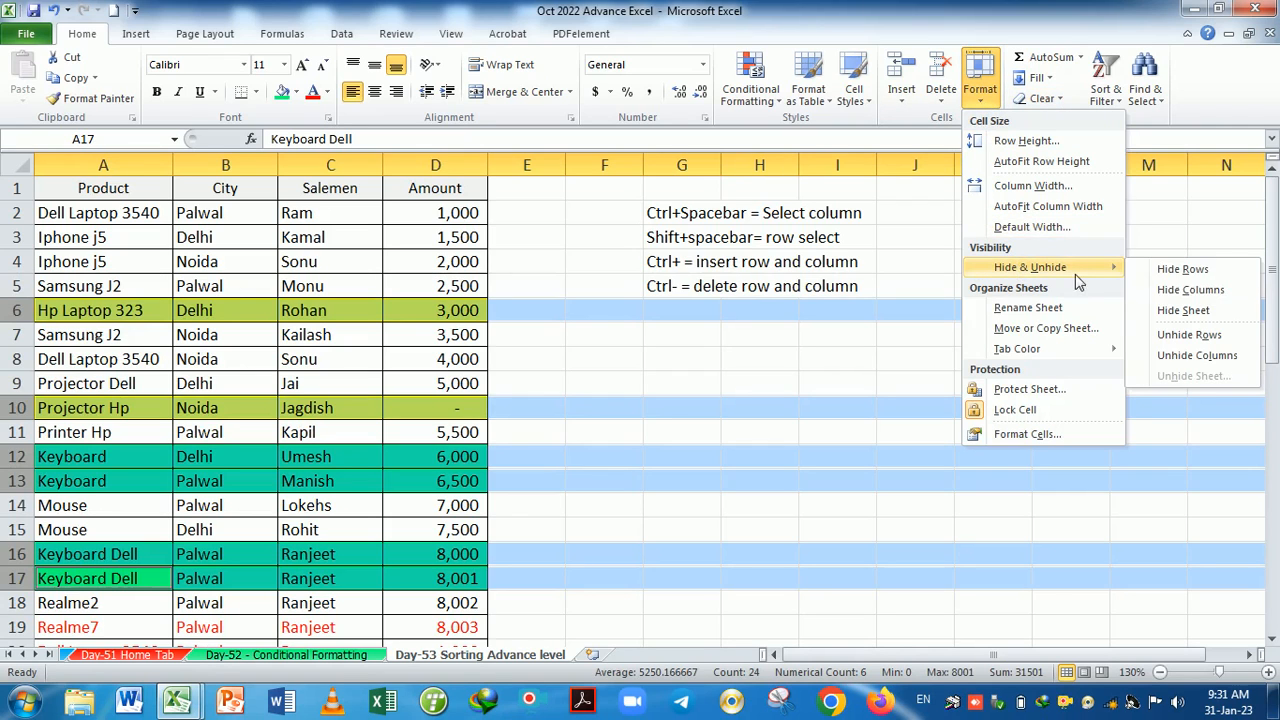
left_click(1183, 270)
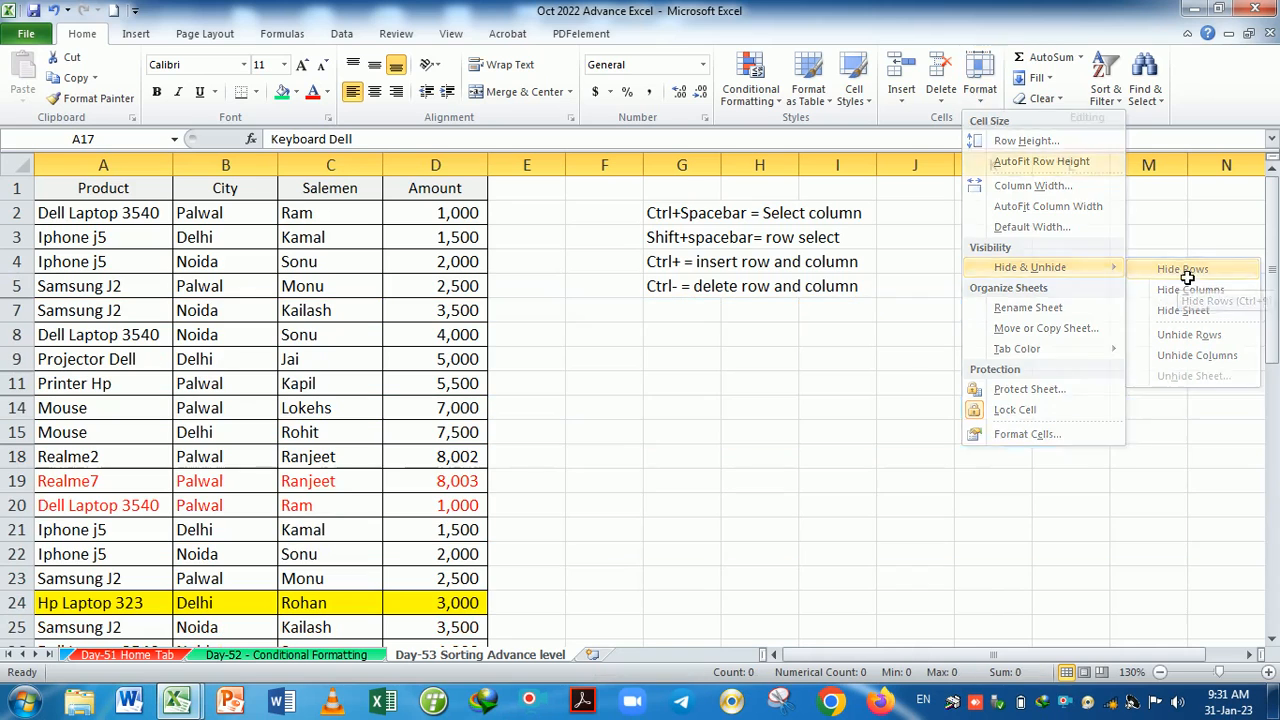
left_click(640, 417)
key("ctrl+p")
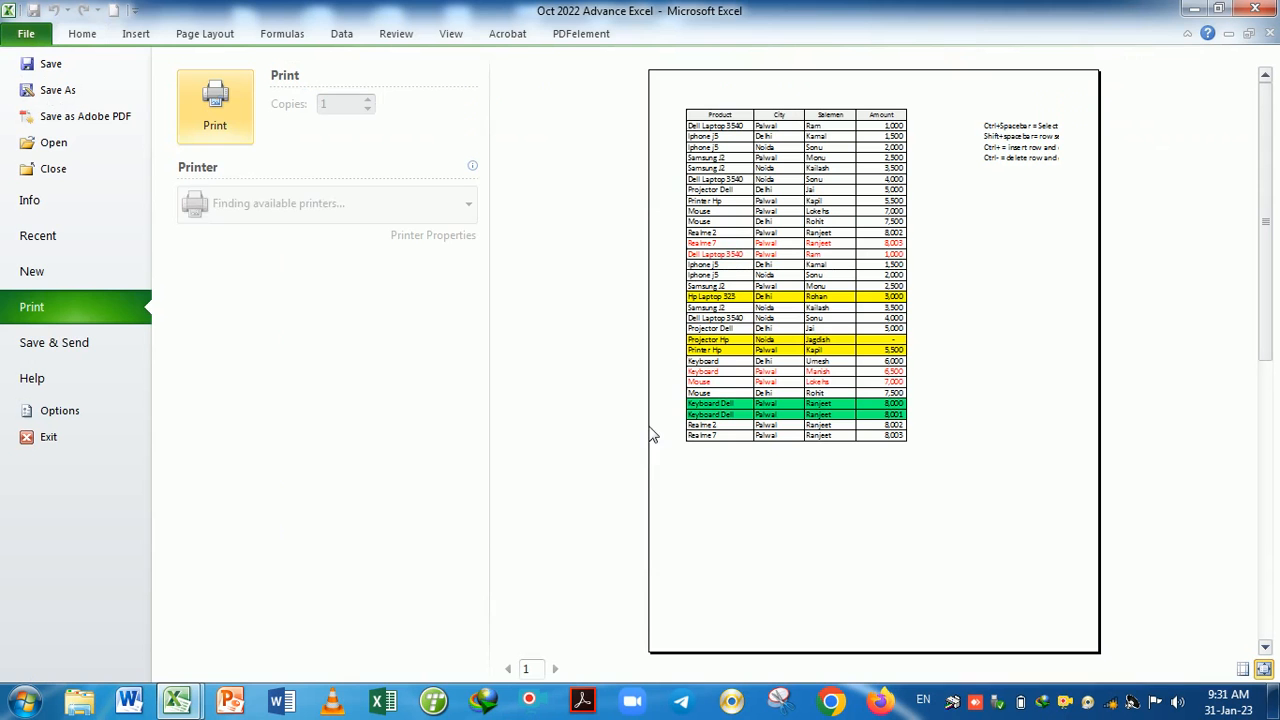
key("Escape")
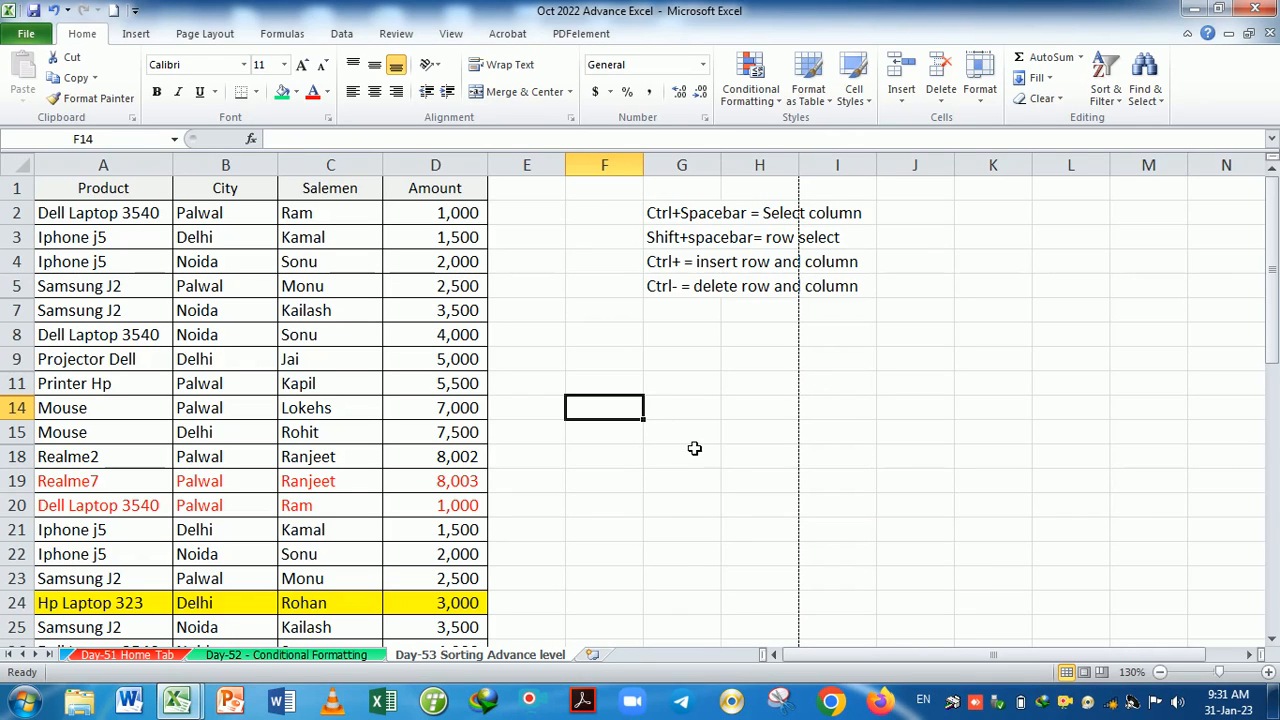
left_click(654, 538)
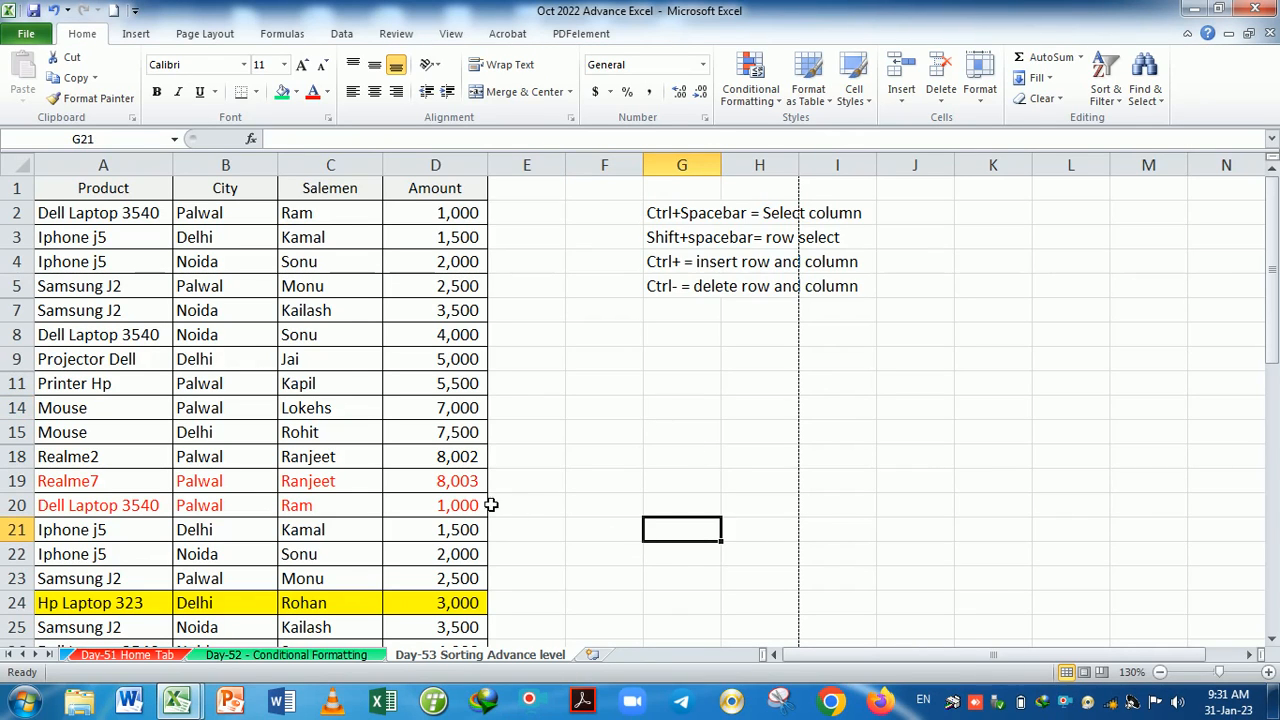
scroll(358, 480, "down", 4)
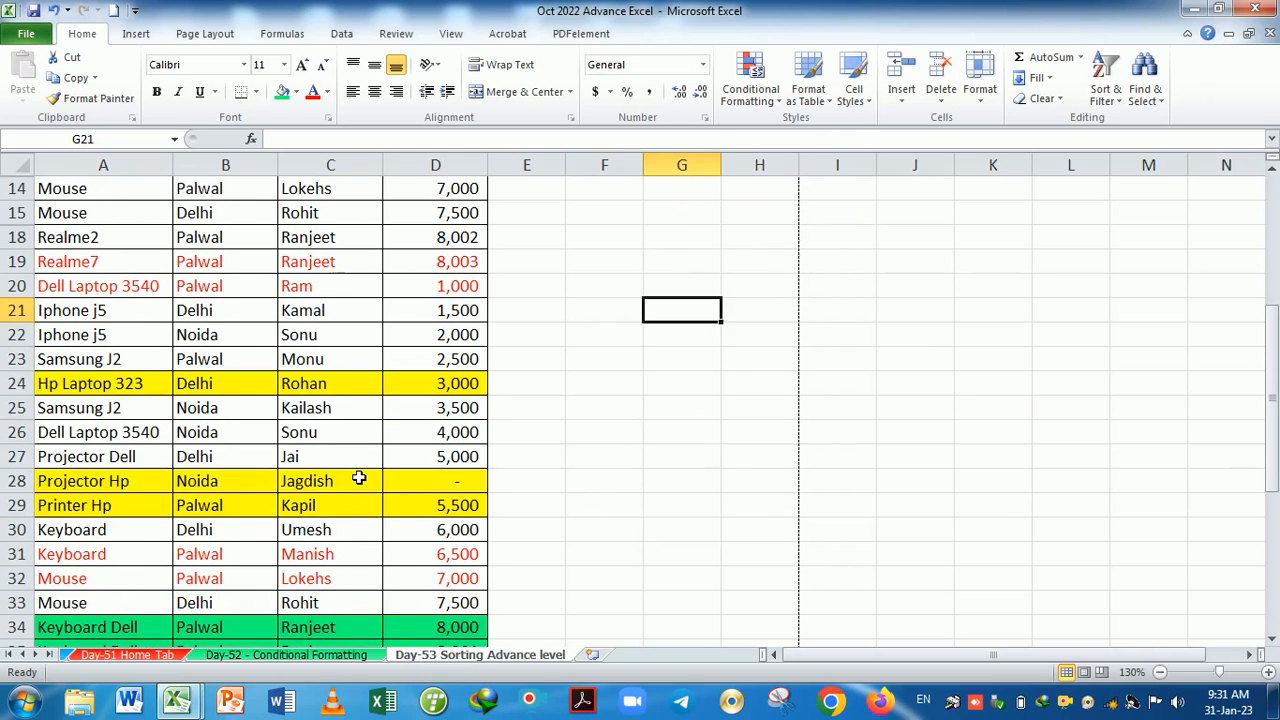
scroll(358, 480, "up", 4)
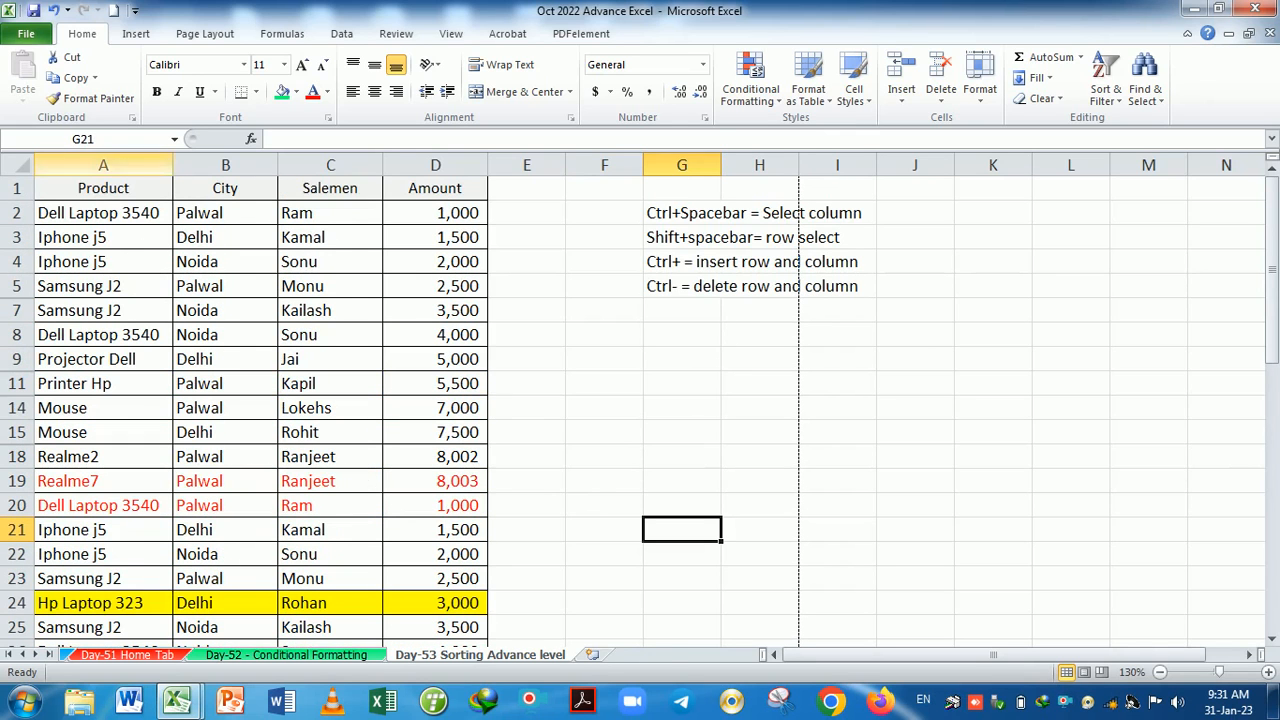
left_click(20, 168)
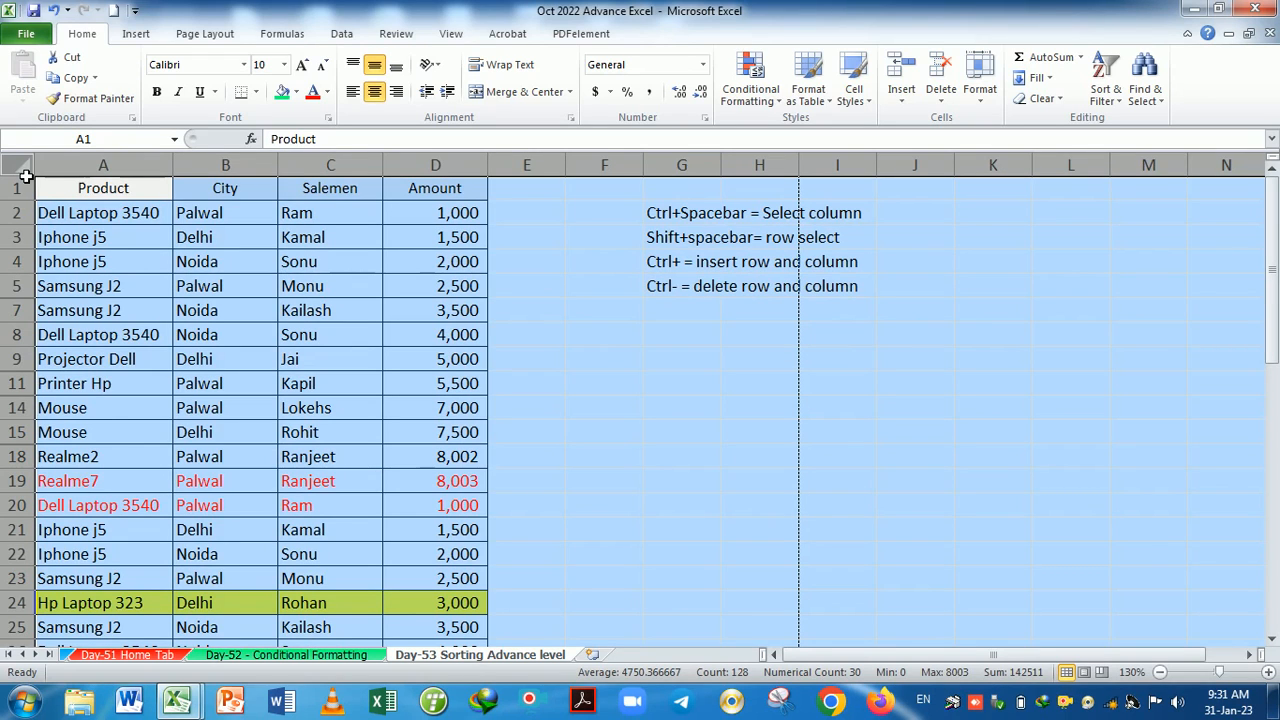
key("ctrl+shift+9")
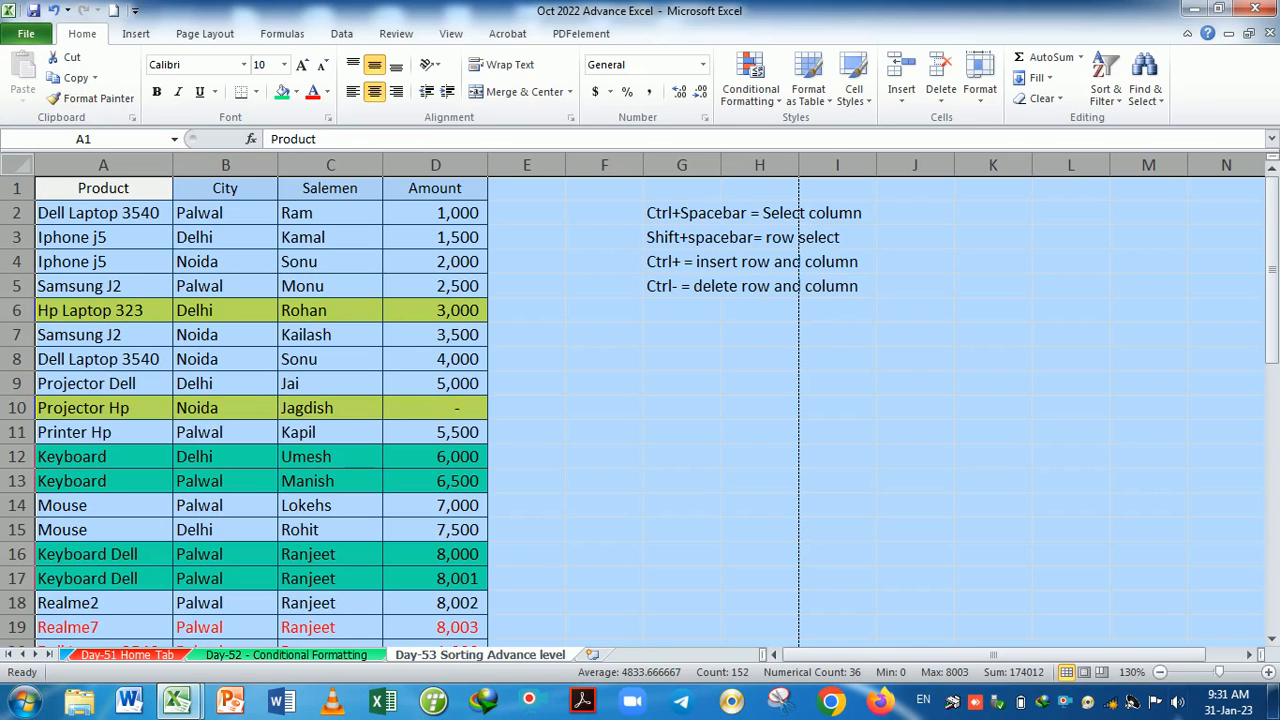
left_click(687, 405)
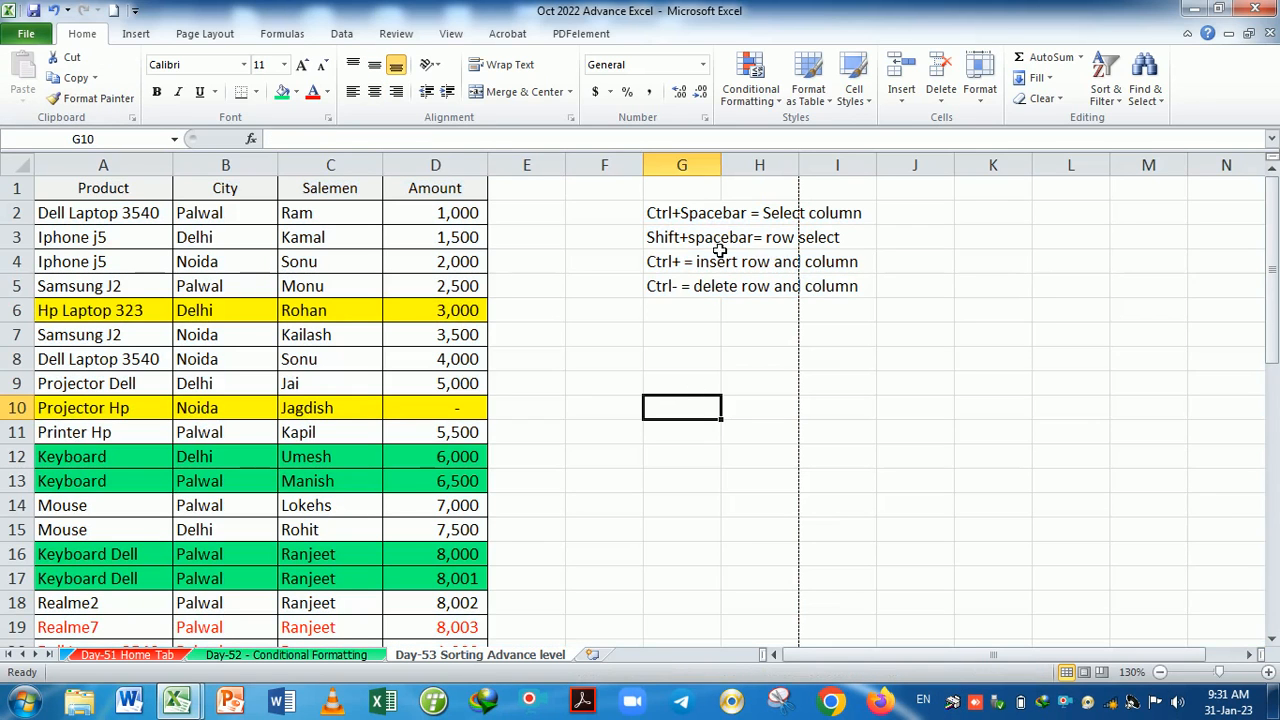
left_click(706, 172)
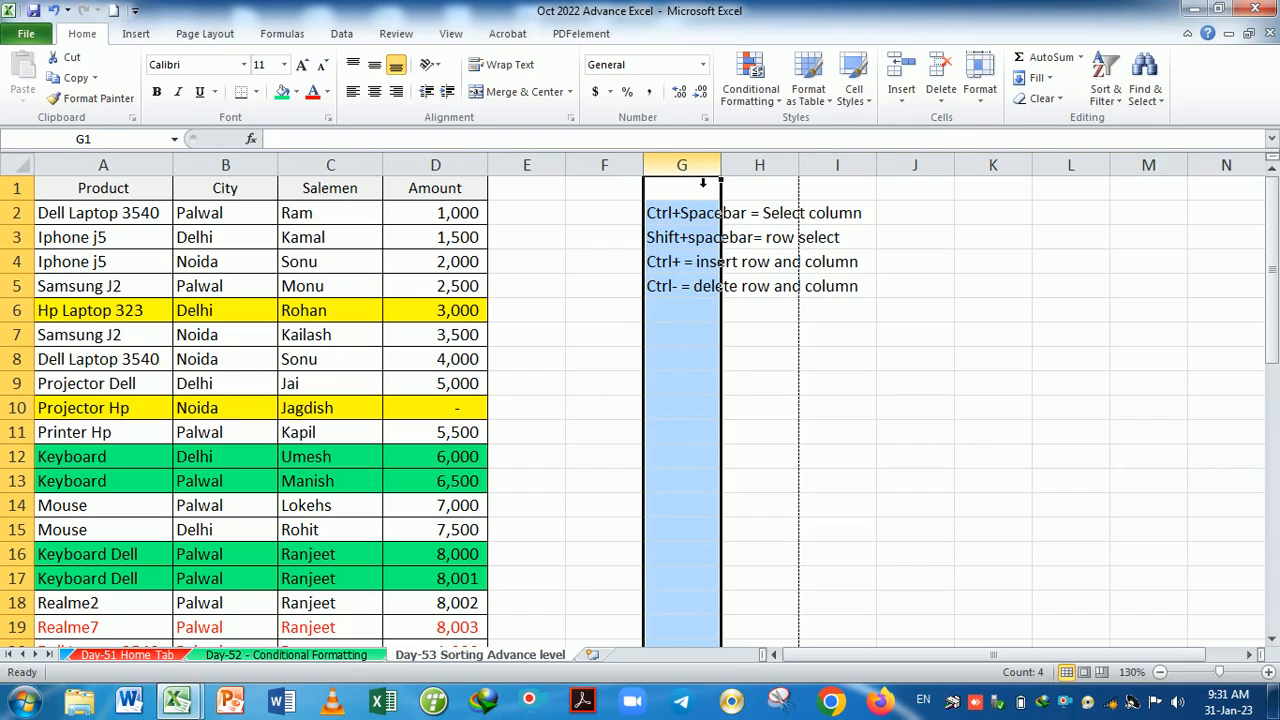
key("ctrl+minus")
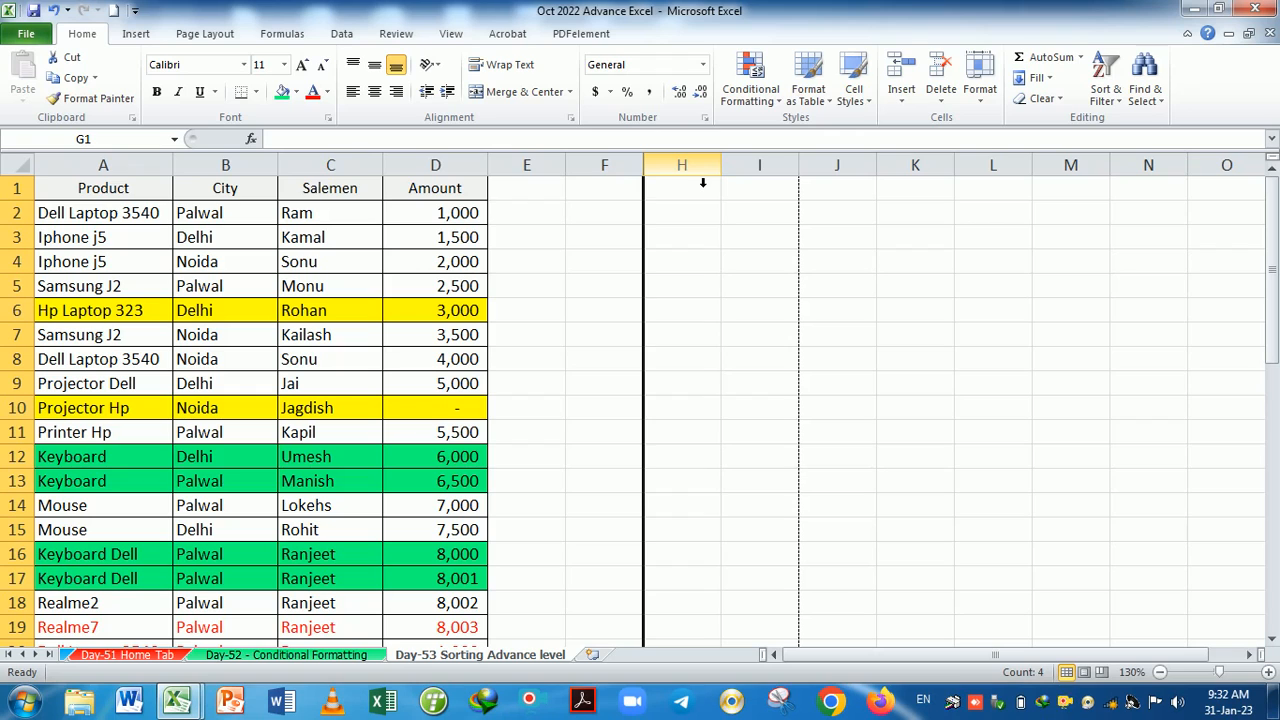
key("ctrl+z")
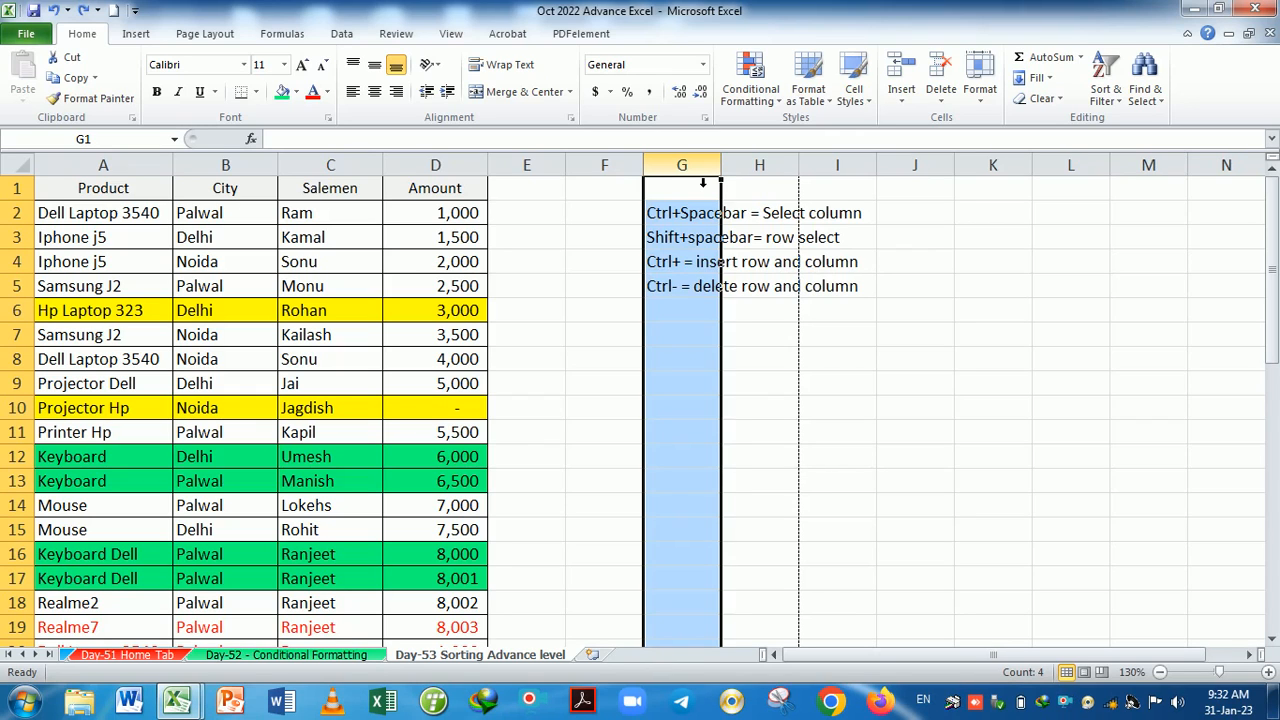
key("ctrl+y")
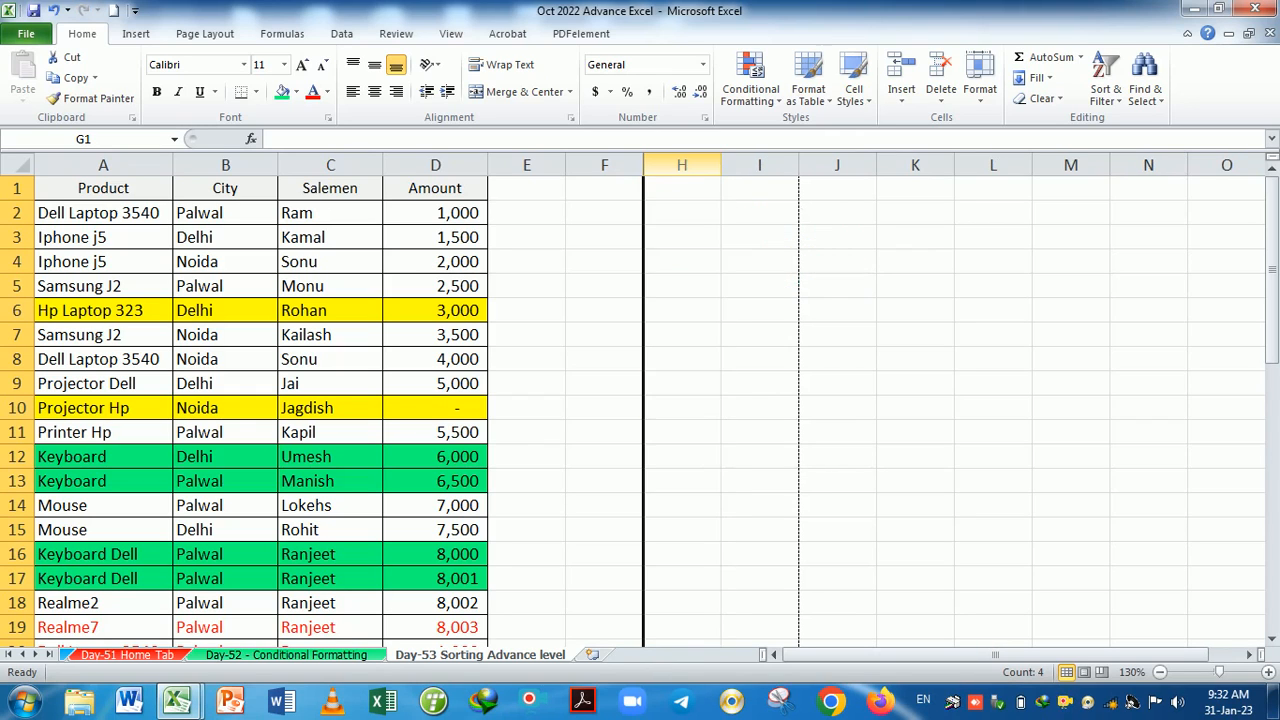
left_click(226, 165)
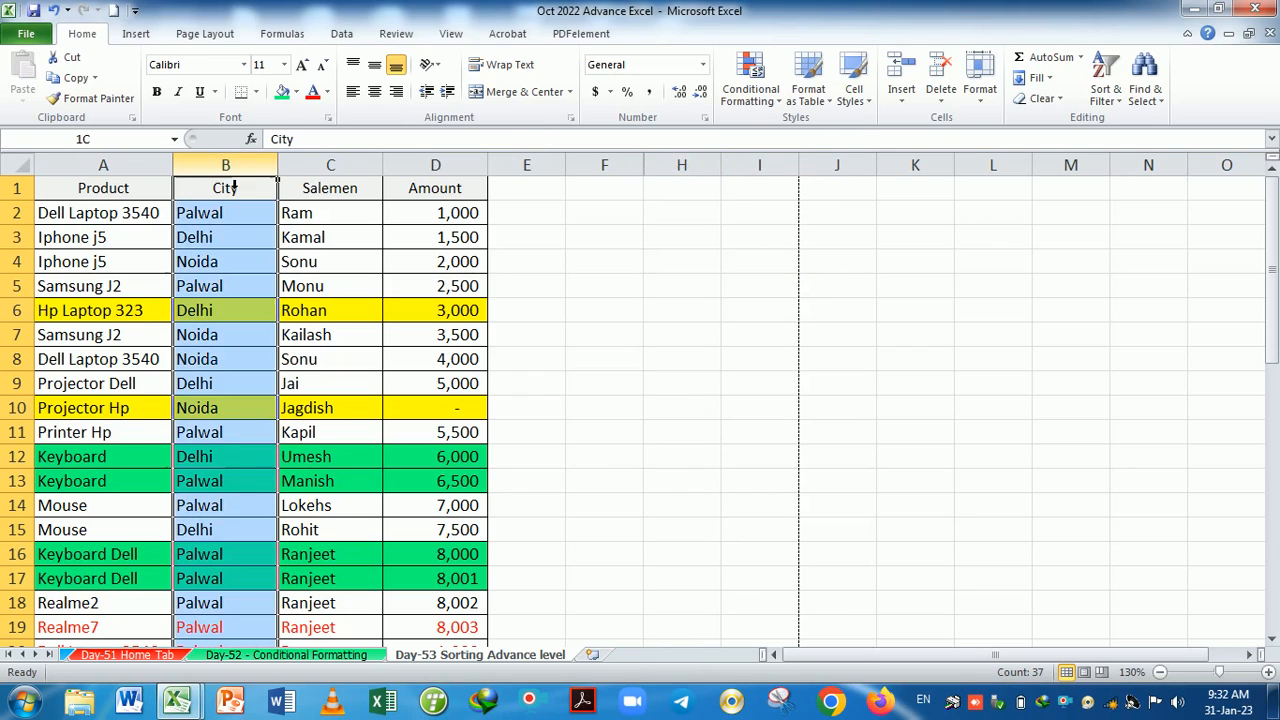
key("ctrl+0")
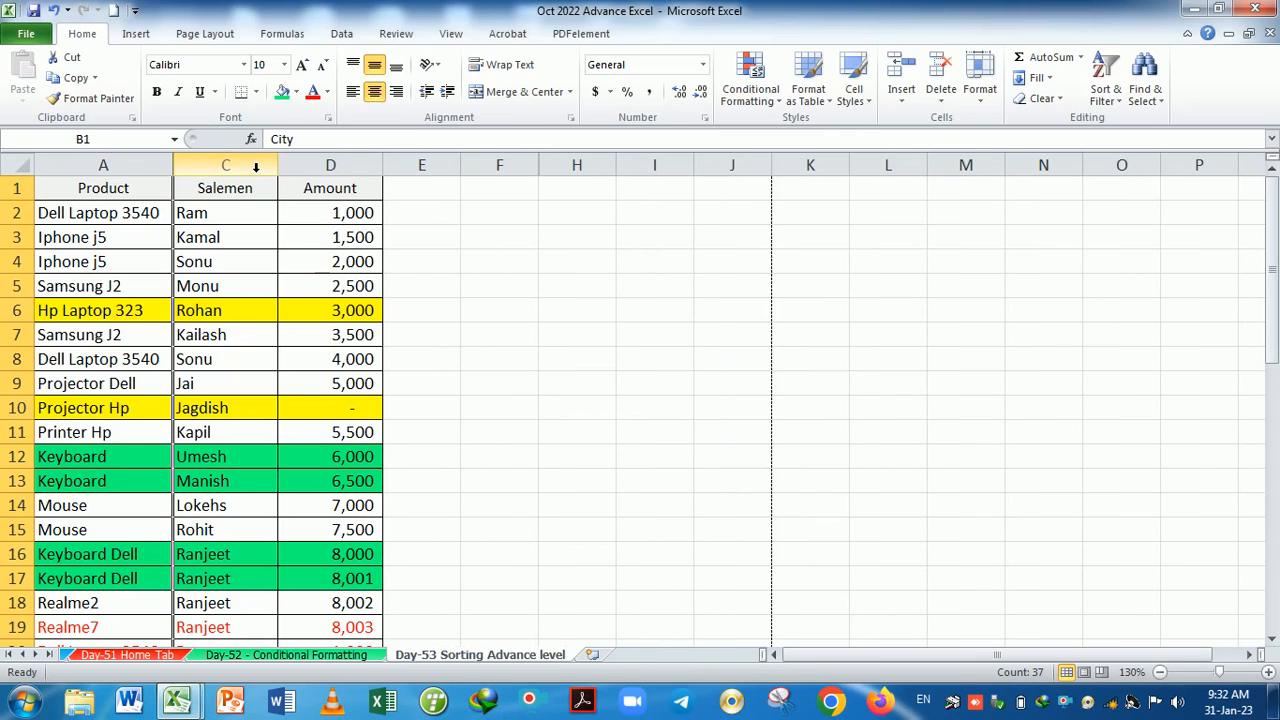
left_click(18, 166)
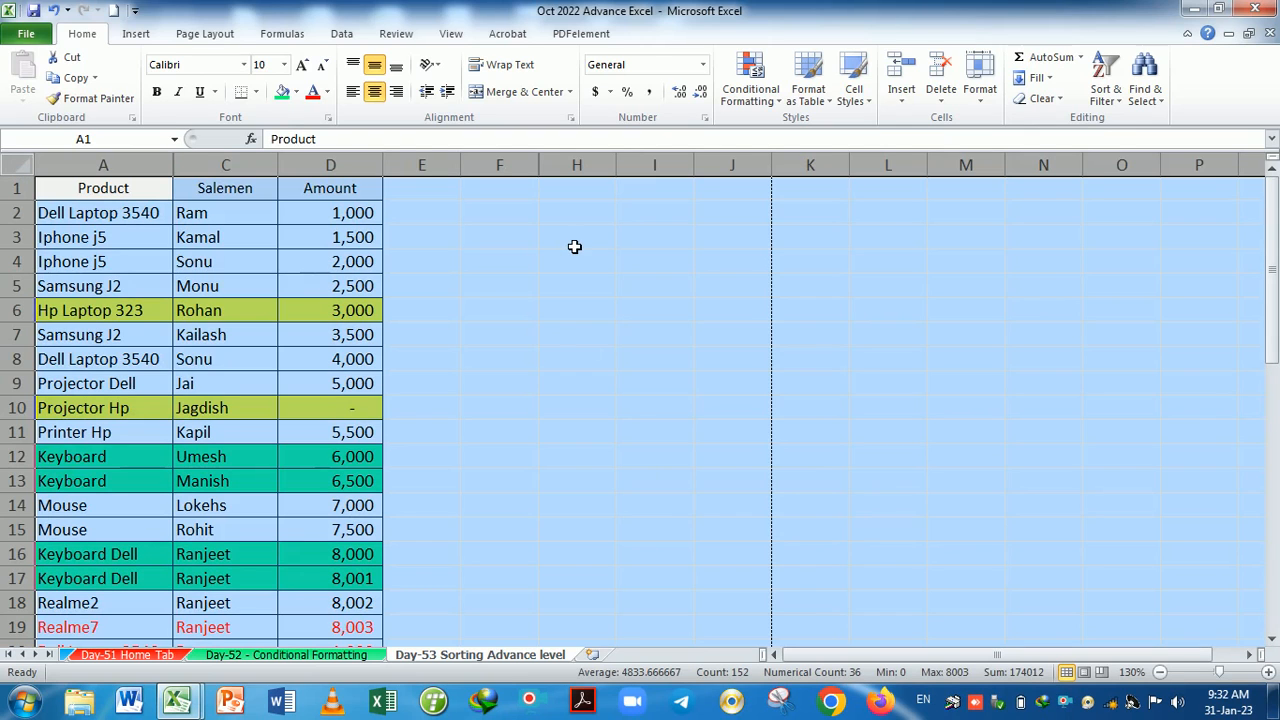
left_click(979, 78)
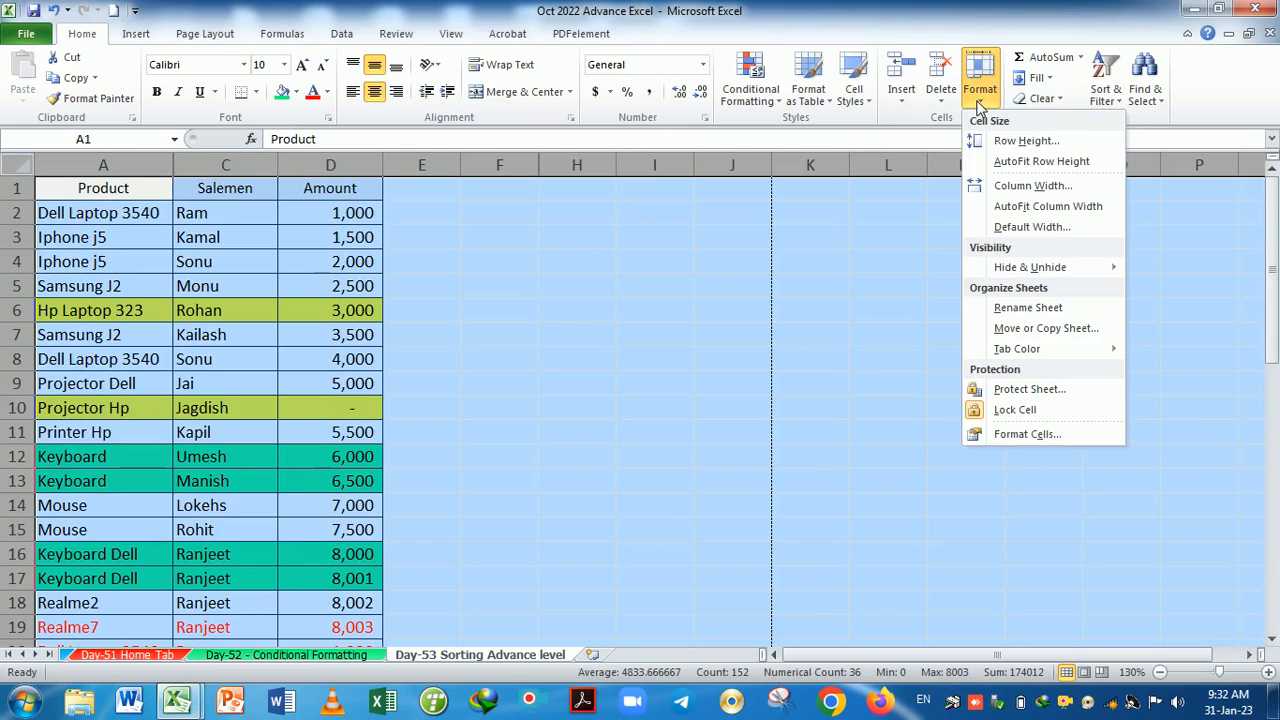
mouse_move(1038, 268)
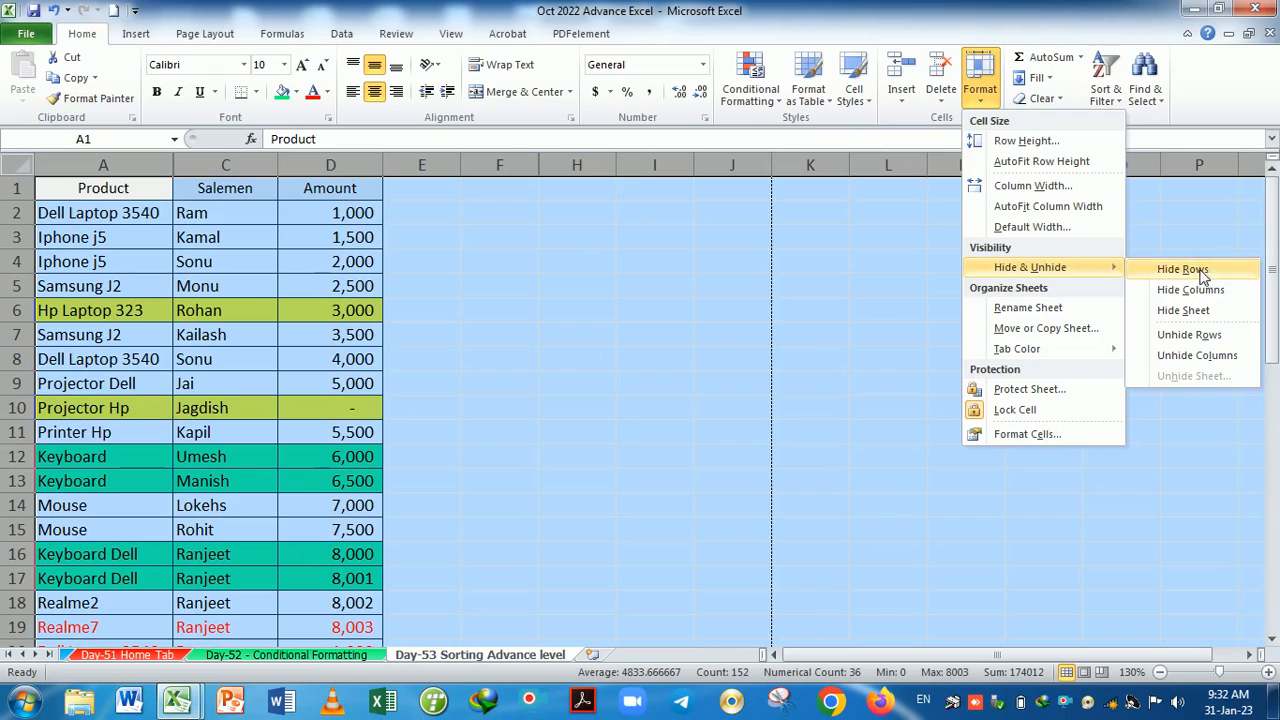
left_click(1200, 358)
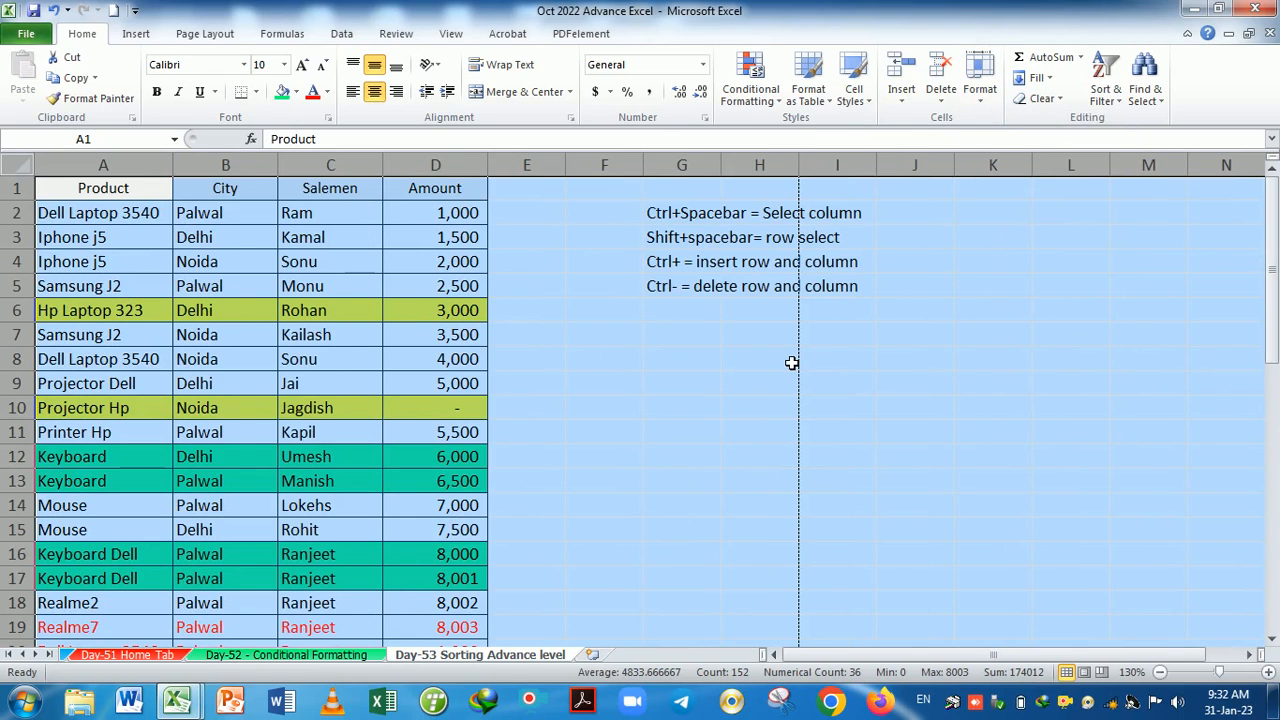
left_click(756, 340)
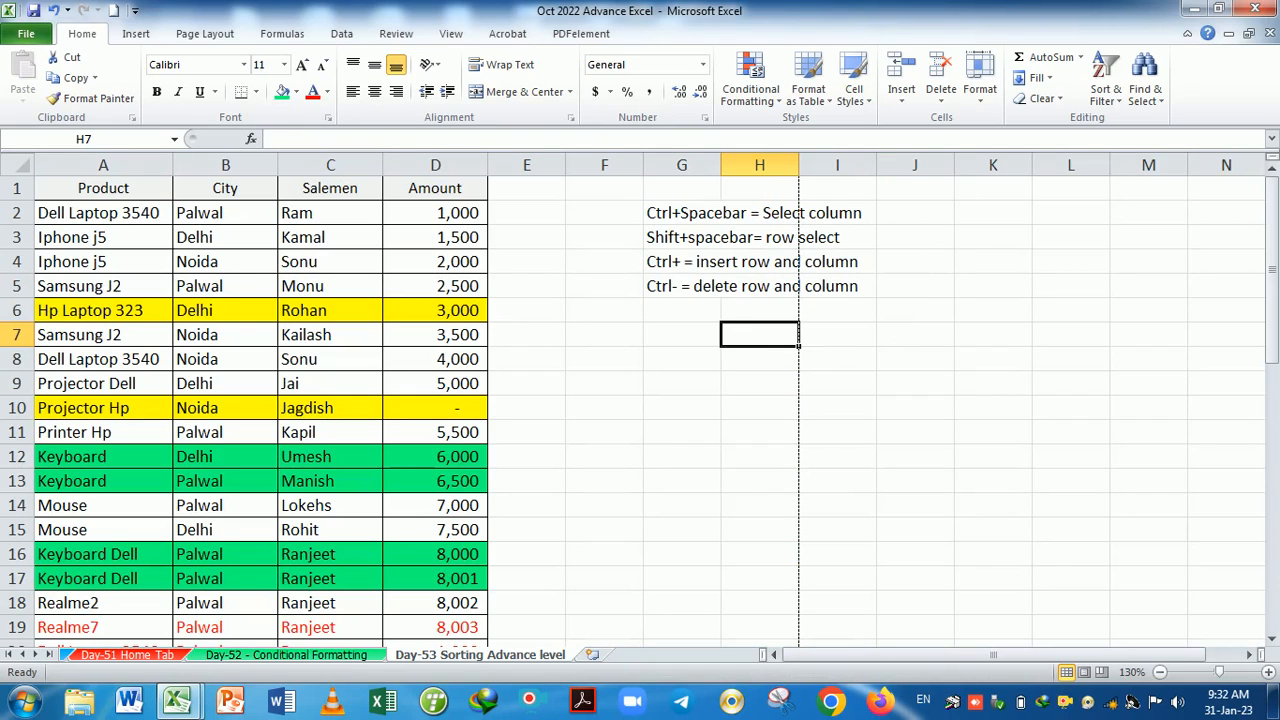
Look at the Home > Format visibility options and close them without changes.
left_click(980, 85)
mouse_move(1020, 272)
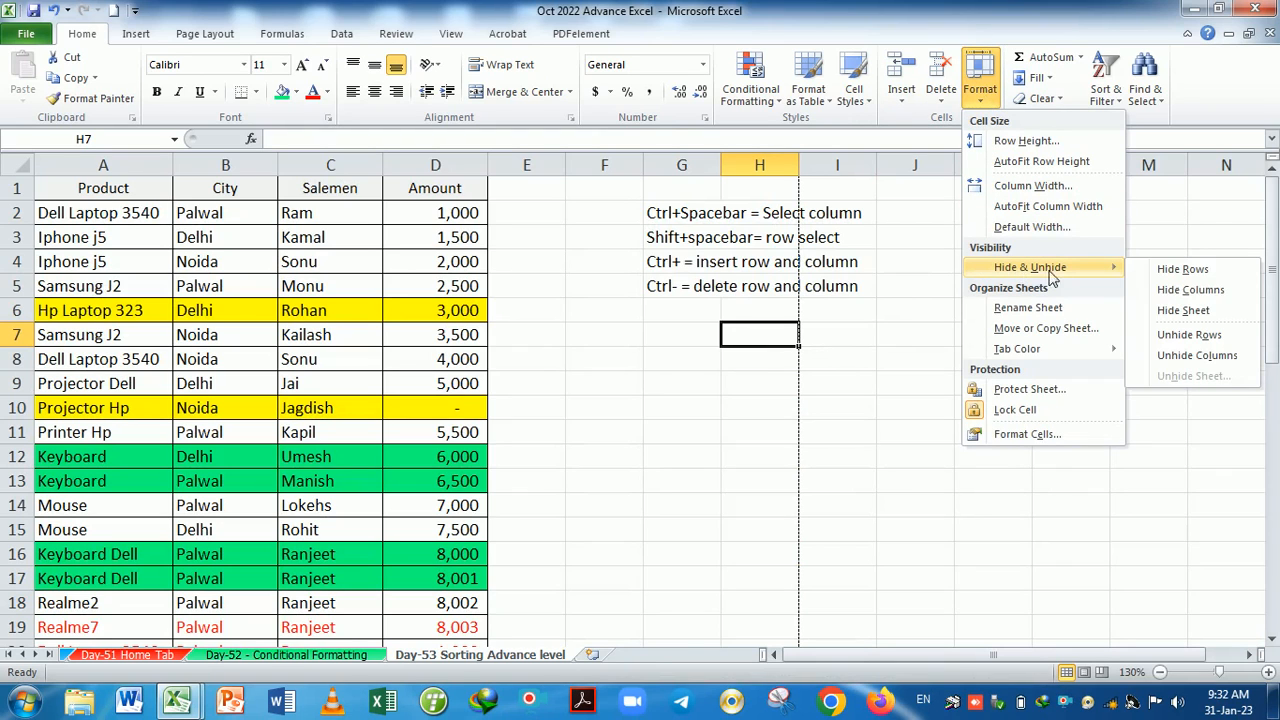
left_click(711, 412)
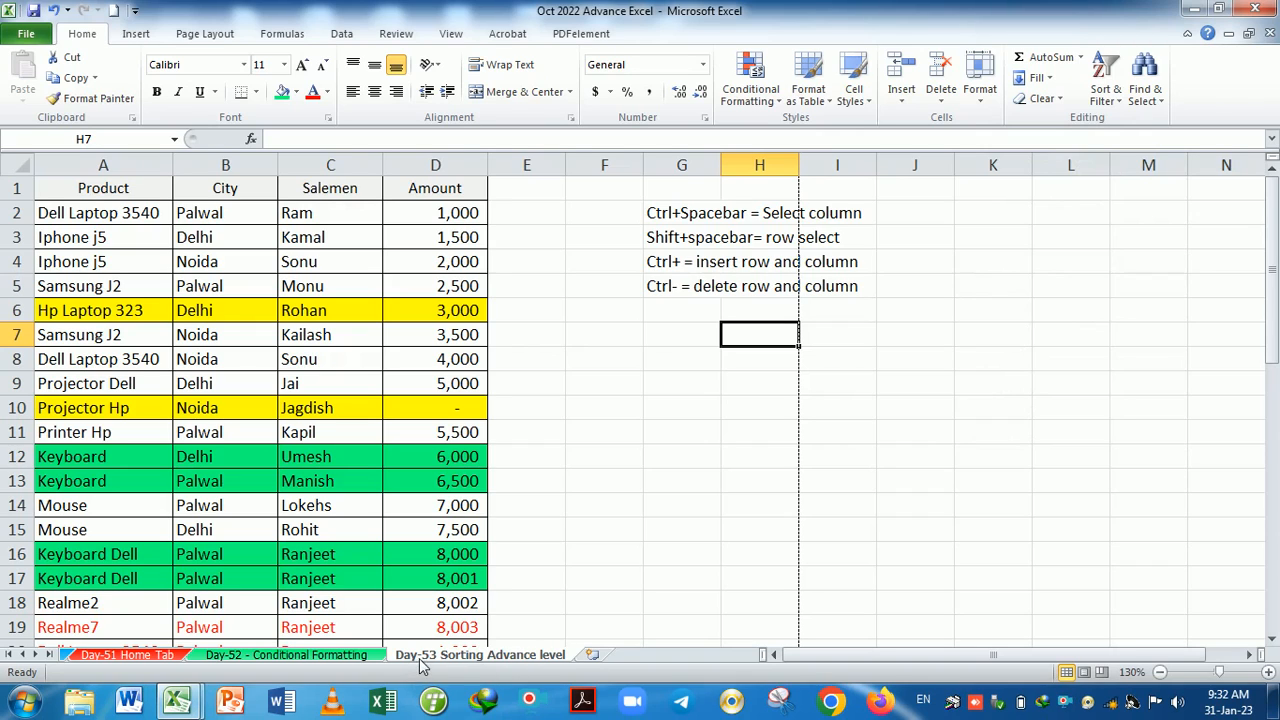
Hide the Day-53 Sorting Advance level sheet, then the Day-52 - Conditional Formatting sheet.
right_click(508, 665)
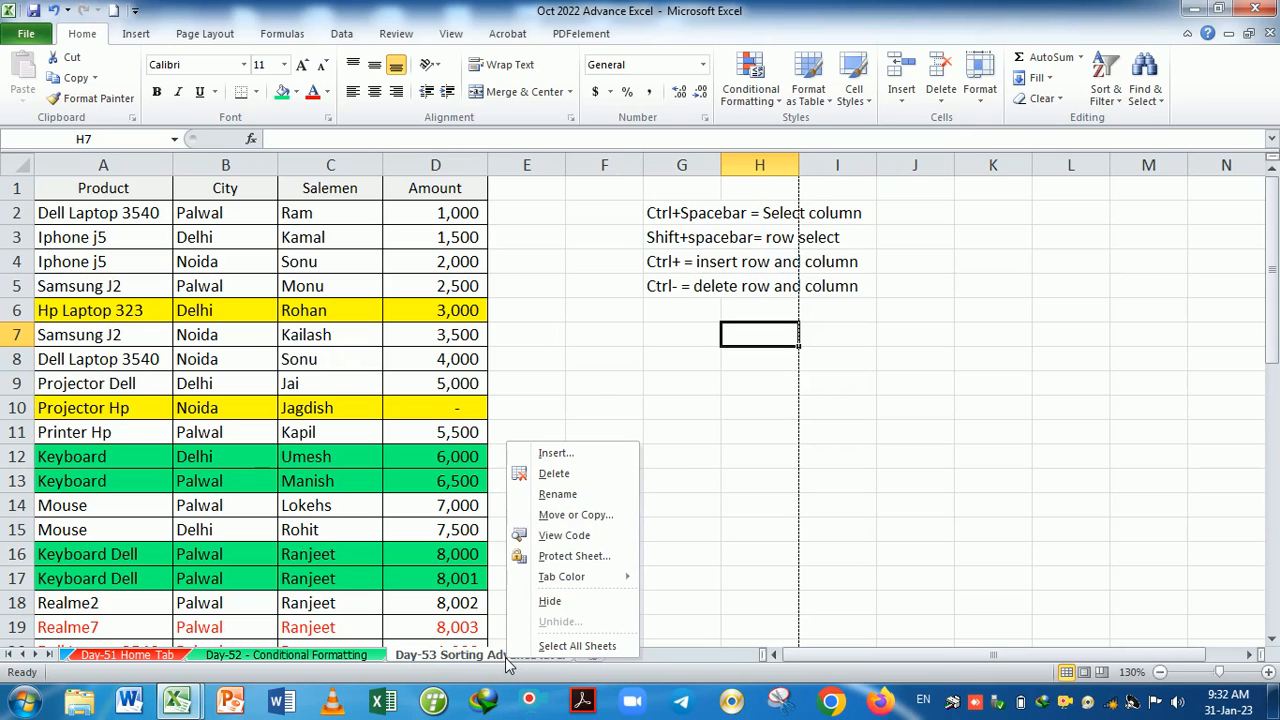
left_click(568, 600)
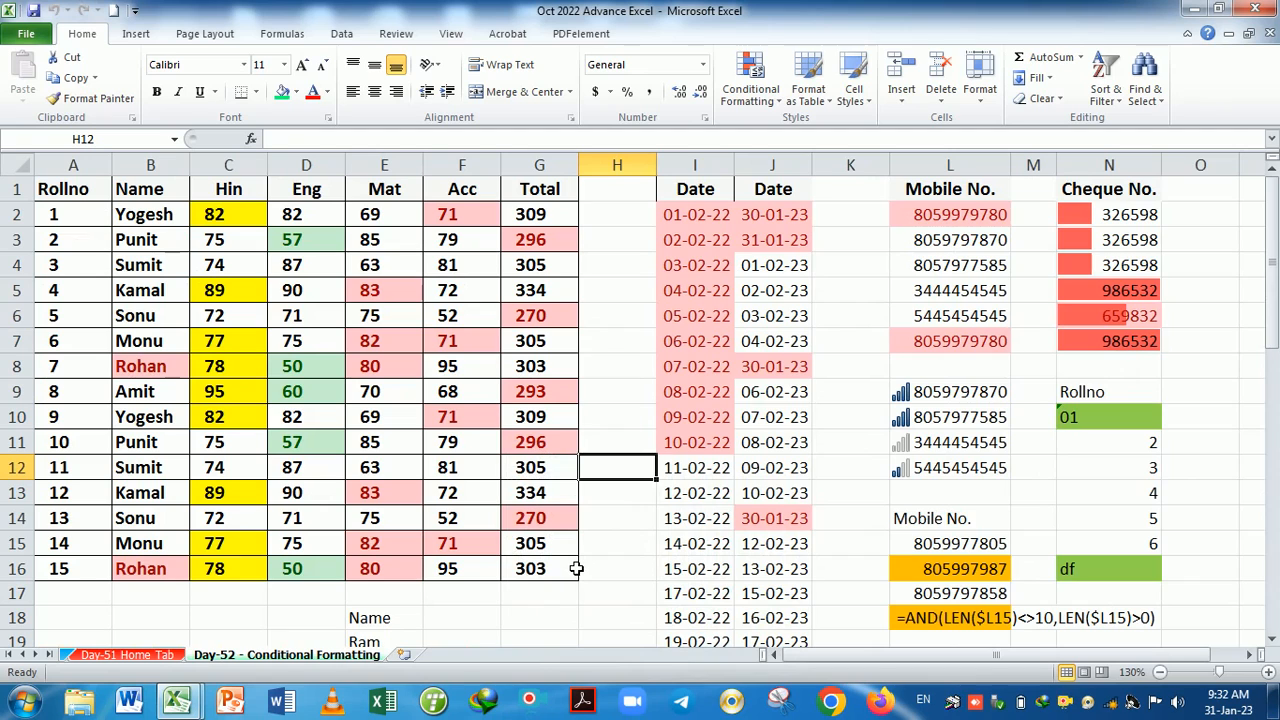
right_click(360, 657)
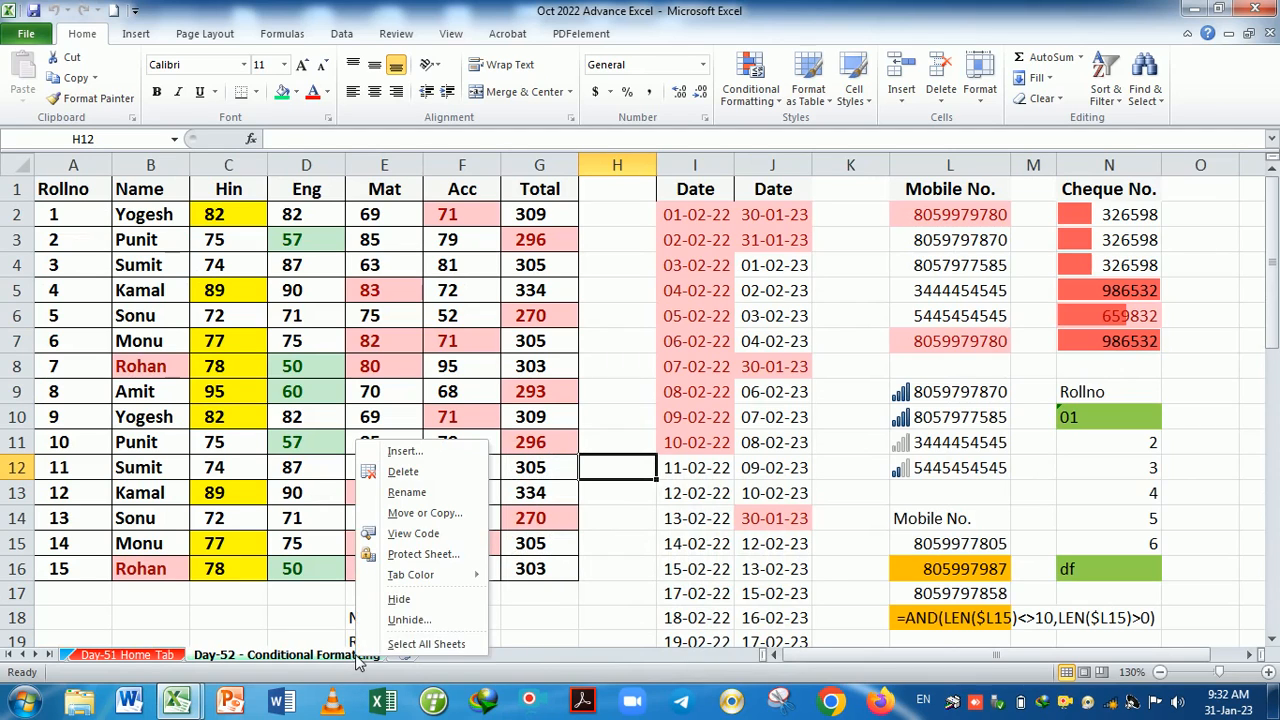
left_click(399, 600)
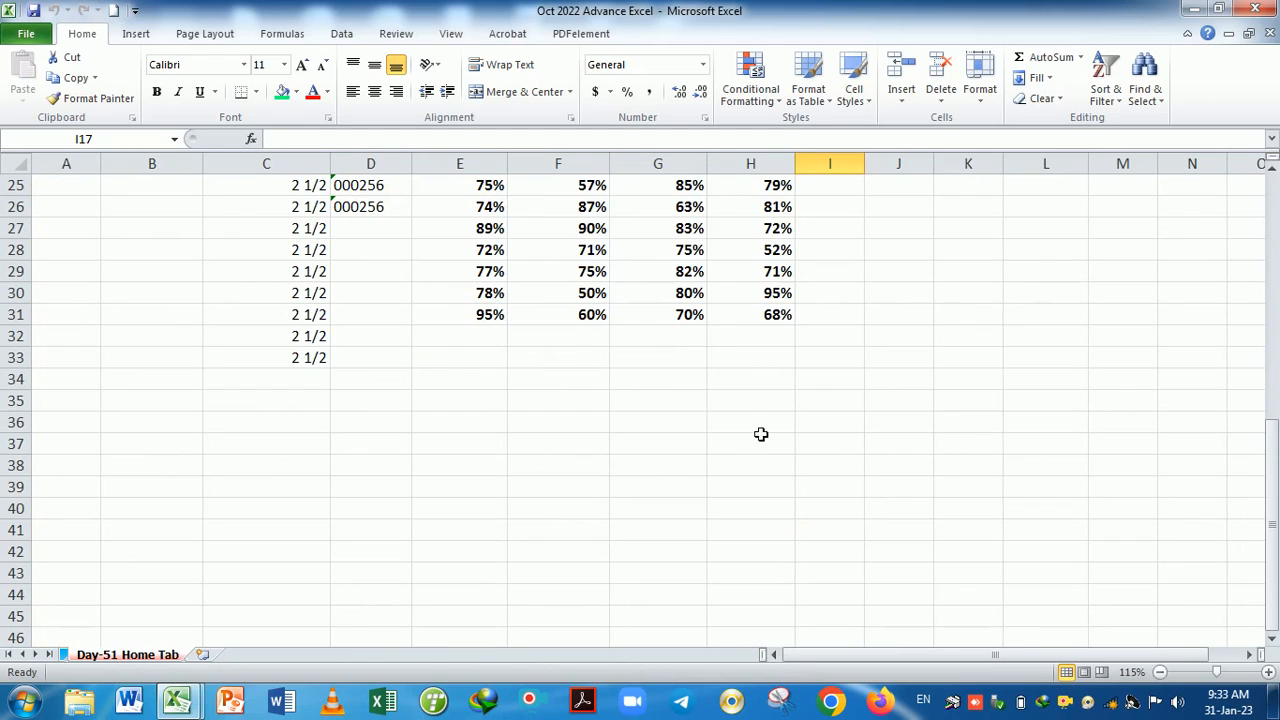
left_click(982, 95)
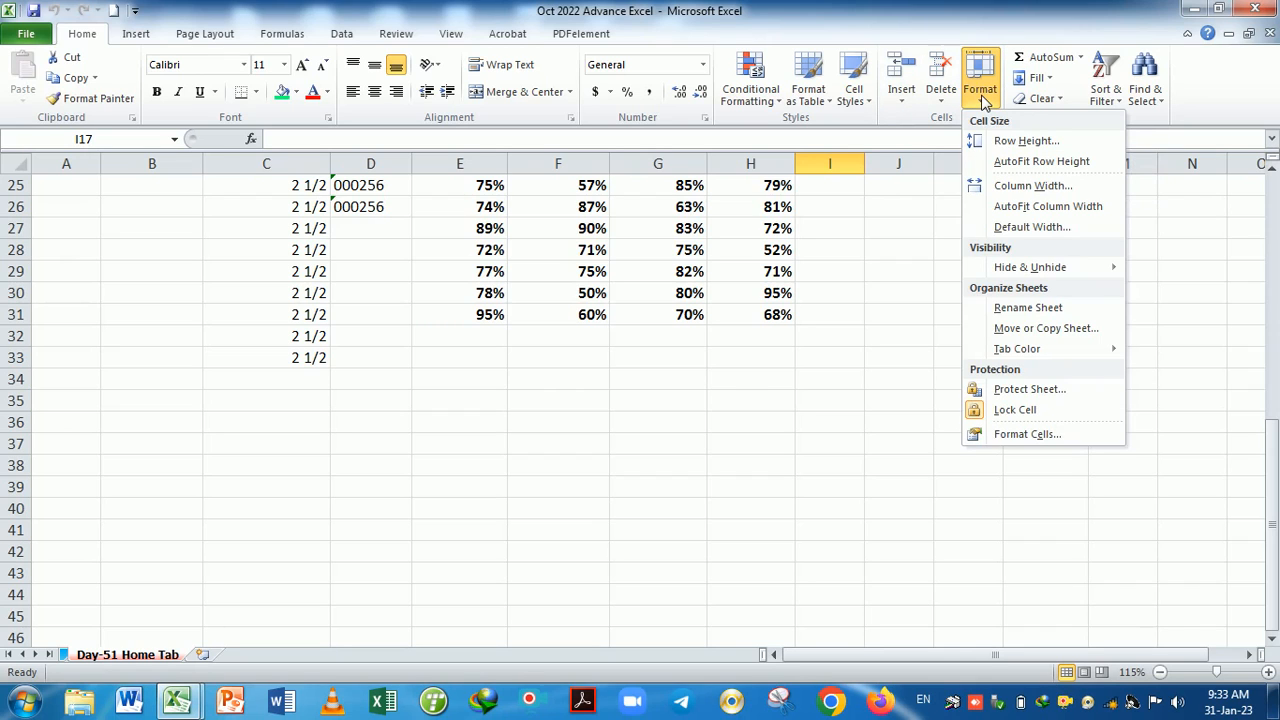
Unhide Day-52 - Conditional Formatting through Format > Hide & Unhide > Unhide Sheet.
mouse_move(1020, 273)
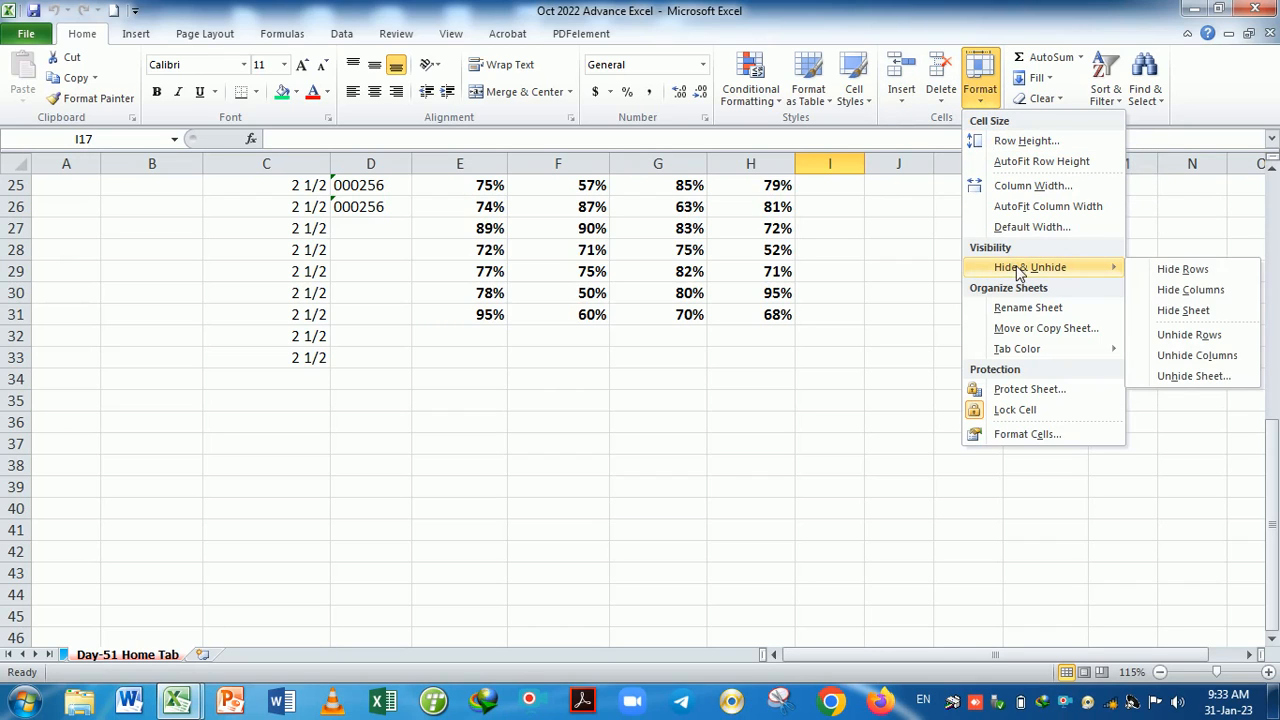
left_click(1180, 376)
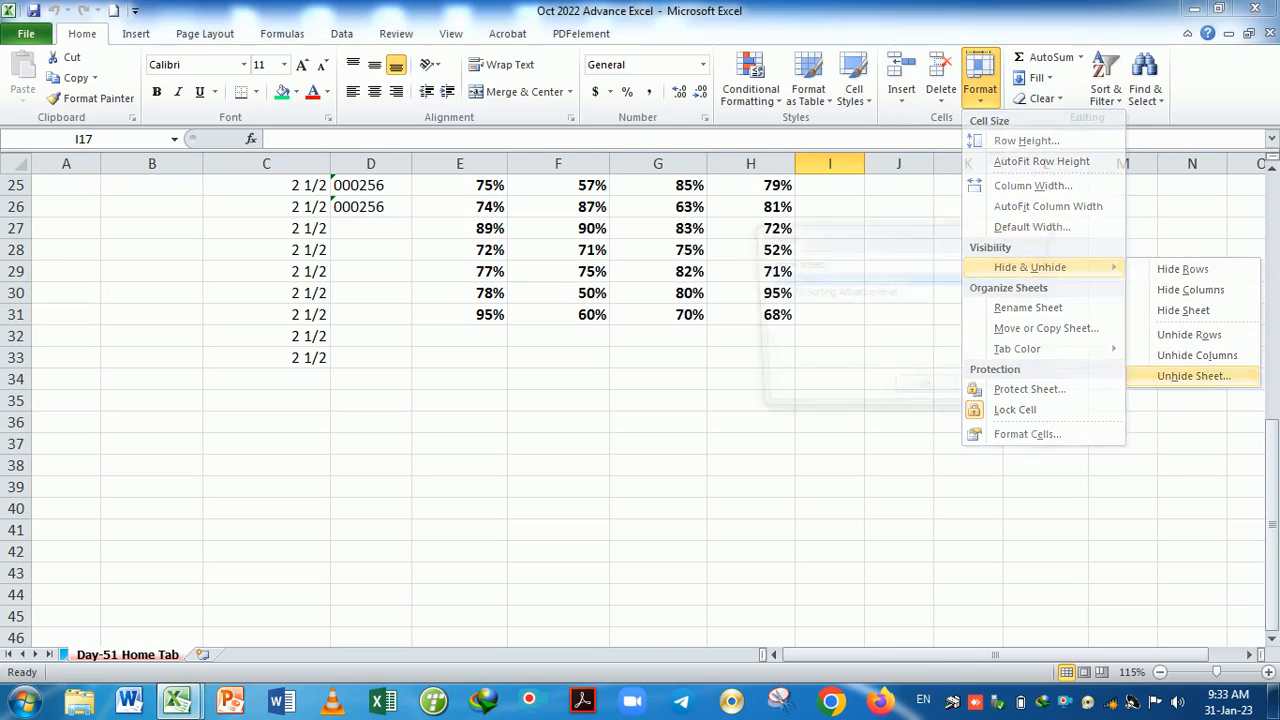
left_click_drag(880, 238, 946, 236)
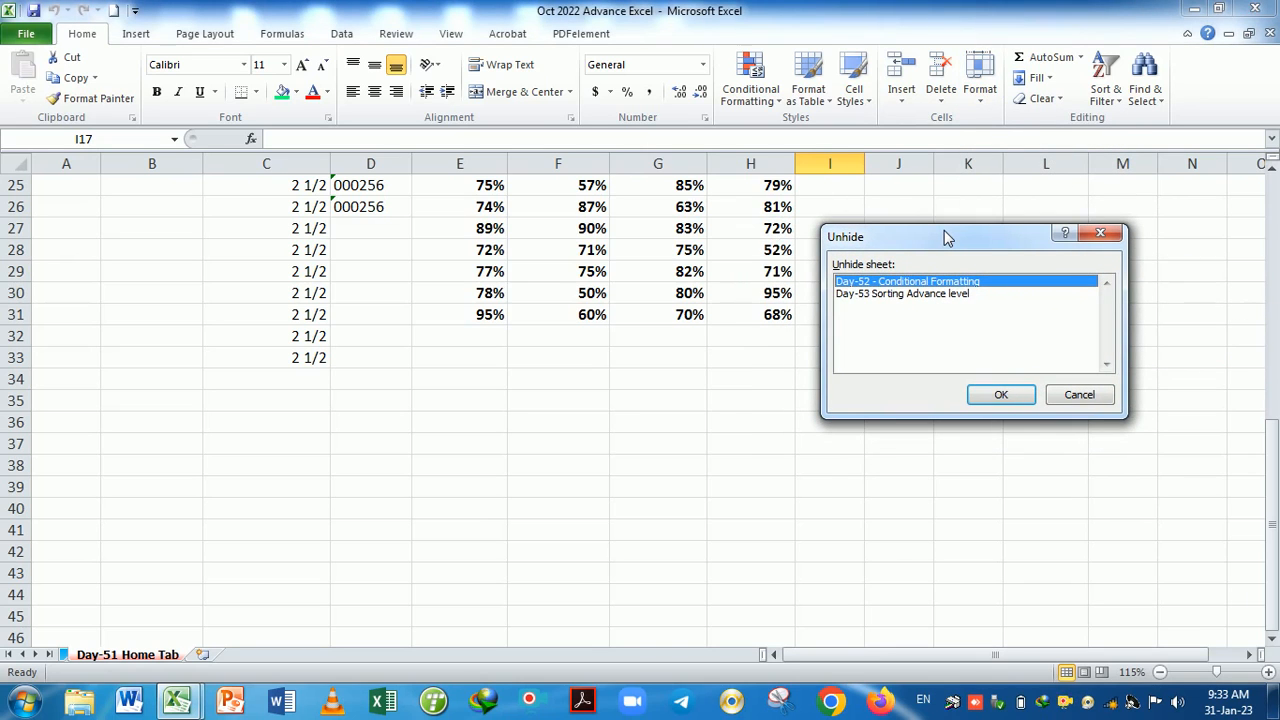
left_click(906, 295)
left_click(903, 283)
left_click(1001, 396)
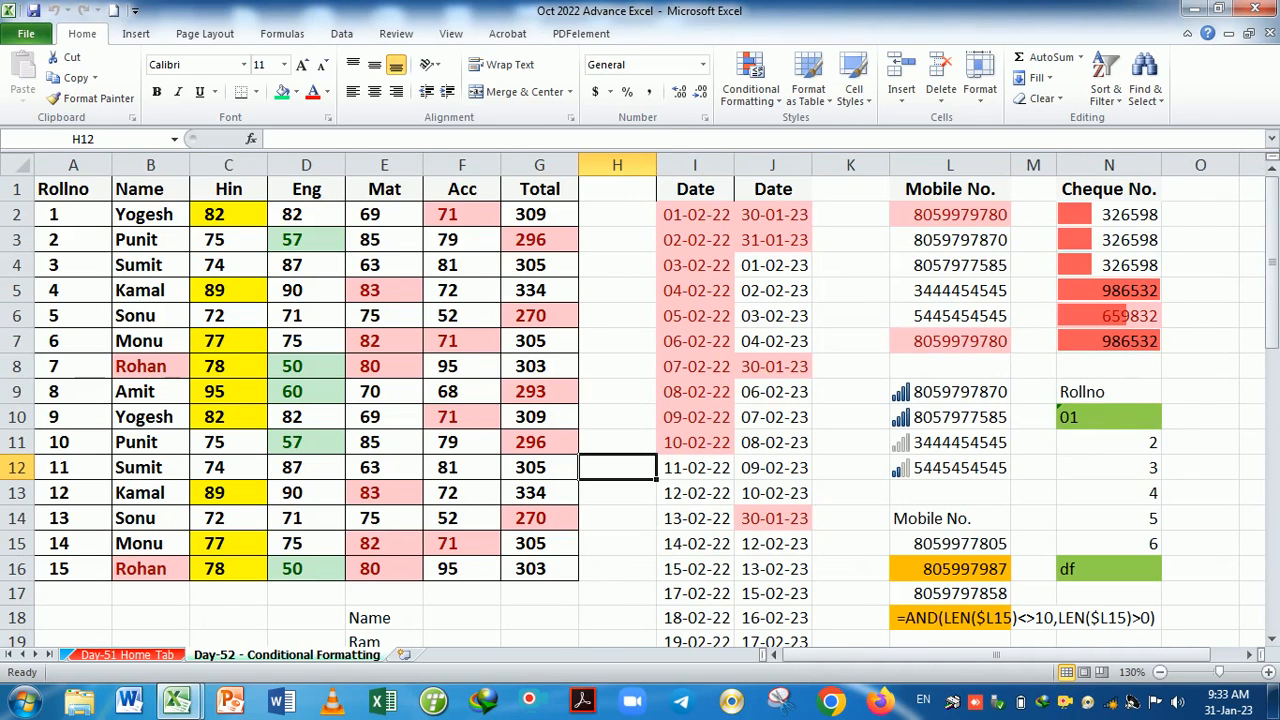
Unhide Day-53 Sorting Advance level from the sheet tab's right-click Unhide list.
right_click(343, 665)
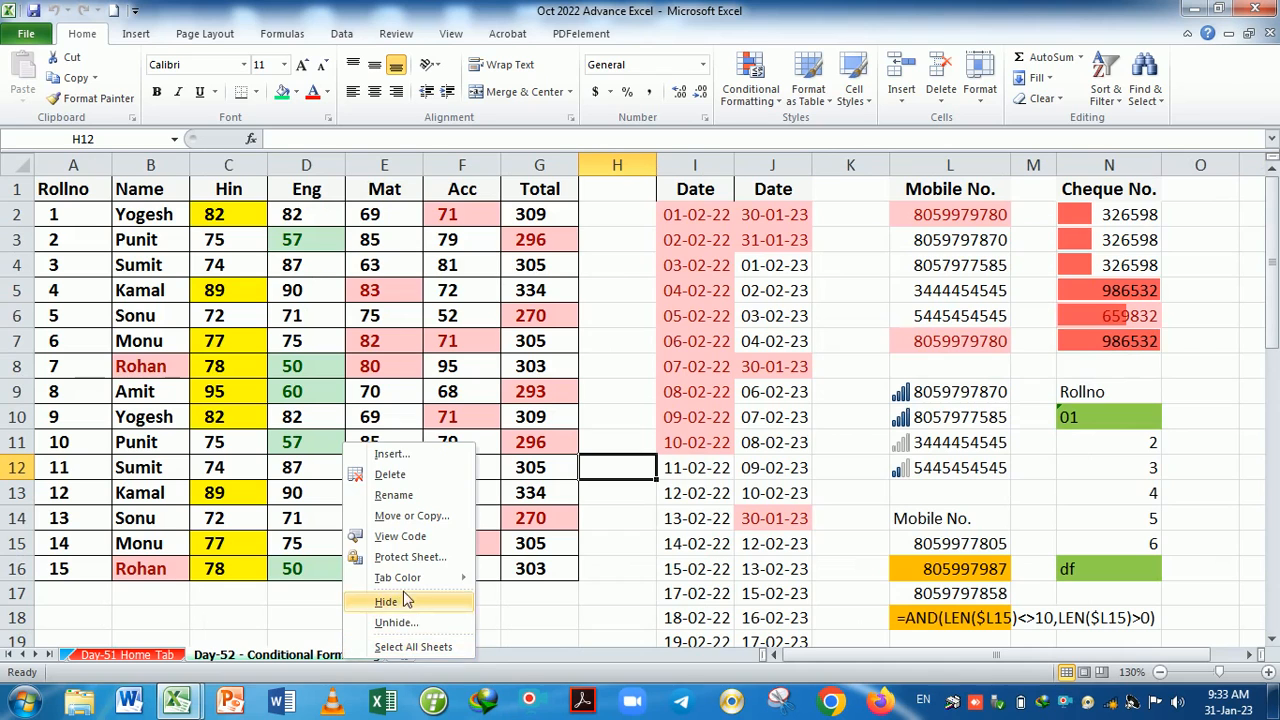
left_click(409, 624)
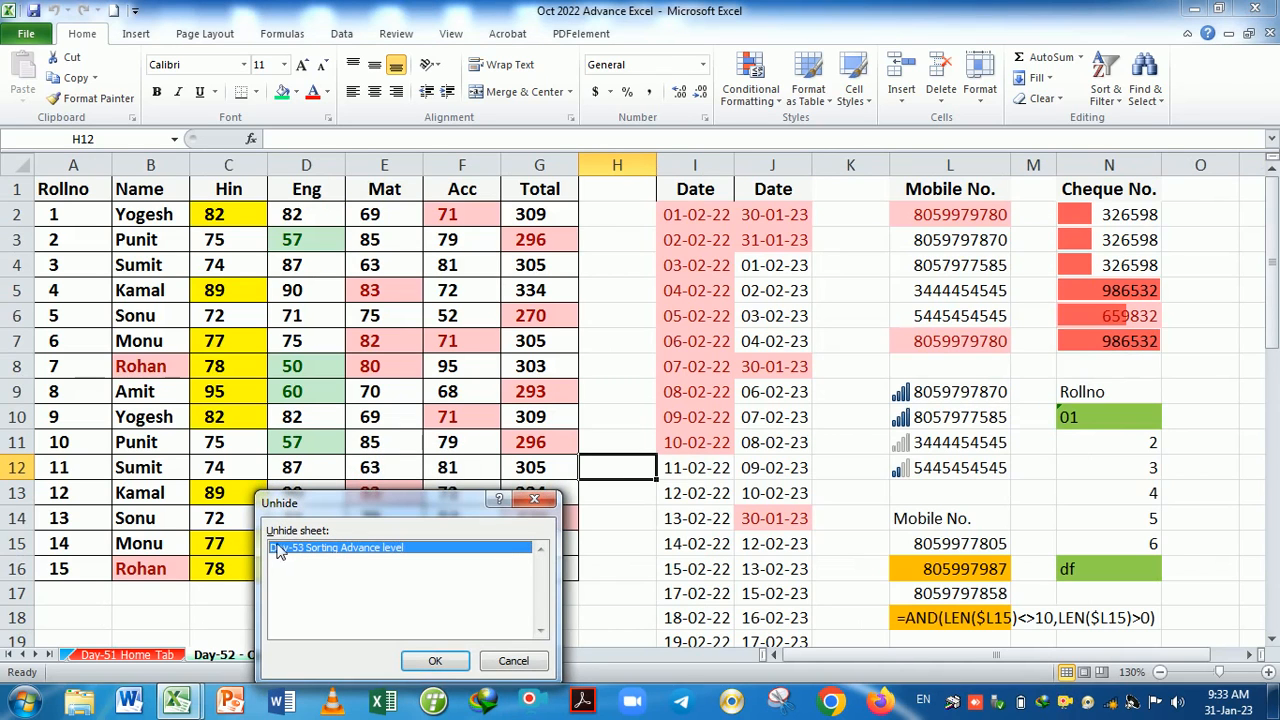
left_click(437, 663)
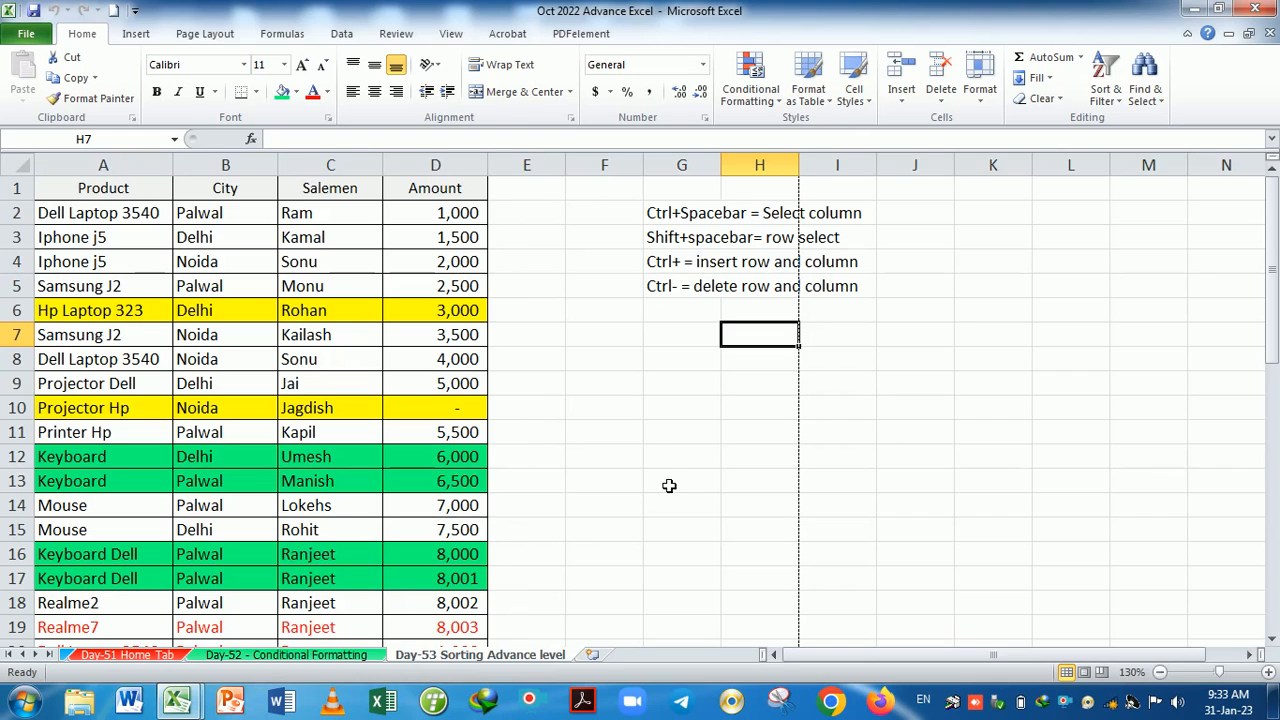
From the Day-53 Sorting Advance level sheet, insert a blank Sheet3 after the last tab.
left_click(982, 95)
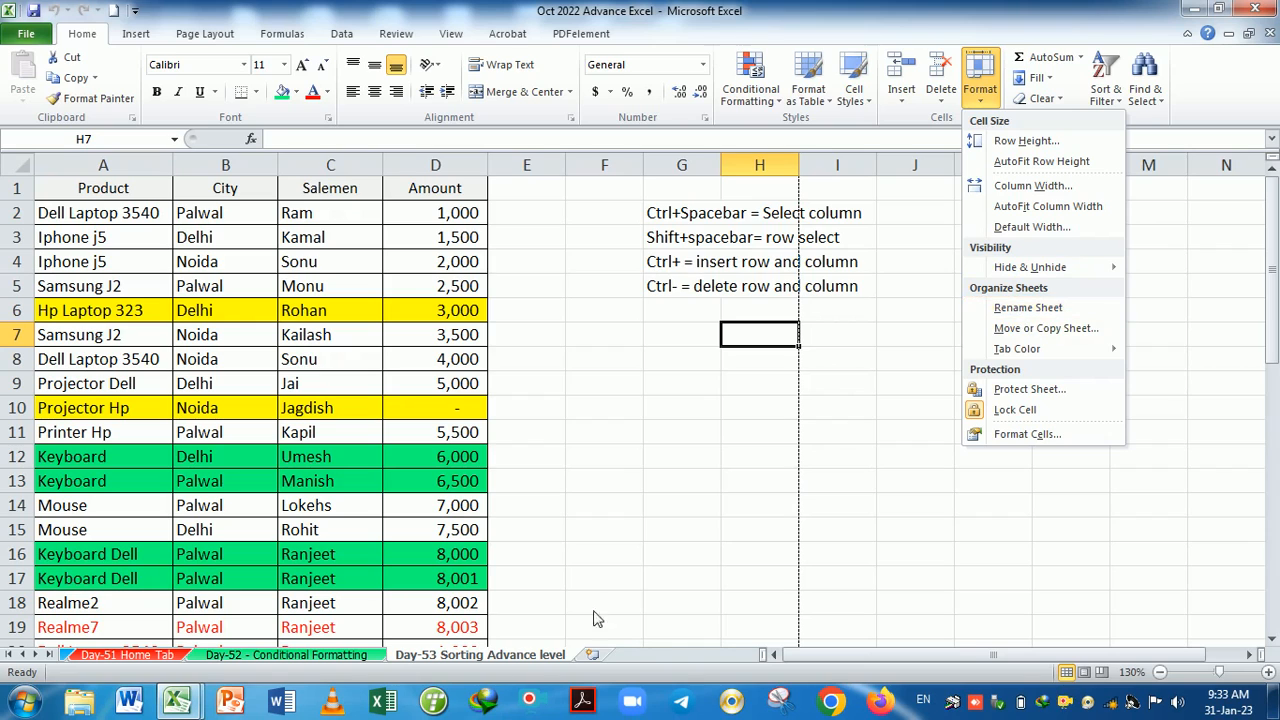
left_click(352, 657)
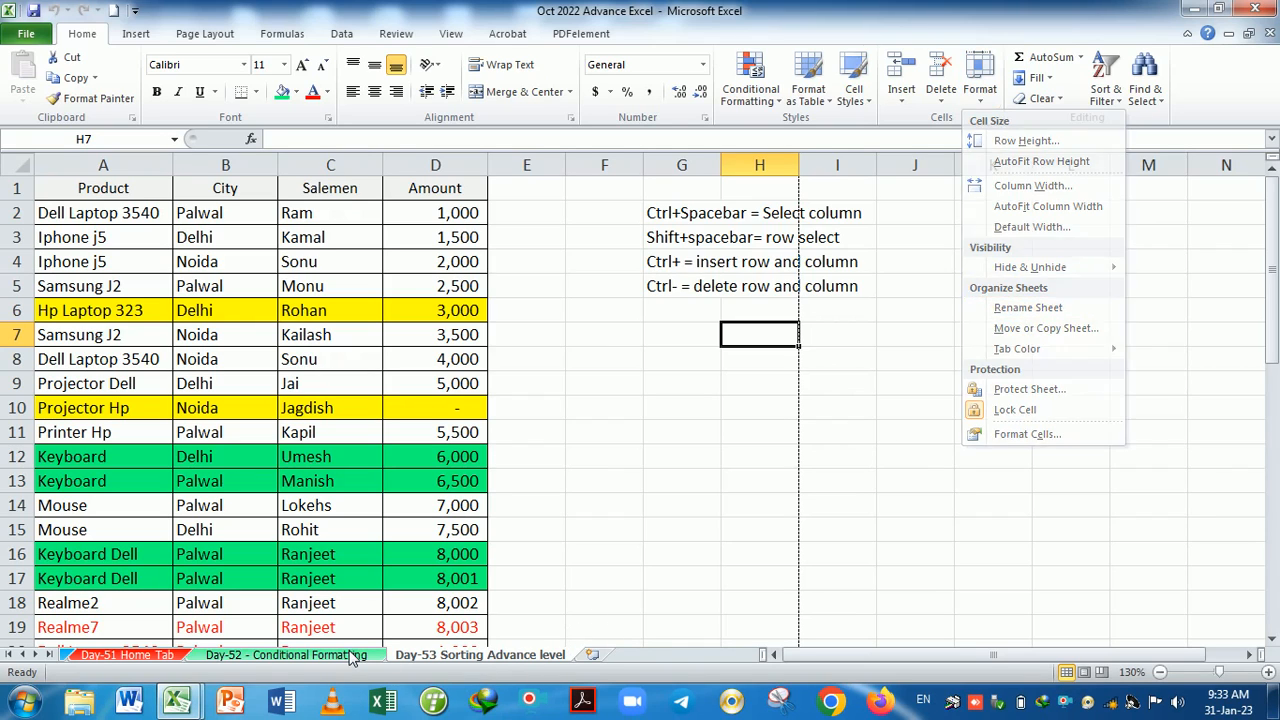
left_click(598, 538)
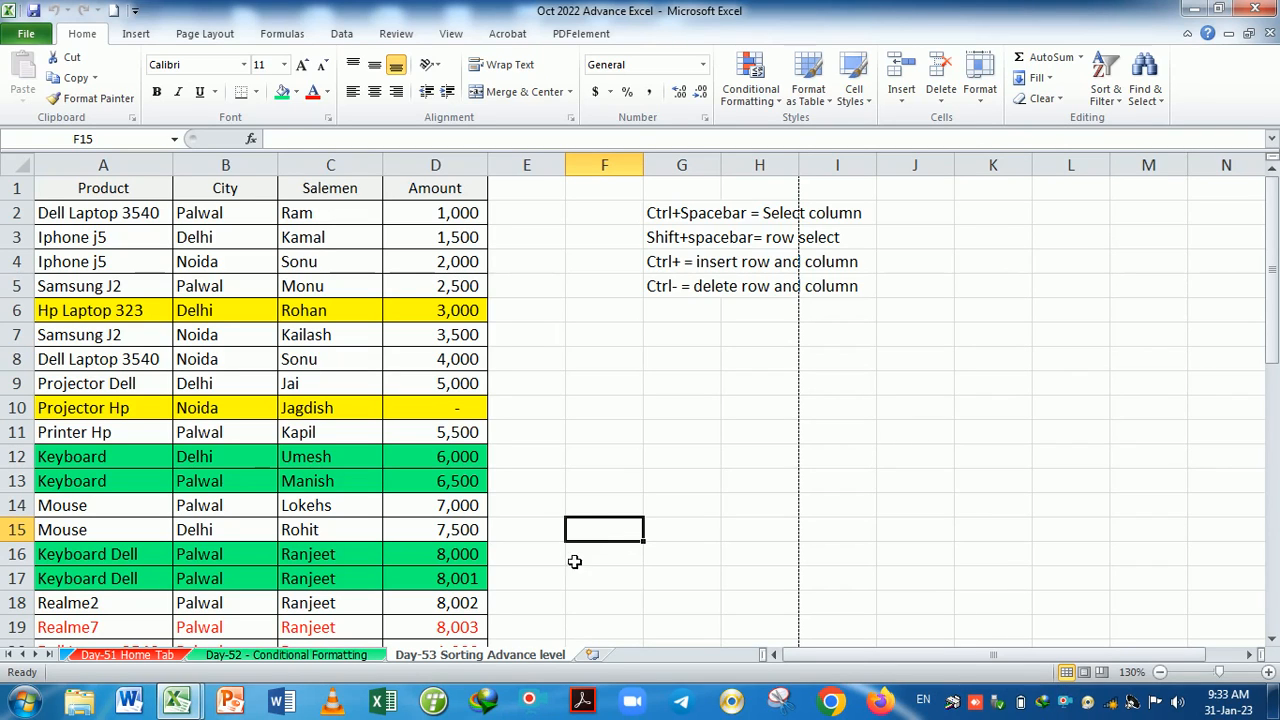
left_click(362, 658)
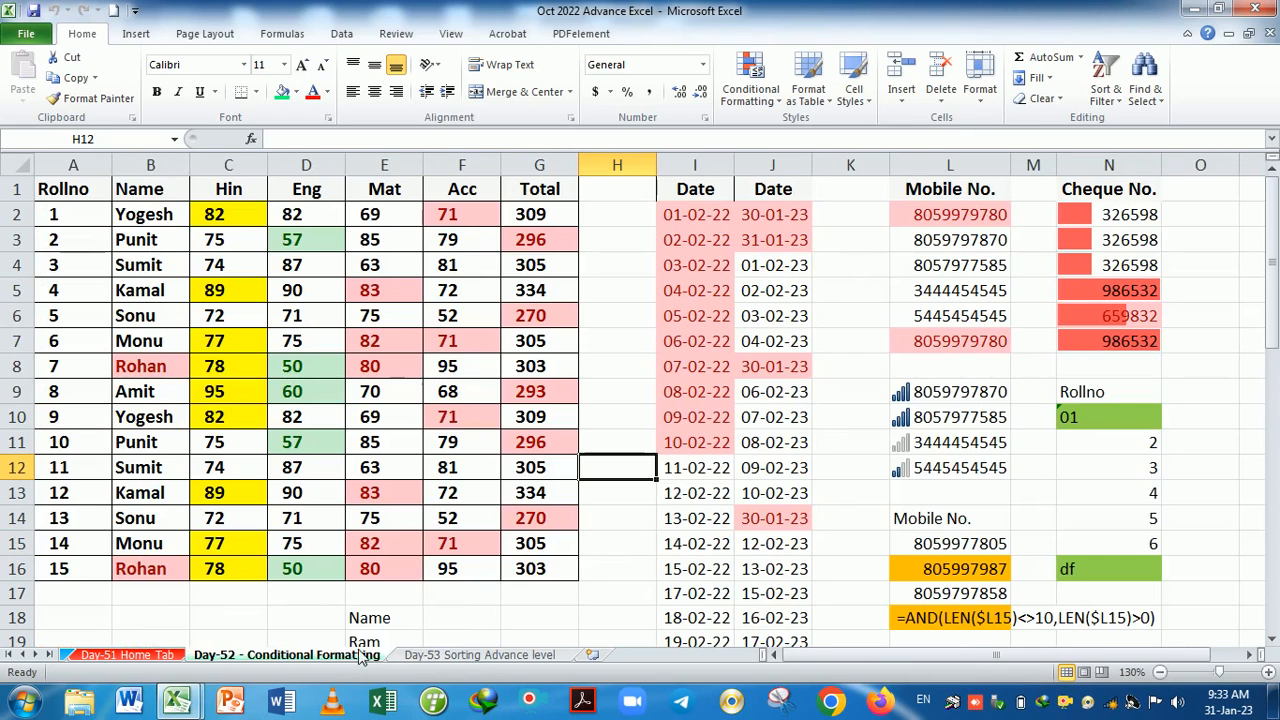
left_click(435, 660)
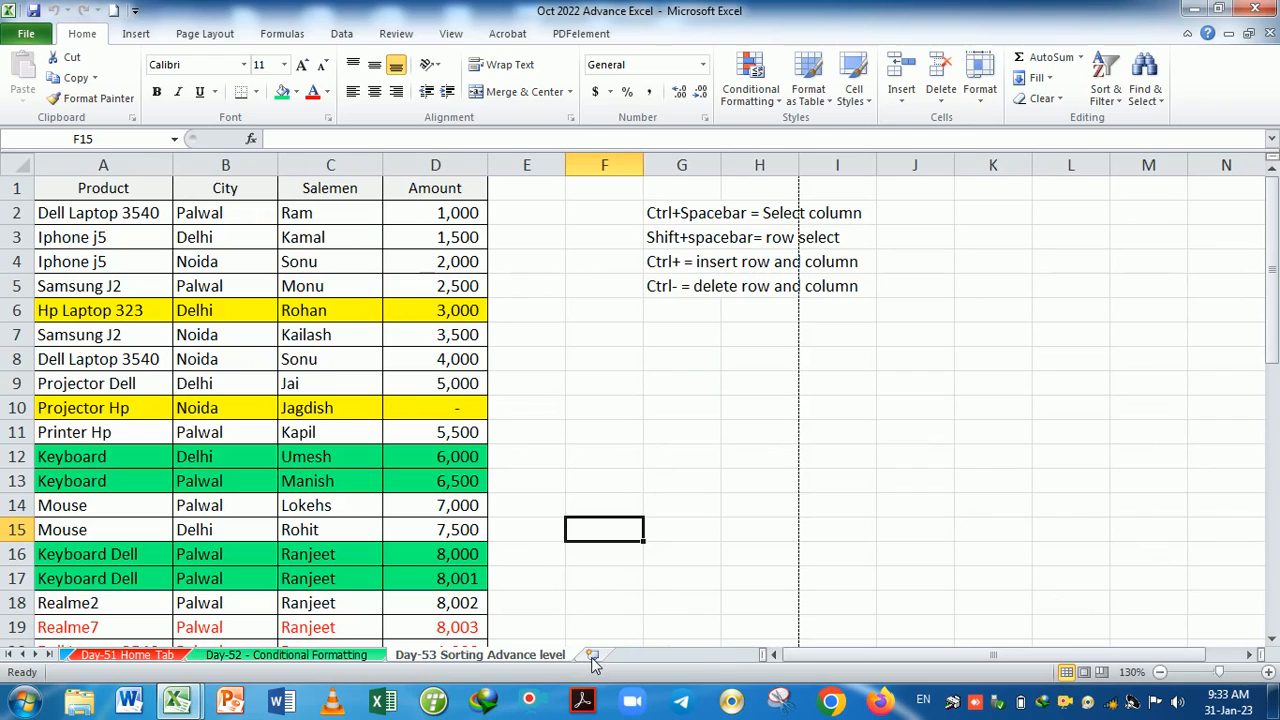
left_click(593, 656)
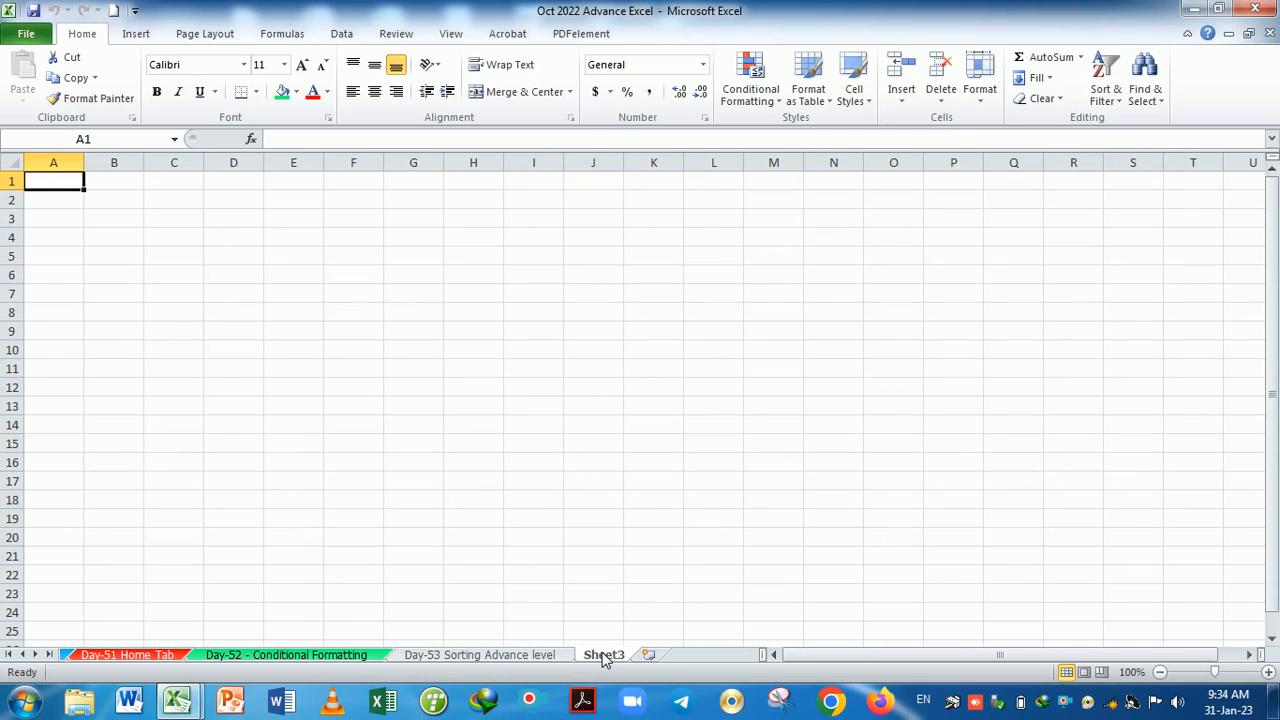
Rename Sheet3 to 'Day-54 Sorting', retyping it after an initial typo.
double_click(604, 656)
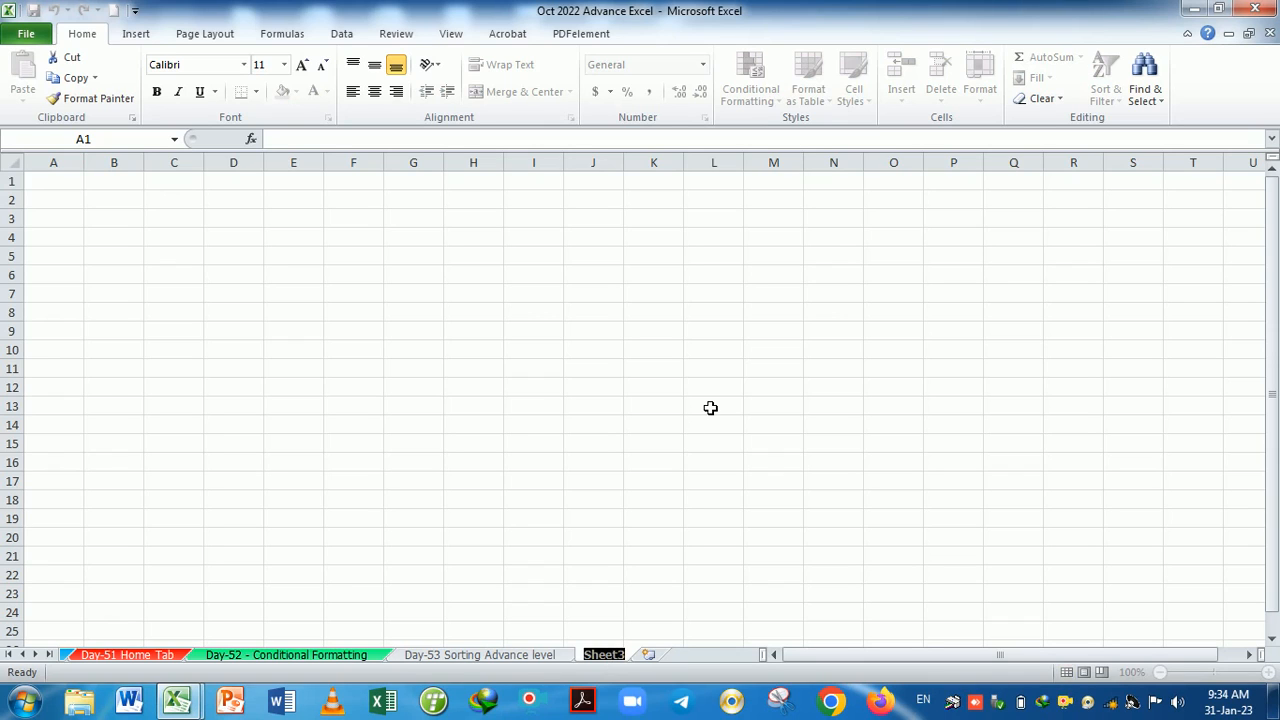
type("Day-54 Sortingh")
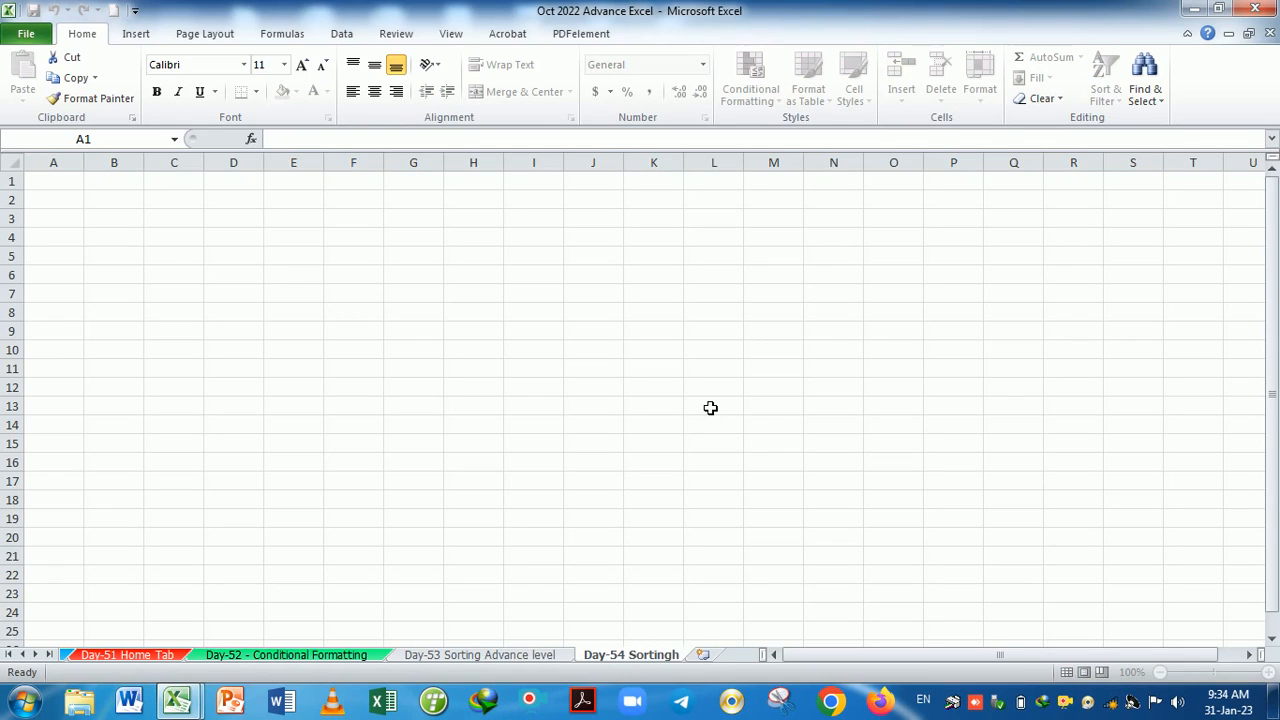
key("BackSpace")
key("Escape")
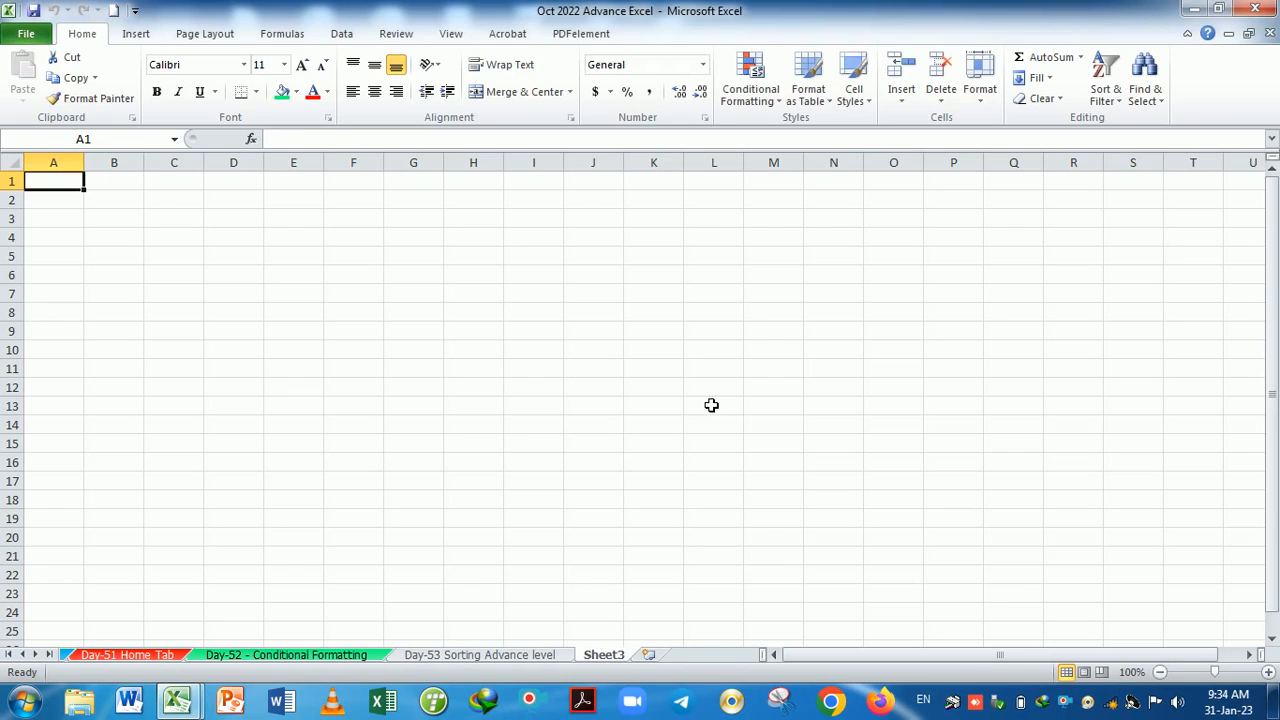
double_click(620, 658)
type("D")
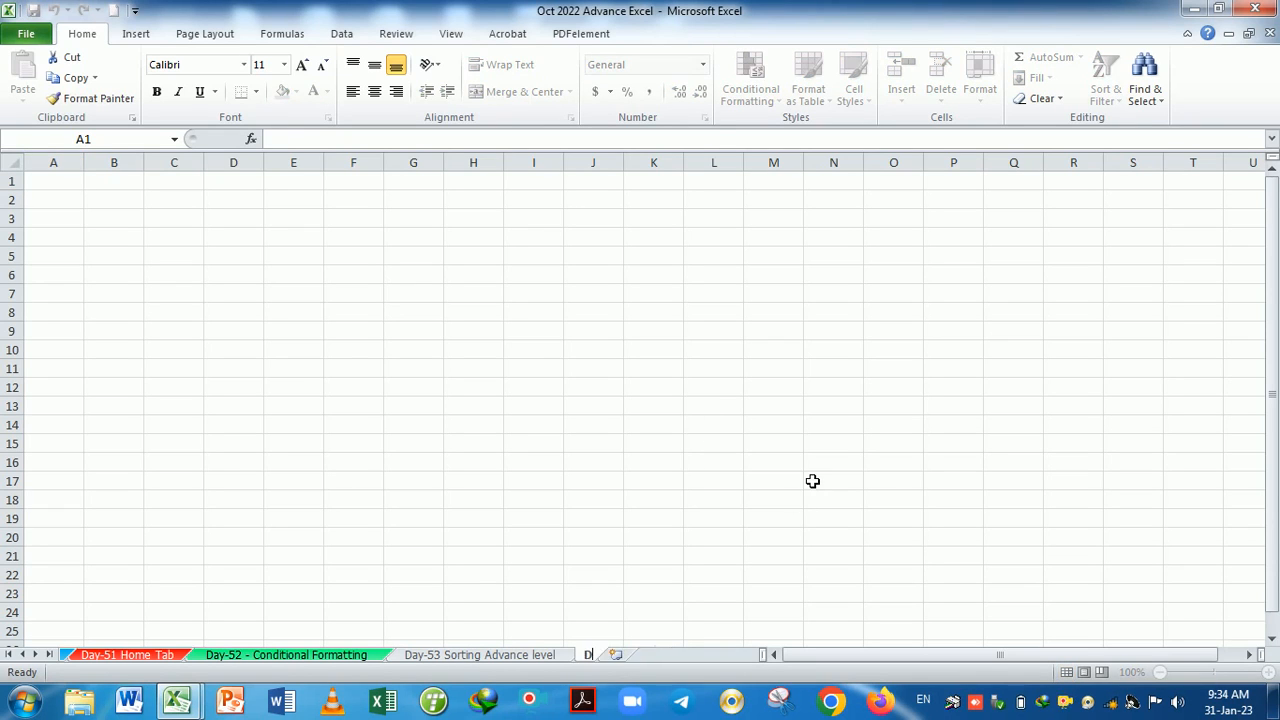
type("ay-54")
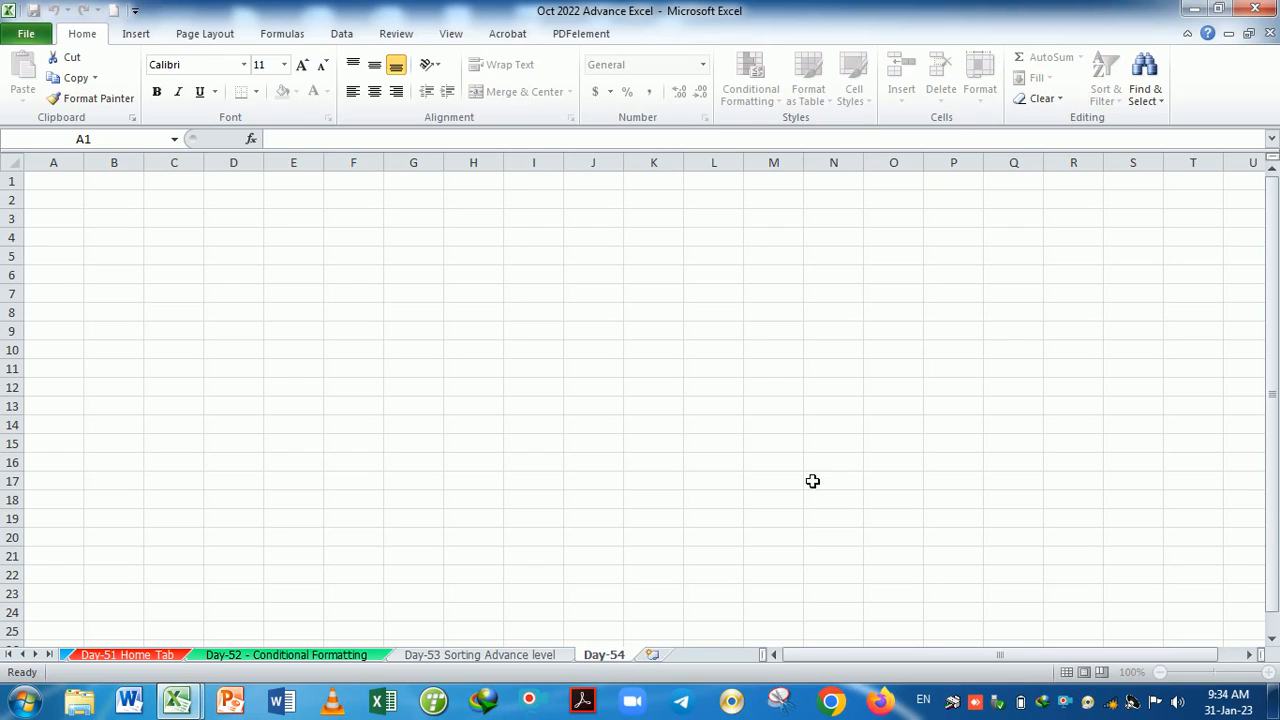
type(" Sorting")
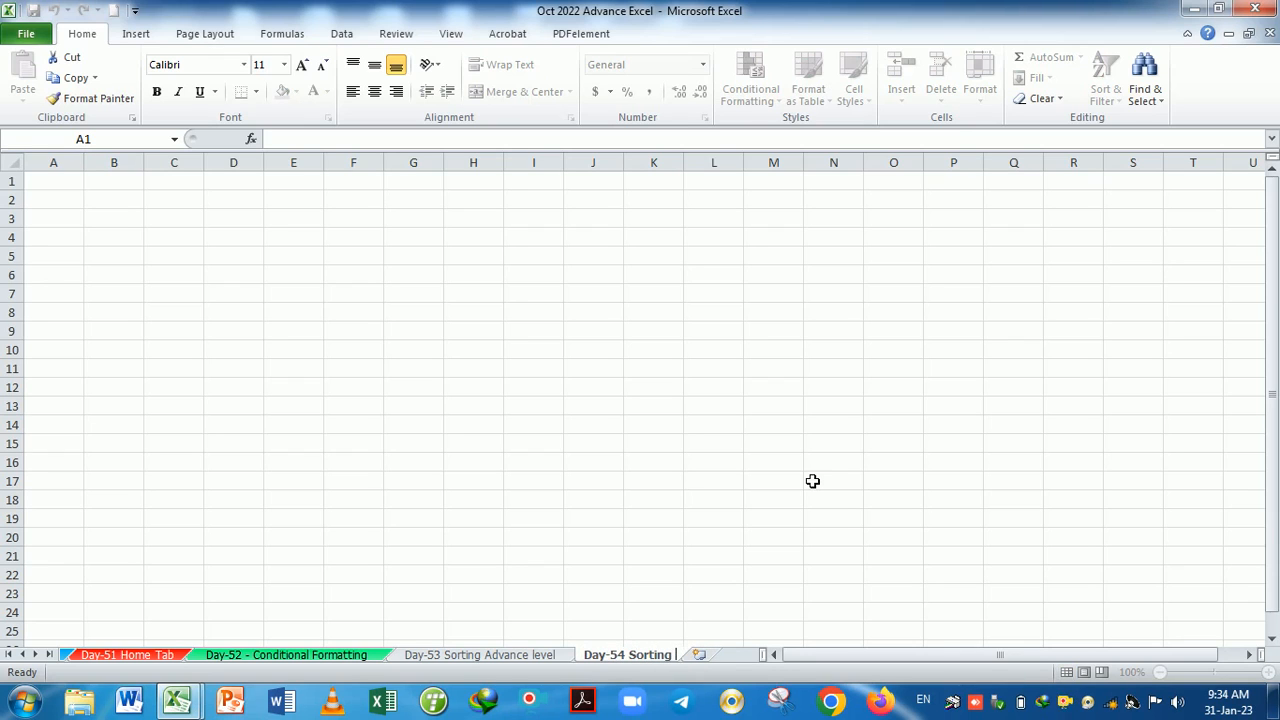
left_click_drag(812, 481, 813, 456)
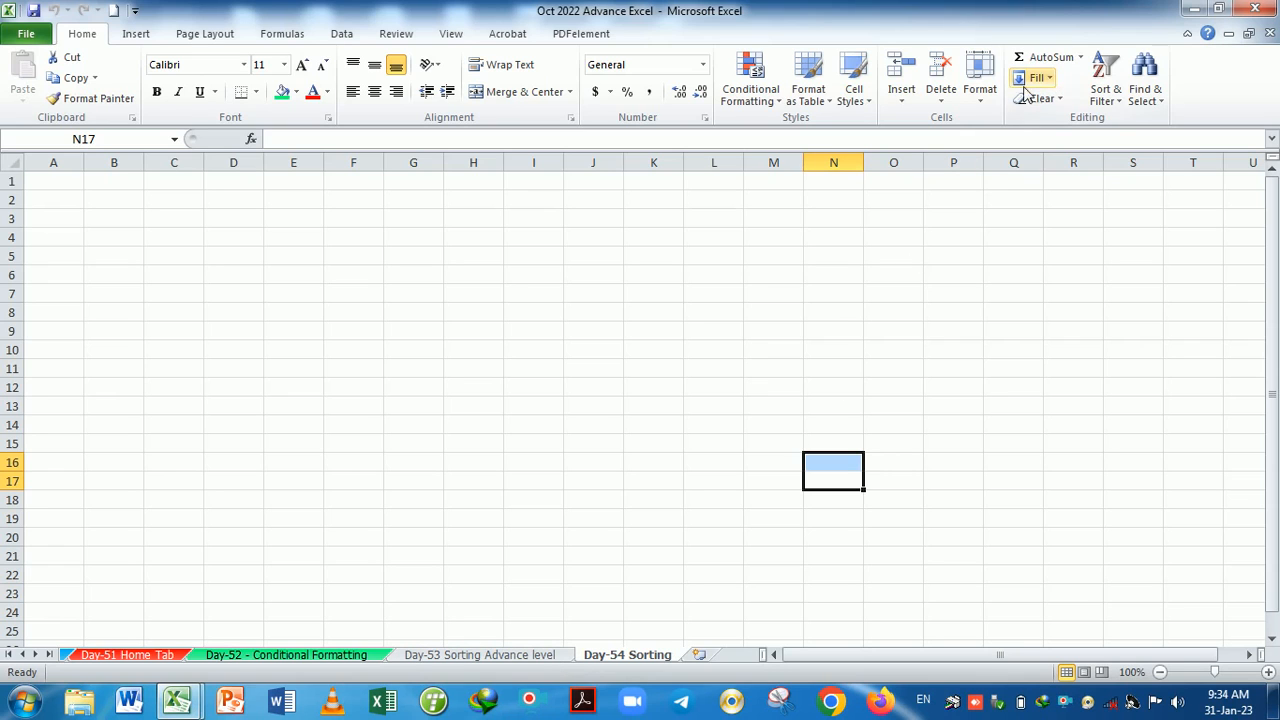
Try Rename Sheet from Format and the tab menu, leaving the name Day-54 Sorting unchanged.
left_click(984, 96)
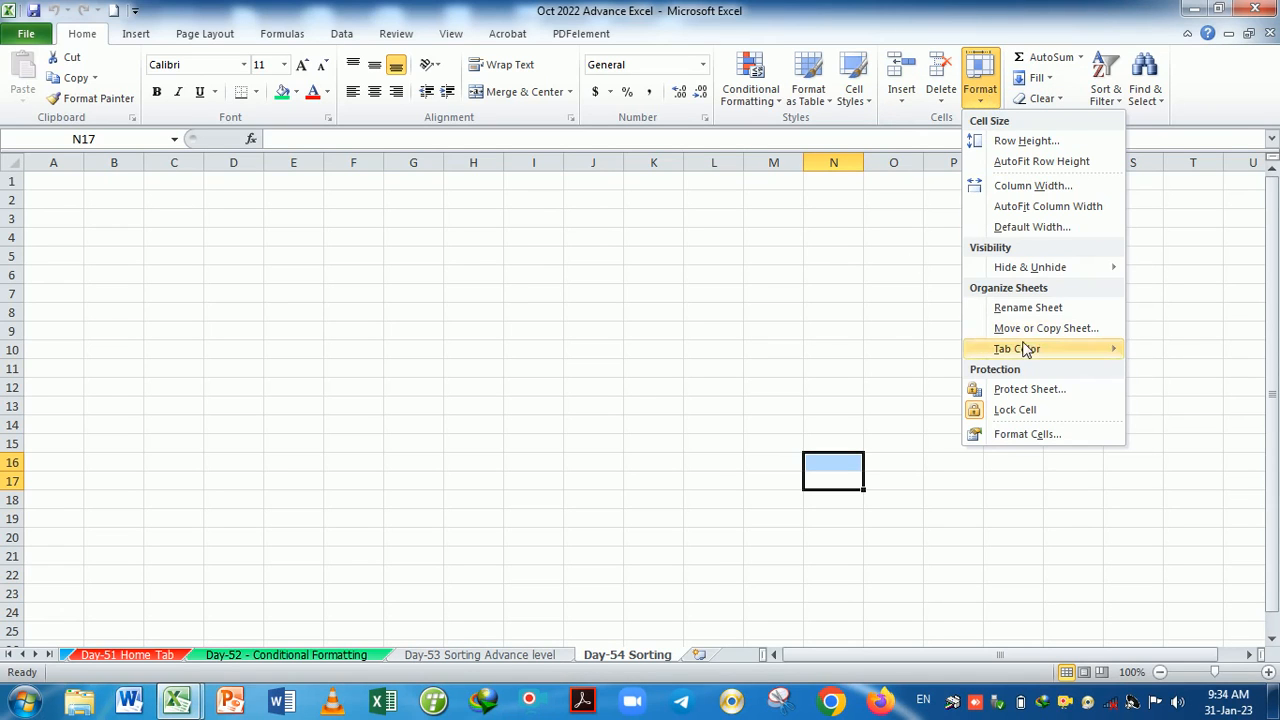
left_click(1038, 313)
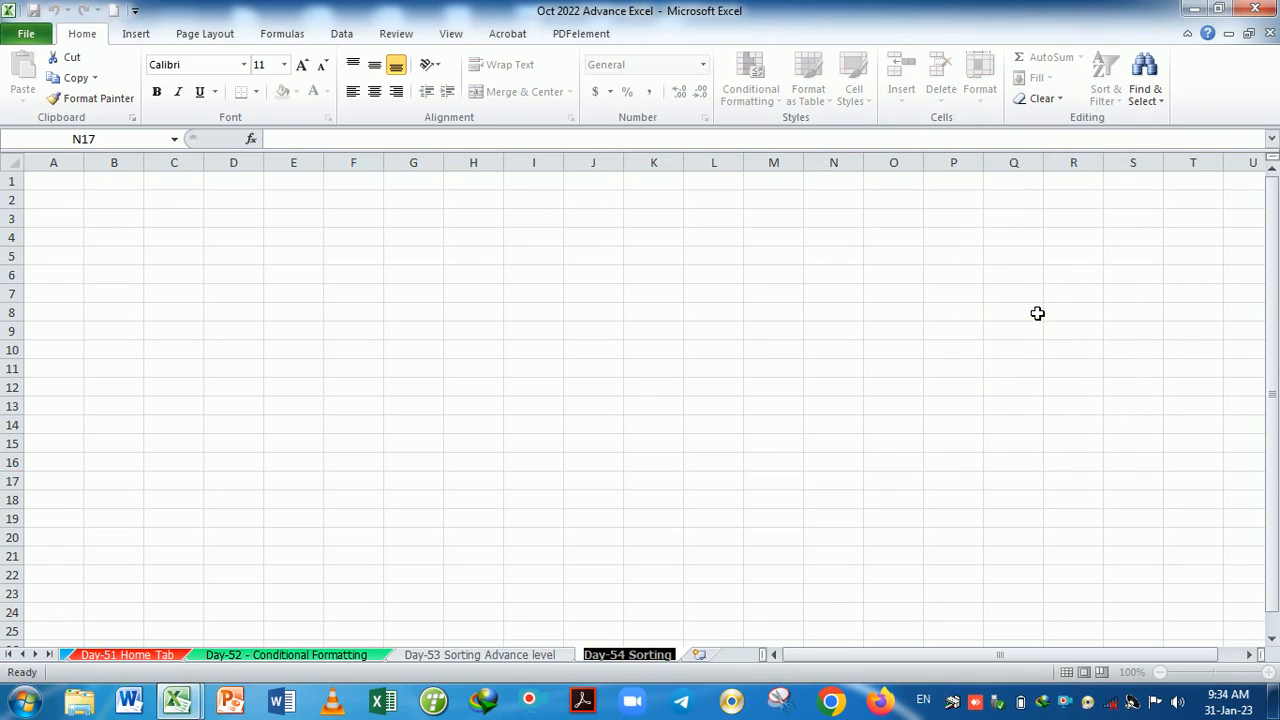
left_click(975, 368)
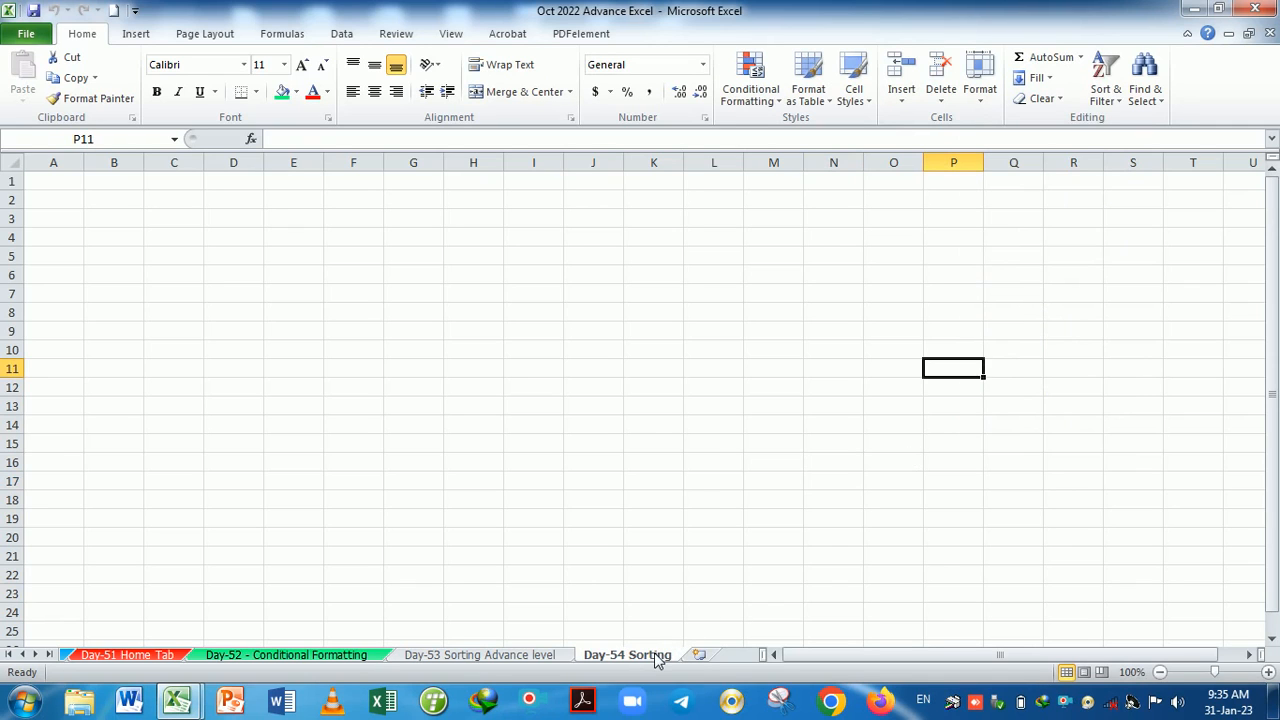
right_click(657, 658)
left_click(722, 492)
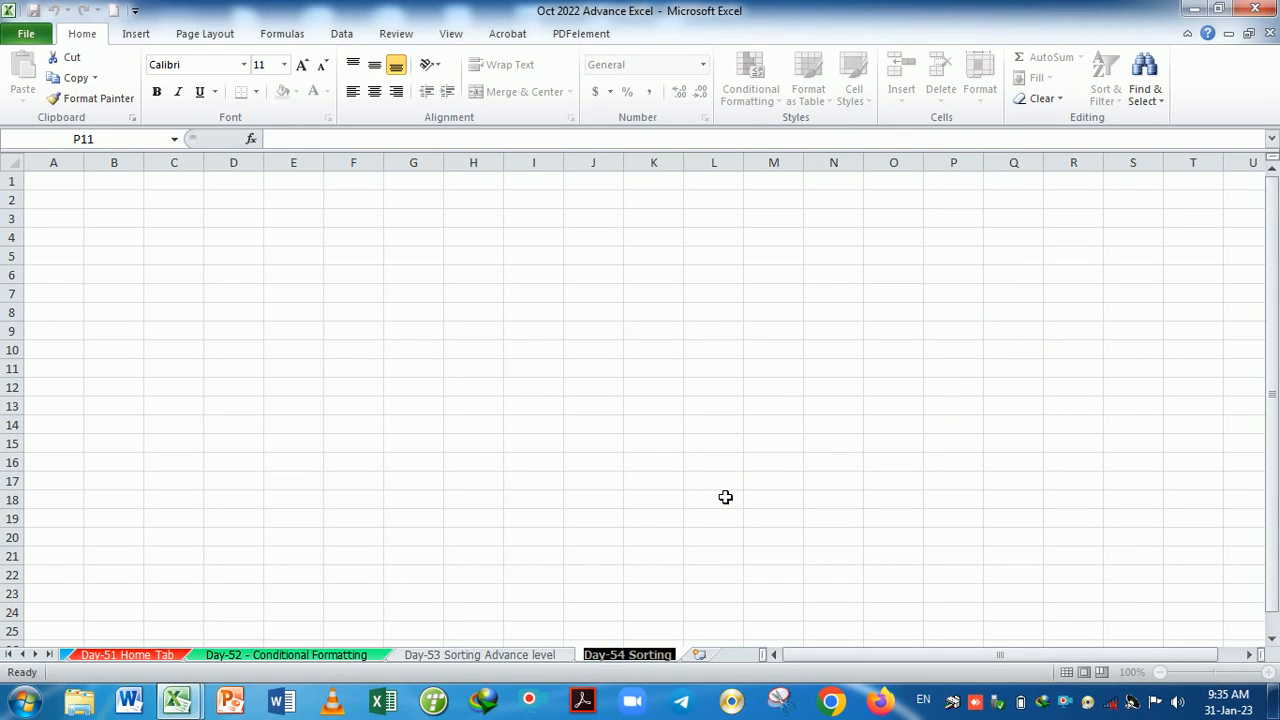
left_click(790, 486)
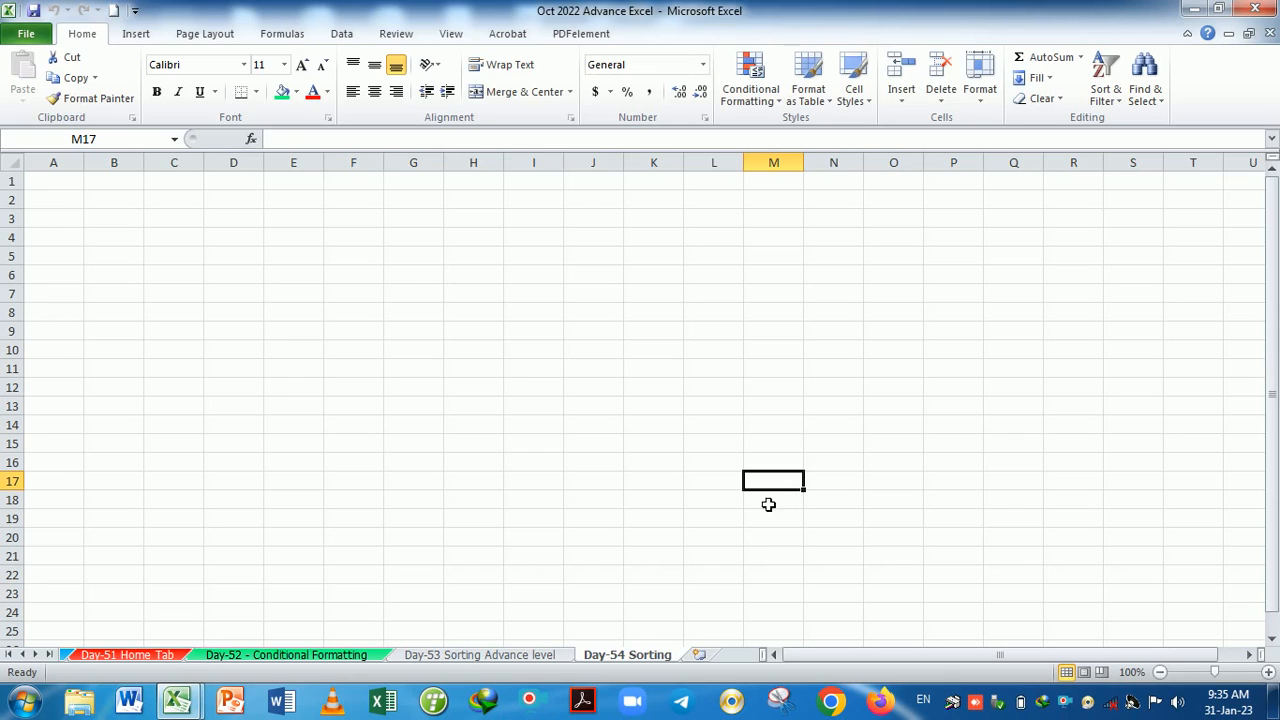
left_click(983, 98)
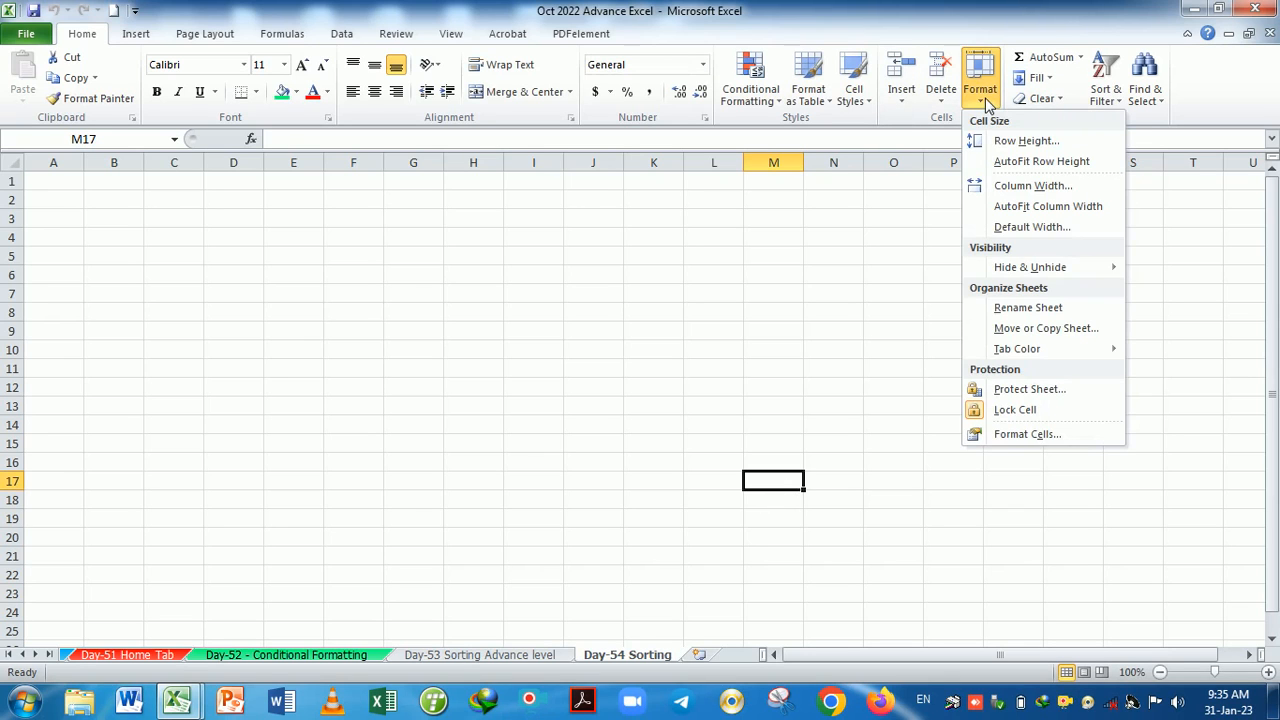
Drag sheet tabs to reorder, leaving Day-54 Sorting after Day-53 Sorting Advance level.
left_click(1046, 330)
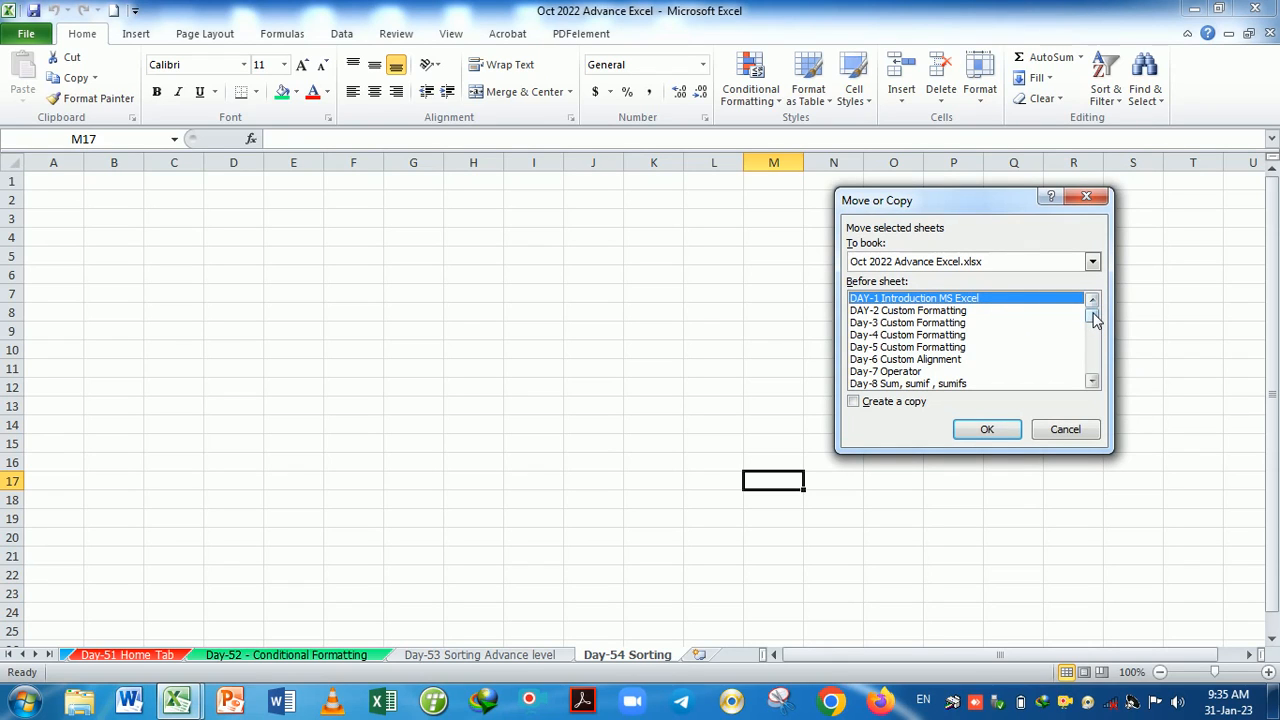
left_click(1102, 197)
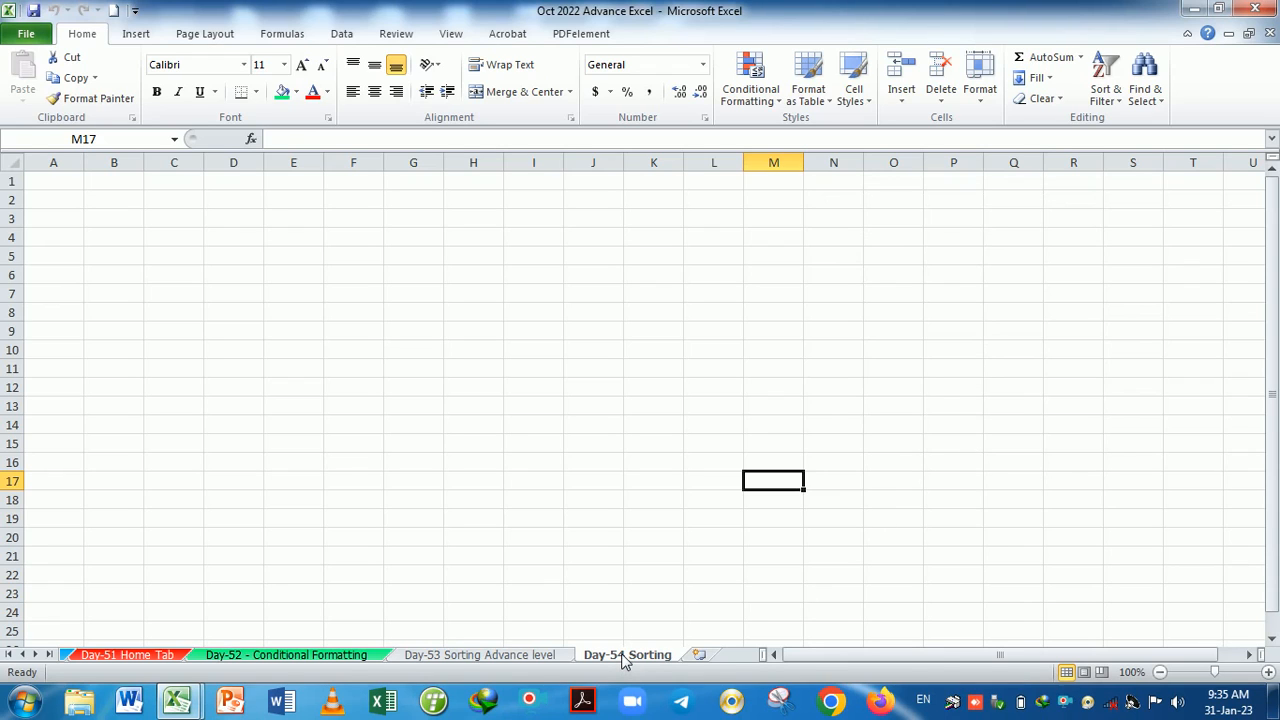
left_click_drag(623, 660, 350, 667)
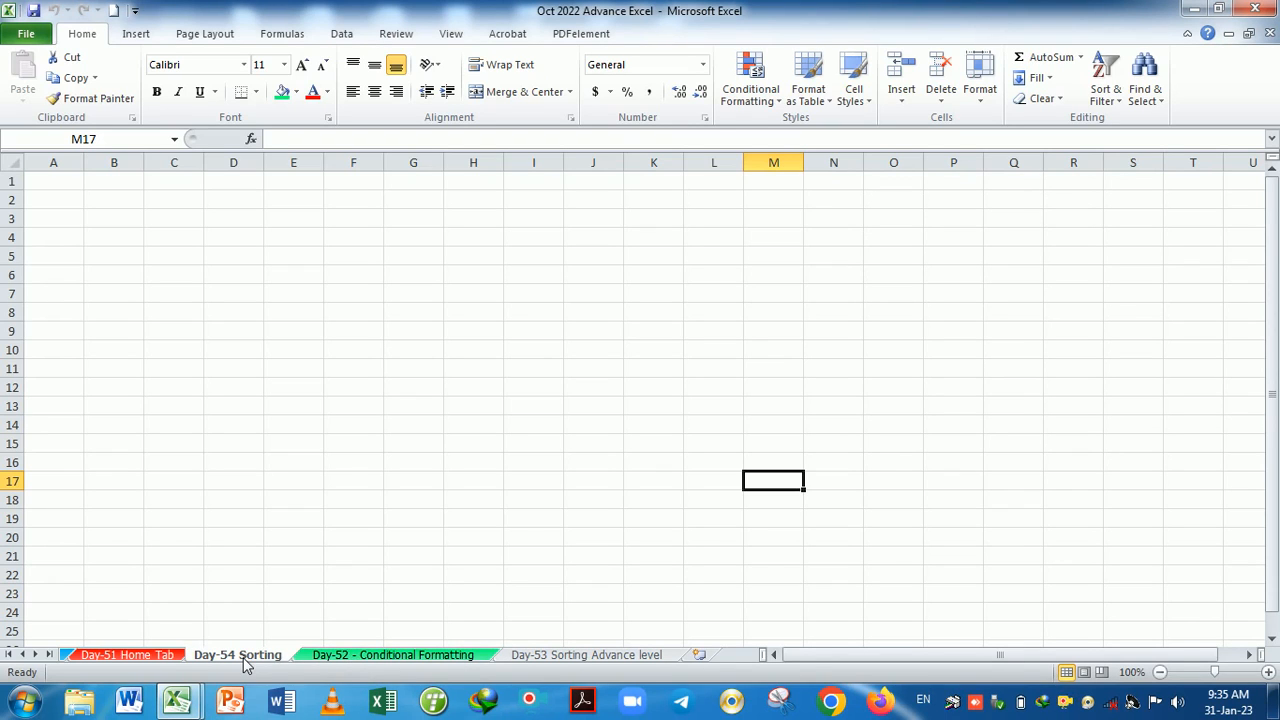
left_click_drag(248, 662, 588, 662)
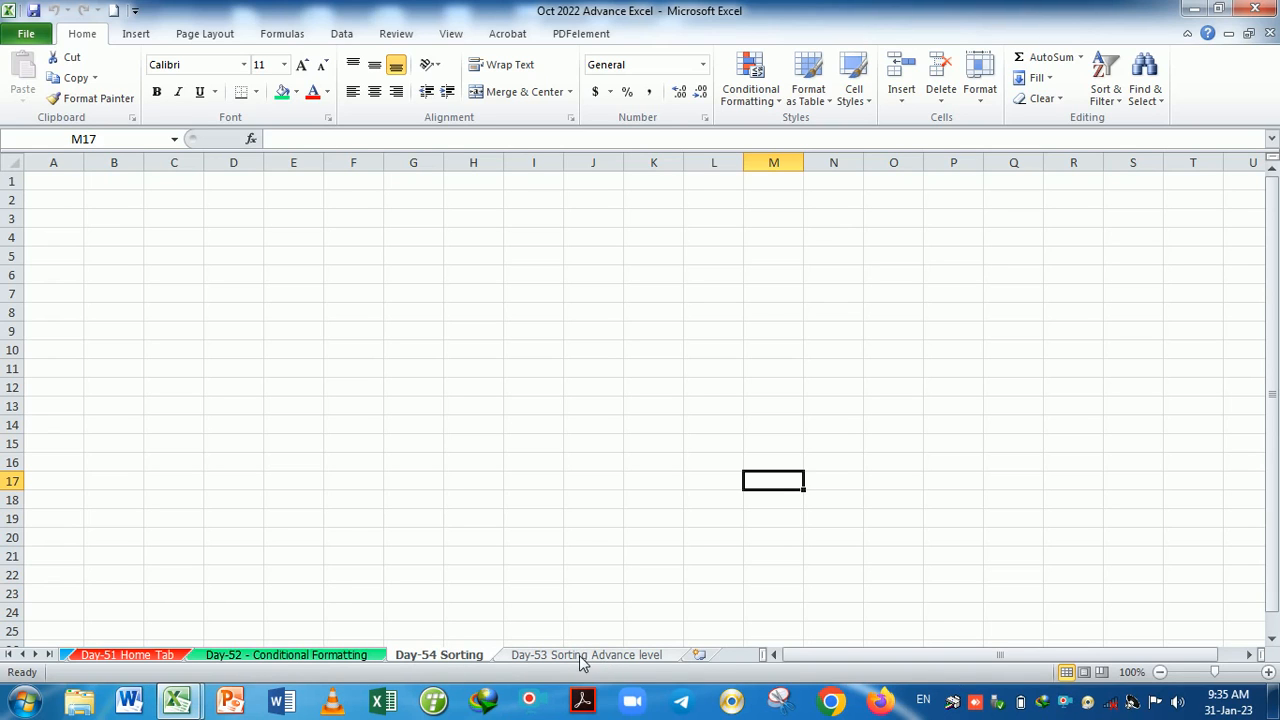
left_click_drag(580, 663, 440, 664)
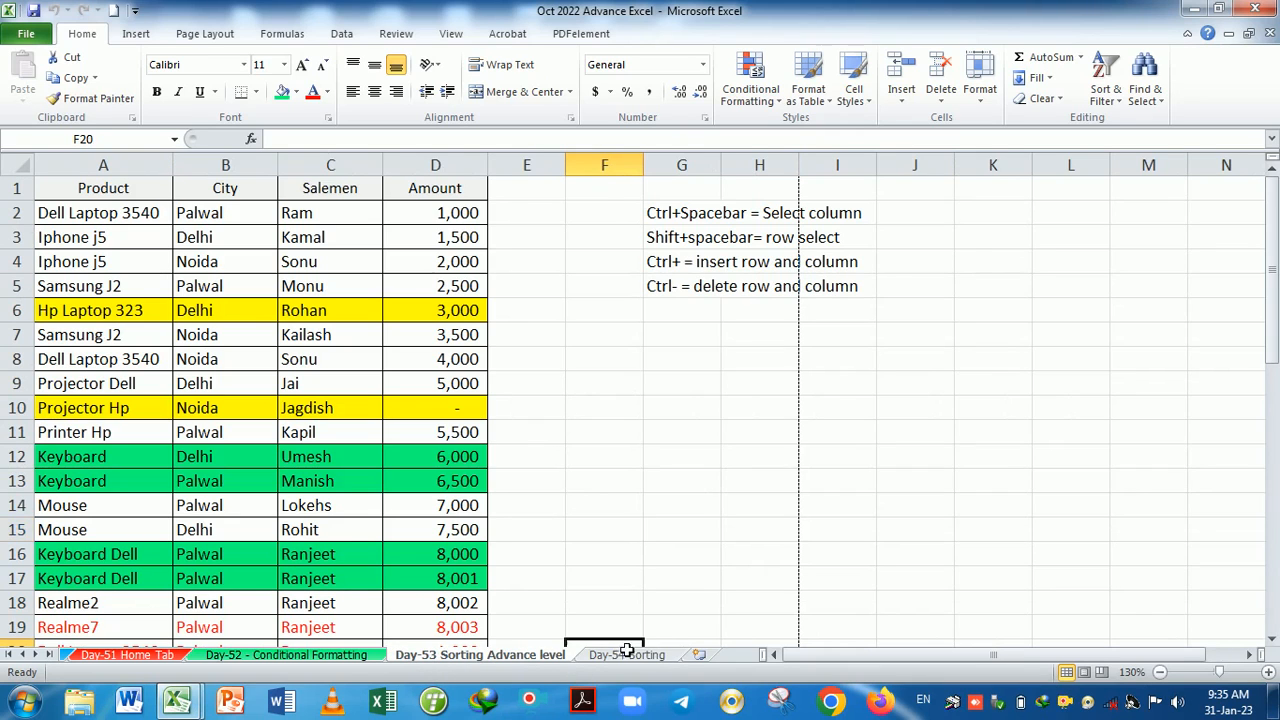
Move Day-54 Sorting before DAY-1 Introduction MS Excel with Format > Move or Copy Sheet.
left_click(625, 660)
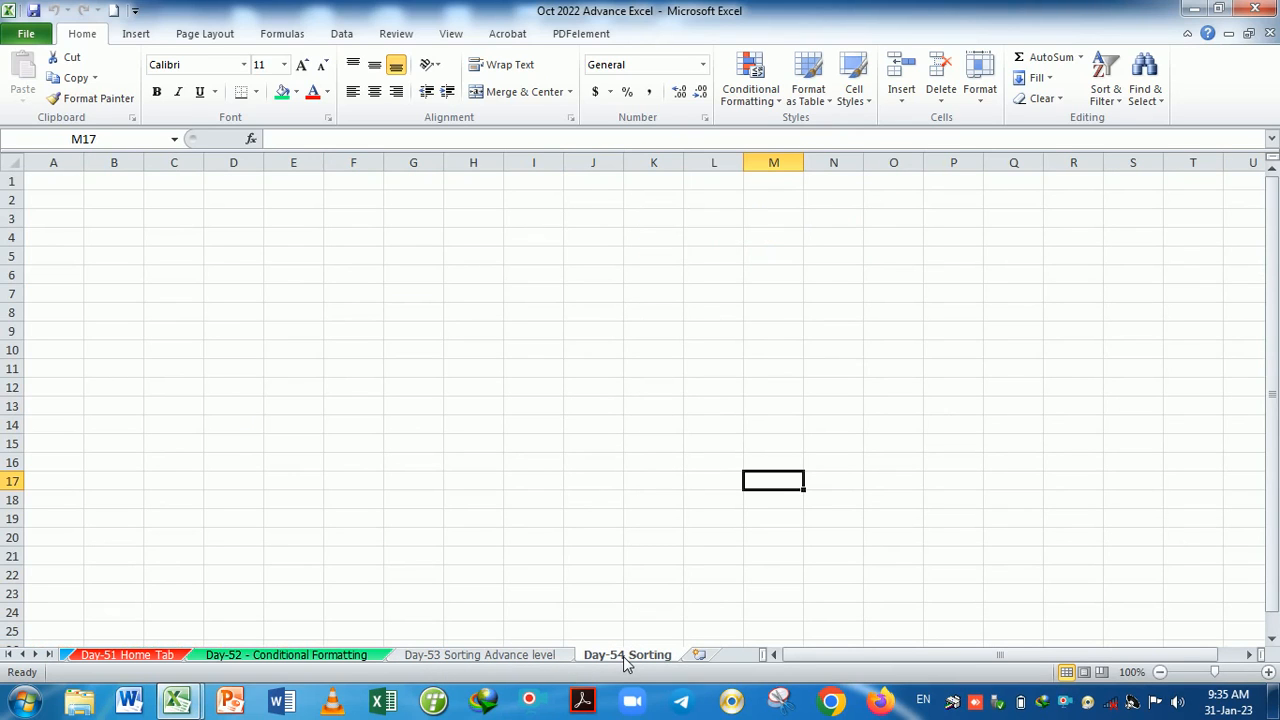
left_click(980, 80)
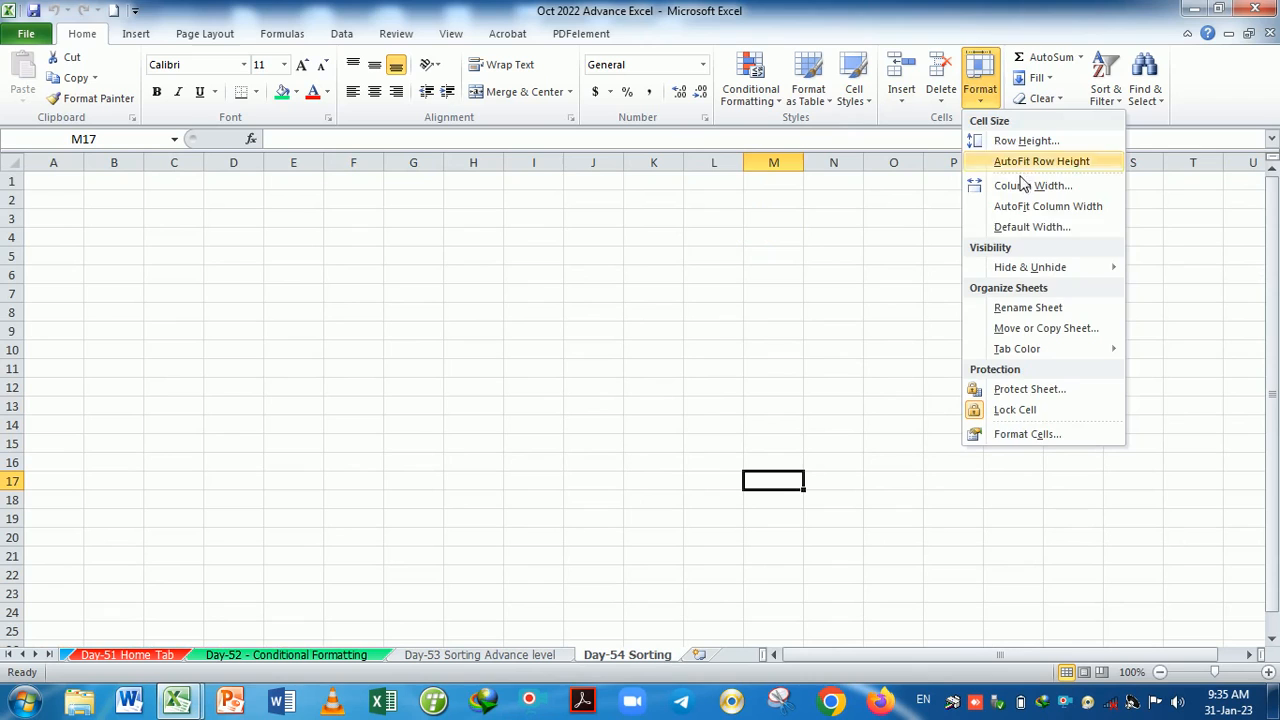
left_click(1030, 331)
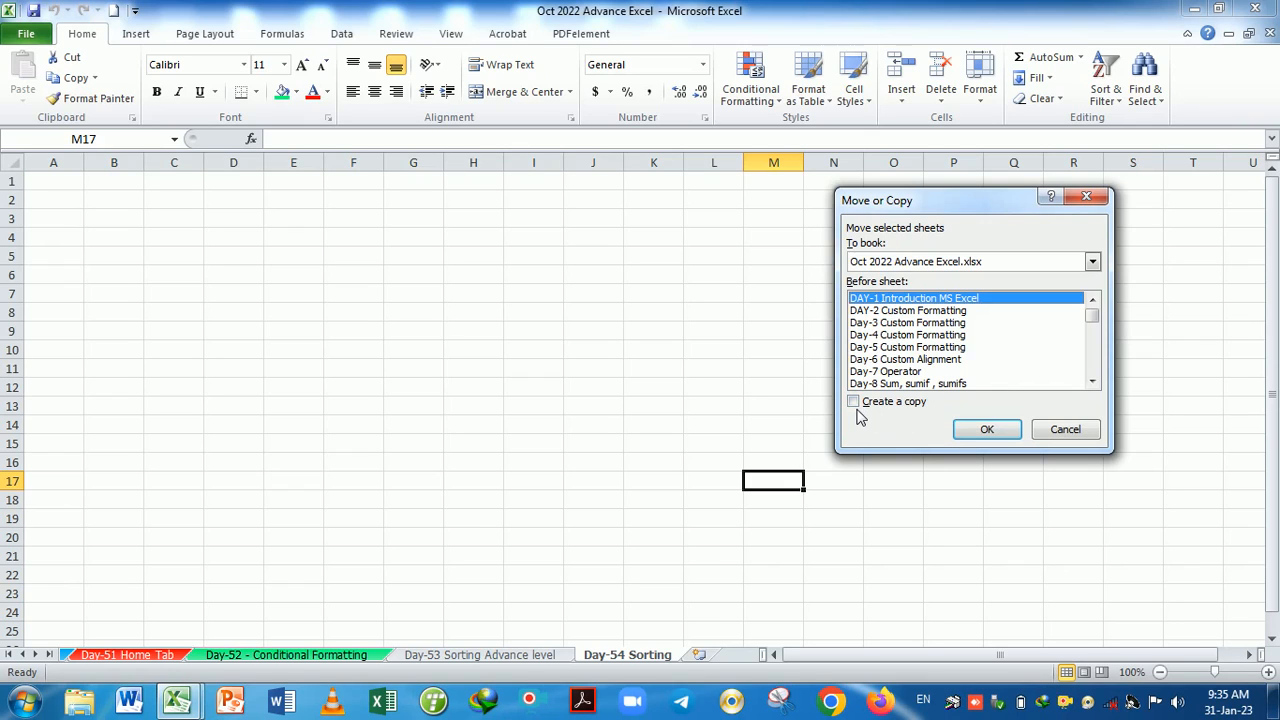
left_click(986, 432)
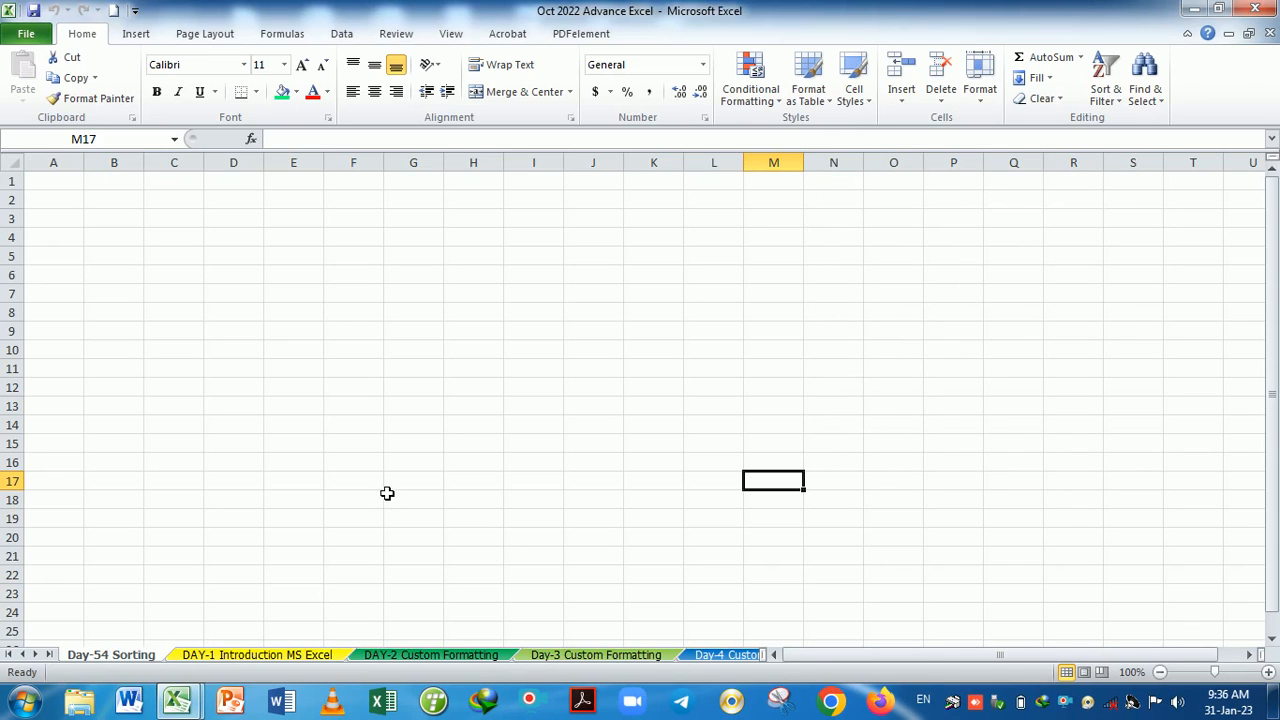
Copy Day-54 Sorting to the end with Move or Copy, (move to end) and Create a copy.
left_click(220, 662)
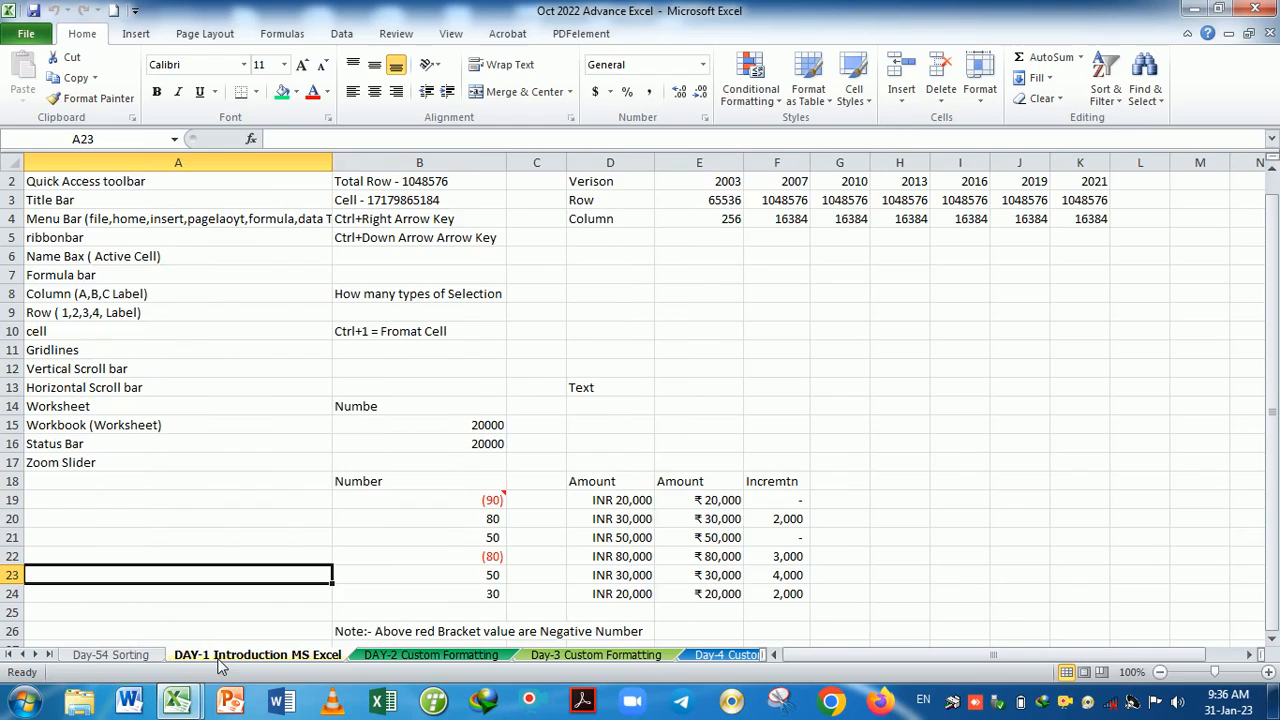
left_click(135, 655)
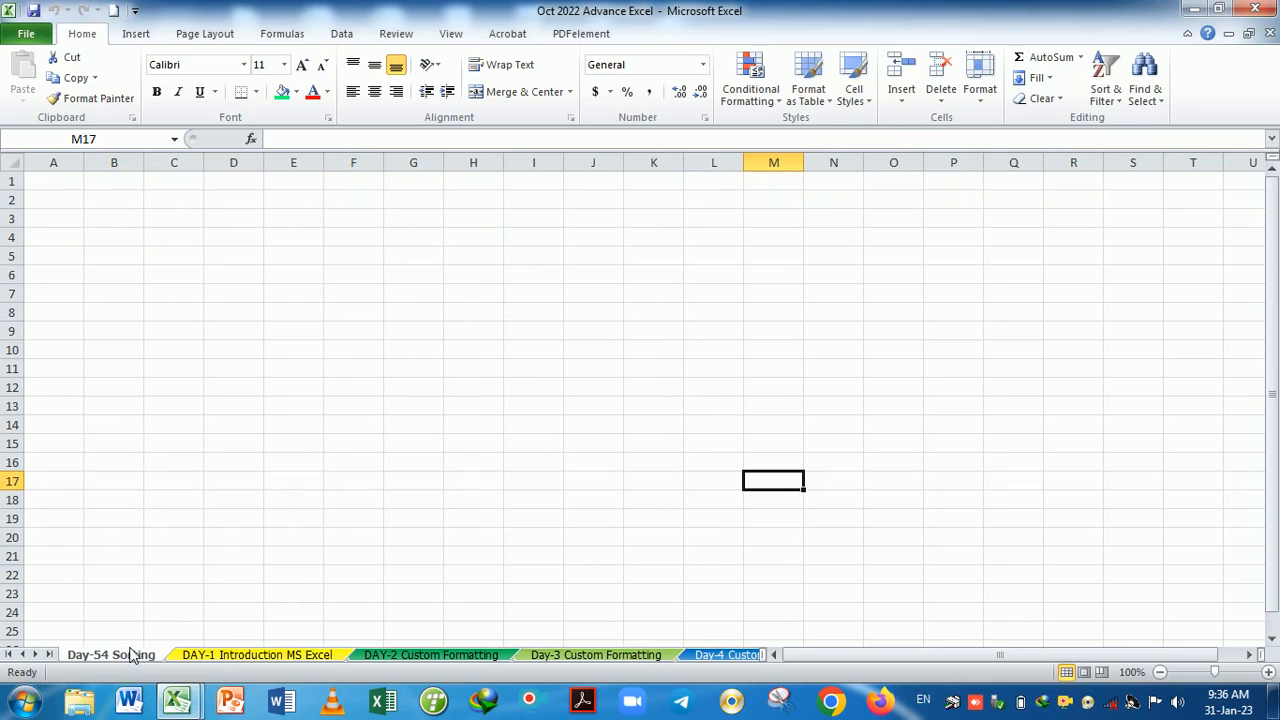
left_click(212, 660)
left_click(150, 656)
right_click(144, 660)
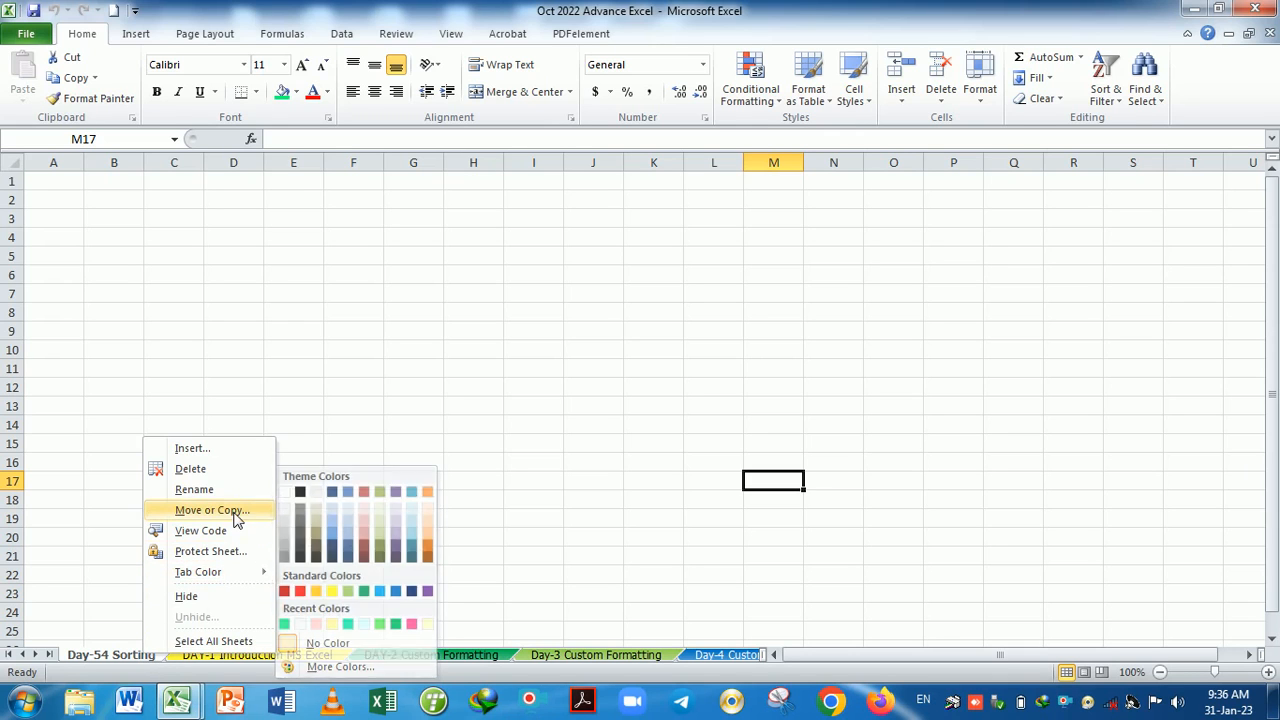
left_click(212, 510)
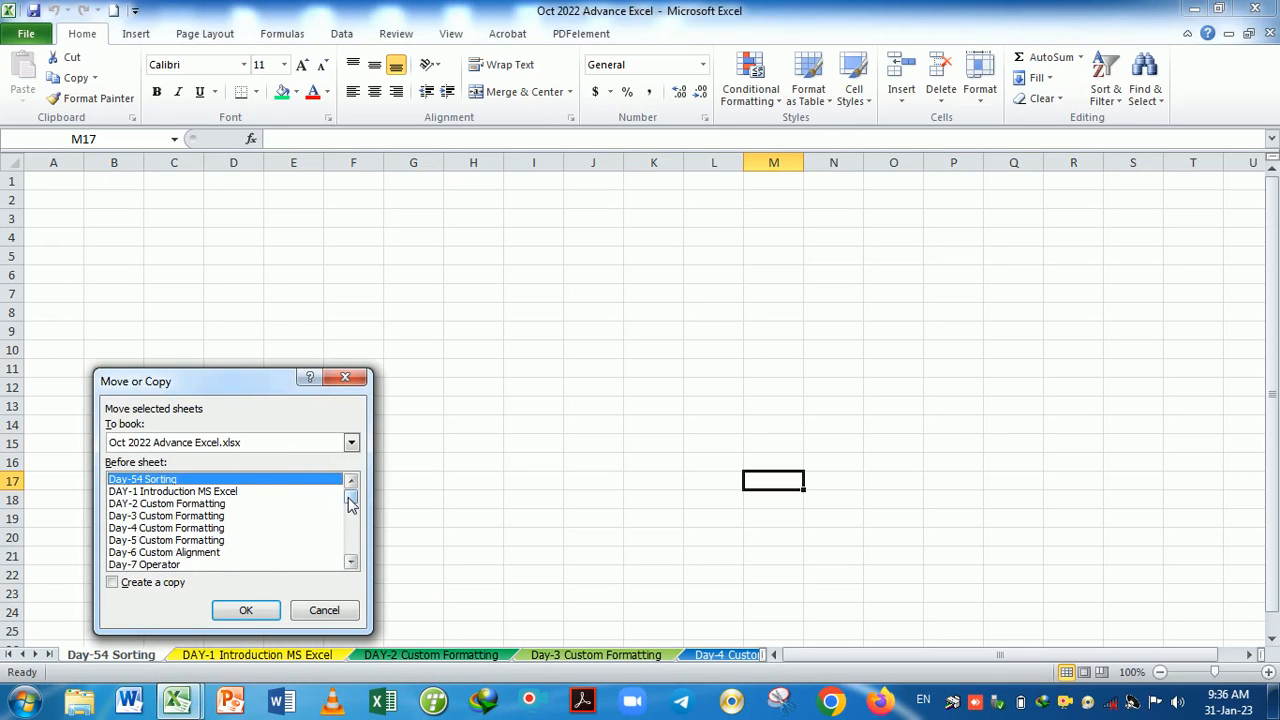
left_click_drag(349, 503, 350, 552)
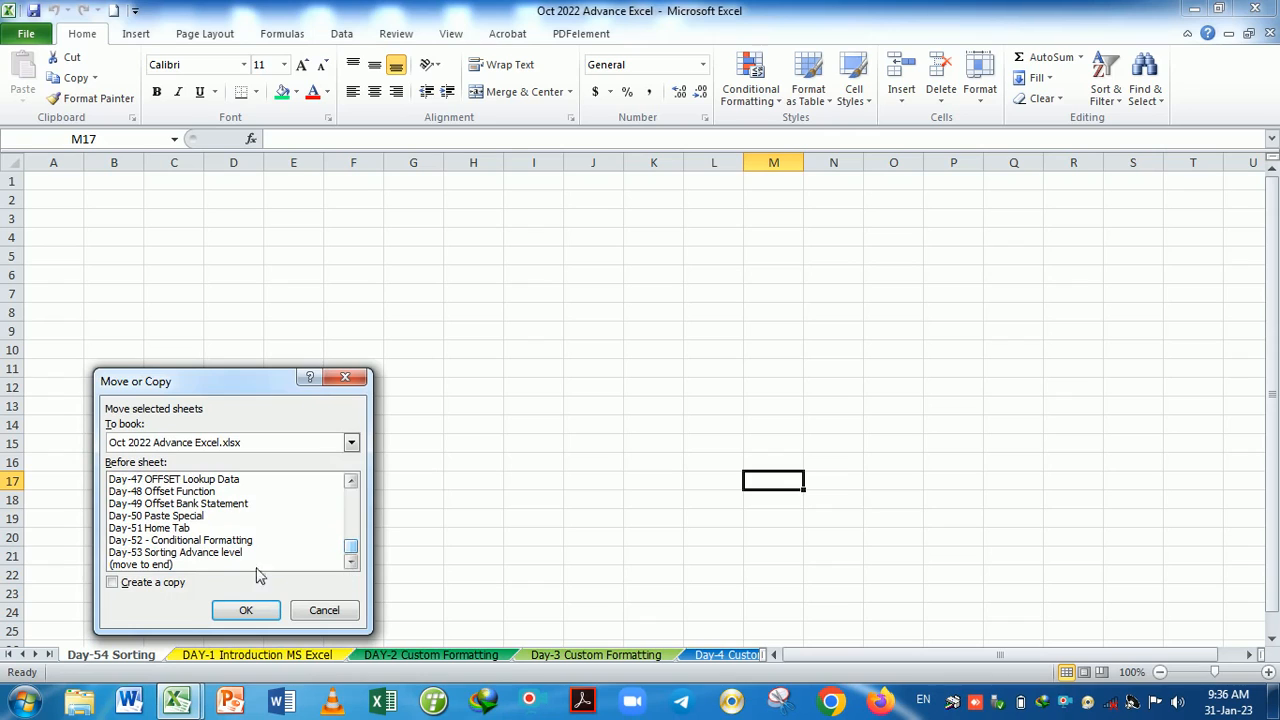
left_click(151, 565)
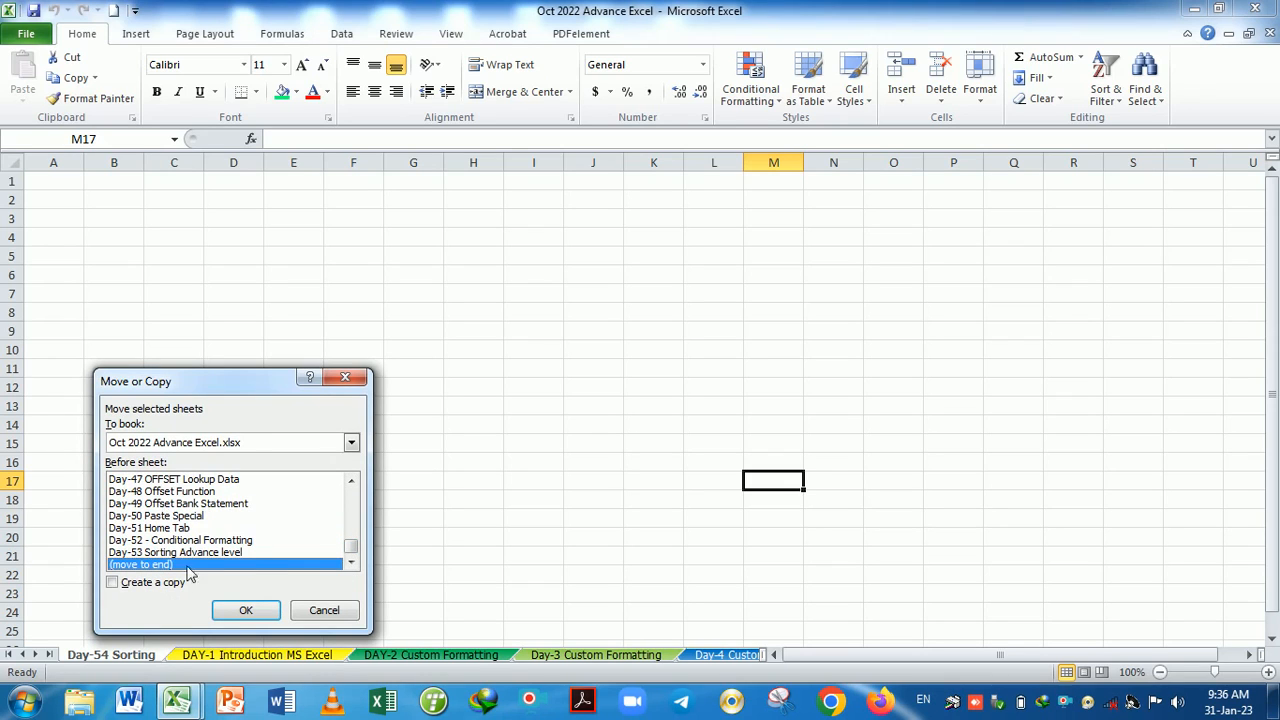
left_click(113, 583)
left_click(245, 609)
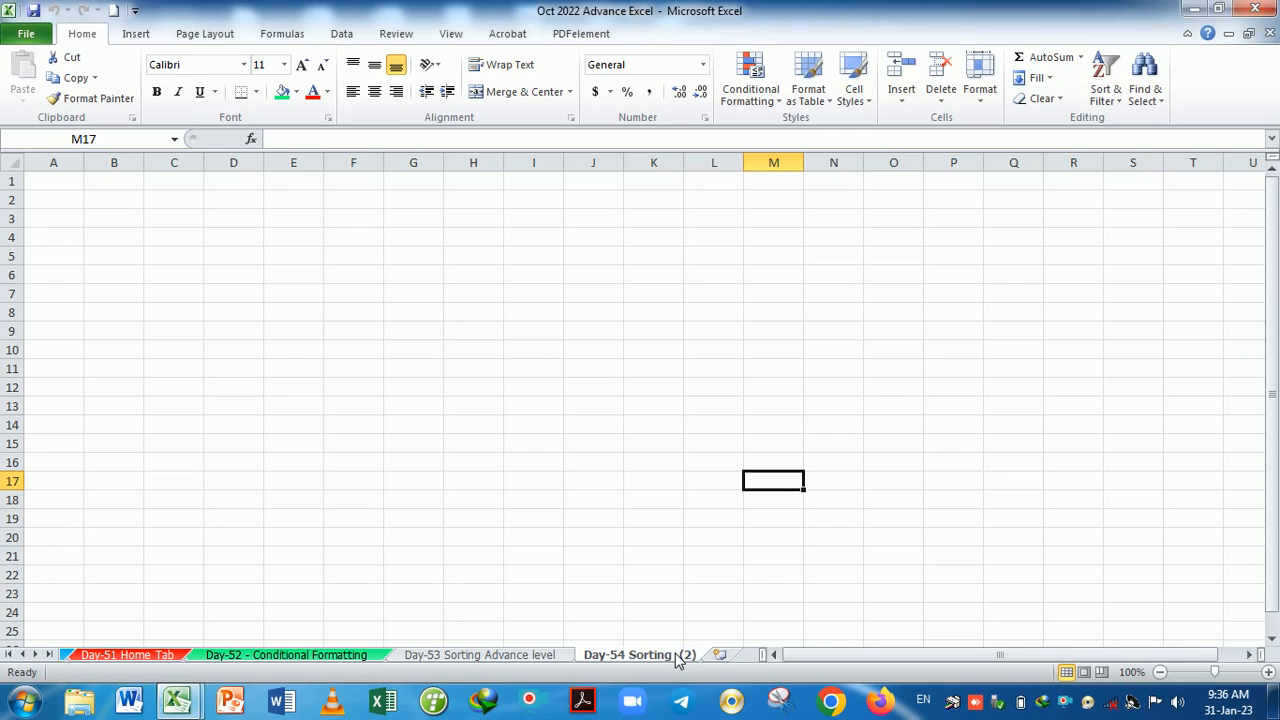
Rename the Day-54 Sorting (2) tab to 'Day-54 Sorting Option', clearing the duplicate-name warning.
right_click(677, 662)
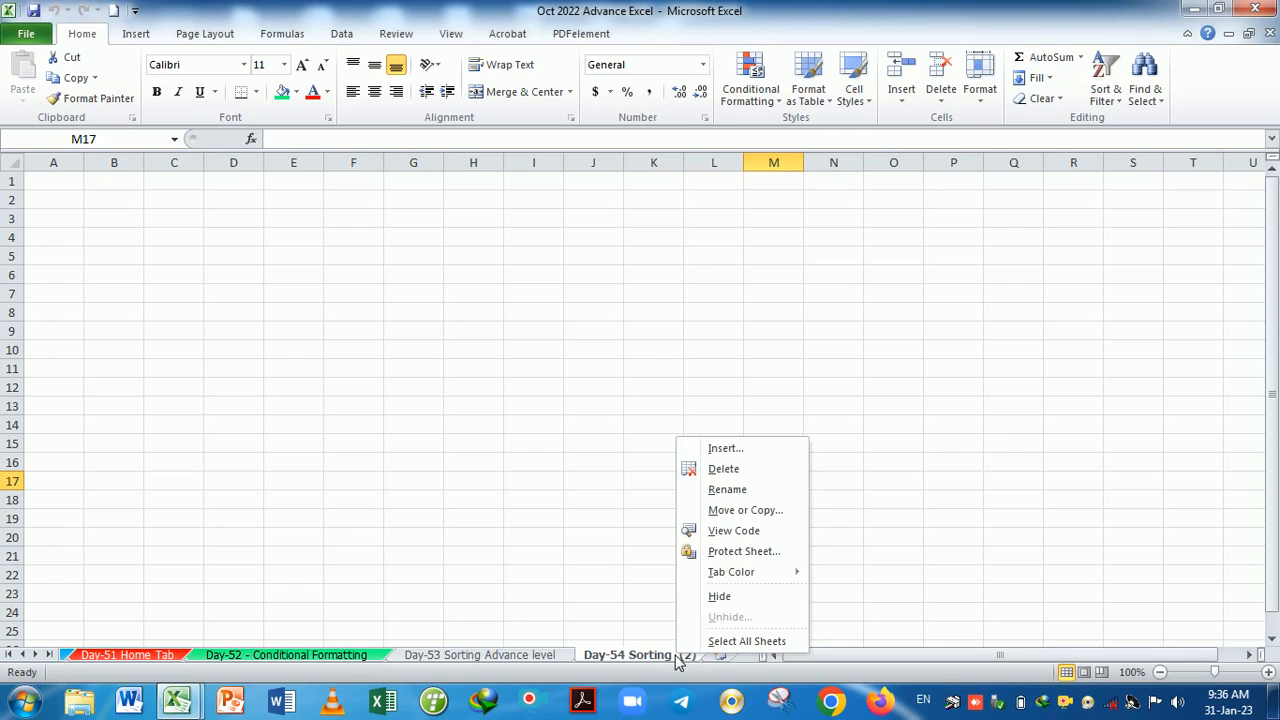
left_click(727, 489)
key("Return")
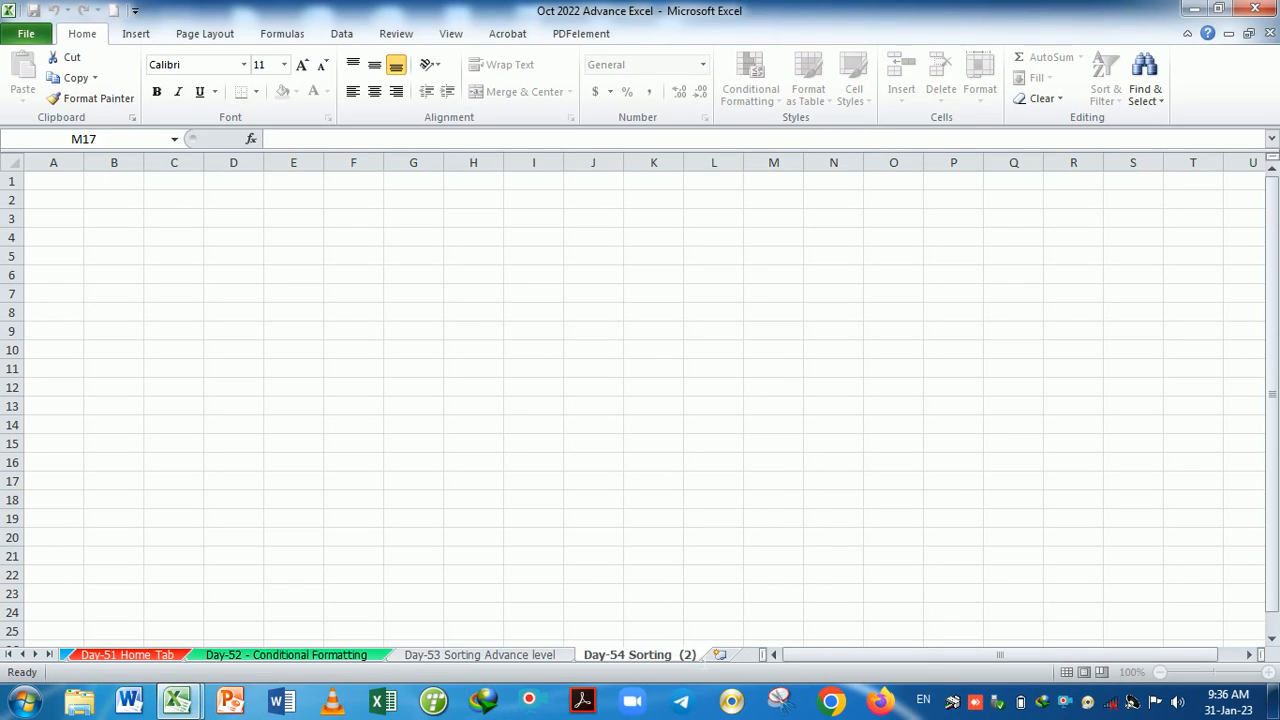
key("BackSpace")
key("BackSpace")
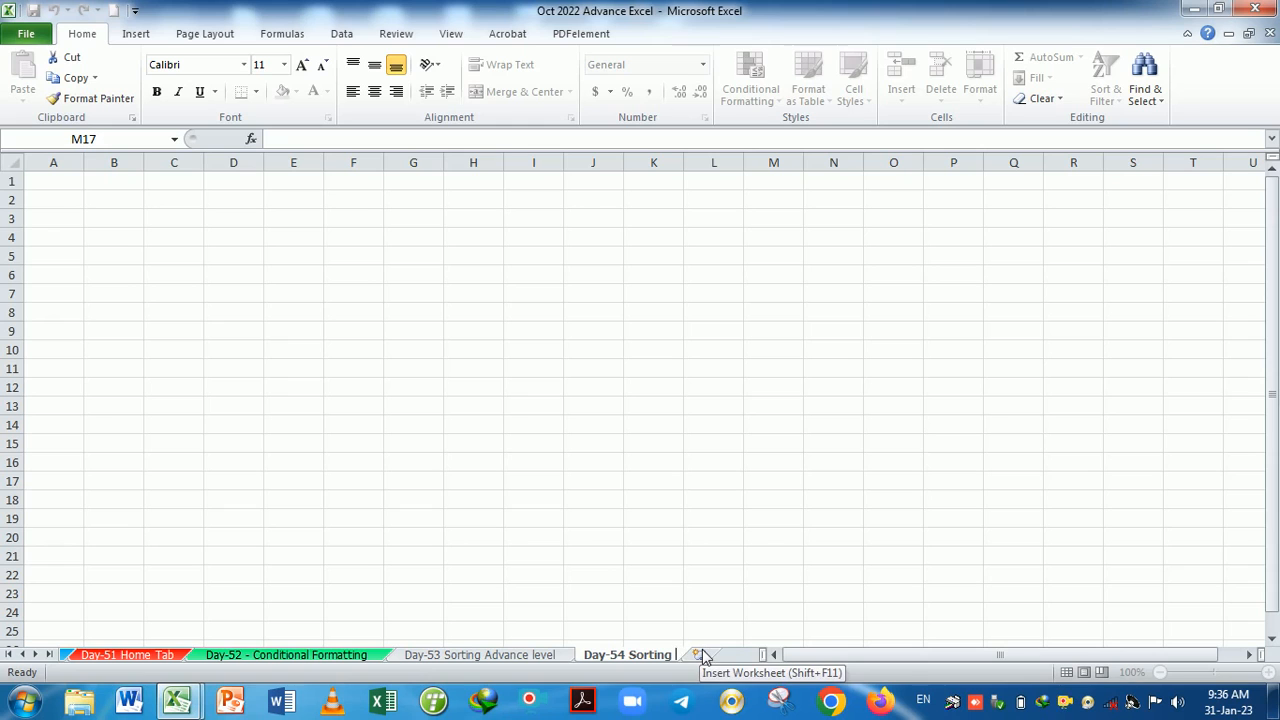
key("Return")
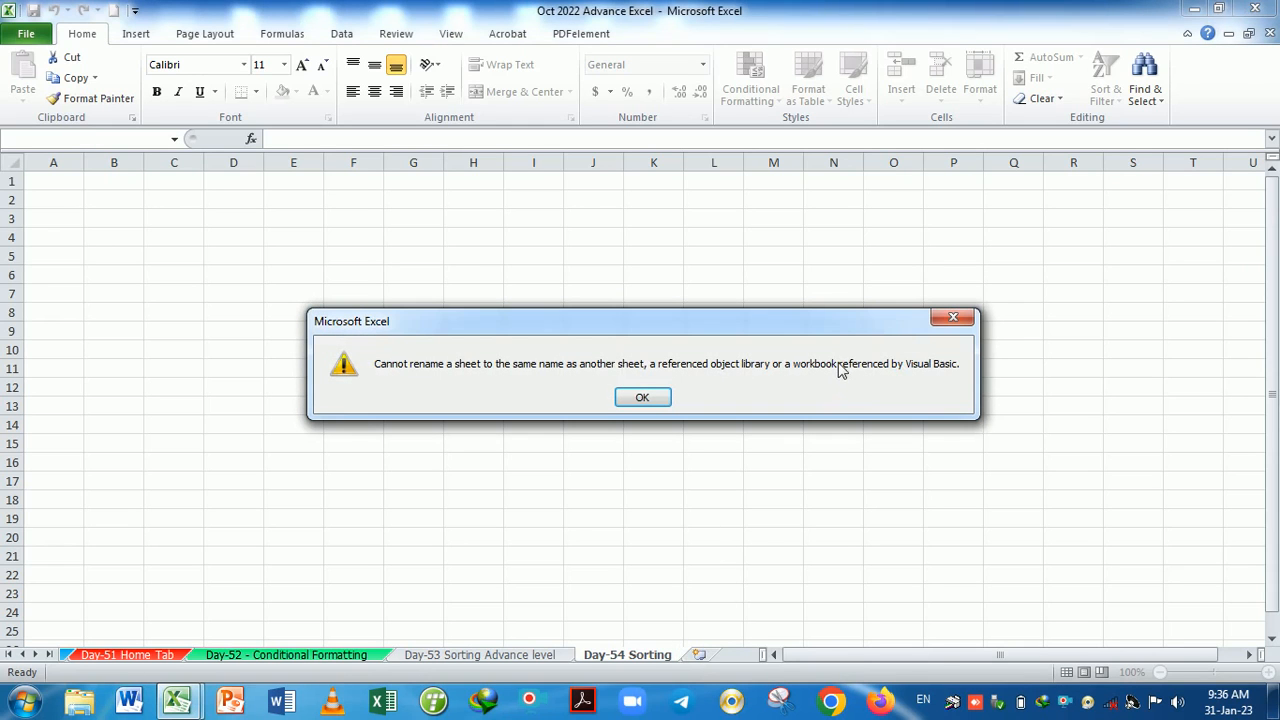
left_click(952, 318)
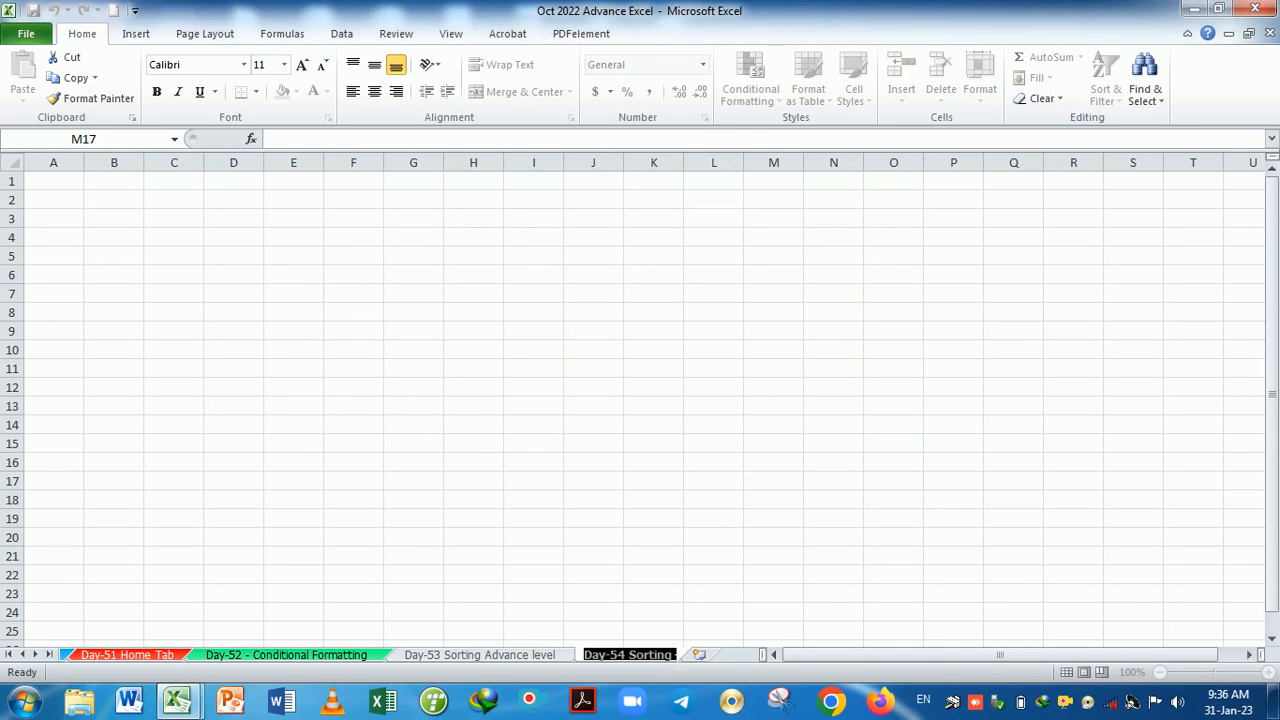
key("Return")
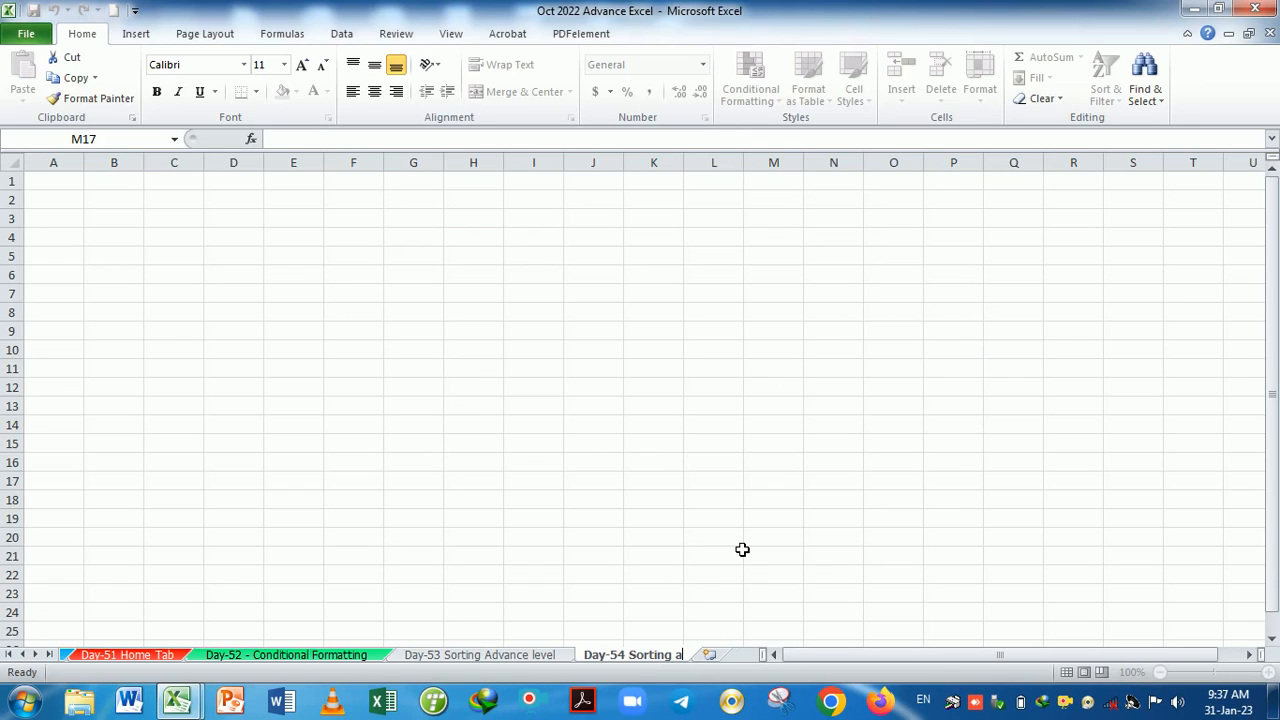
type("nd")
key("BackSpace")
key("BackSpace")
key("BackSpace")
type("o")
key("BackSpace")
type("Option")
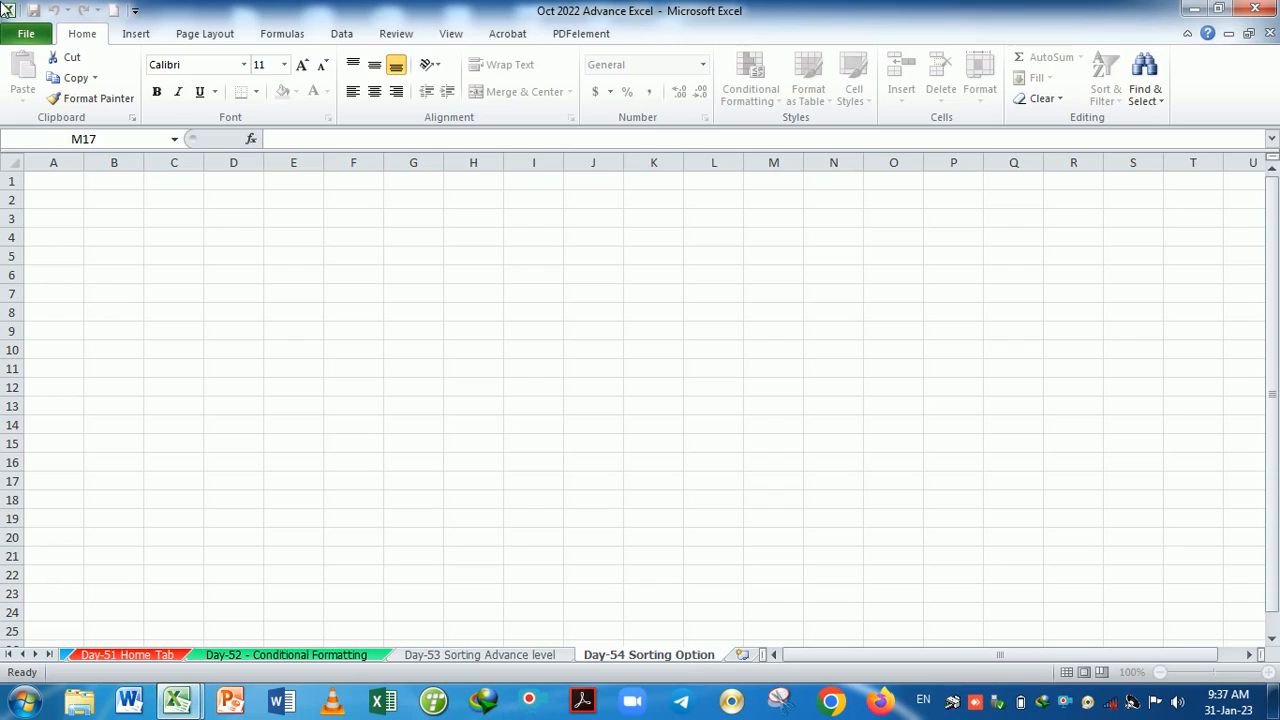
left_click(657, 352)
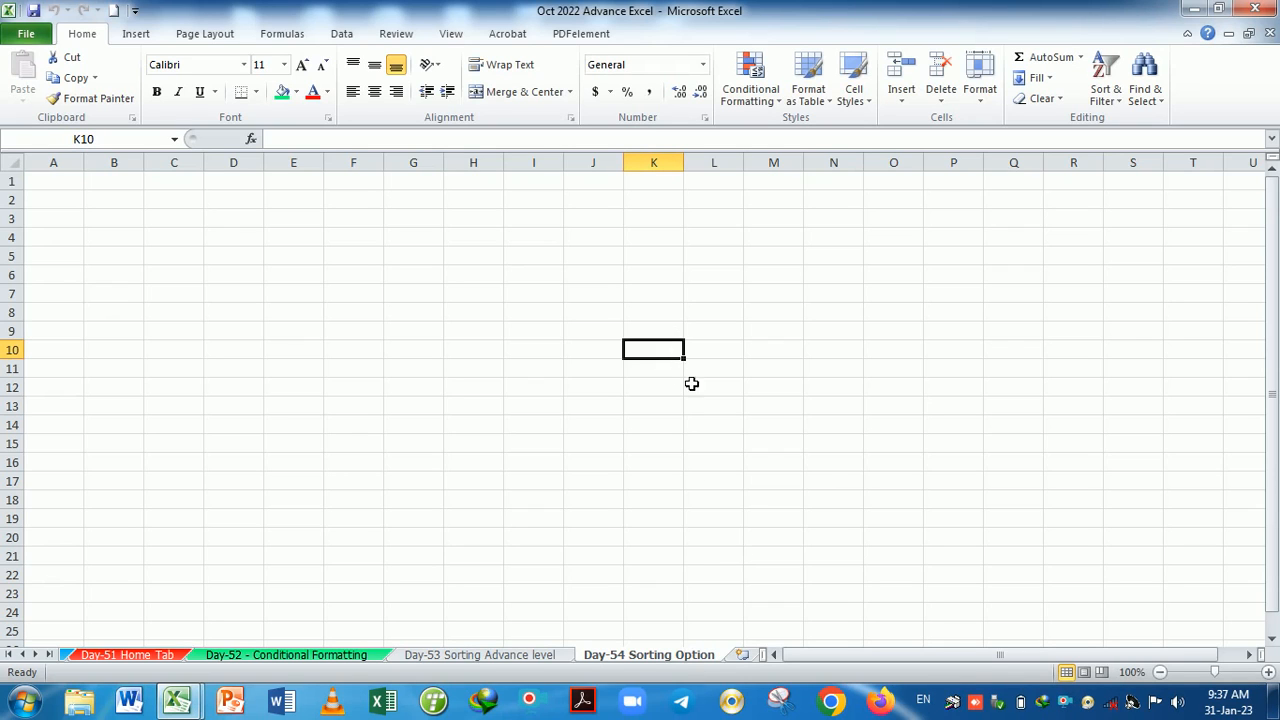
Colour the Day-53 Sorting Advance level tab pink with Home > Format > Tab Color.
left_click(528, 657)
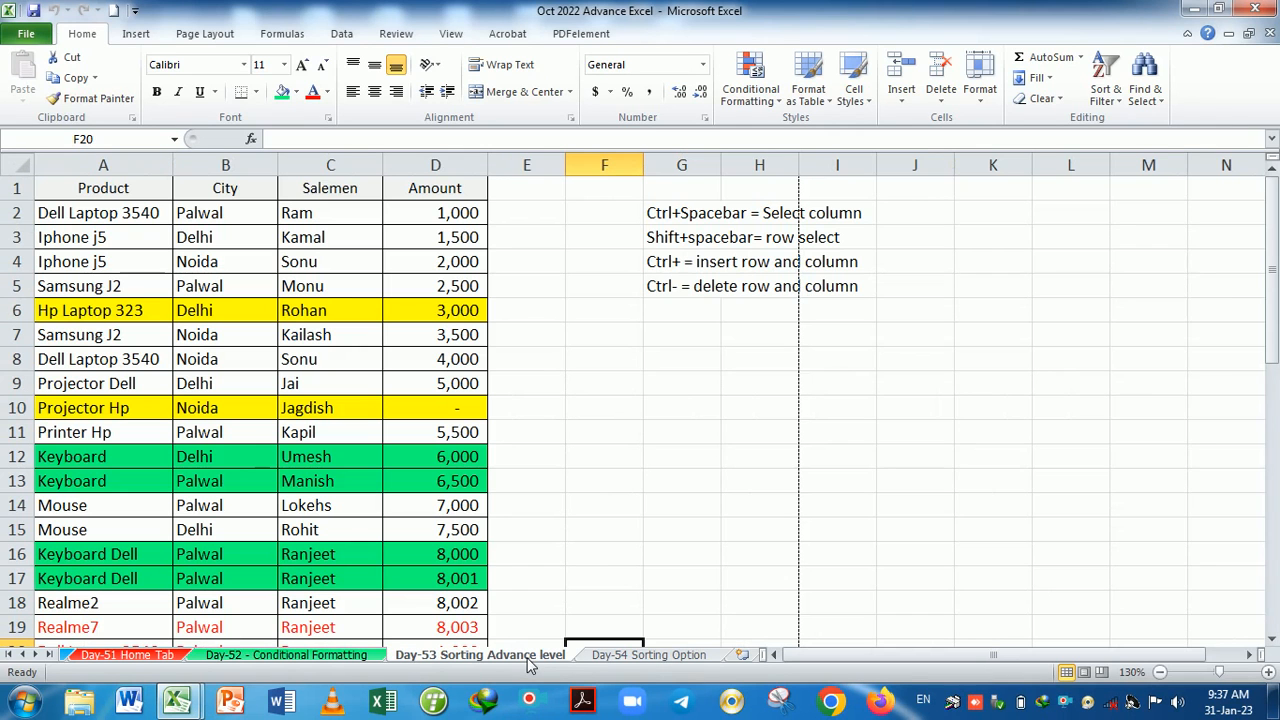
left_click(980, 80)
mouse_move(1040, 348)
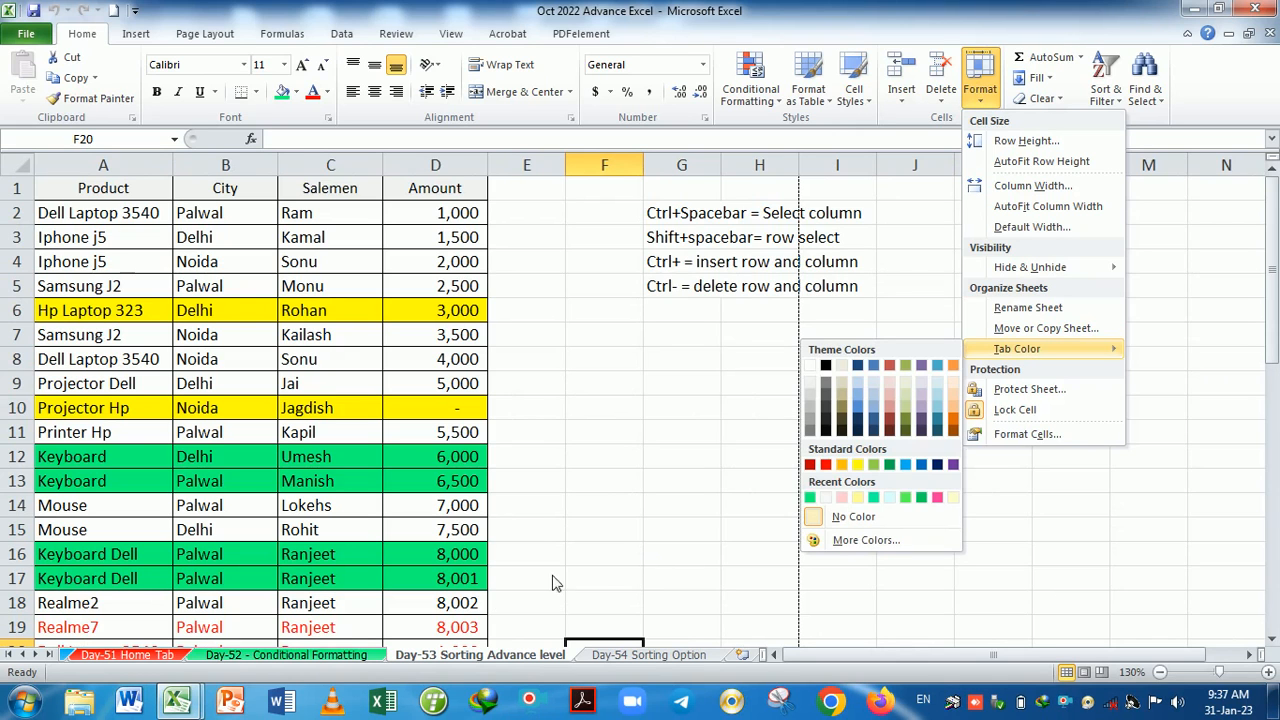
left_click(296, 656)
left_click(143, 660)
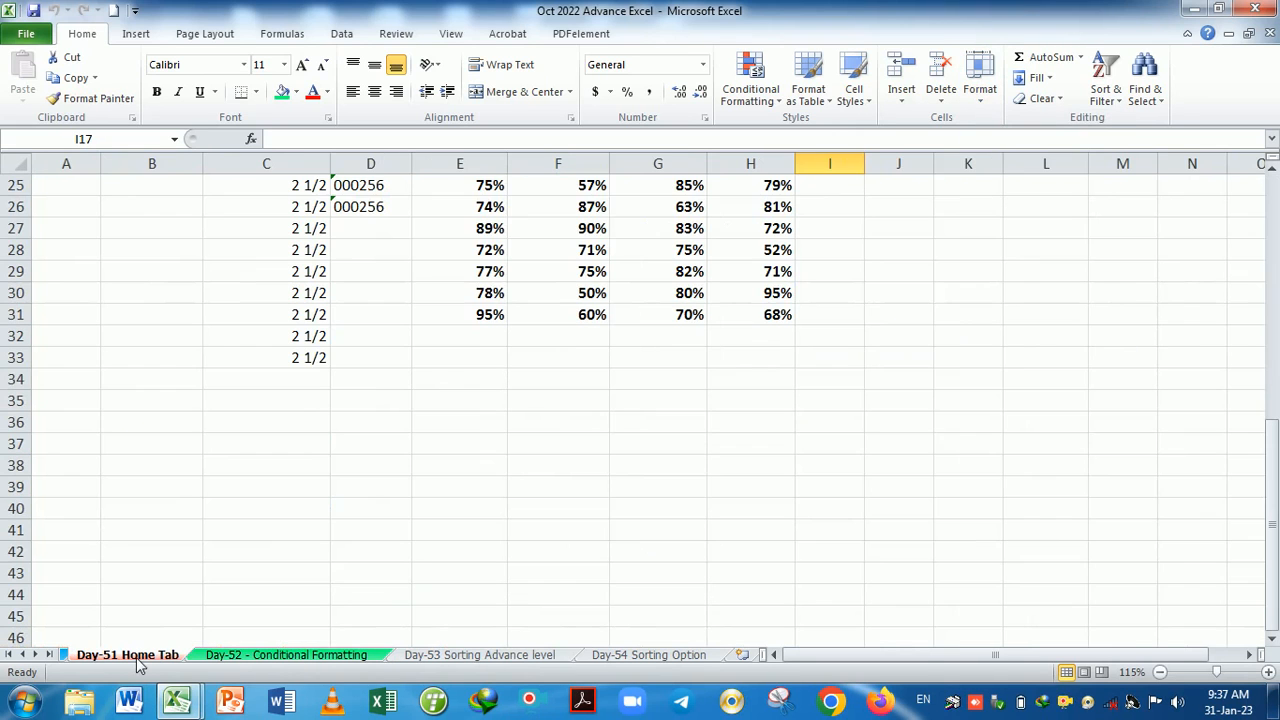
left_click(229, 655)
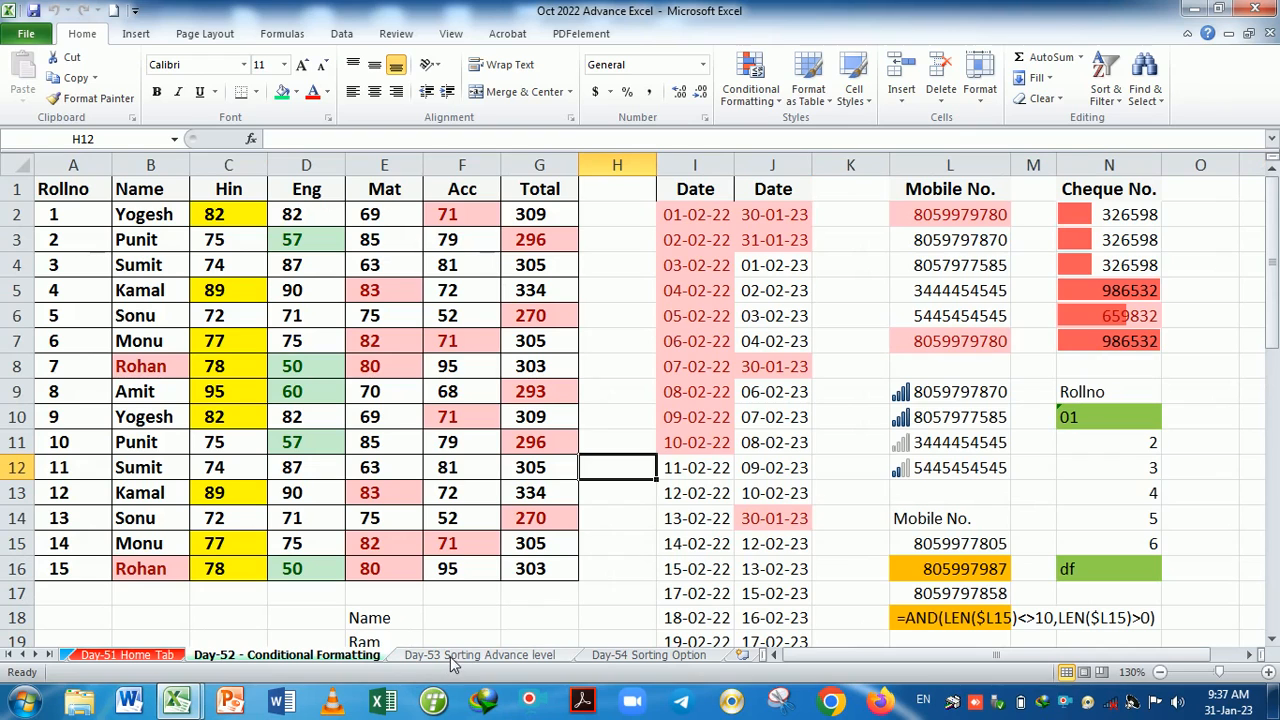
left_click(451, 656)
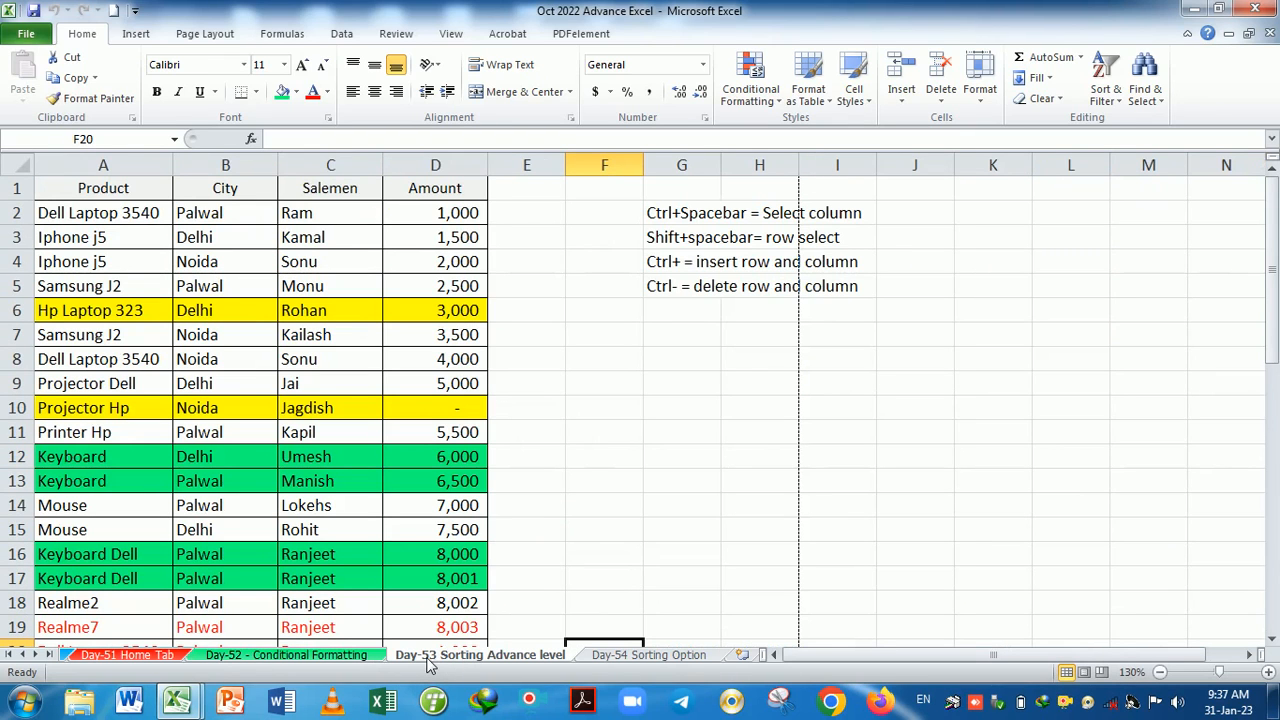
left_click(981, 100)
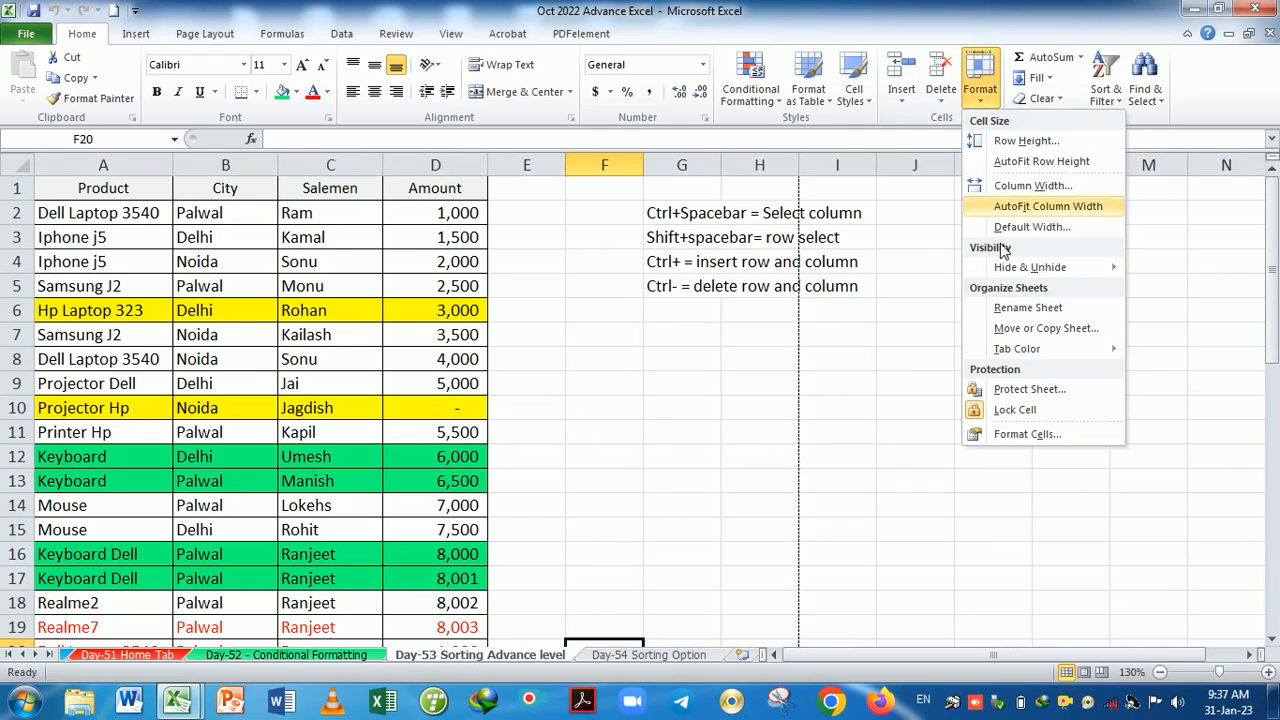
mouse_move(1017, 348)
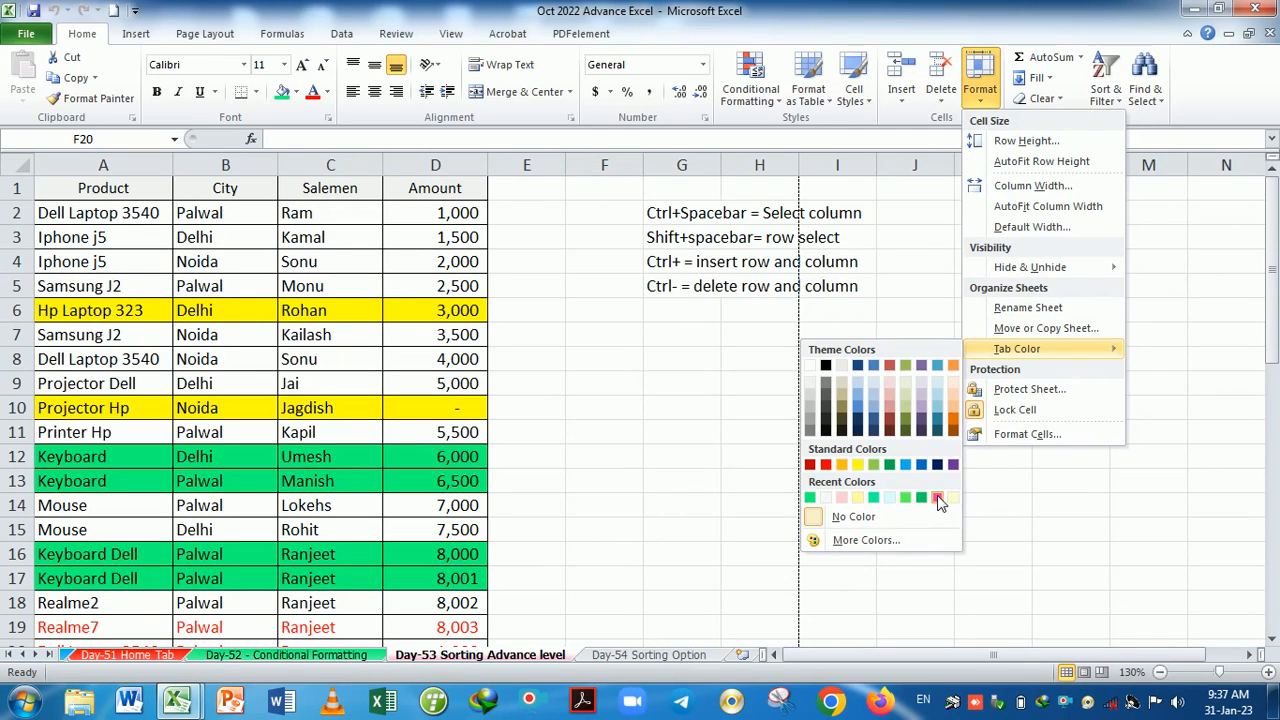
left_click(937, 498)
Colour the Day-54 Sorting Option tab red from its right-click Tab Color menu.
left_click(624, 656)
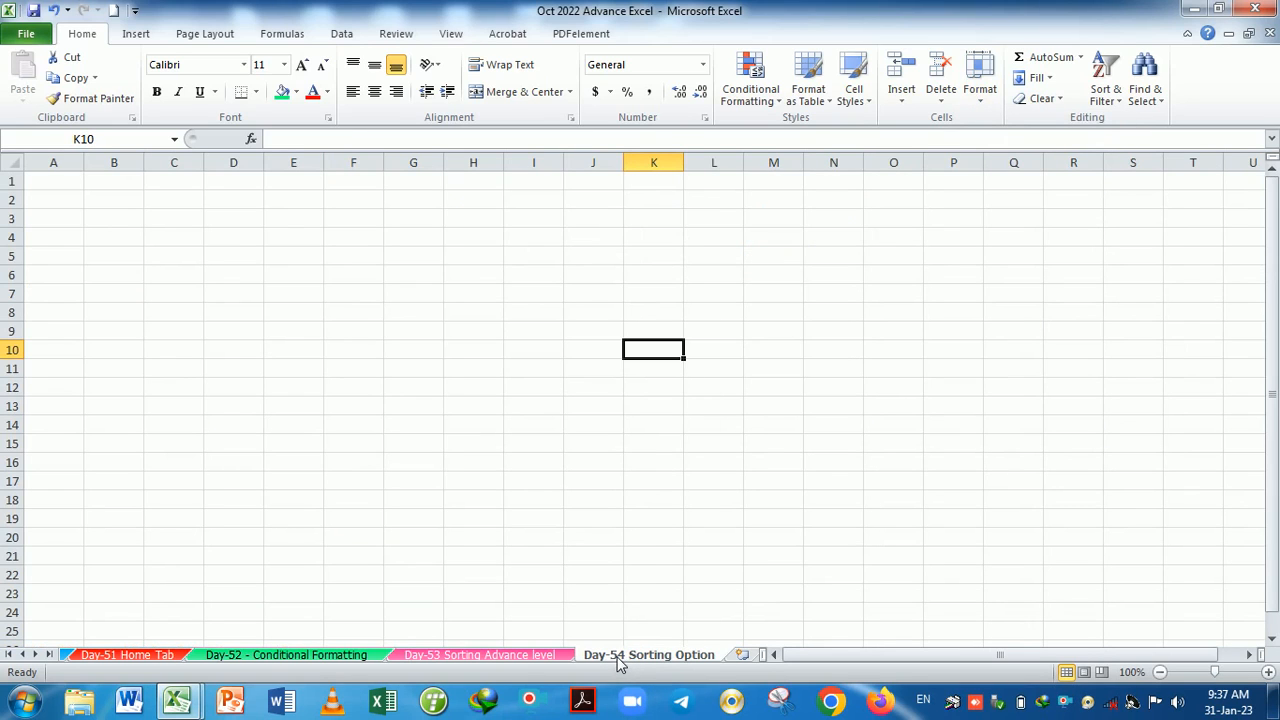
right_click(620, 662)
mouse_move(683, 578)
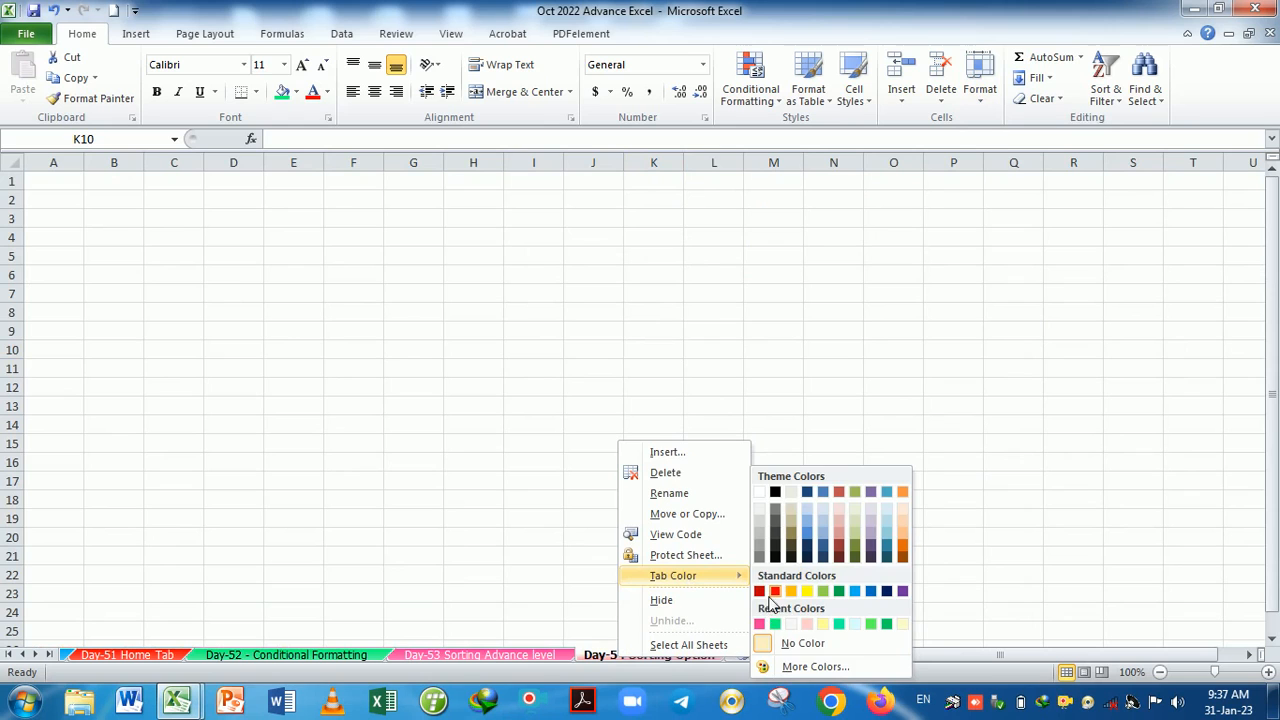
left_click(775, 591)
Give the Day-53 tab a different standard colour and compare it with the Day-54 tab.
left_click(503, 660)
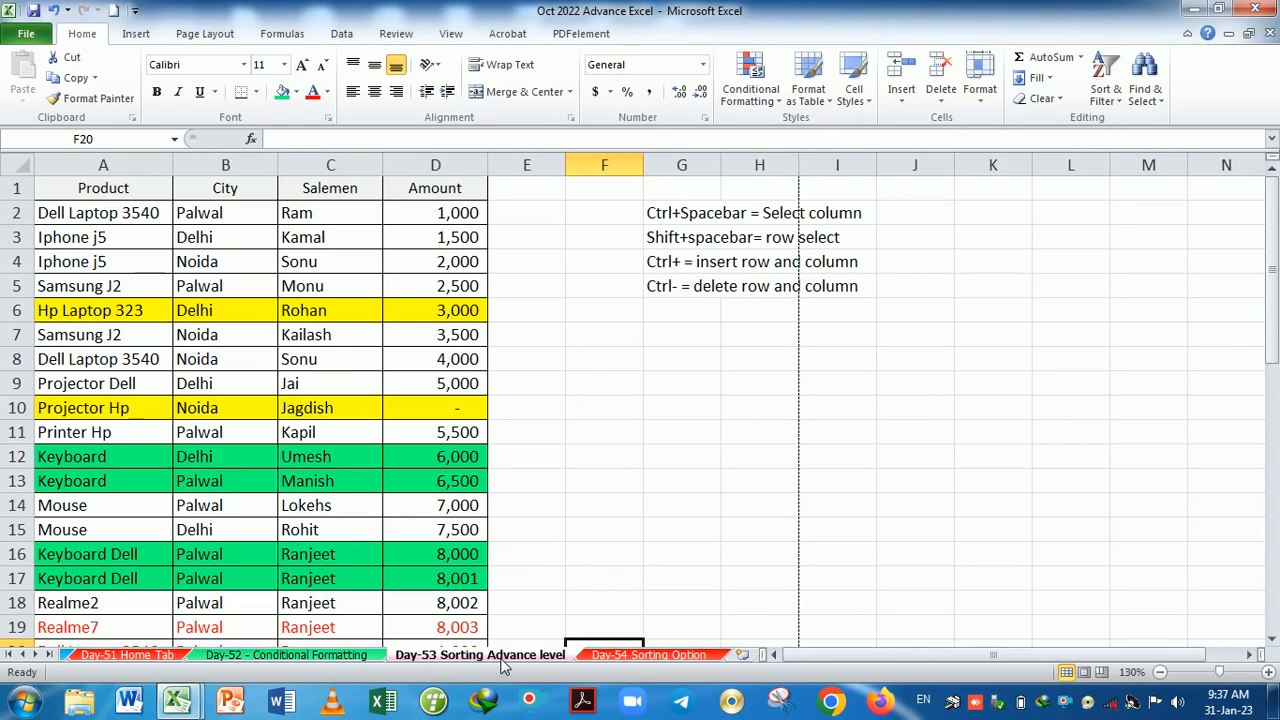
right_click(505, 662)
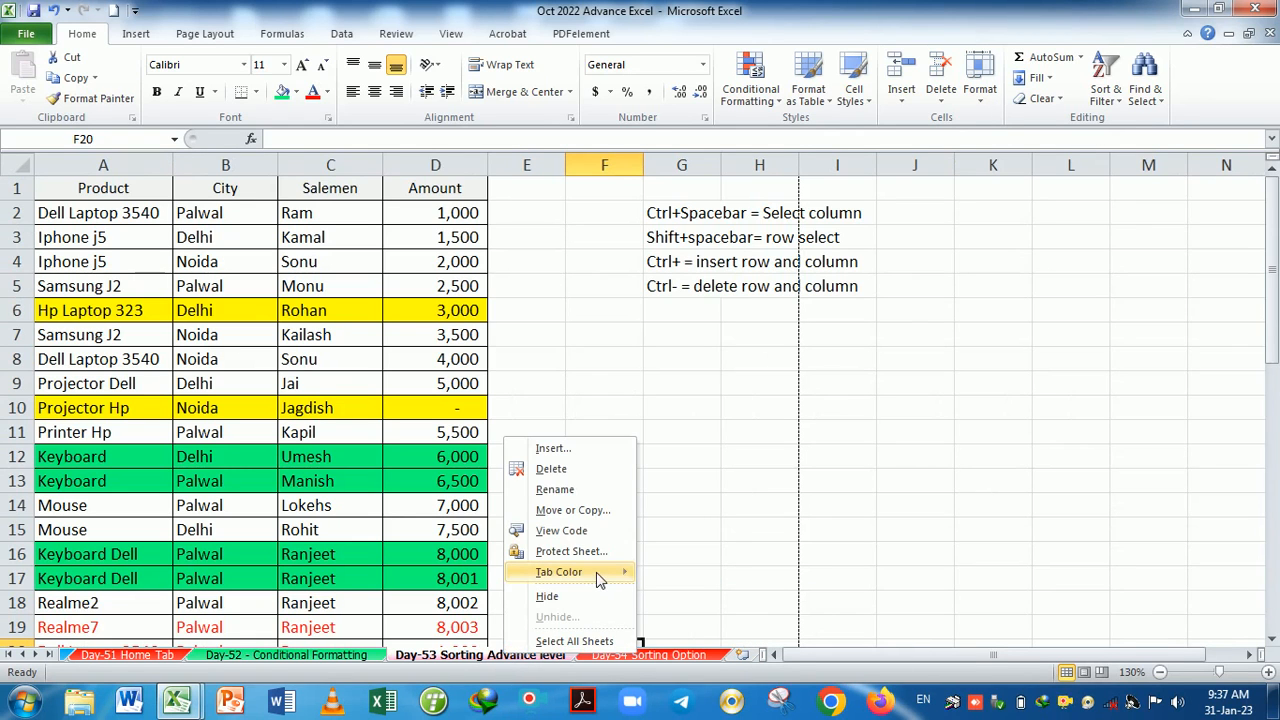
mouse_move(620, 578)
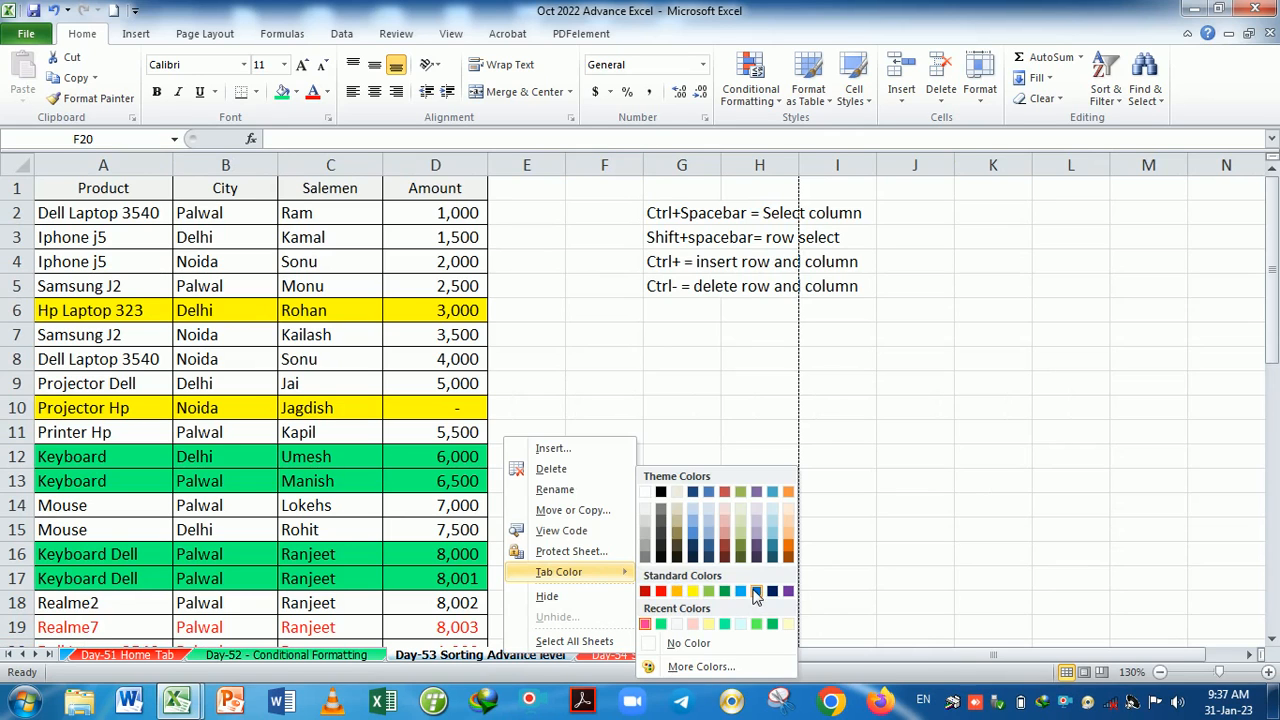
left_click(756, 592)
left_click(648, 660)
left_click(529, 663)
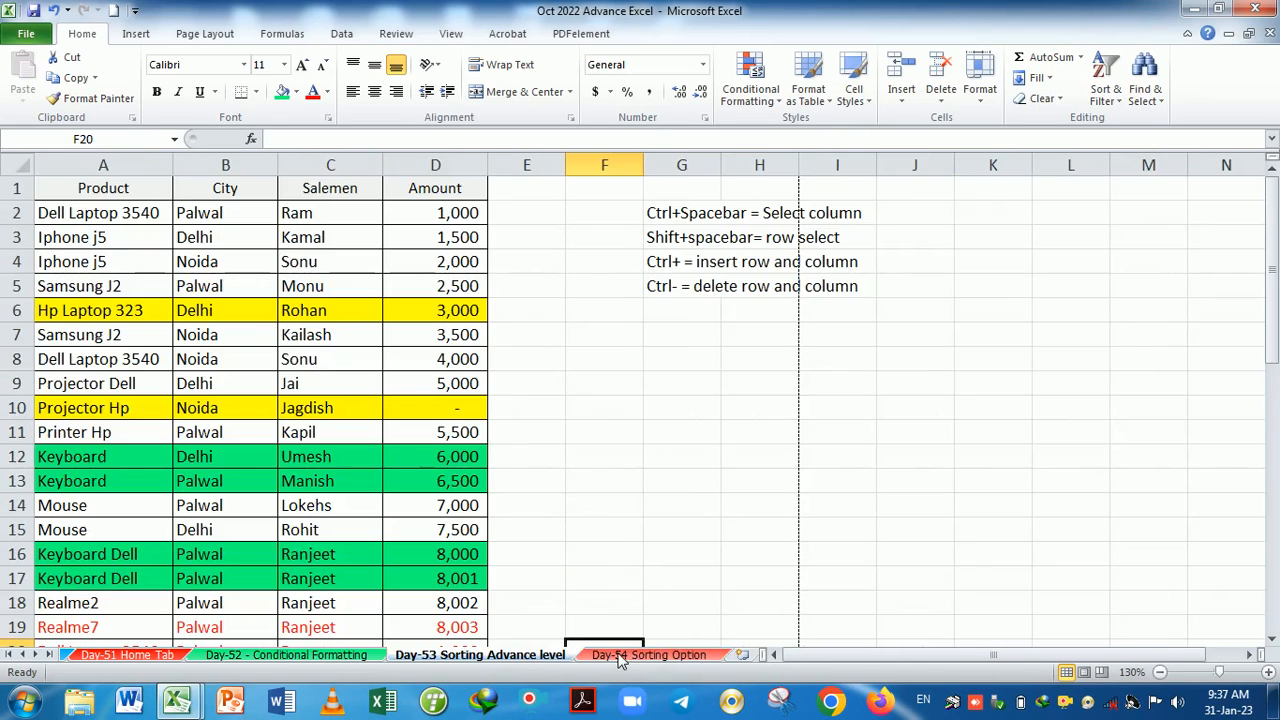
left_click(595, 657)
left_click(531, 657)
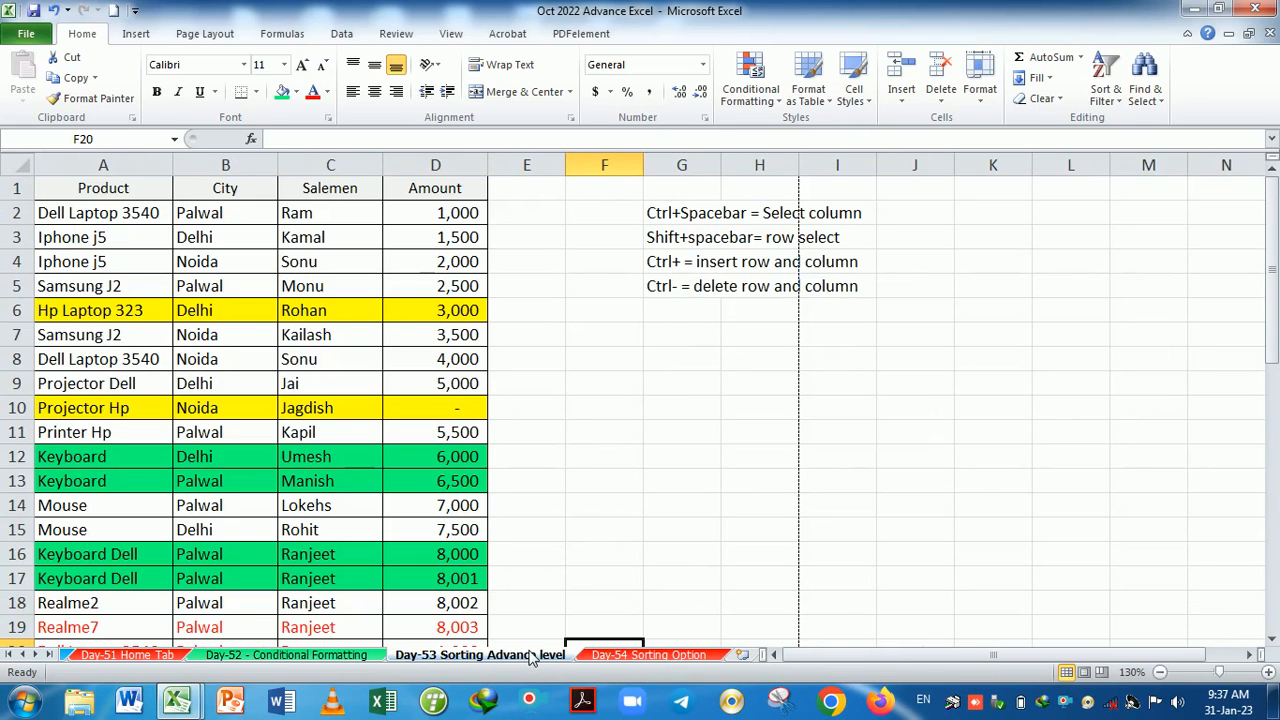
Rename the Day-53 tab to 'Day-53 Insert format cell', then view the Day-54 Sorting Option sheet.
right_click(472, 659)
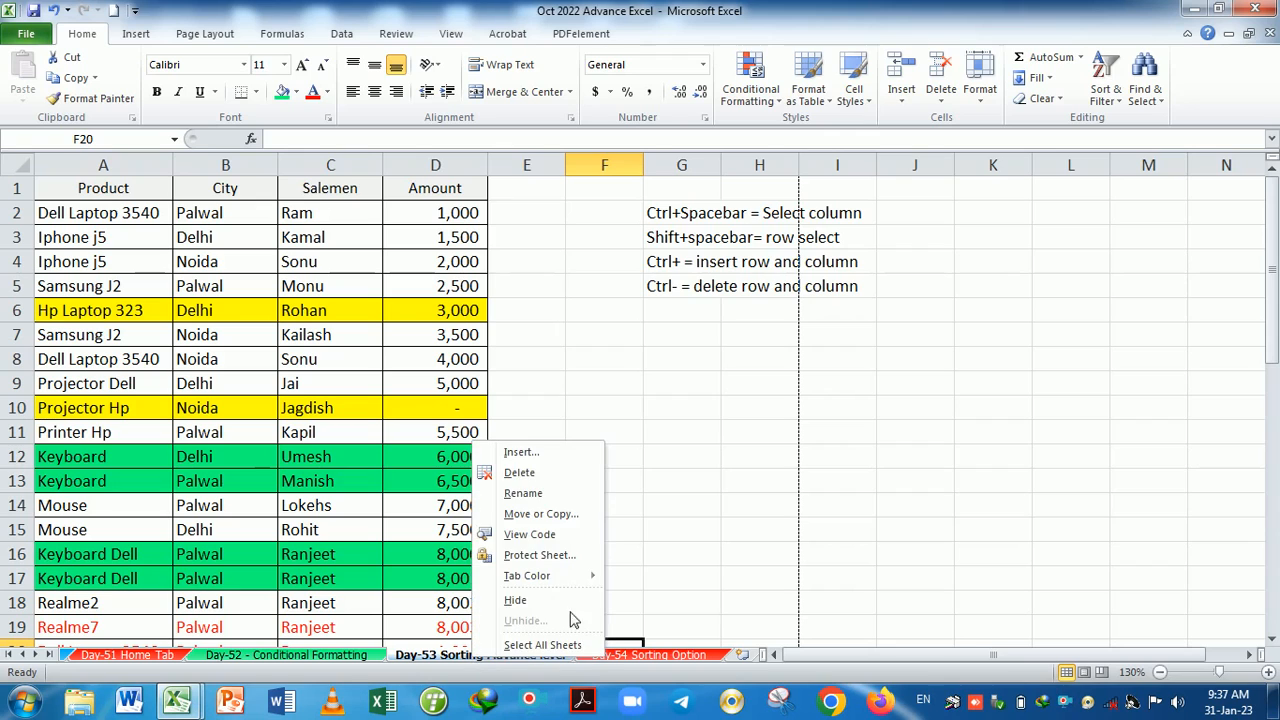
left_click(546, 495)
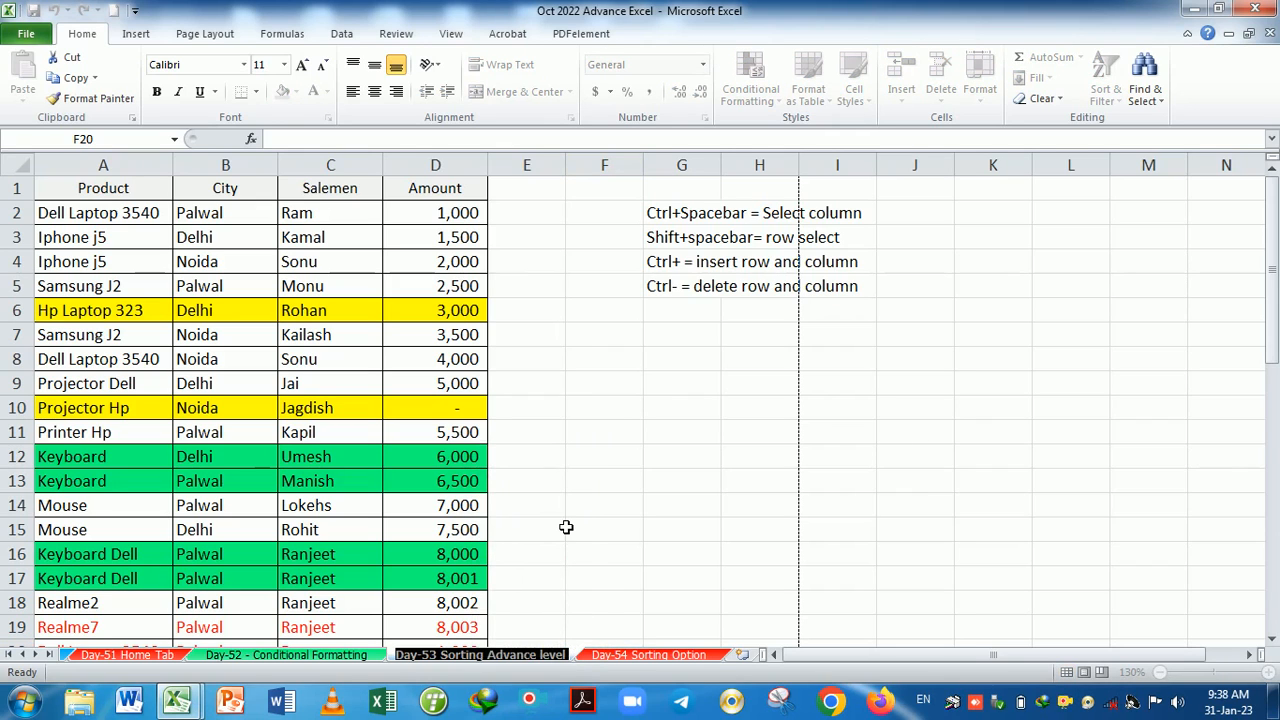
key("End")
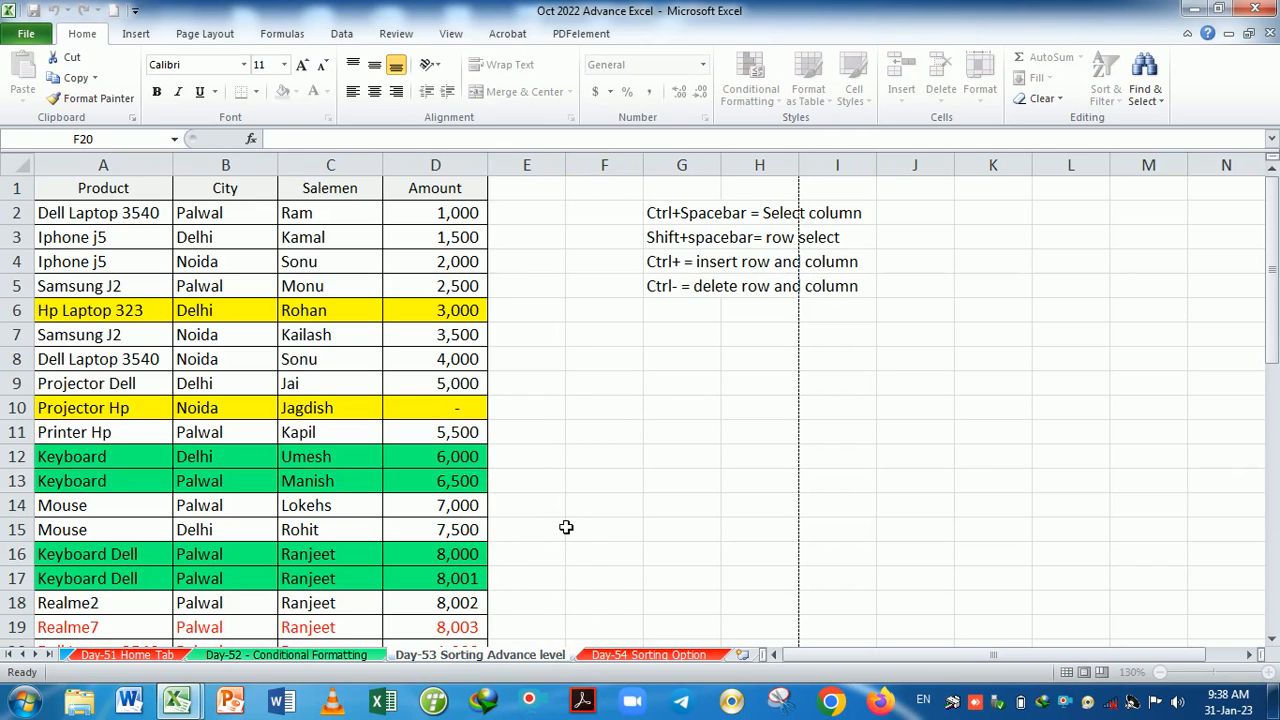
key("BackSpace")
key("BackSpace")
key("BackSpace")
key("BackSpace")
key("BackSpace")
key("BackSpace")
key("BackSpace")
key("BackSpace")
key("BackSpace")
key("BackSpace")
key("BackSpace")
key("BackSpace")
key("BackSpace")
key("BackSpace")
key("BackSpace")
key("BackSpace")
key("BackSpace")
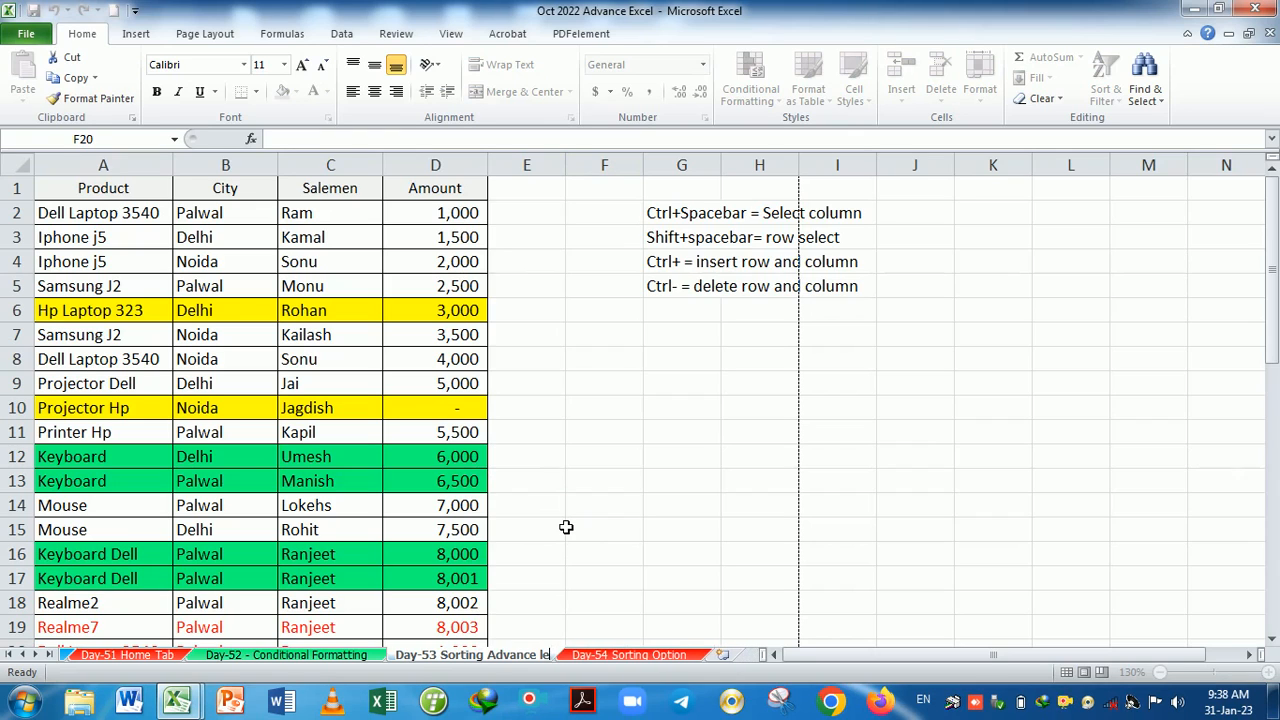
key("BackSpace")
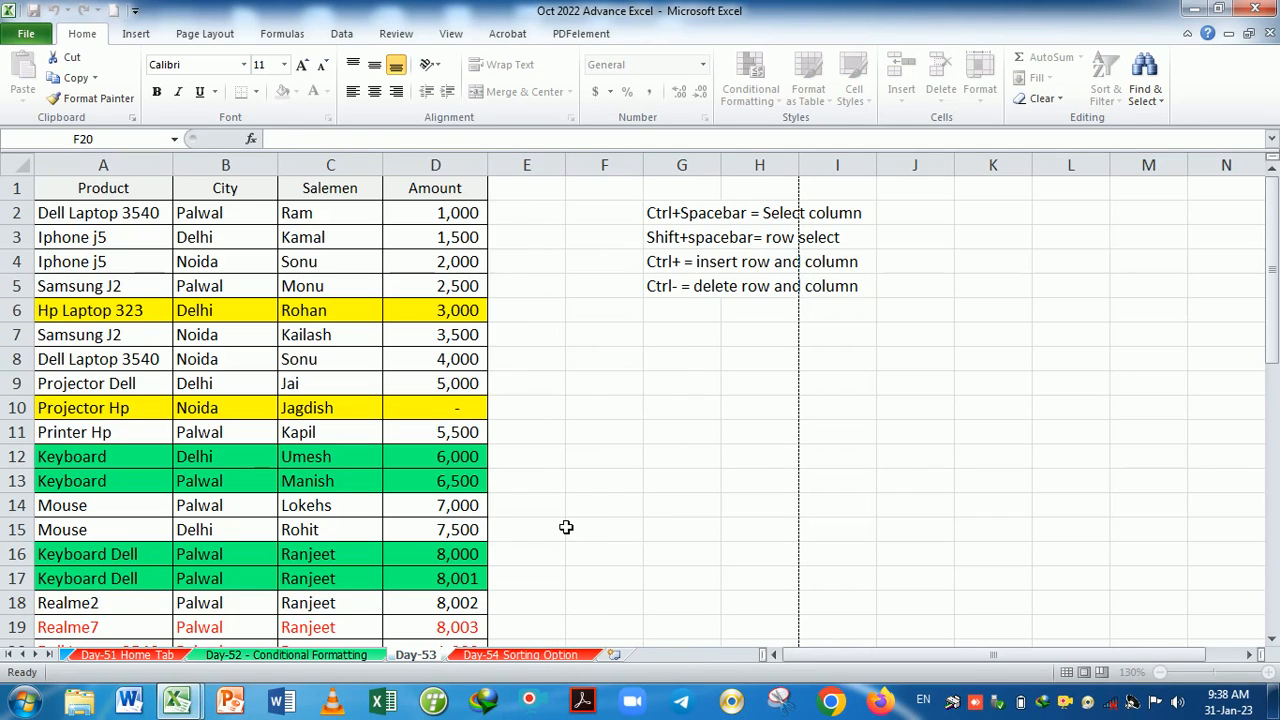
type("Insert")
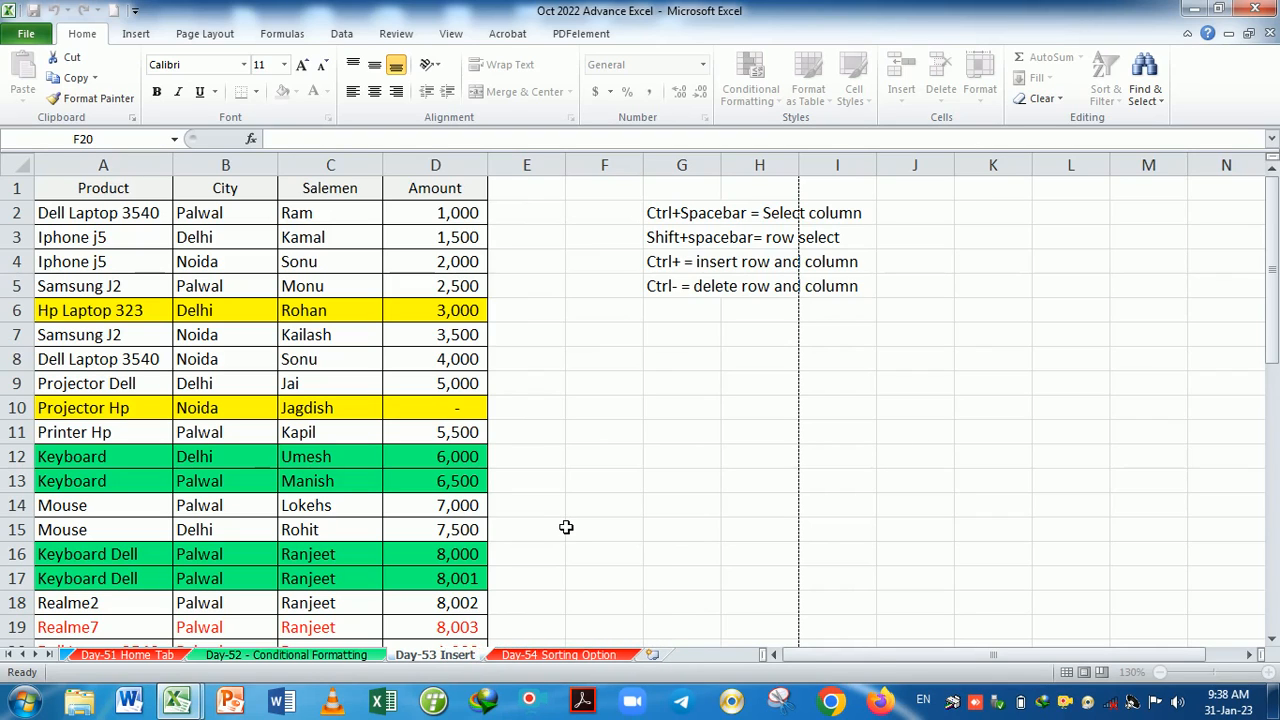
type(" format")
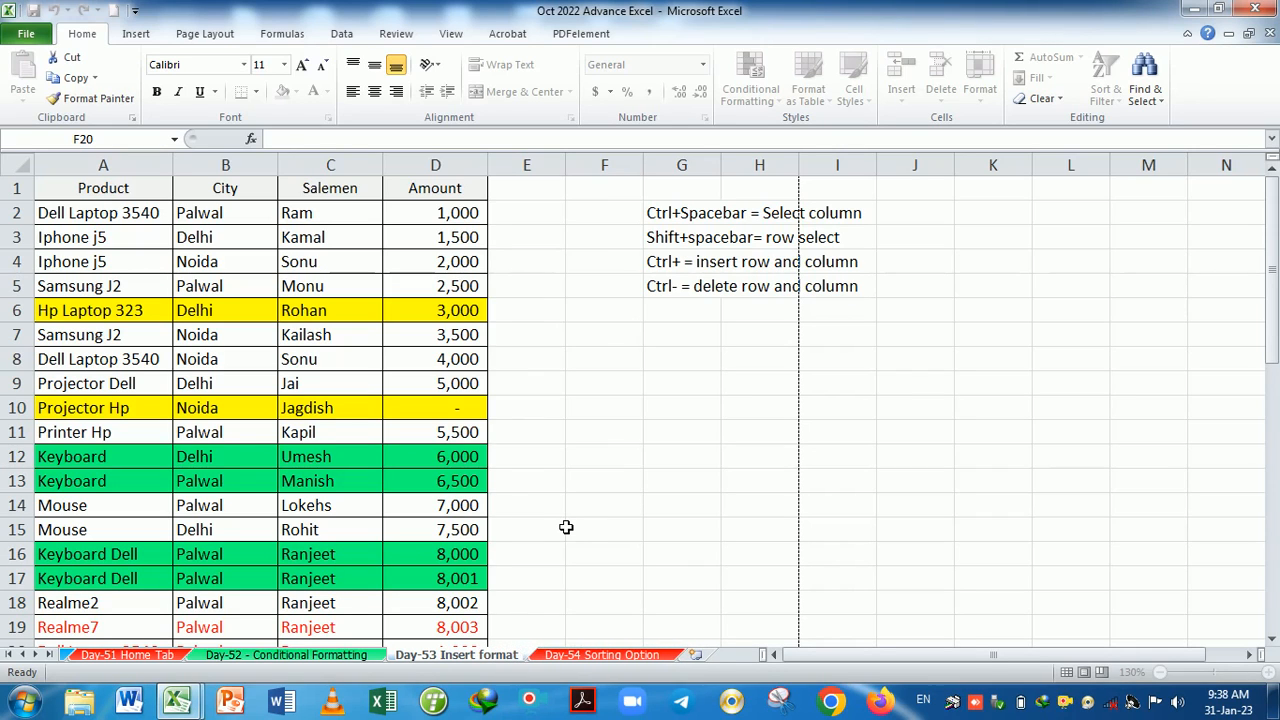
type(" cell")
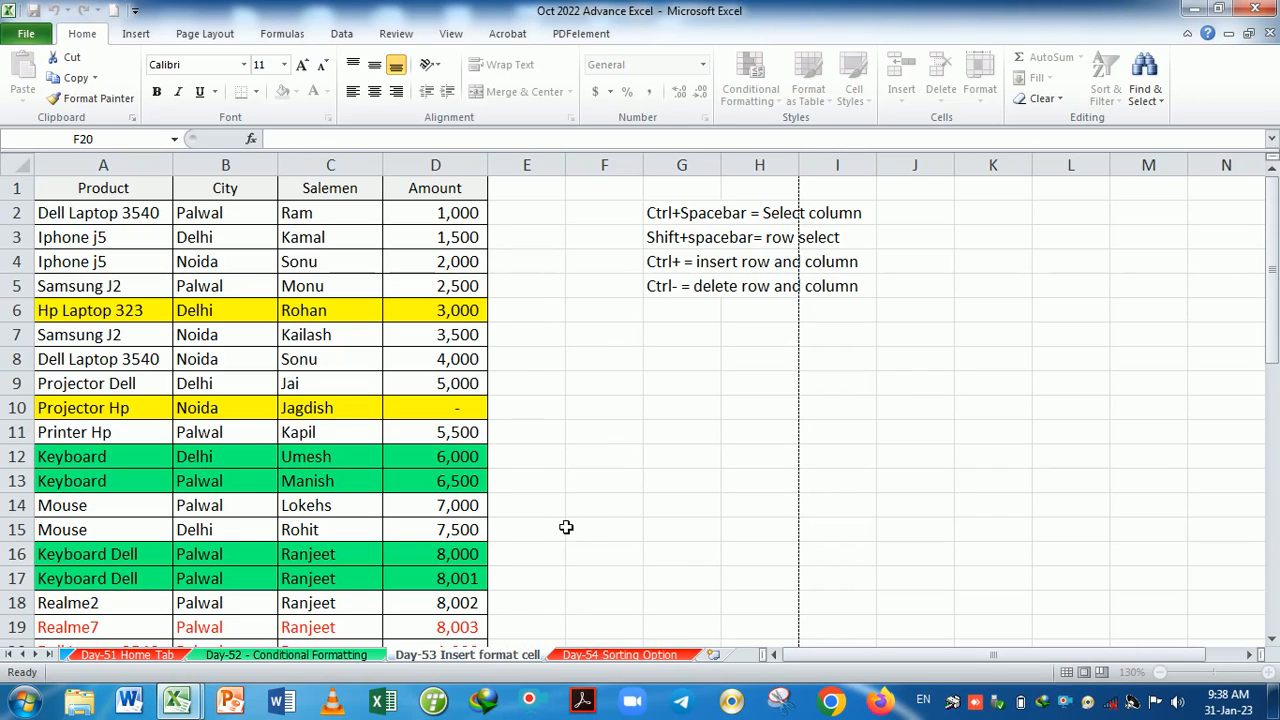
left_click(995, 337)
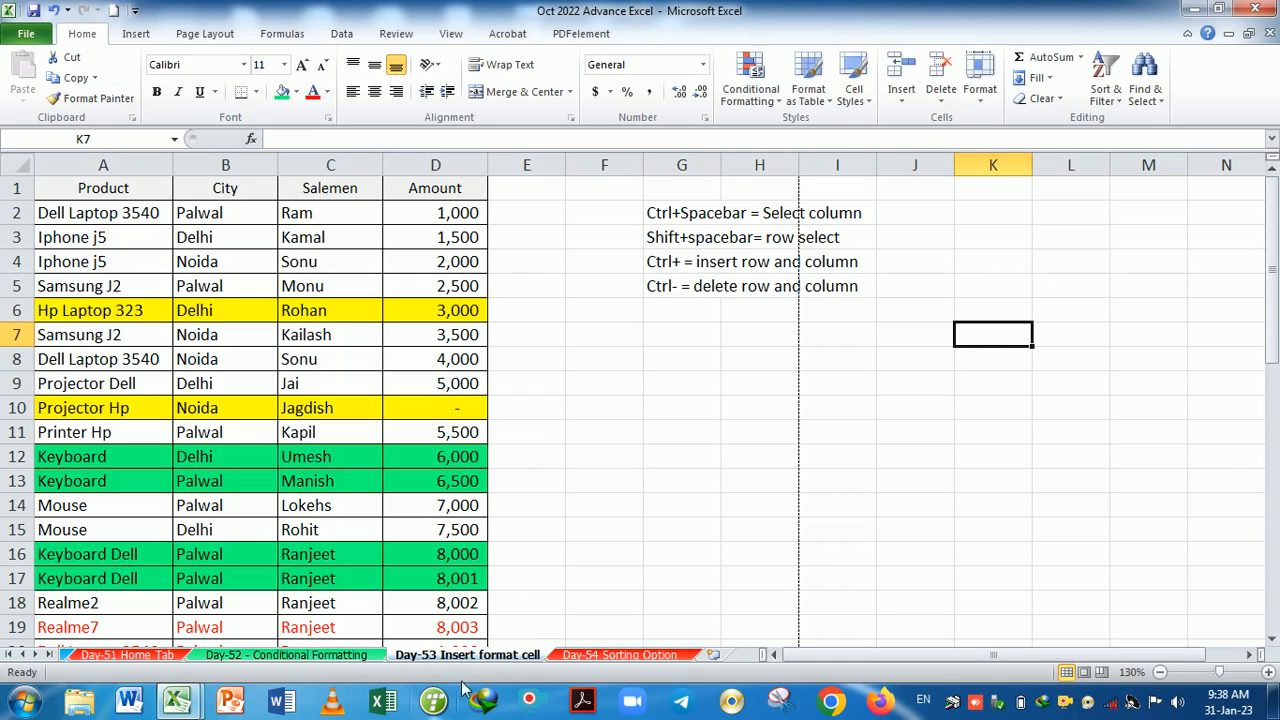
left_click(605, 655)
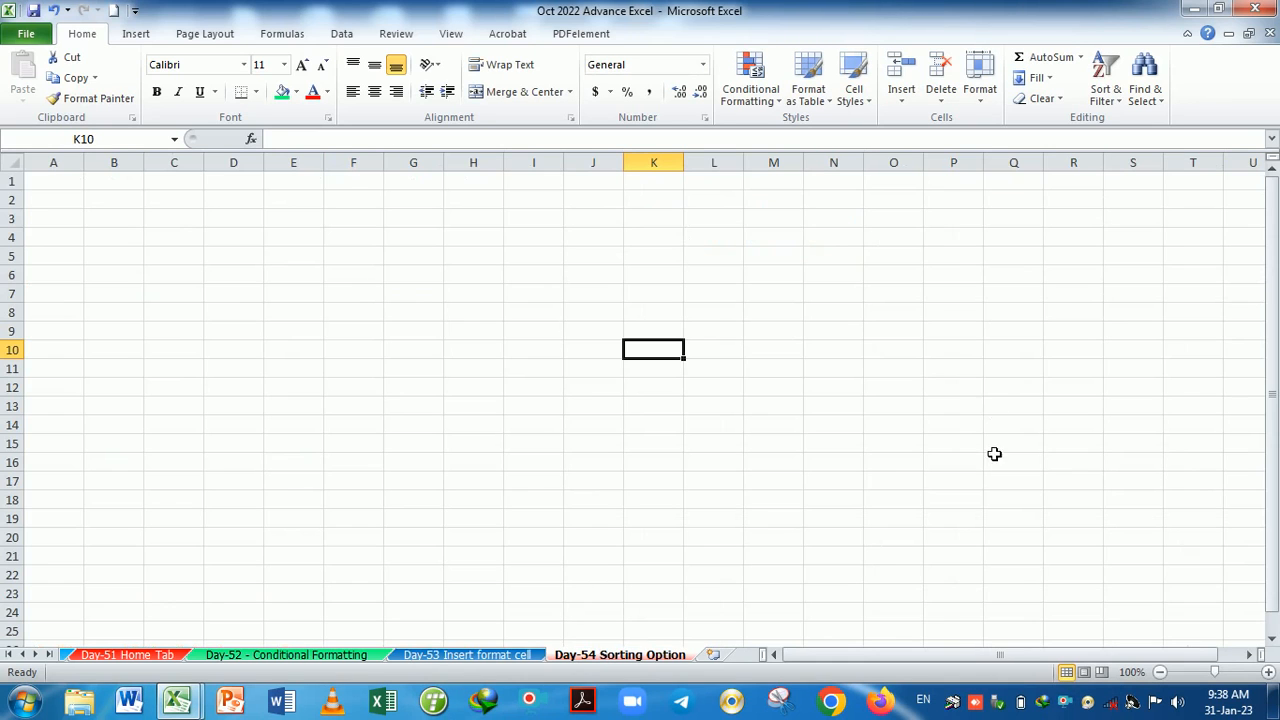
Open the Protect Sheet dialog for the Day-53 Insert format cell sheet and close it unapplied.
left_click(520, 655)
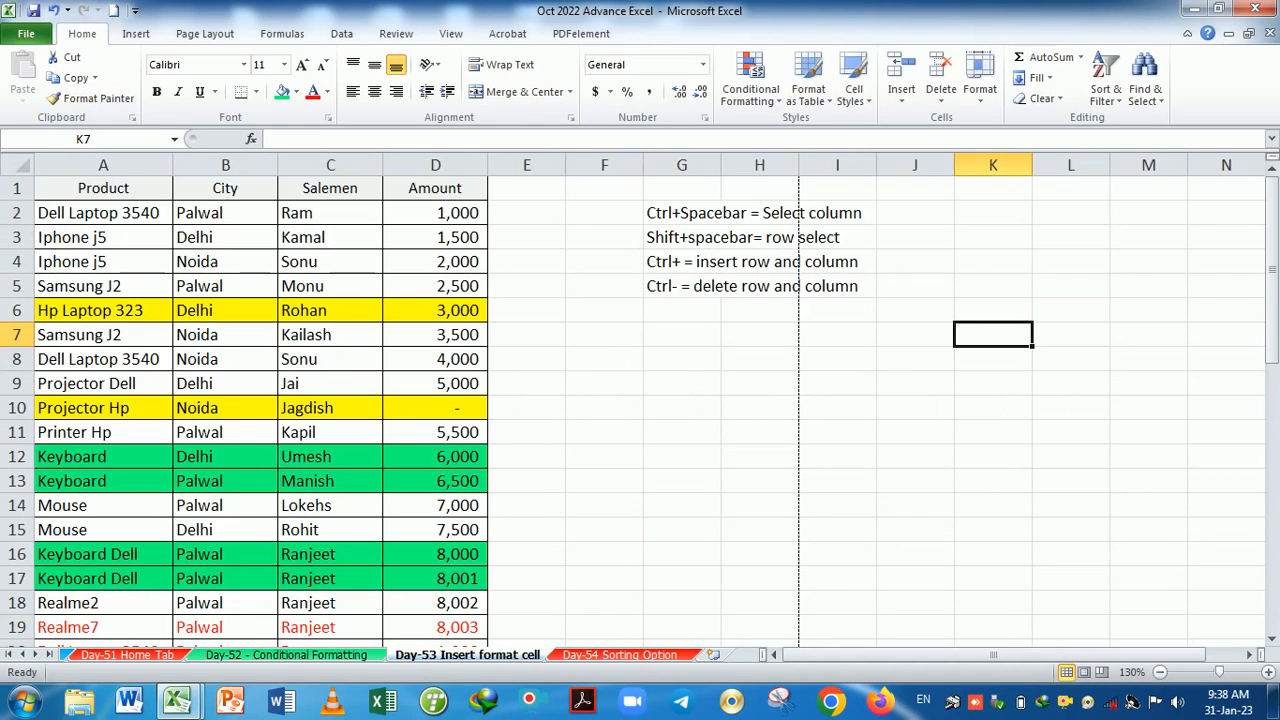
left_click(980, 78)
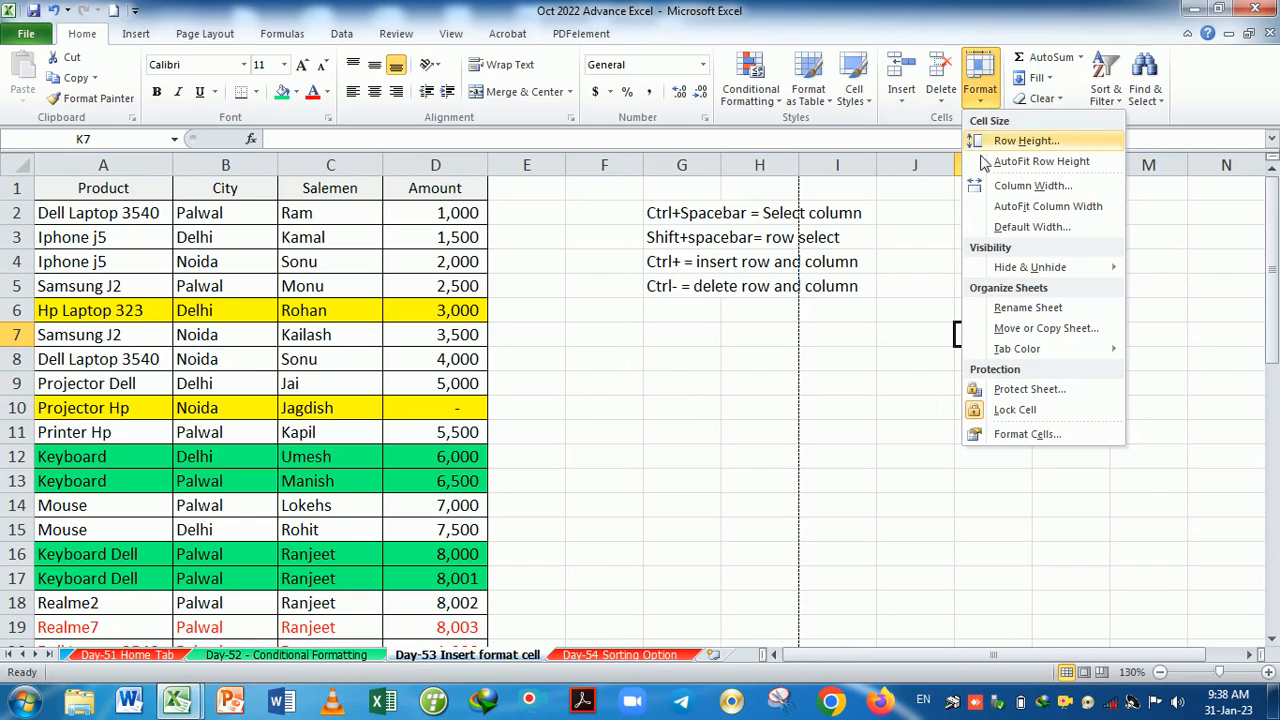
left_click(1030, 389)
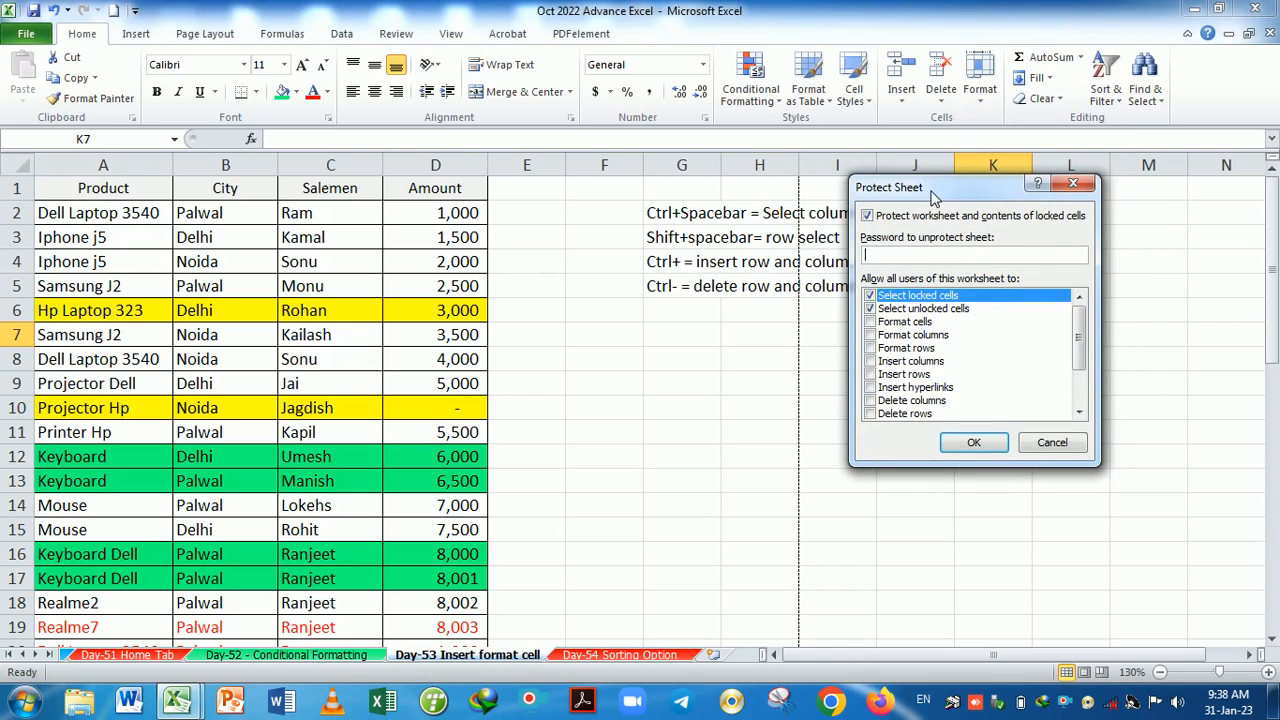
left_click_drag(922, 202, 673, 316)
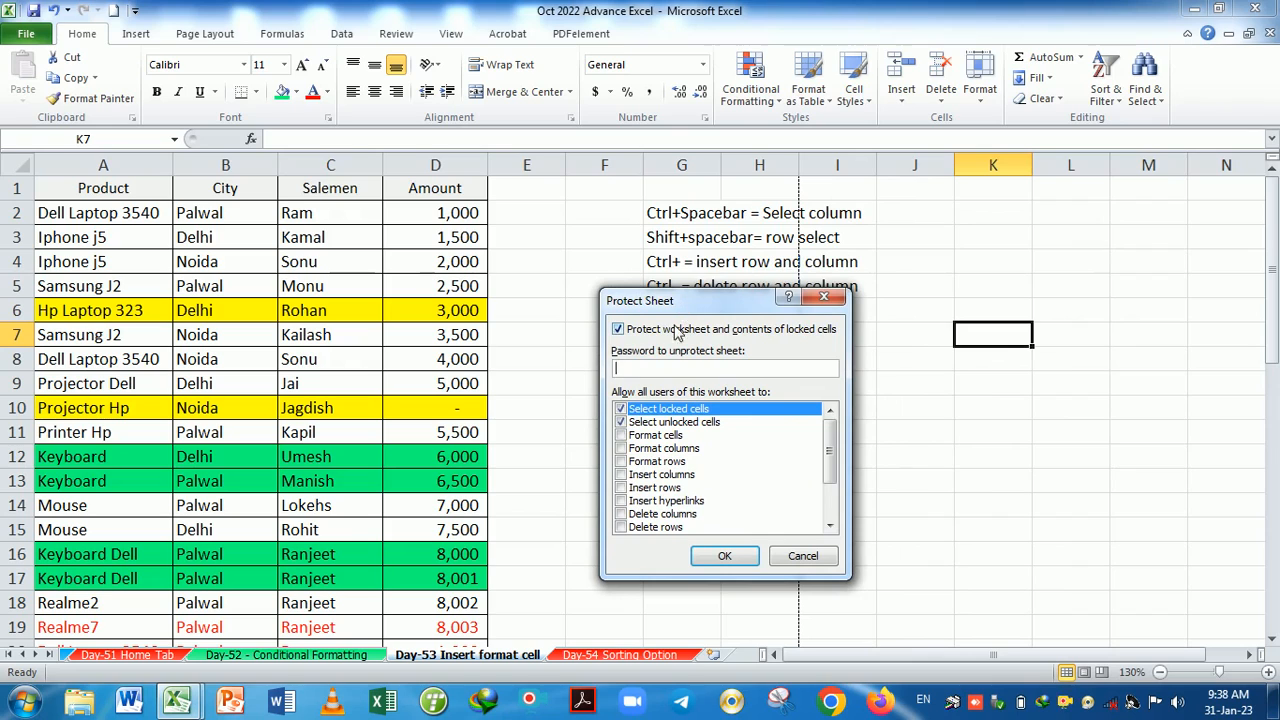
left_click(824, 297)
left_click(914, 347)
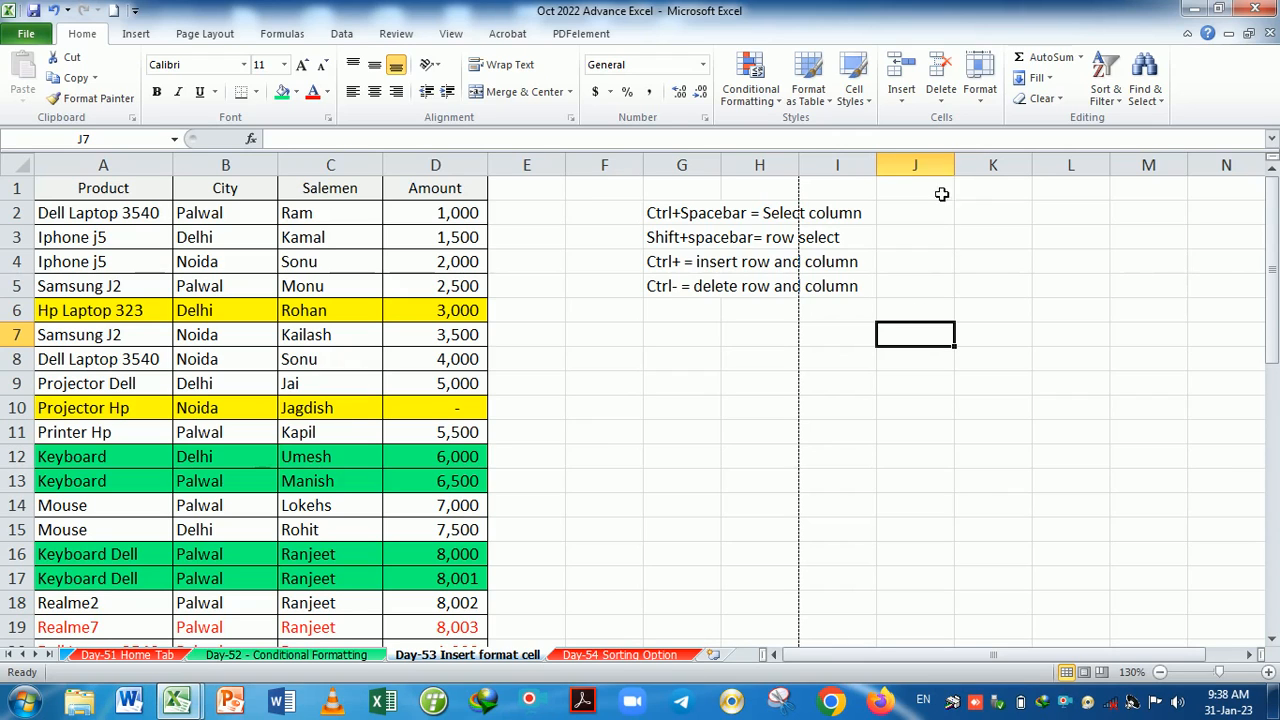
Close the Home Format menu unused and select cells G11, F10 and F9.
left_click(980, 92)
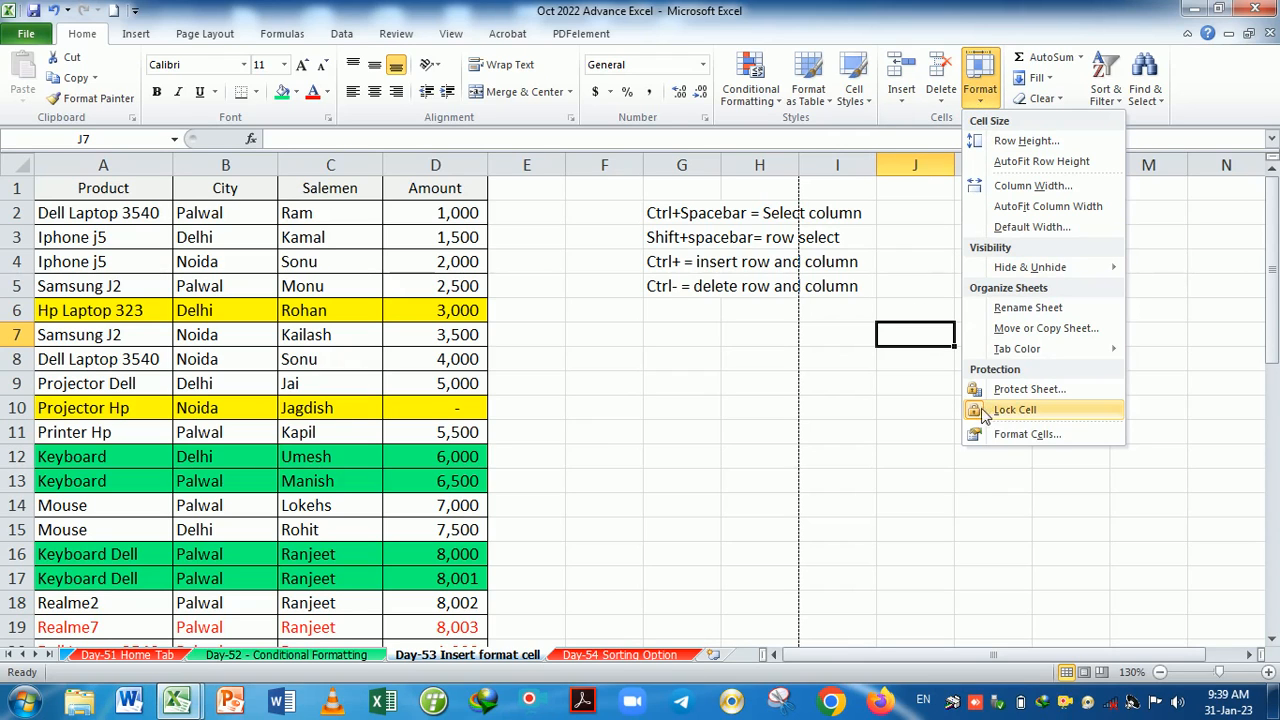
left_click(831, 461)
left_click(680, 432)
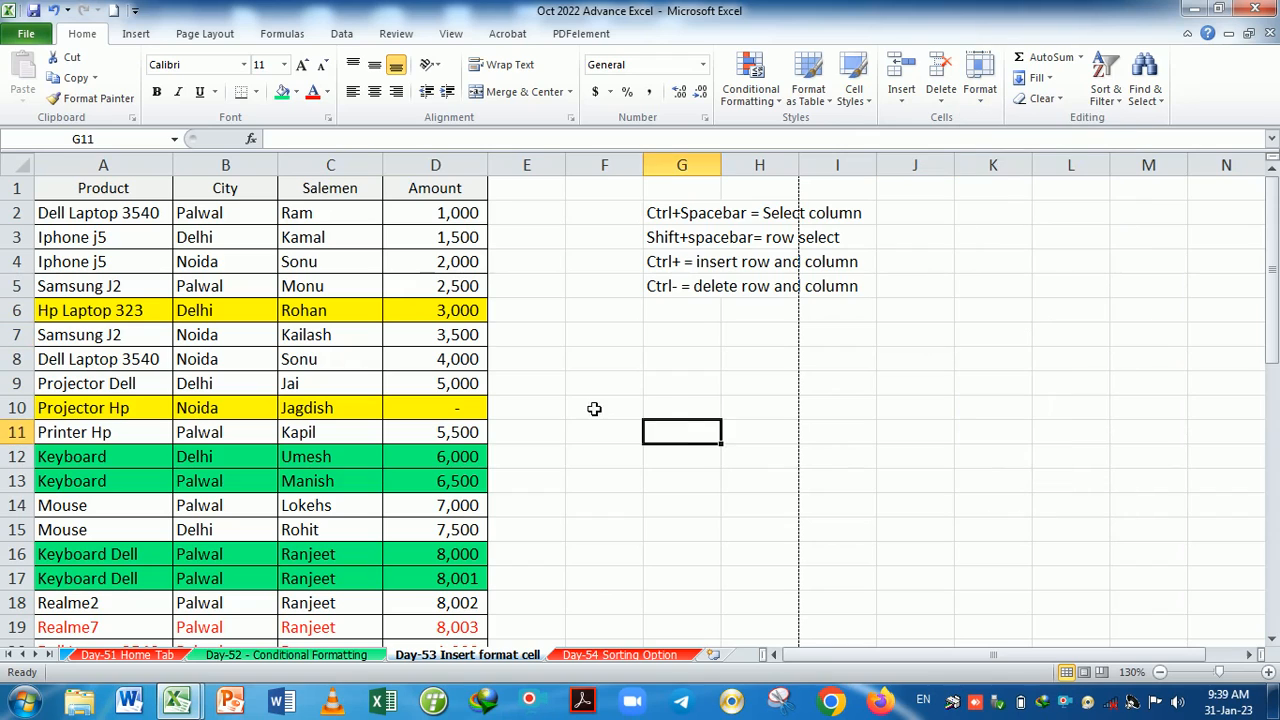
left_click(591, 407)
left_click(598, 388)
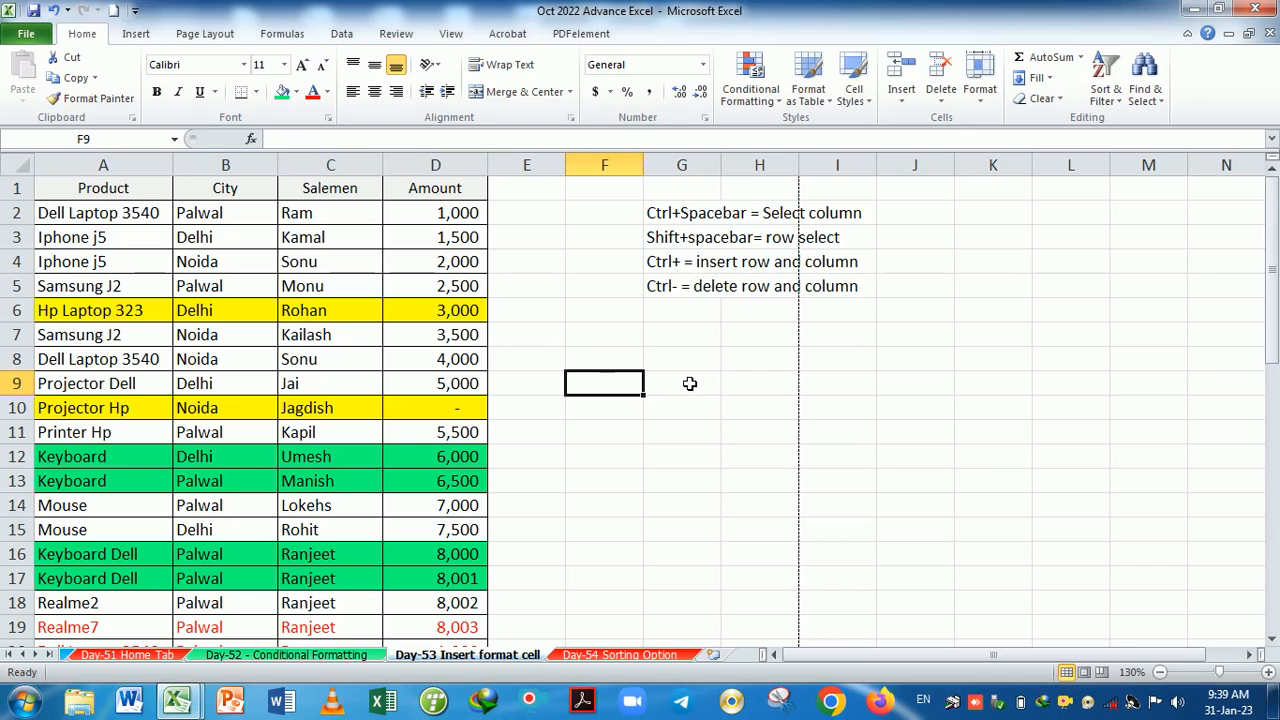
Protect the sheet with a password, leaving Format rows unchecked, and re-enter the password to confirm.
left_click(980, 80)
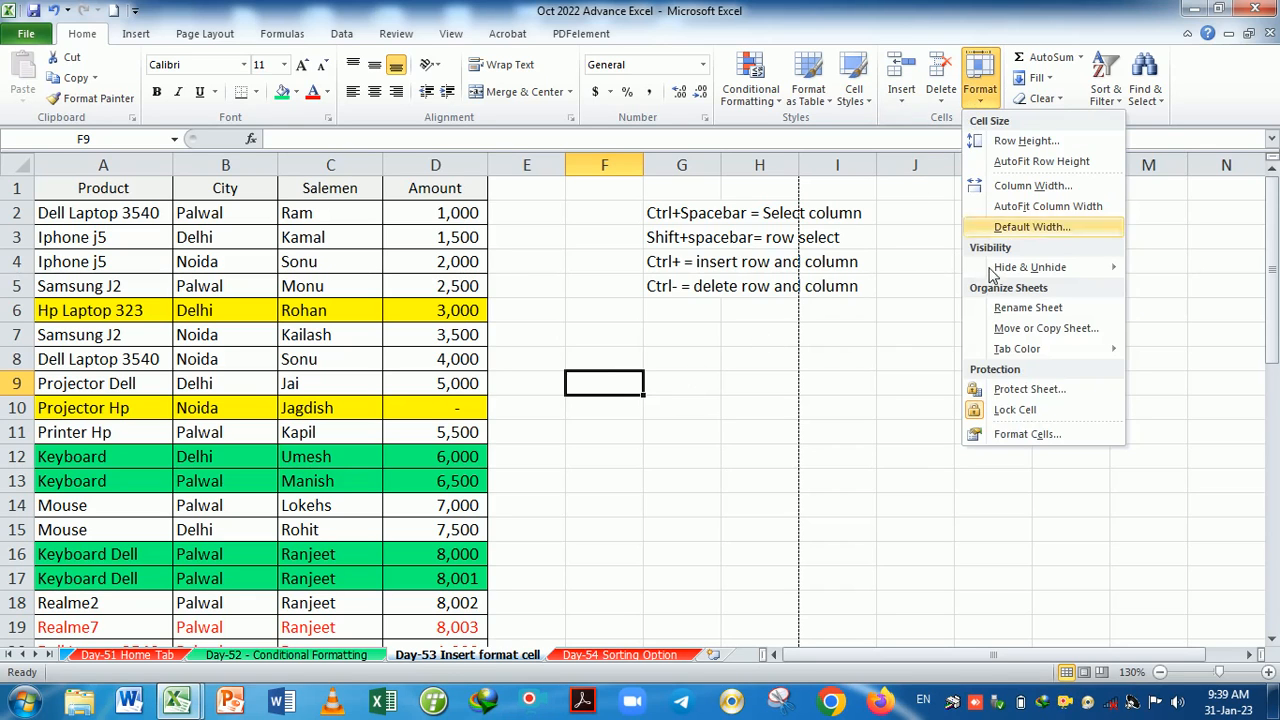
left_click(1022, 392)
left_click_drag(688, 305, 800, 245)
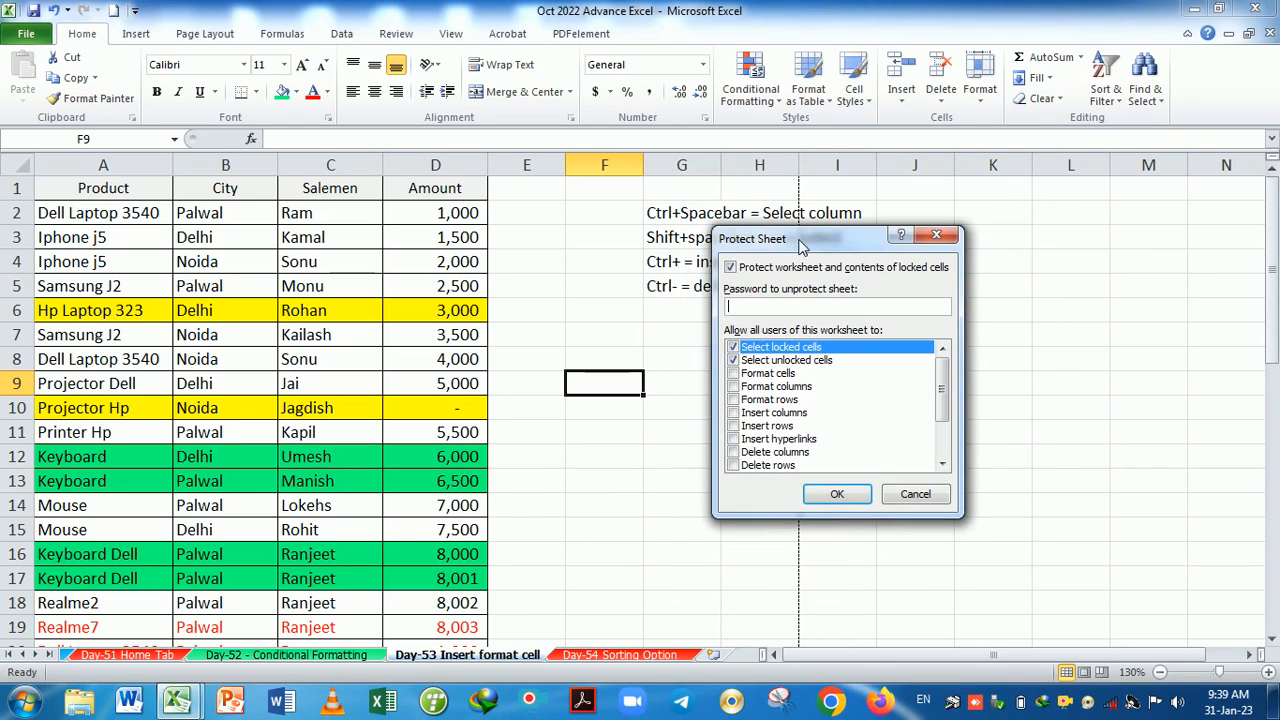
left_click(734, 400)
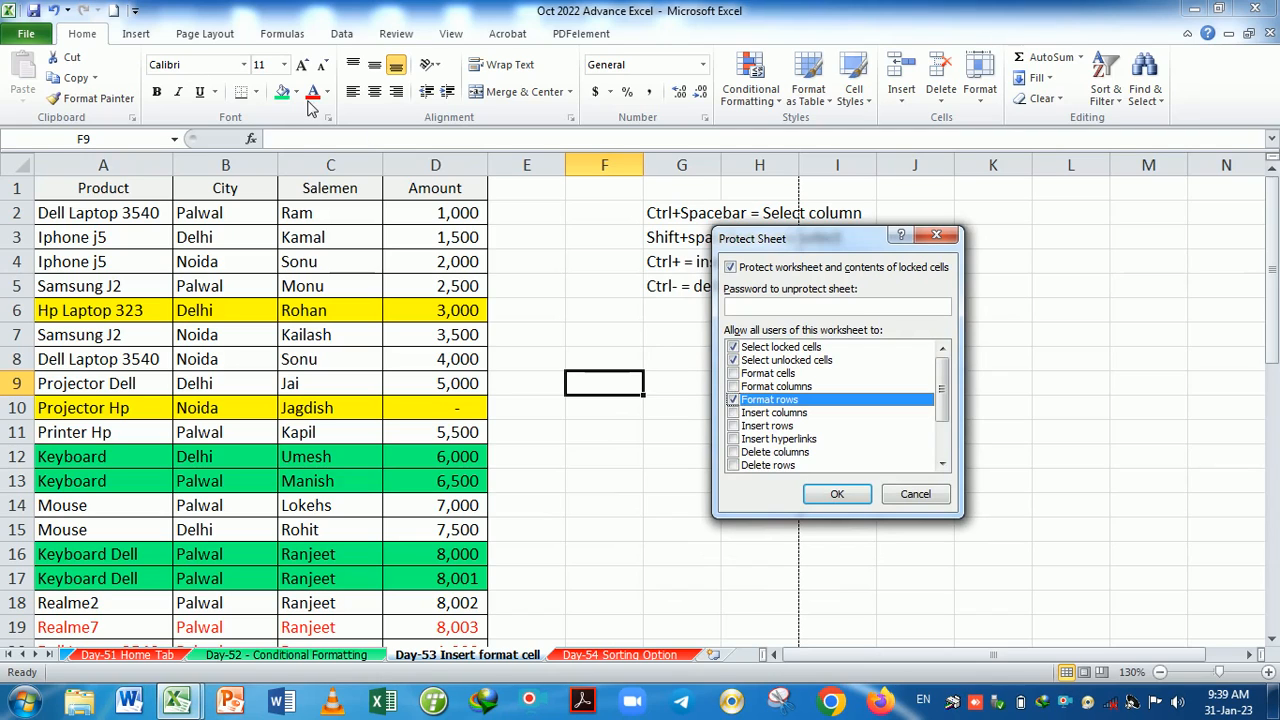
left_click(733, 400)
left_click(760, 308)
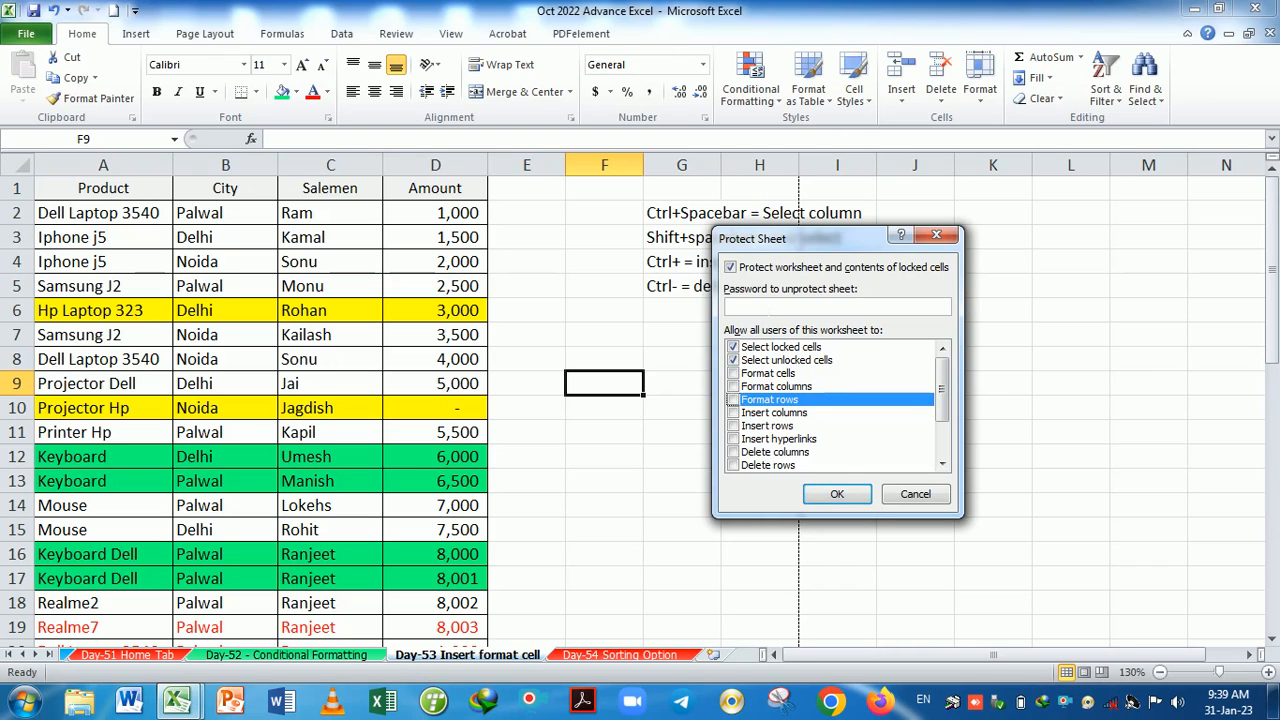
type("1")
left_click(838, 497)
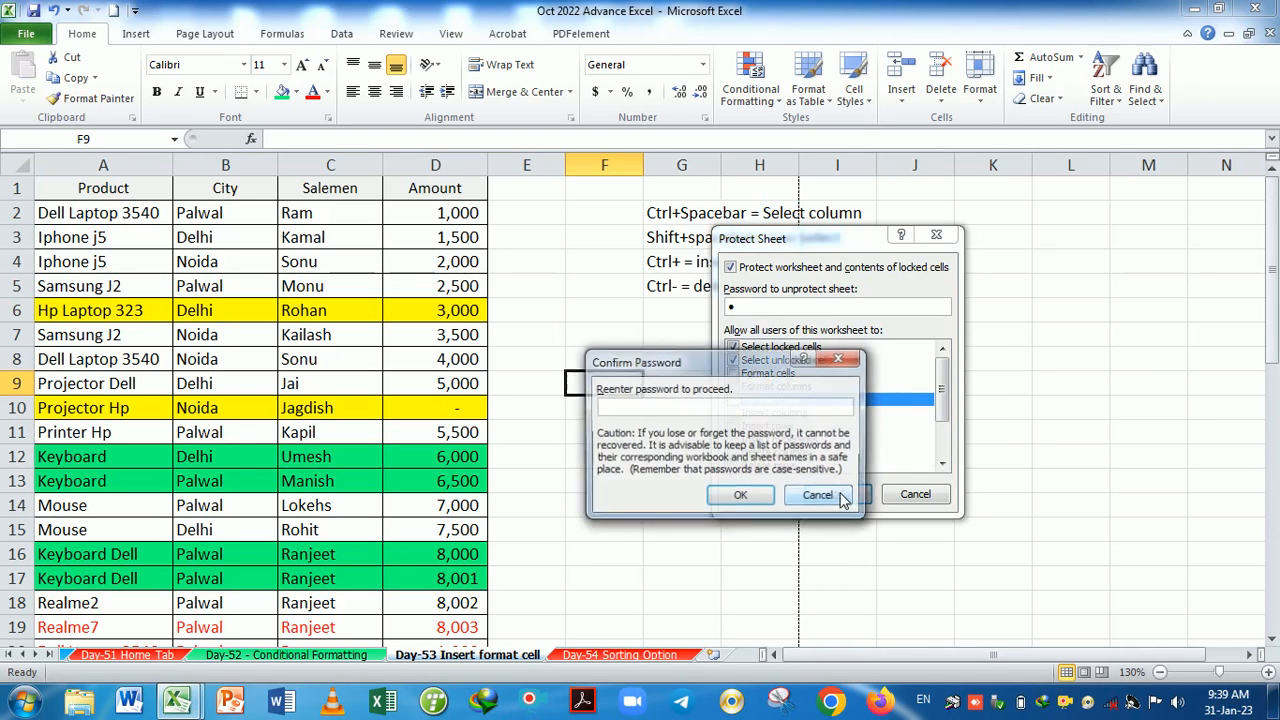
type("1")
left_click(740, 496)
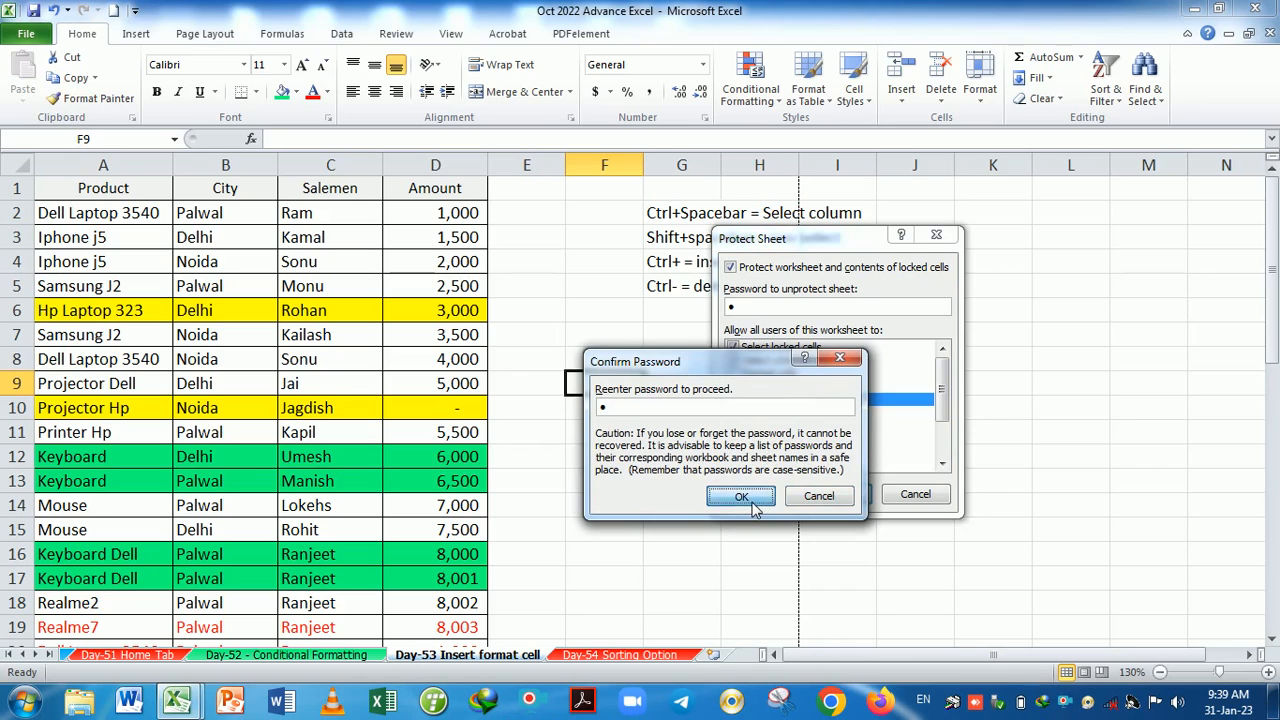
Try editing cells H12, G6, F8, J8 and F7, dismissing each protection warning.
left_click(738, 452)
key("d")
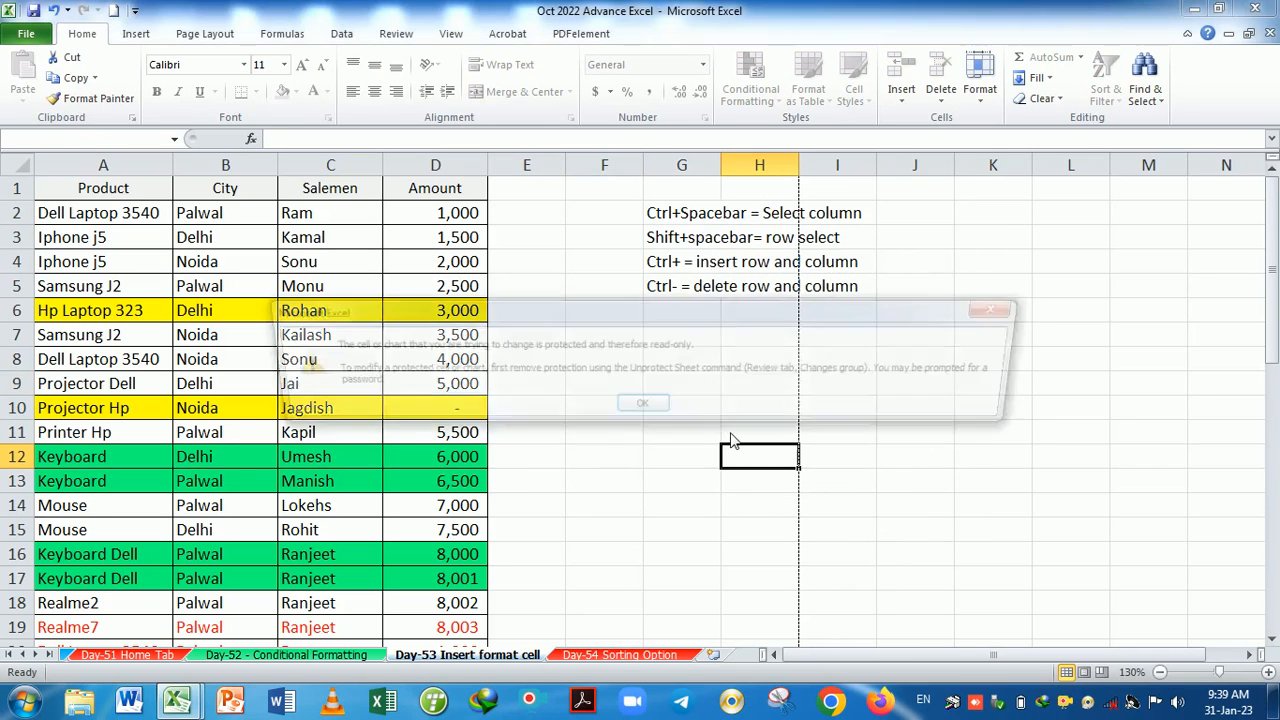
left_click(650, 409)
left_click(680, 311)
key("d")
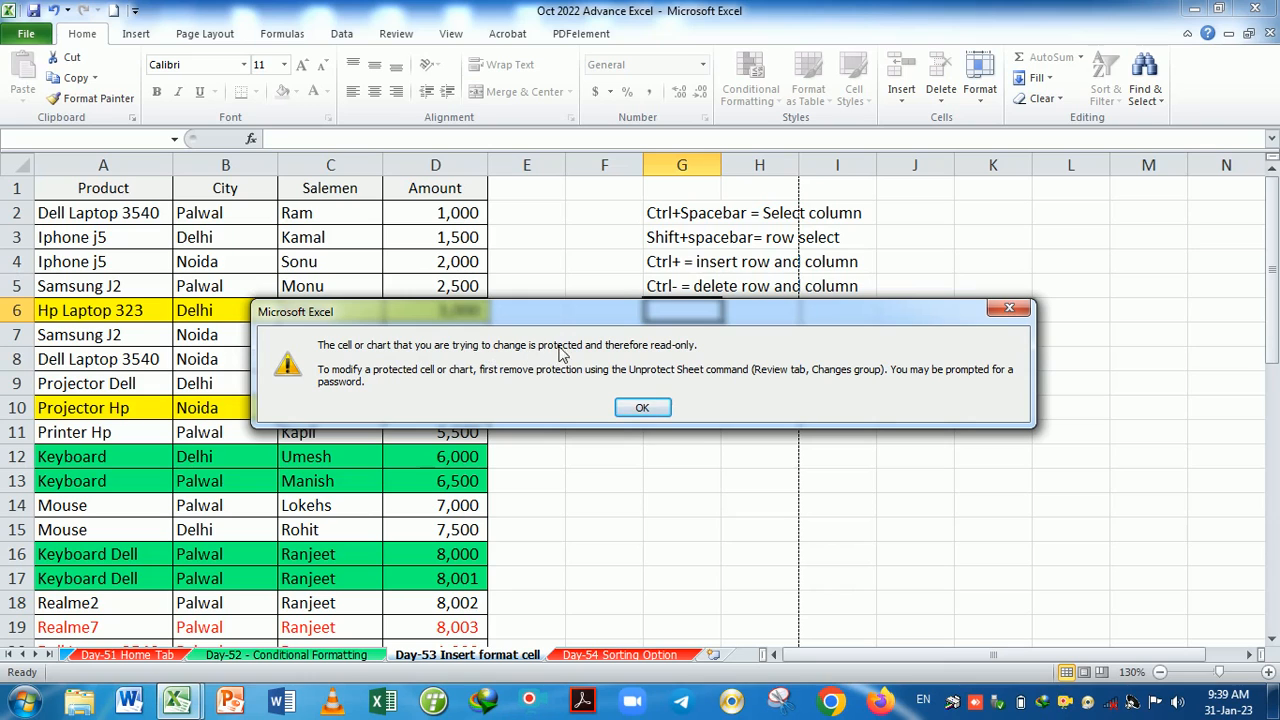
left_click(642, 407)
double_click(640, 361)
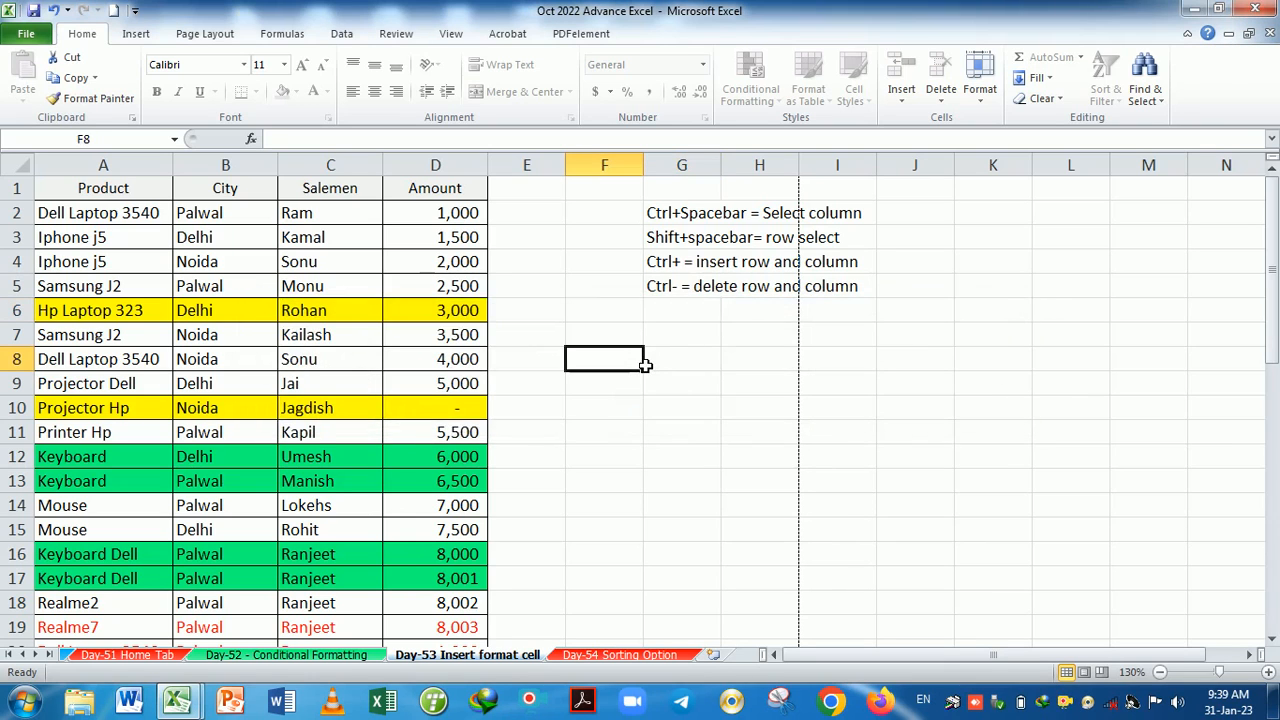
left_click(645, 406)
key("Right")
key("Right")
key("Right")
double_click(957, 360)
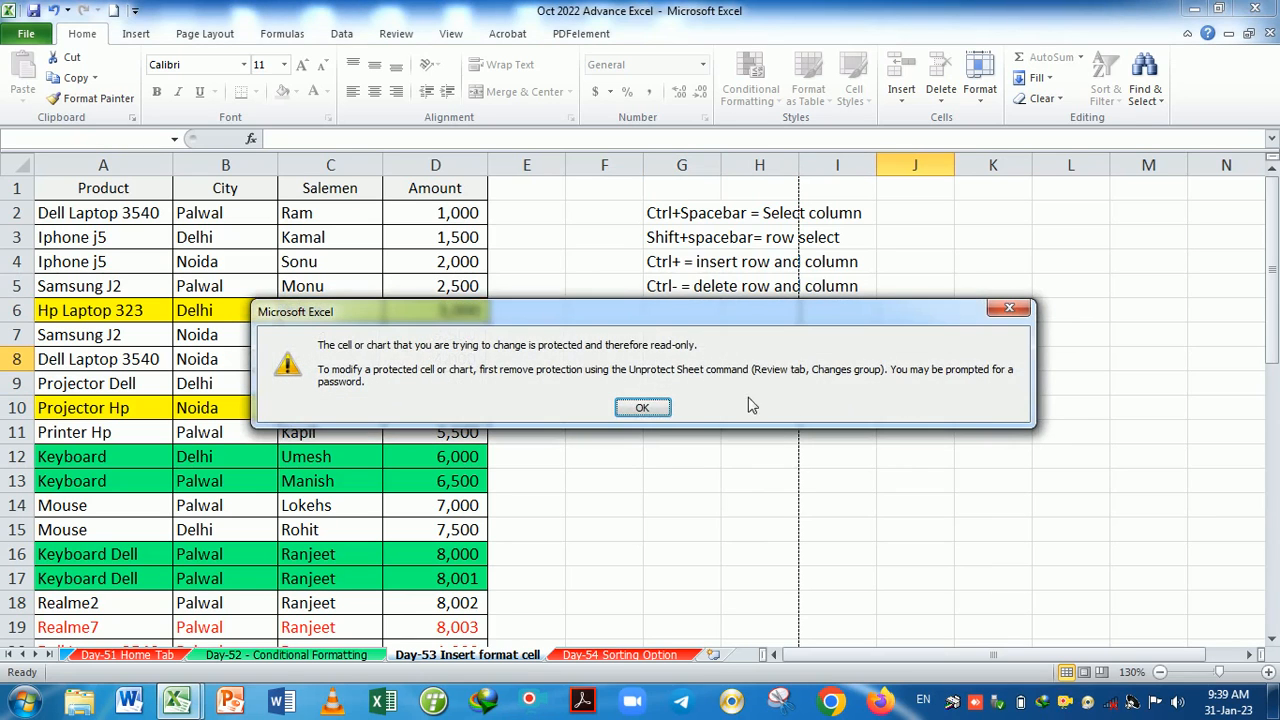
left_click(645, 405)
left_click(592, 364)
double_click(592, 364)
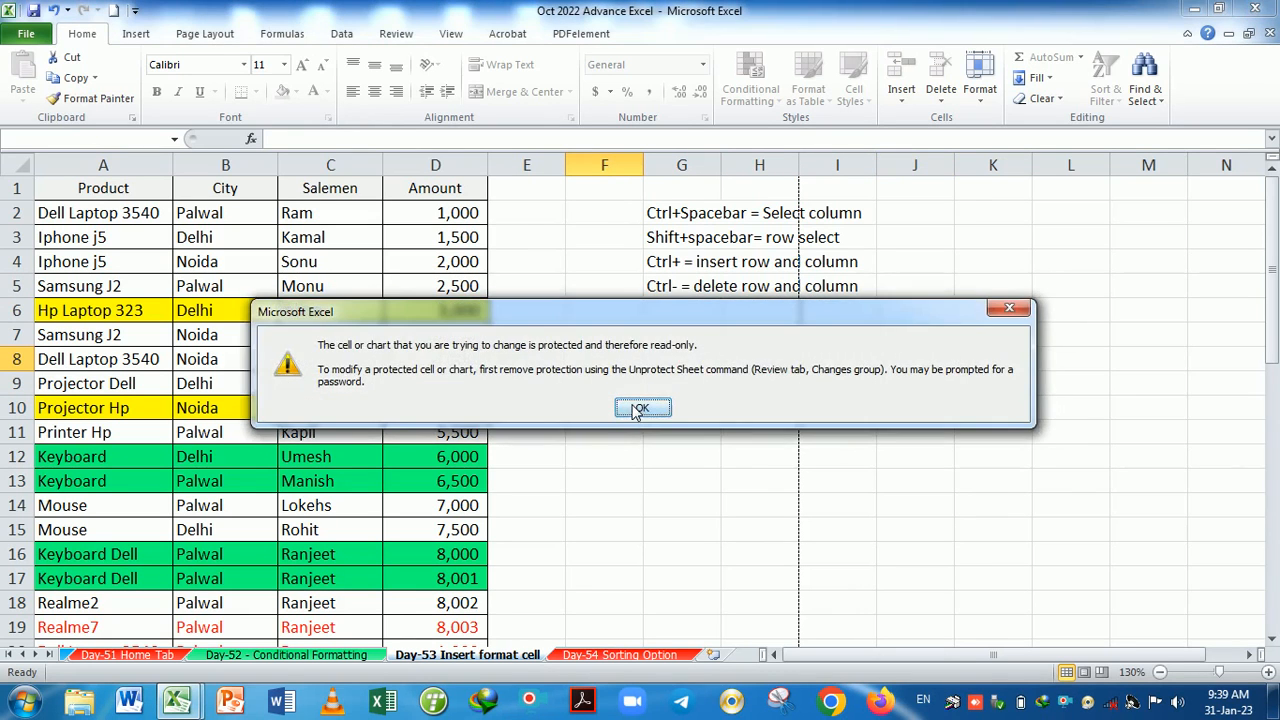
left_click(640, 409)
double_click(612, 335)
left_click(643, 408)
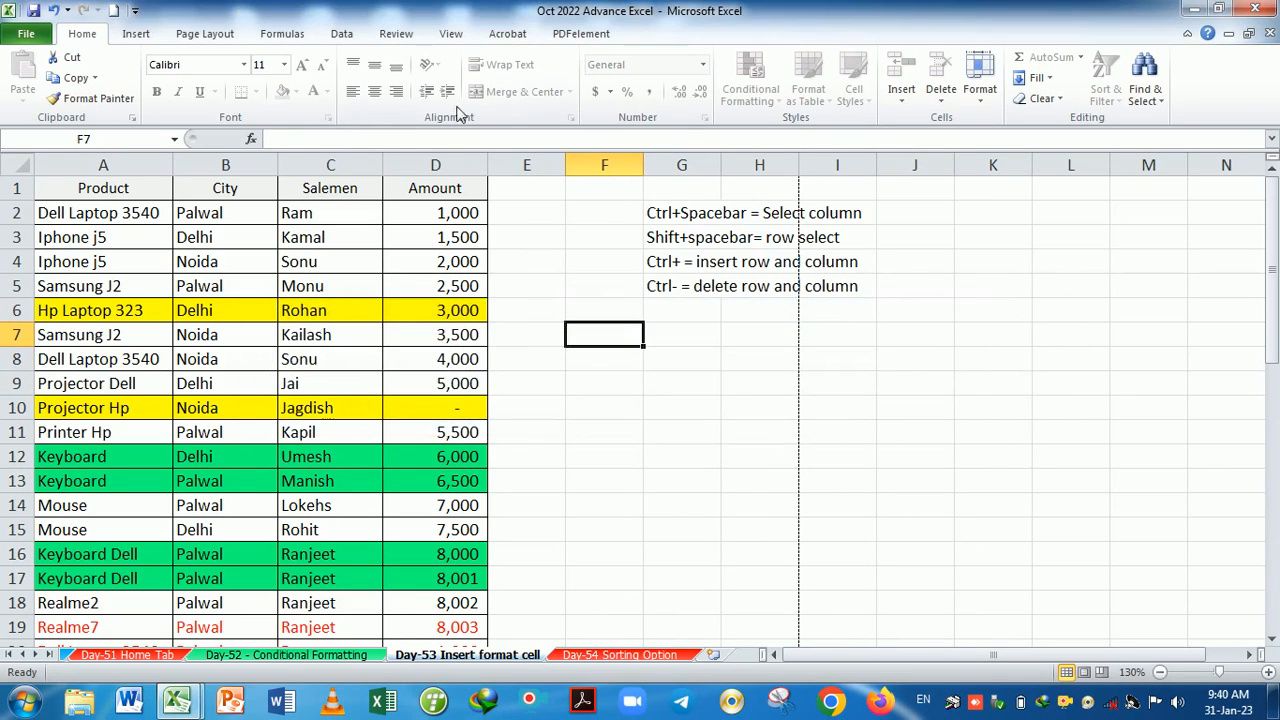
Check the print preview, then copy the product table A1:D15.
left_click(203, 34)
left_click(137, 34)
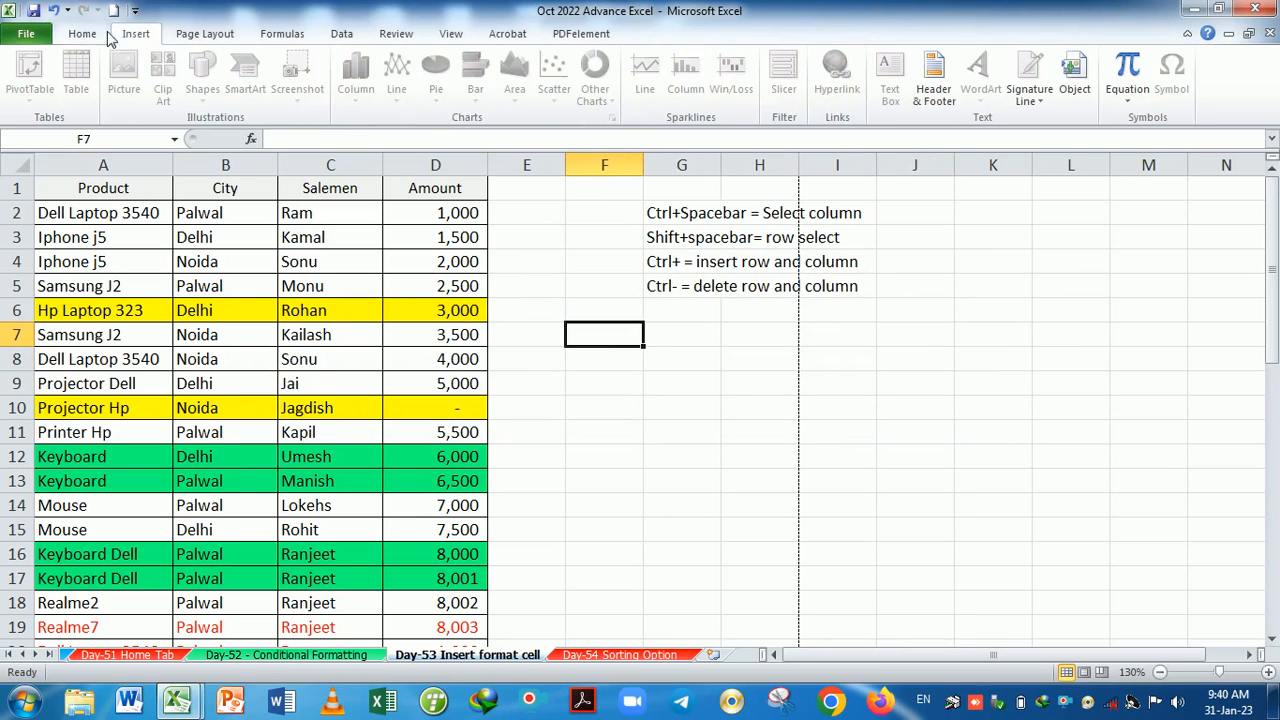
left_click(84, 36)
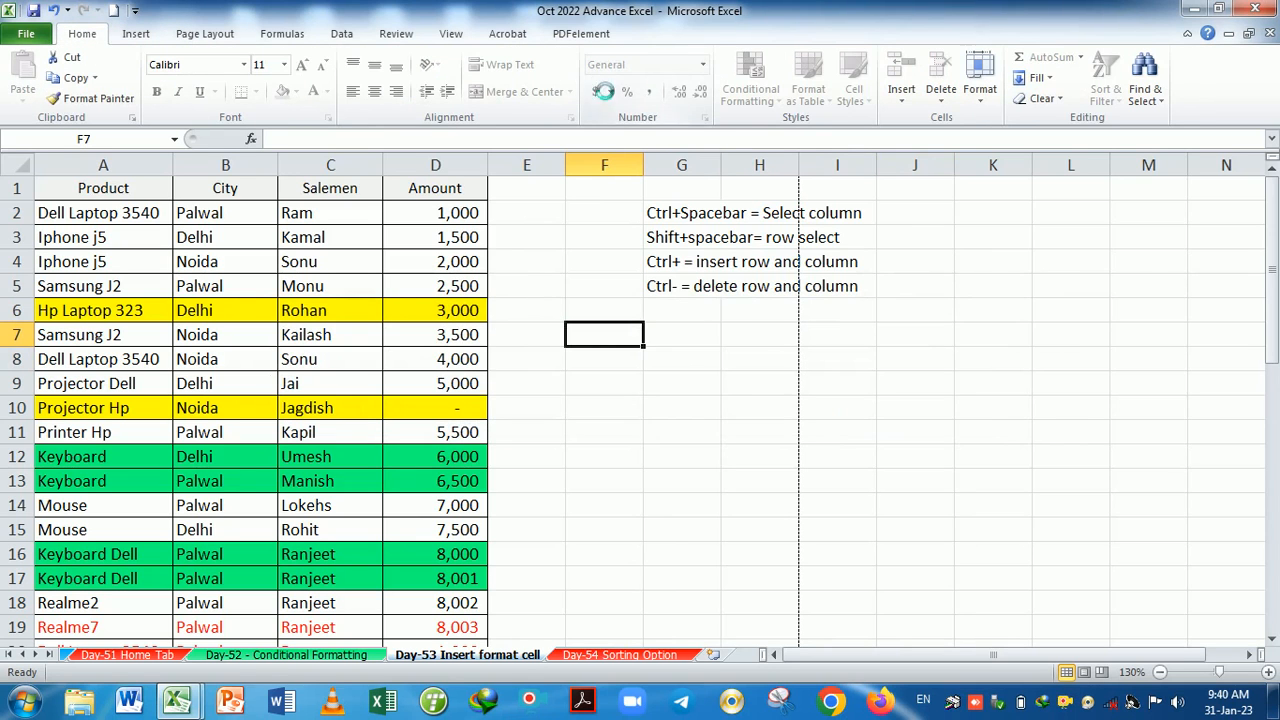
key("ctrl+p")
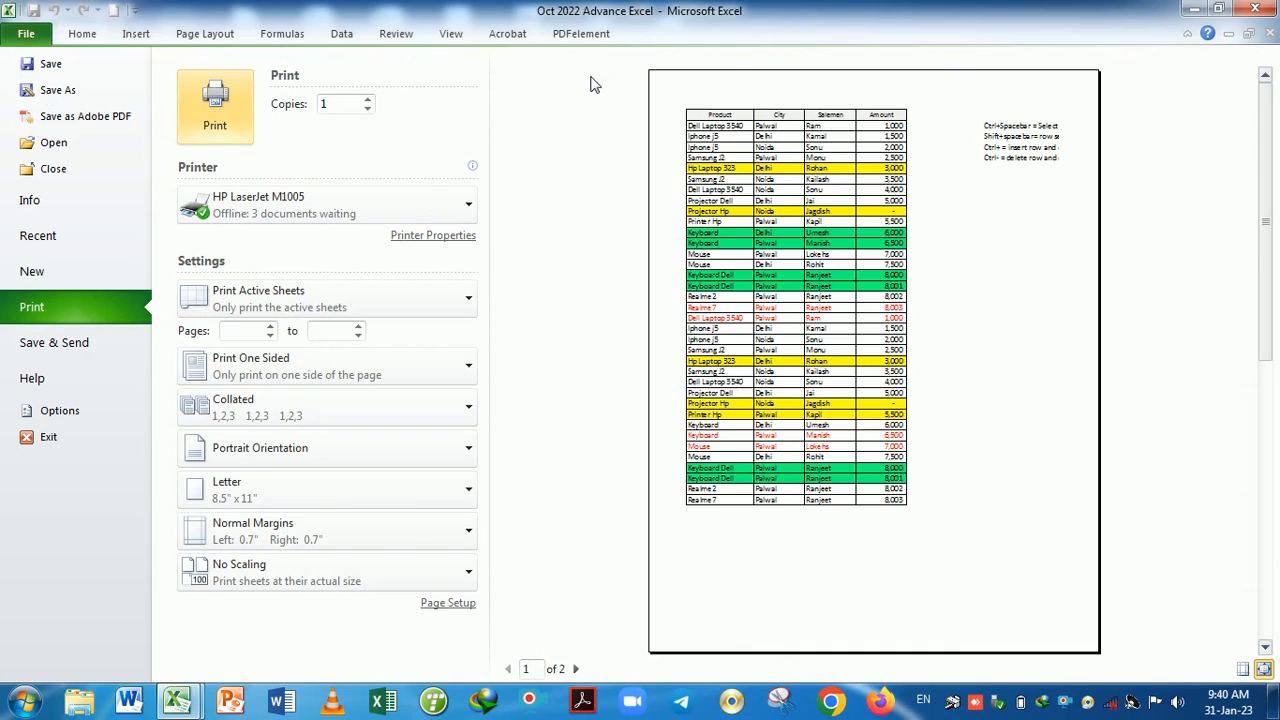
key("Escape")
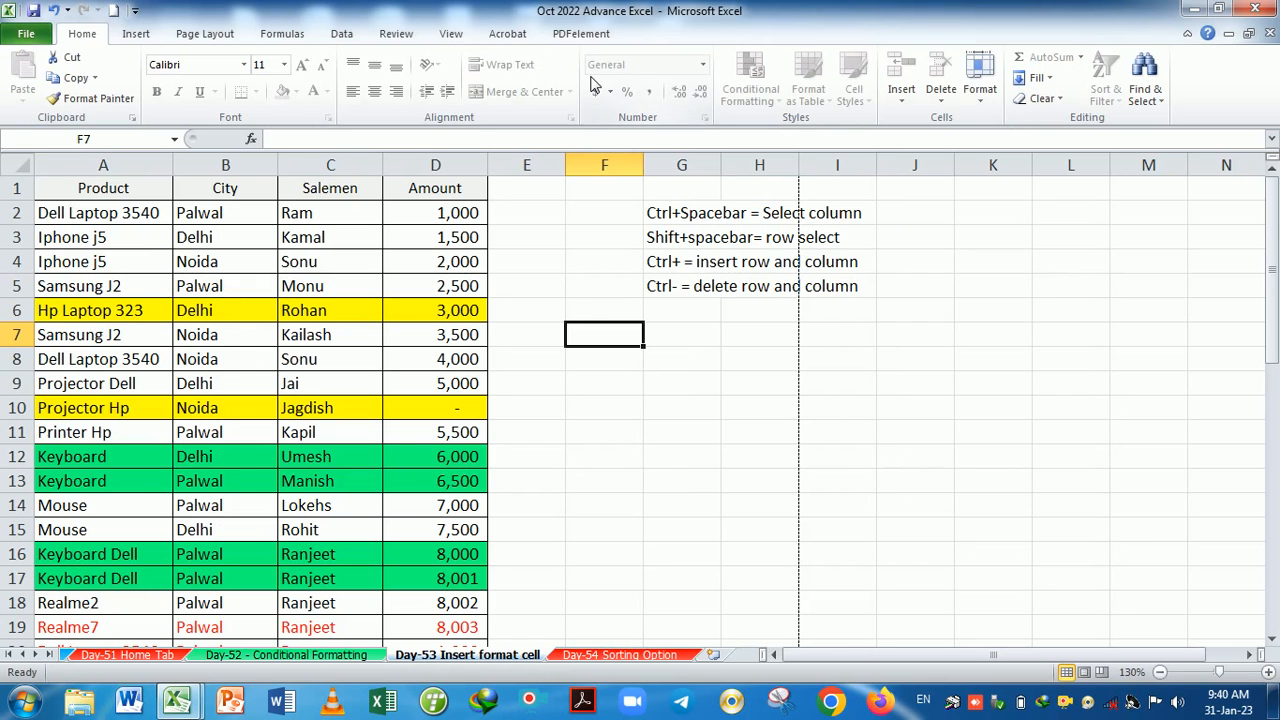
left_click_drag(96, 194, 455, 535)
key("ctrl+c")
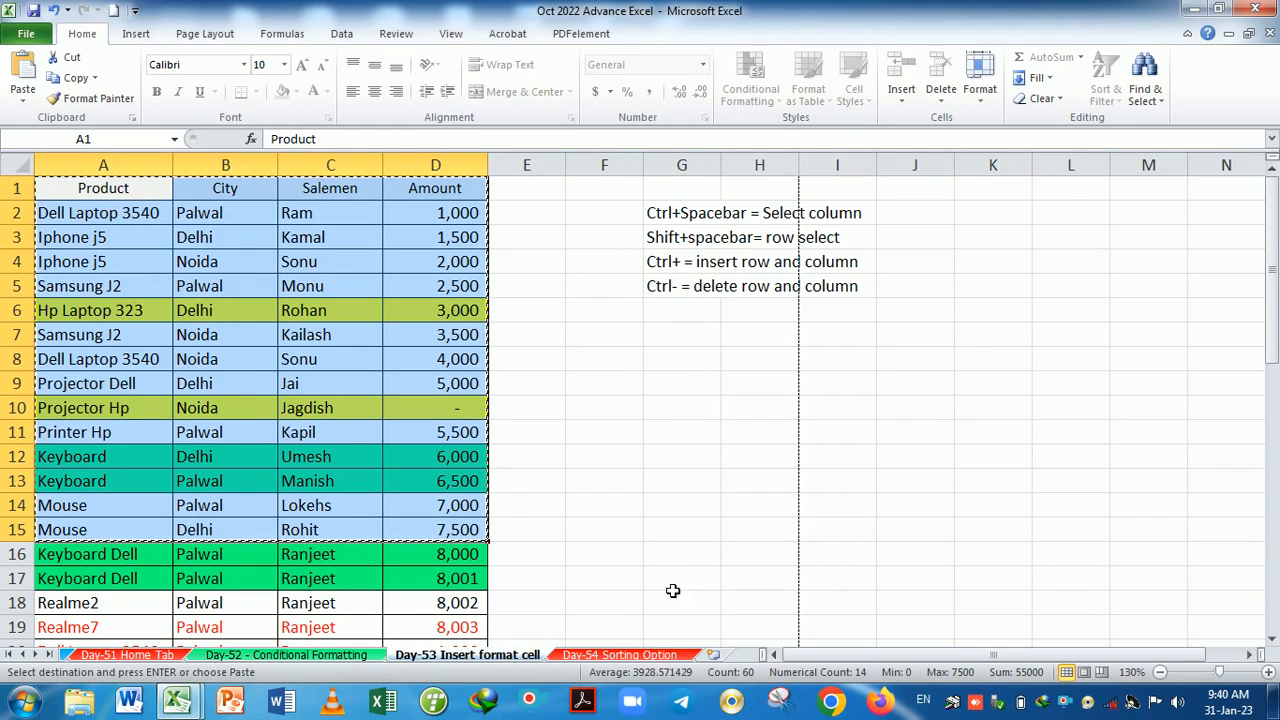
Paste the copied table at K10 on Day-54 Sorting Option, then undo the paste.
left_click(651, 654)
key("Return")
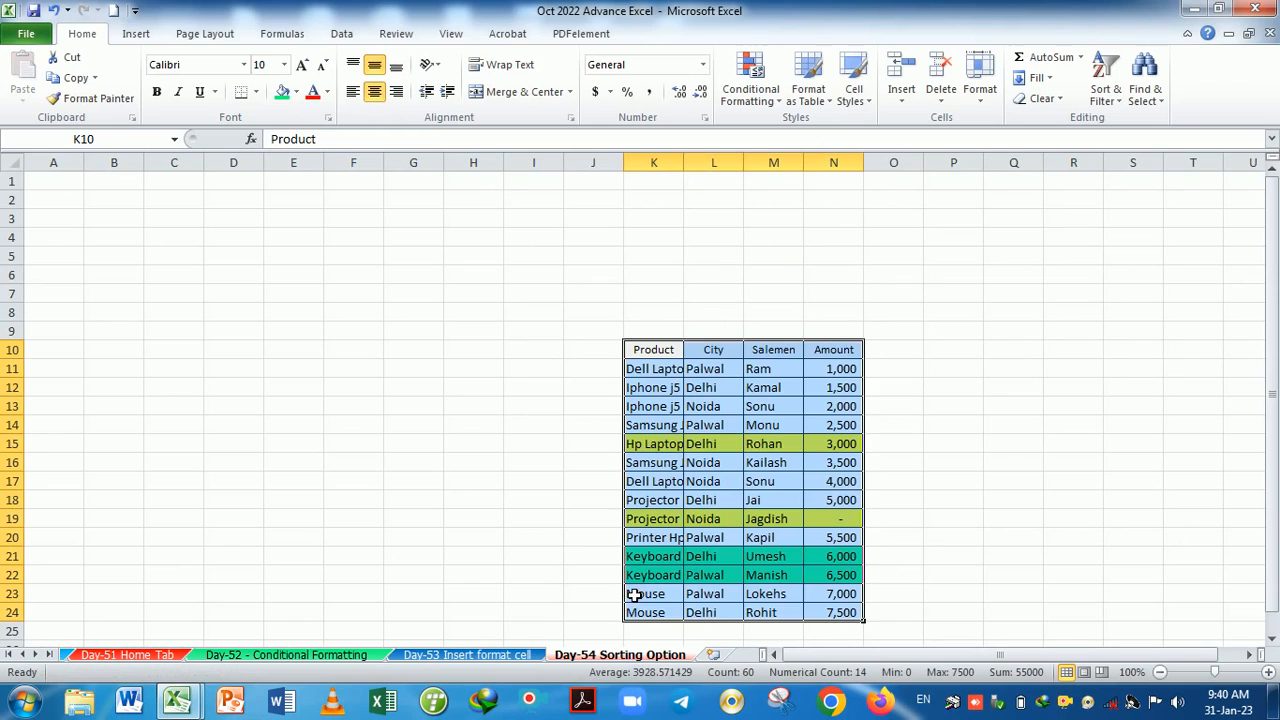
key("ctrl+z")
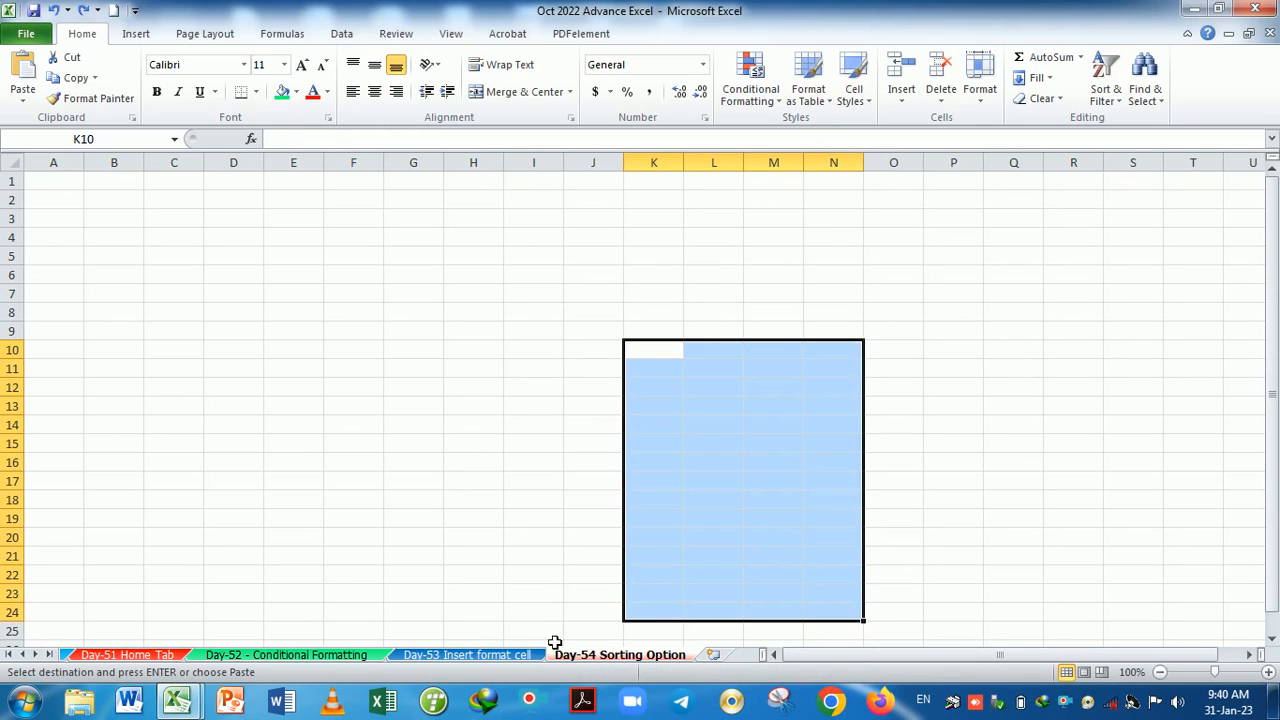
Unprotect the Day-53 Insert format cell sheet by supplying its password.
left_click(502, 655)
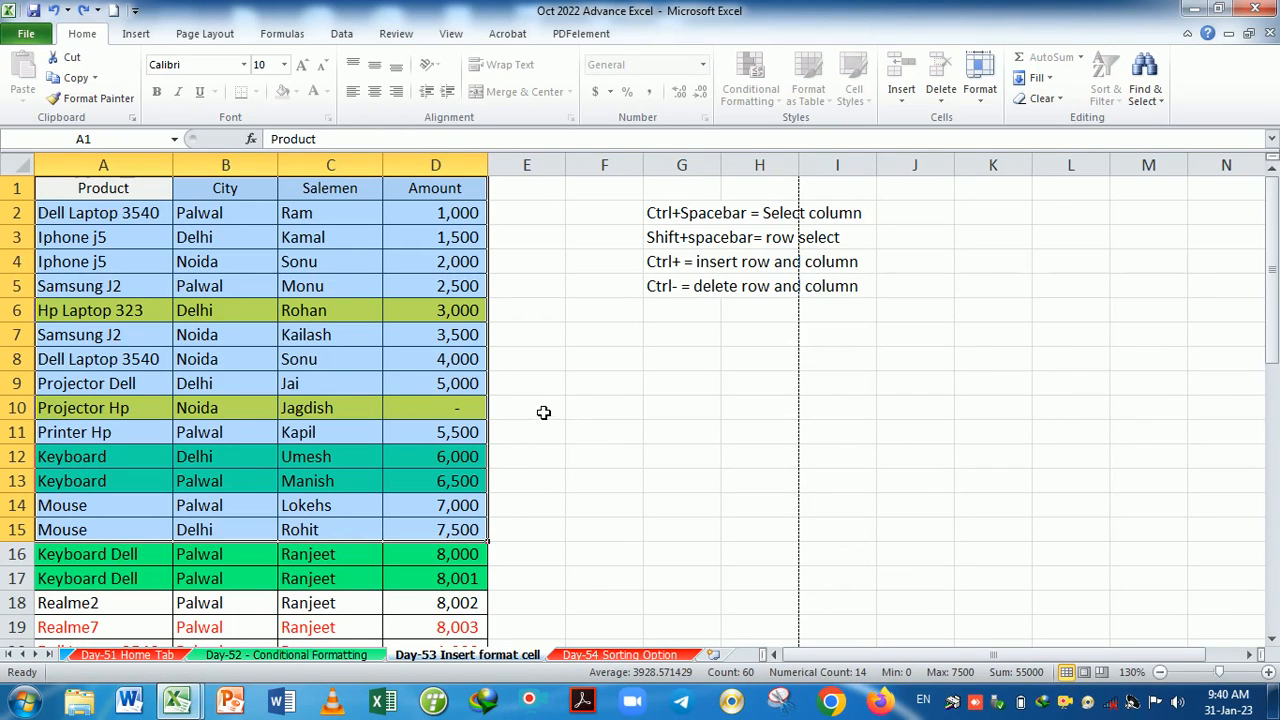
right_click(529, 658)
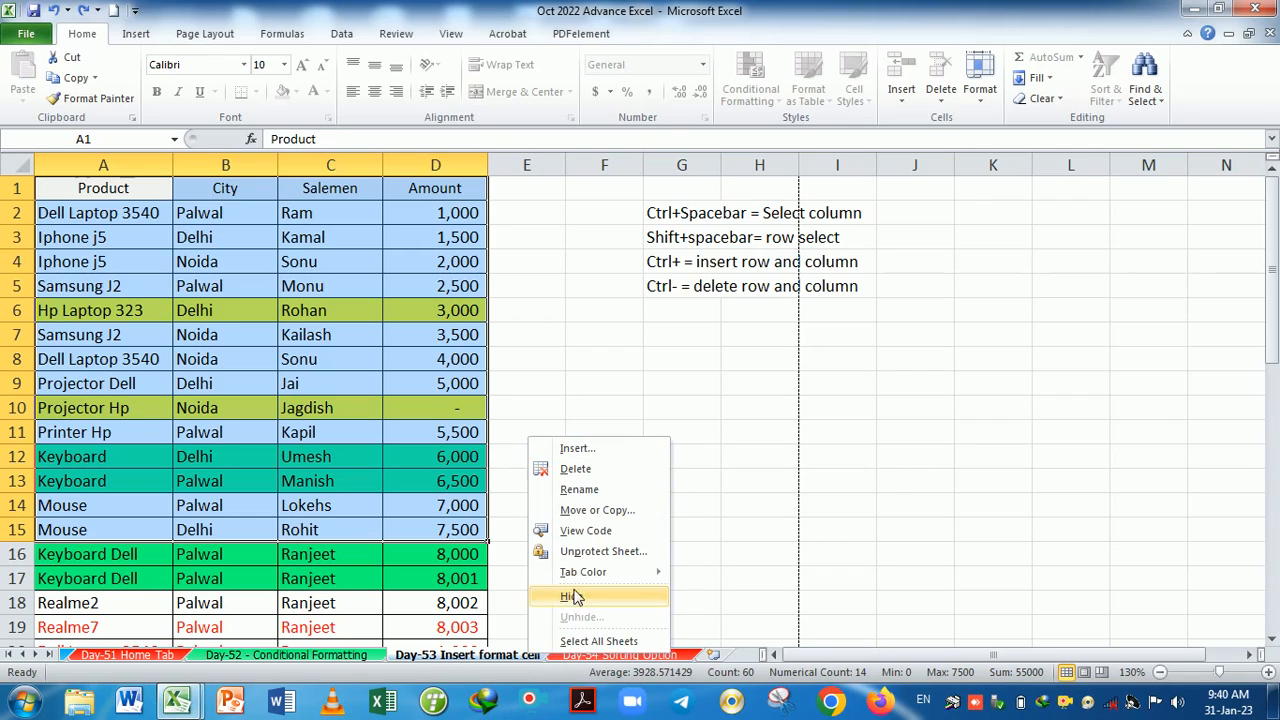
left_click(600, 552)
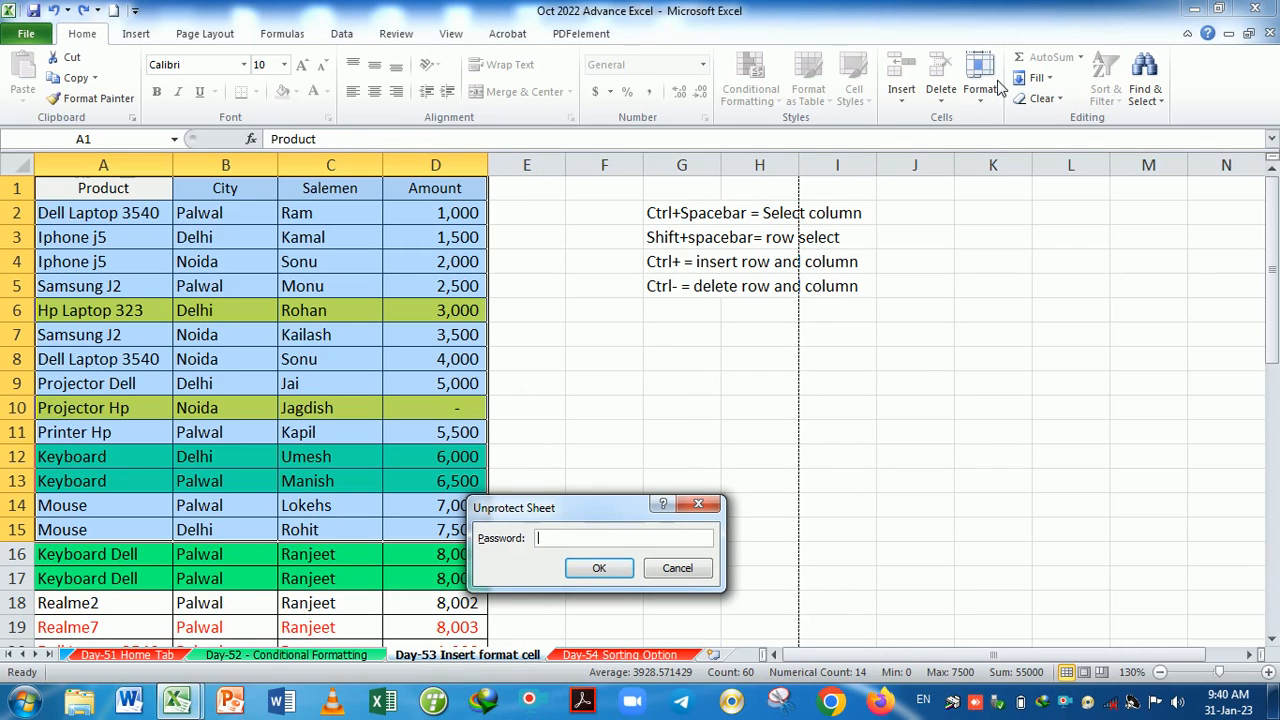
key("Return")
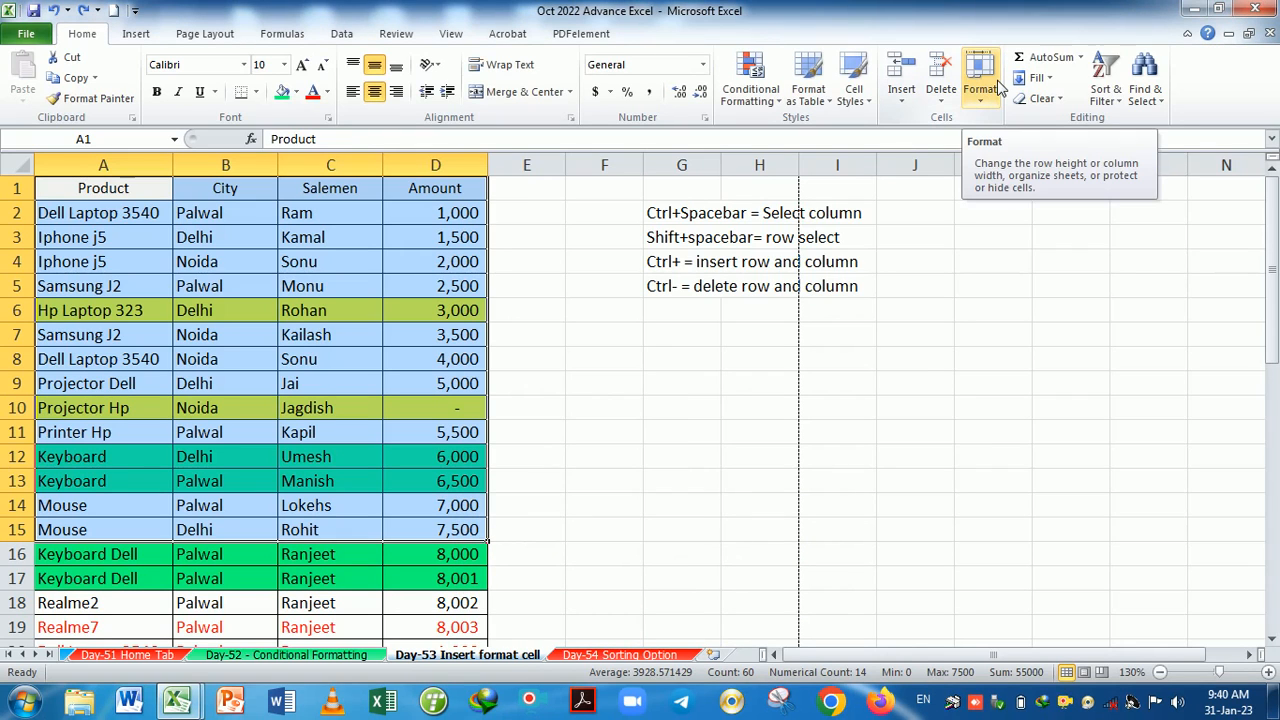
In Protect Sheet, untick Select locked/unlocked cells, then set and re-enter the password.
left_click(991, 108)
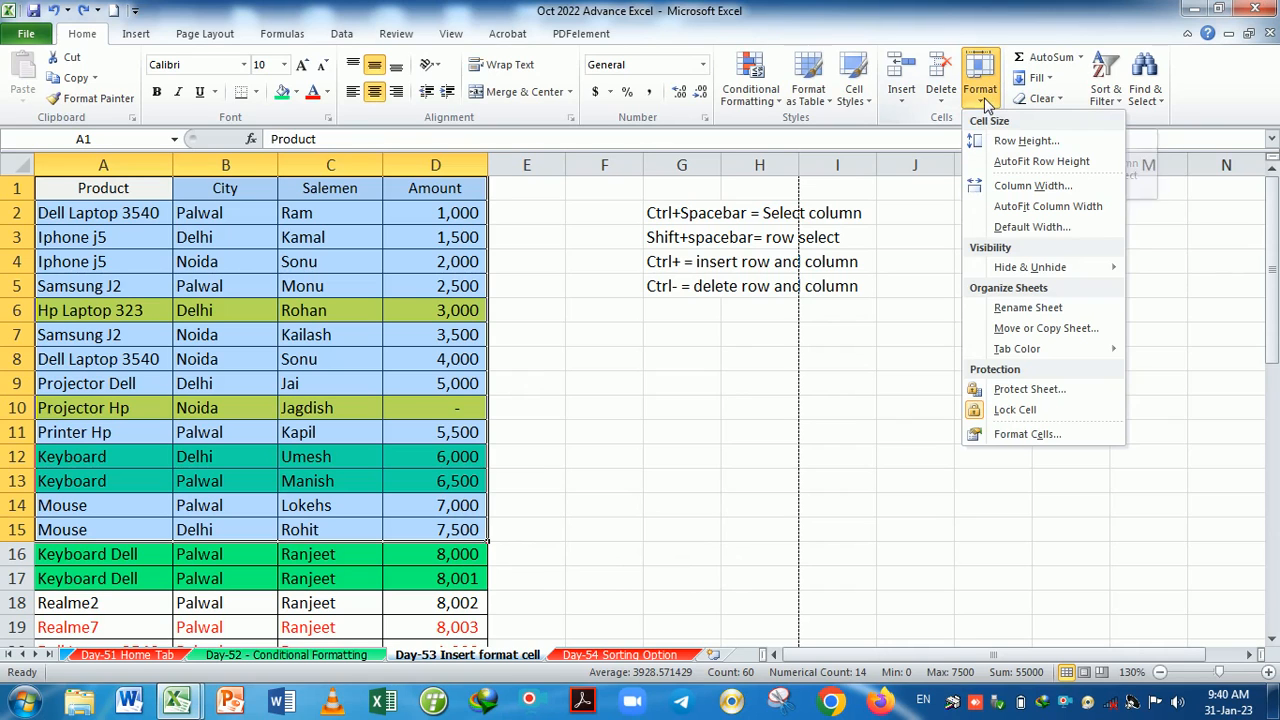
left_click(1017, 392)
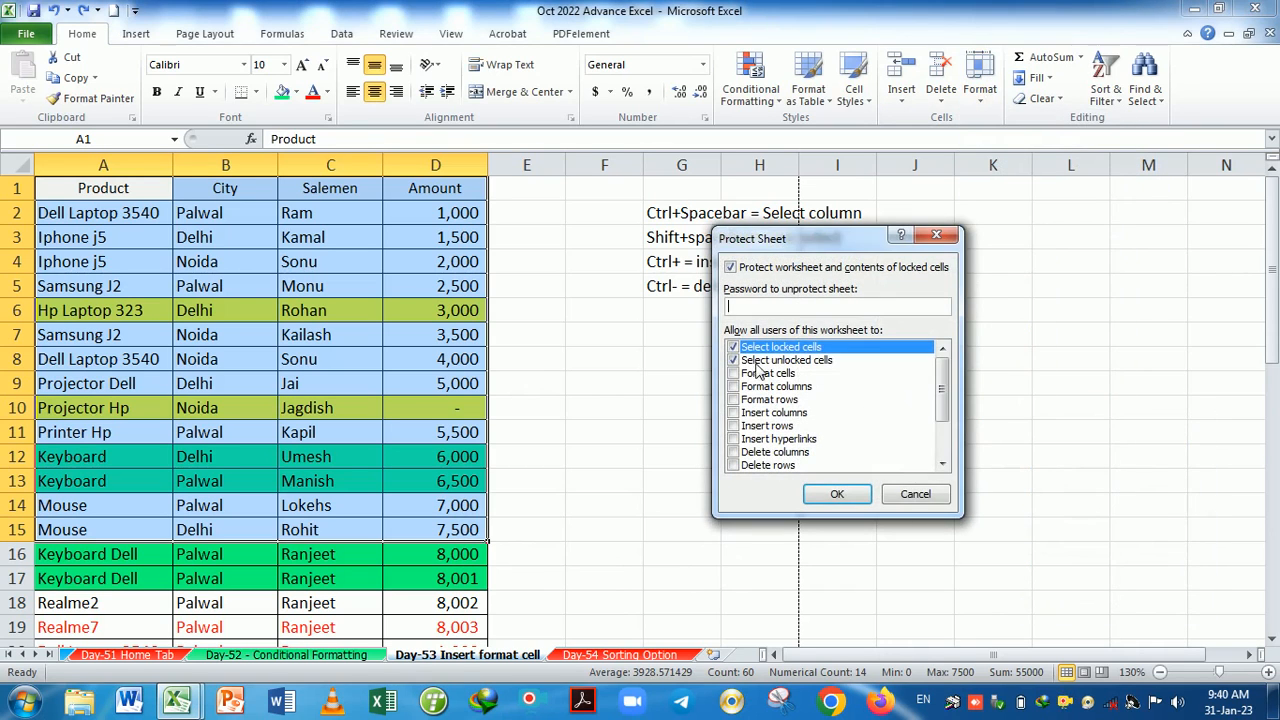
left_click(740, 362)
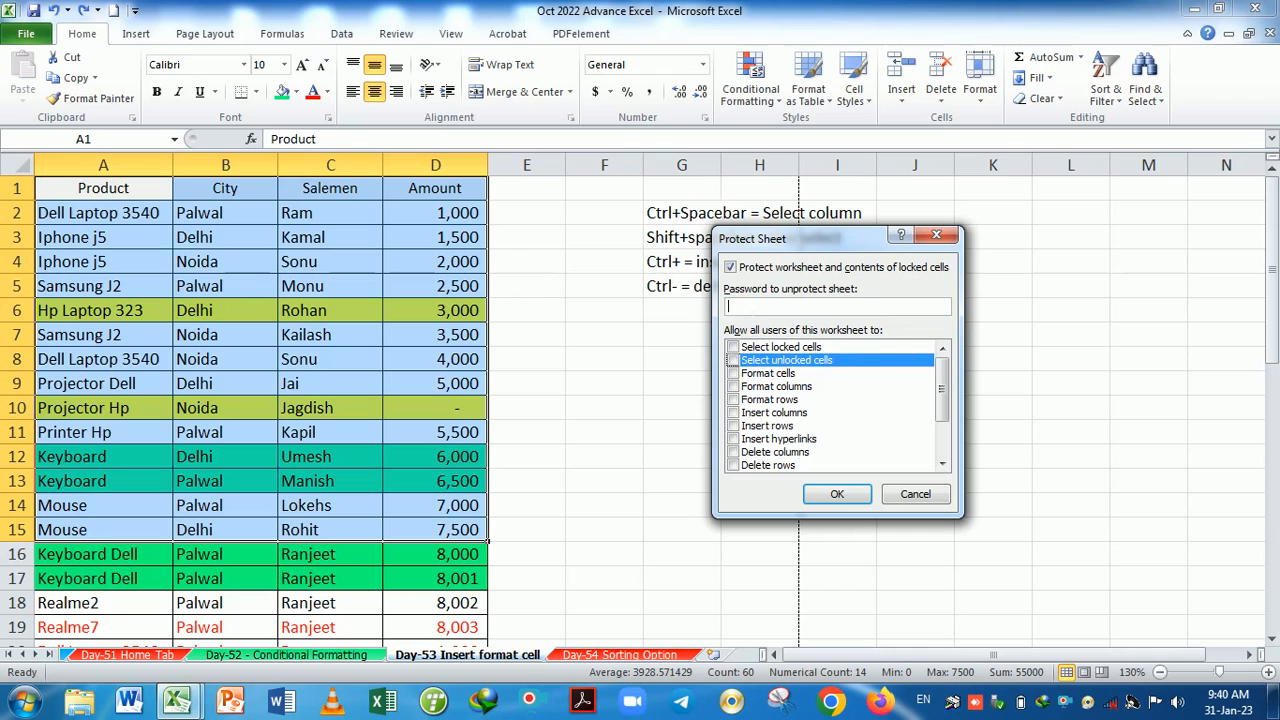
left_click(839, 493)
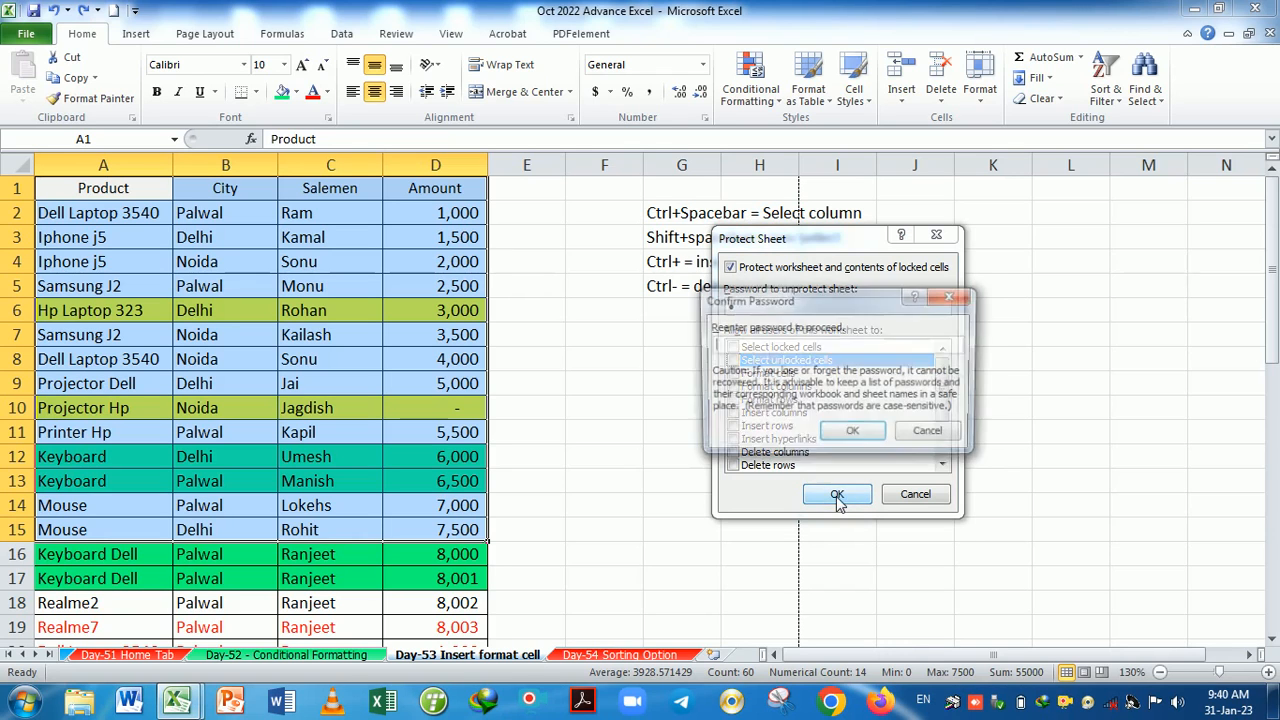
left_click(852, 433)
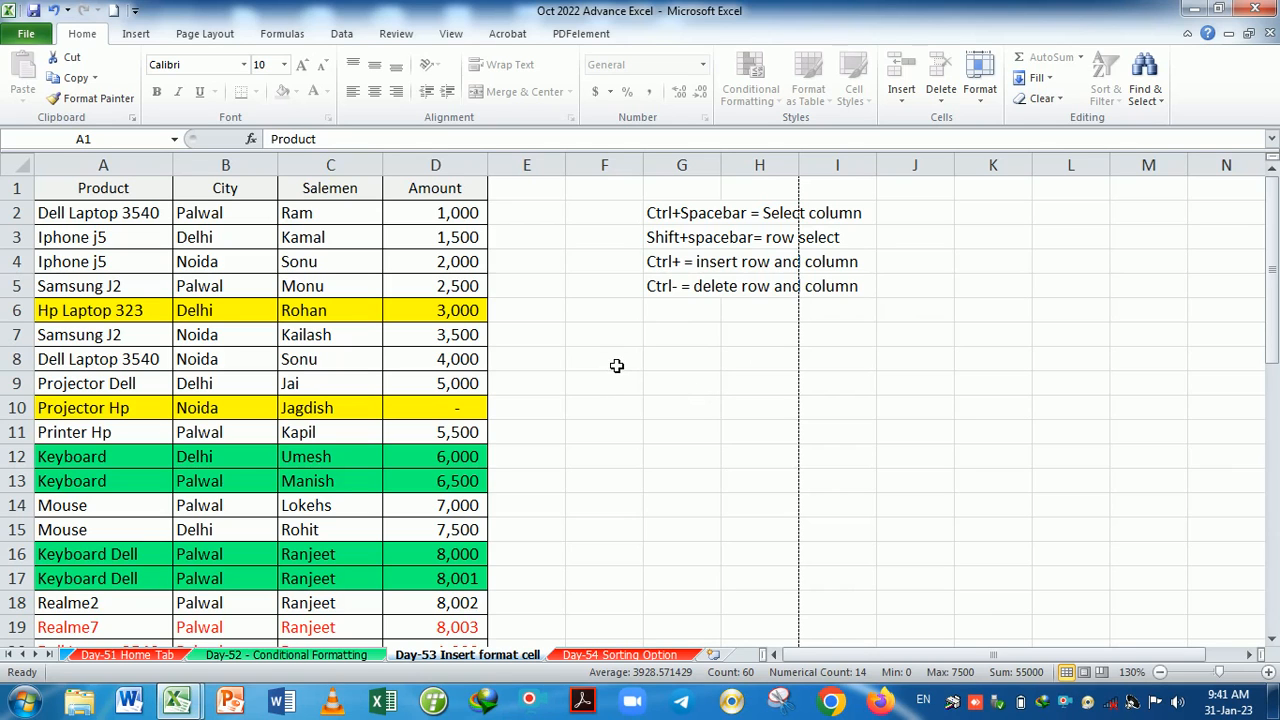
Preview the print, then double-click a cell twice and dismiss each protected-cell warning.
key("ctrl+p")
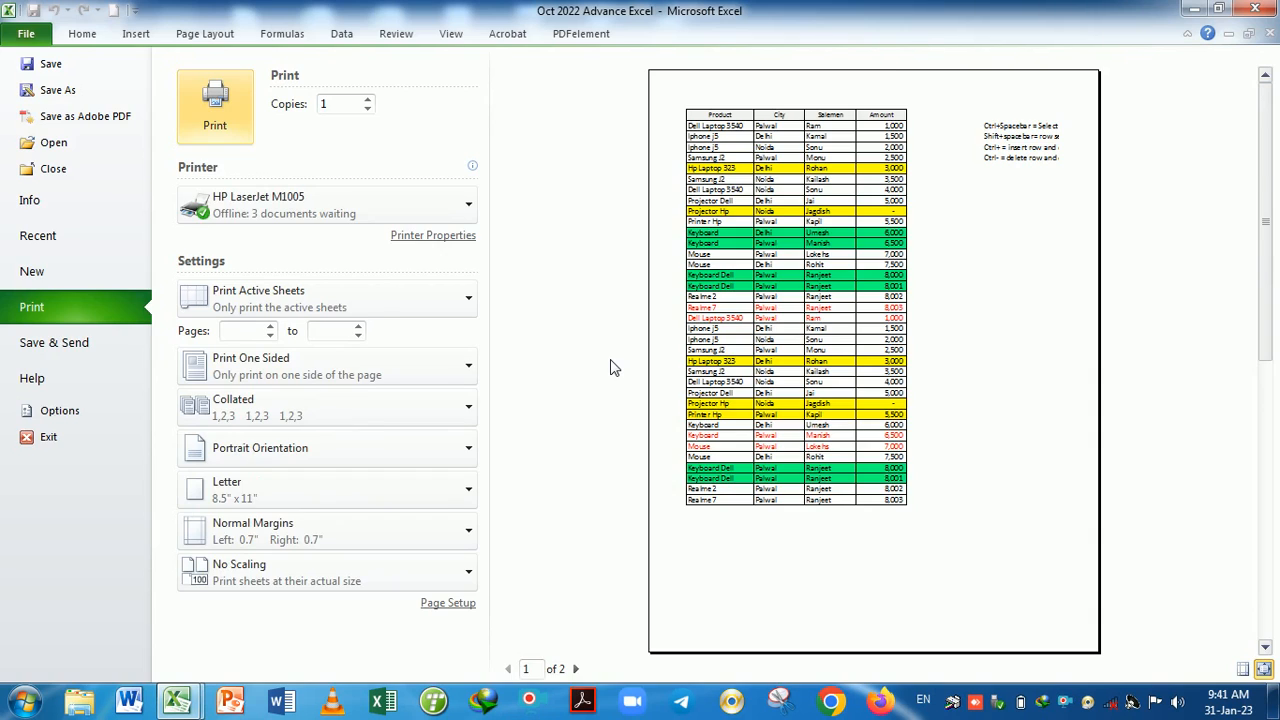
key("Escape")
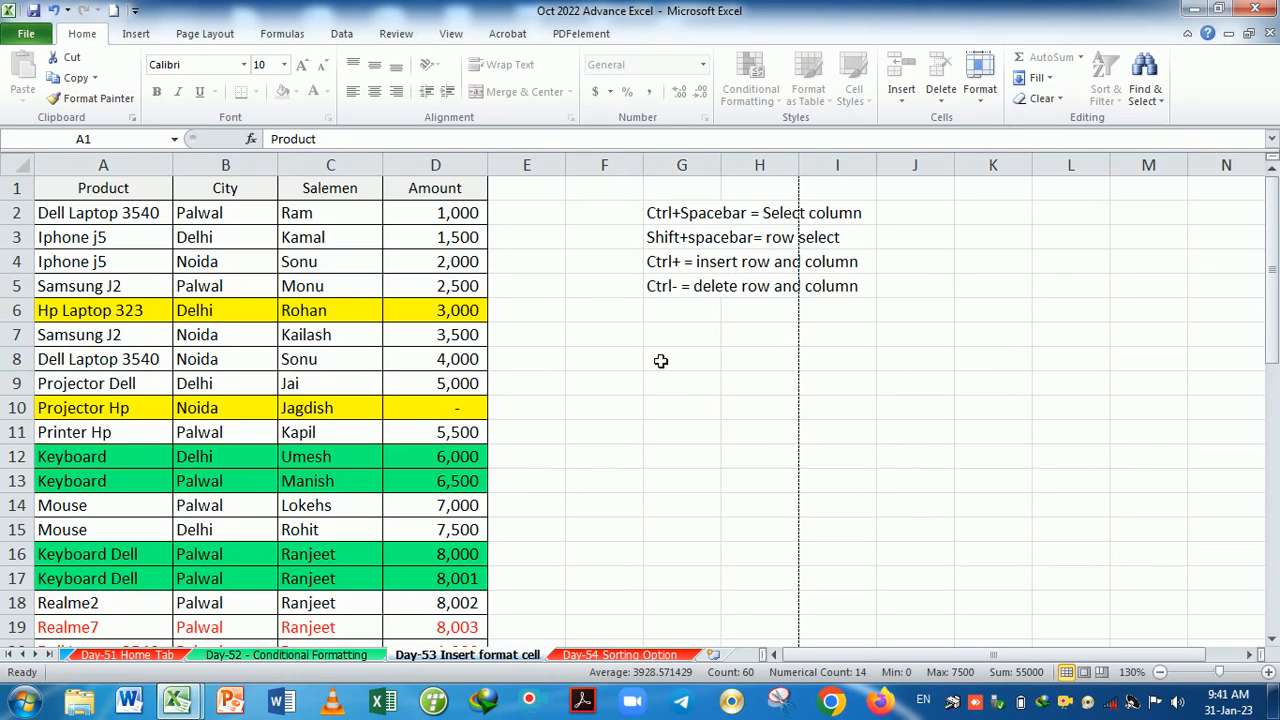
double_click(660, 358)
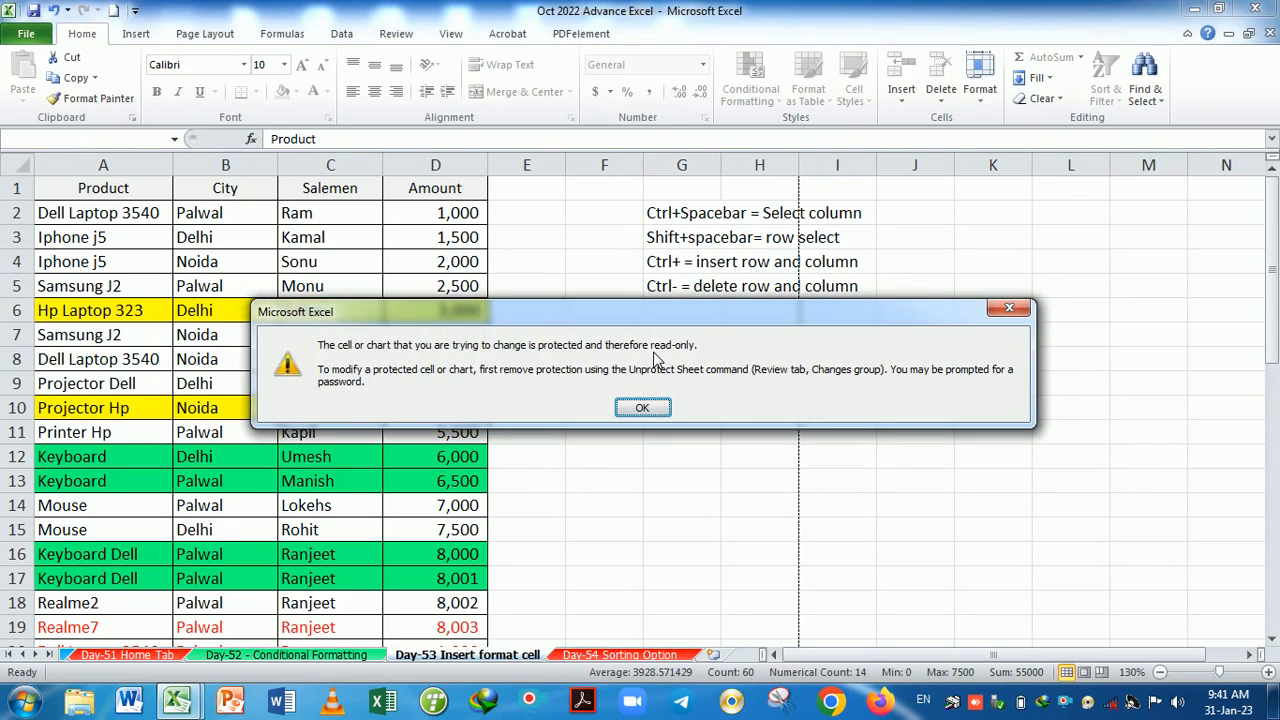
key("Return")
double_click(660, 358)
key("Return")
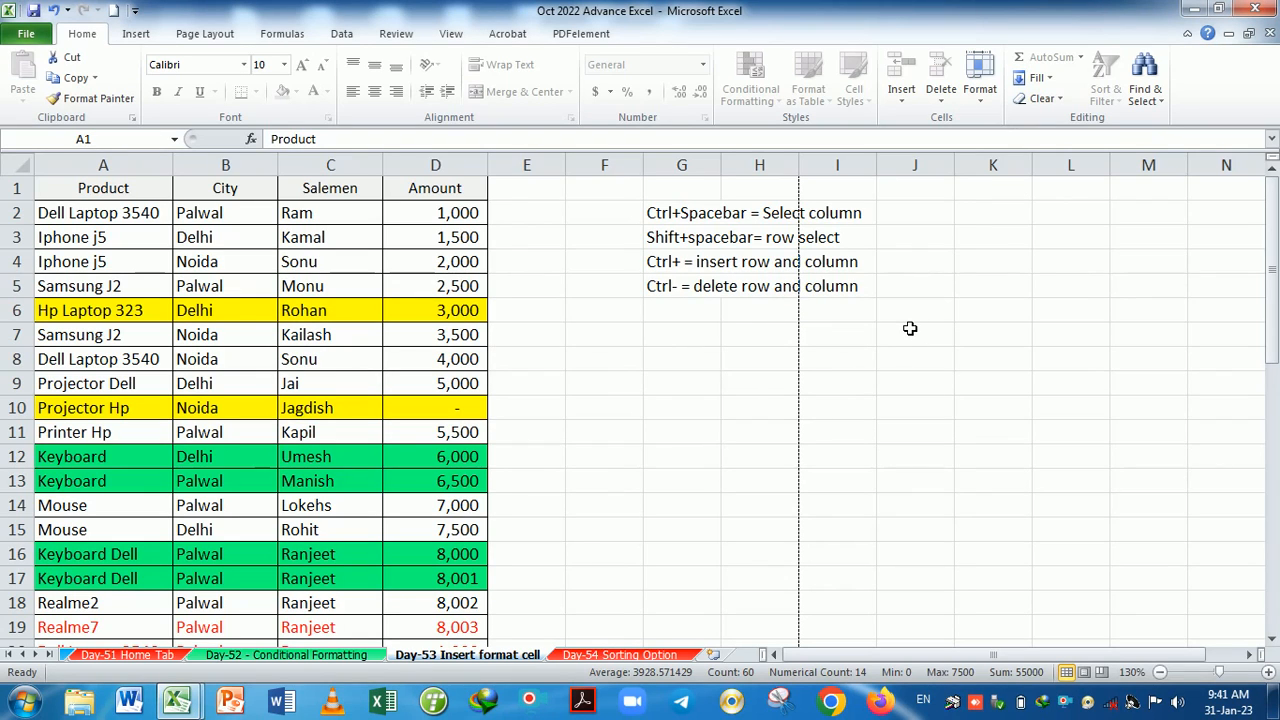
Visit the Day-52 and Day-54 sheets, return to Day-53, and open Home > Format.
left_click(290, 655)
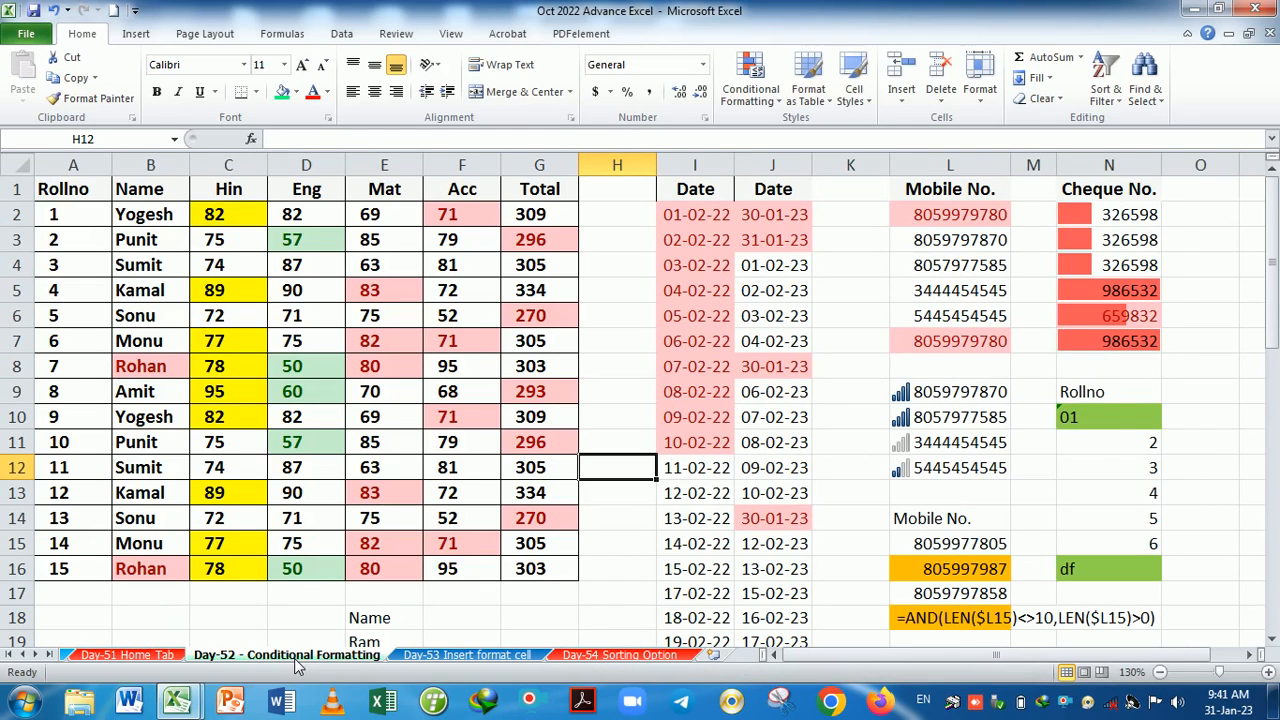
left_click(600, 657)
left_click(511, 657)
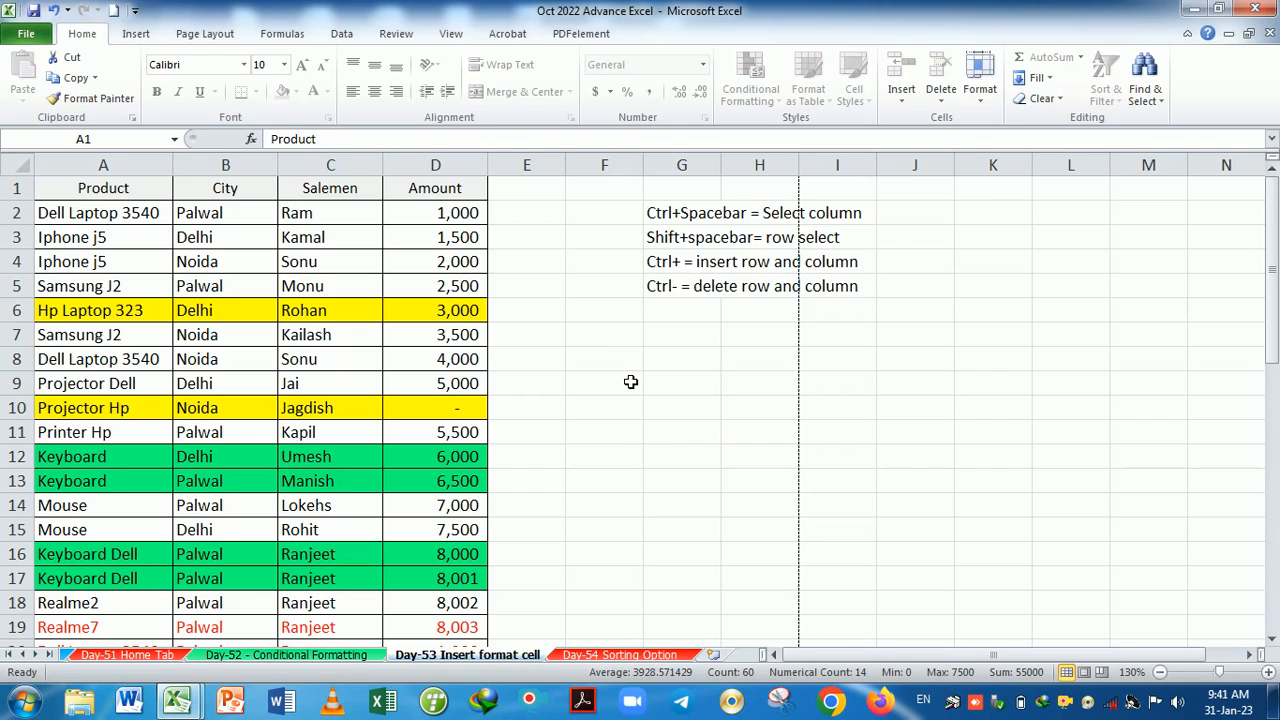
left_click(985, 100)
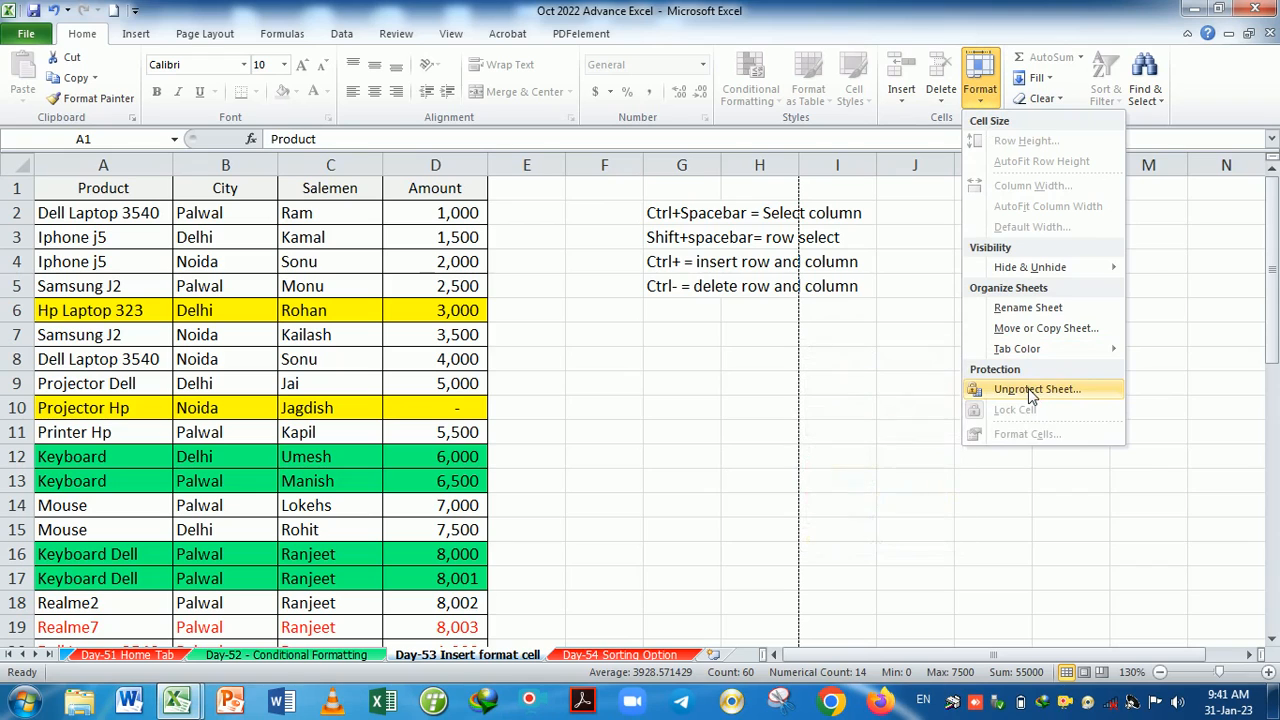
Unprotect the Day-53 sheet via Review > Unprotect Sheet with its password, then select G8.
right_click(537, 652)
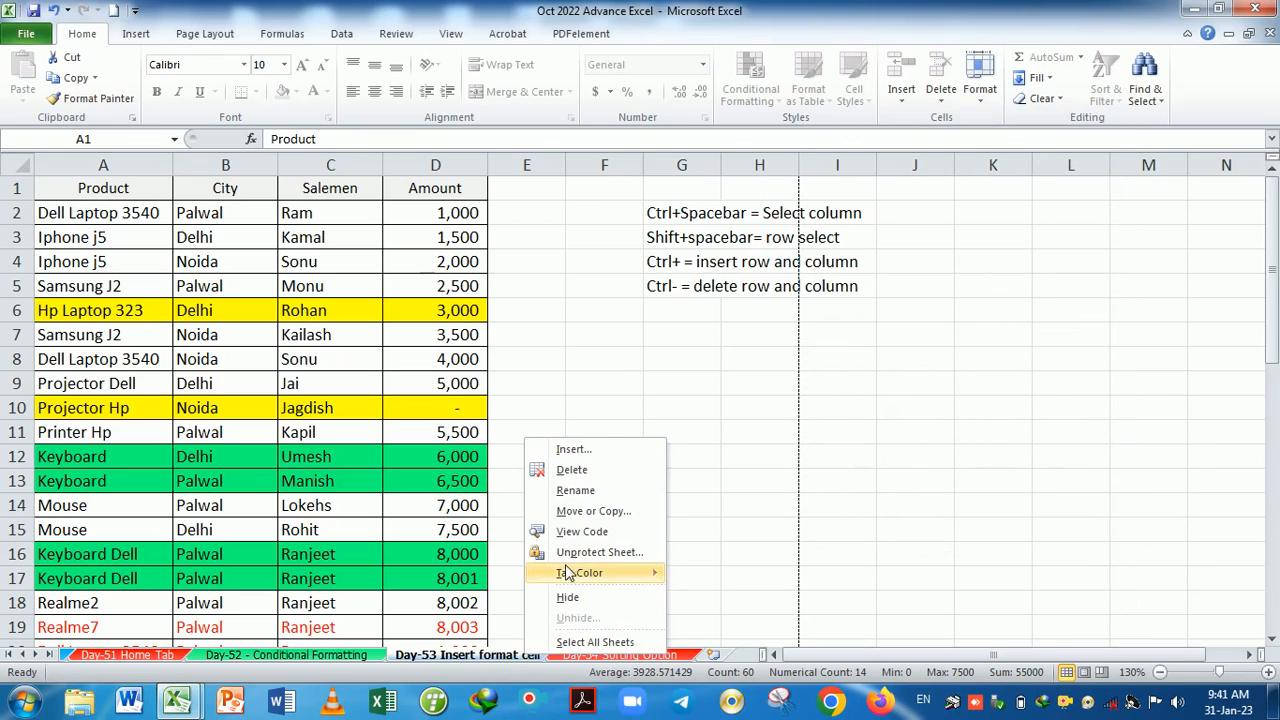
left_click(806, 408)
left_click(397, 35)
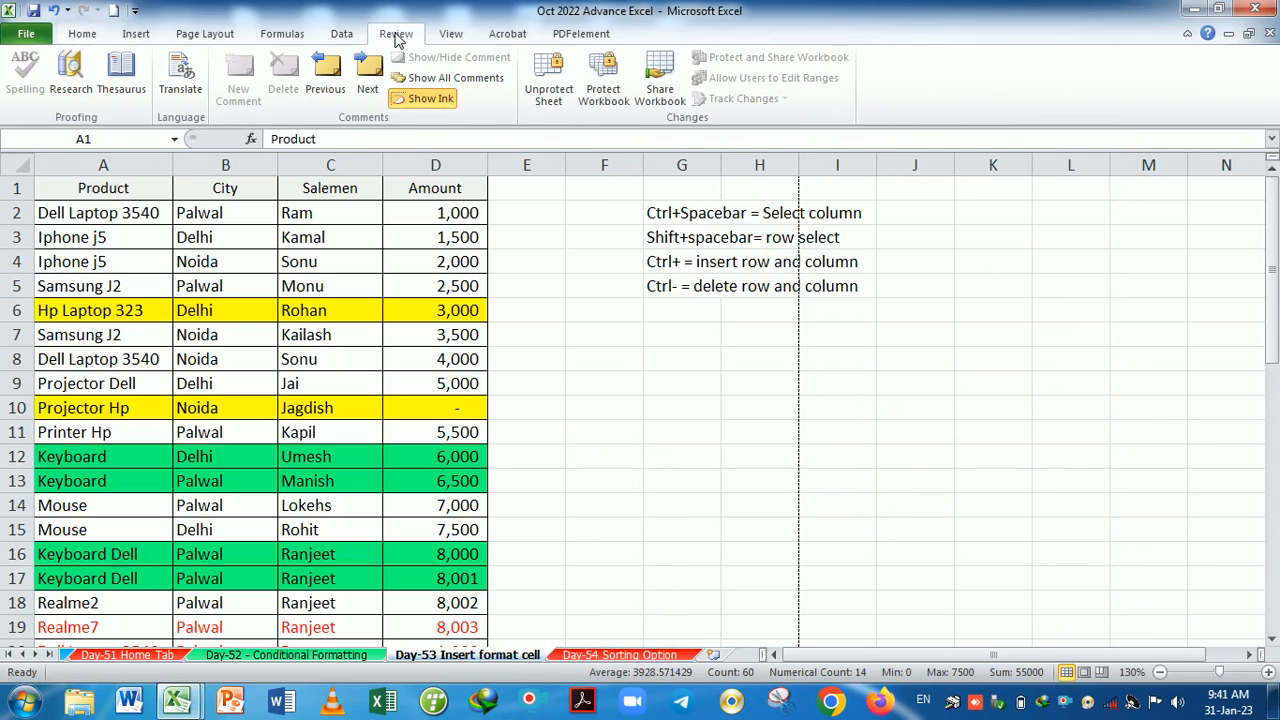
left_click(549, 76)
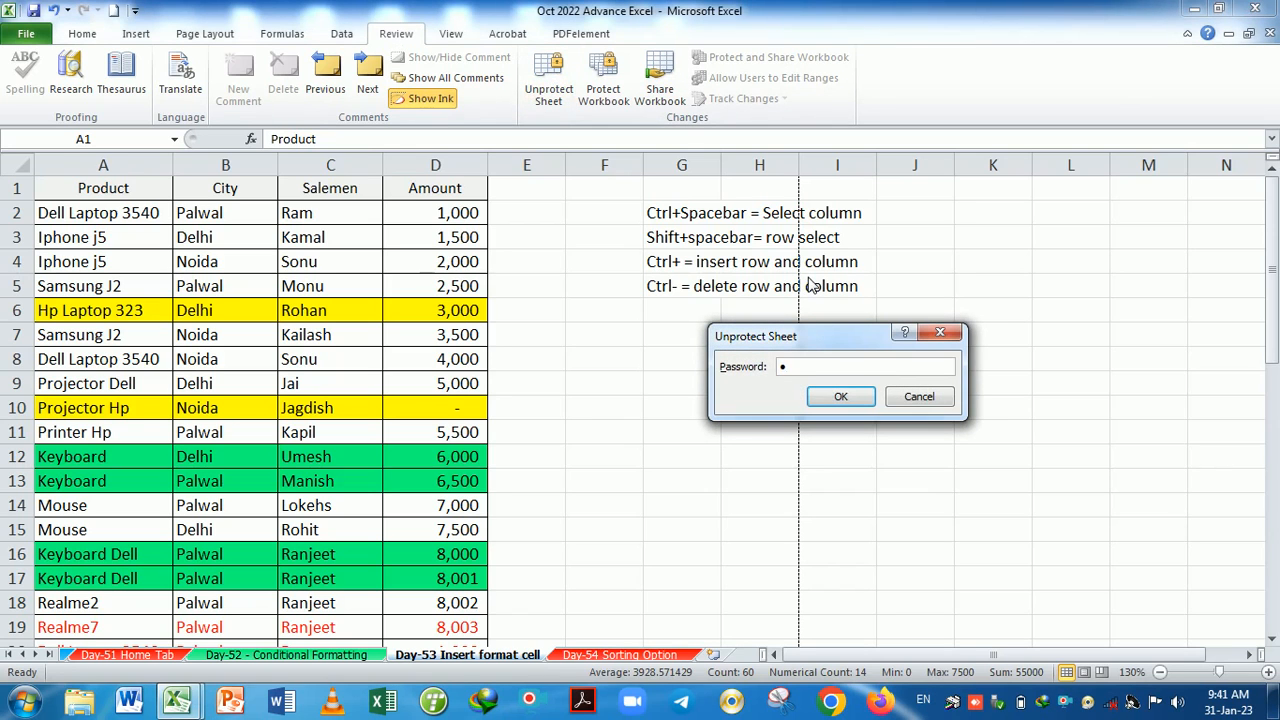
key("Return")
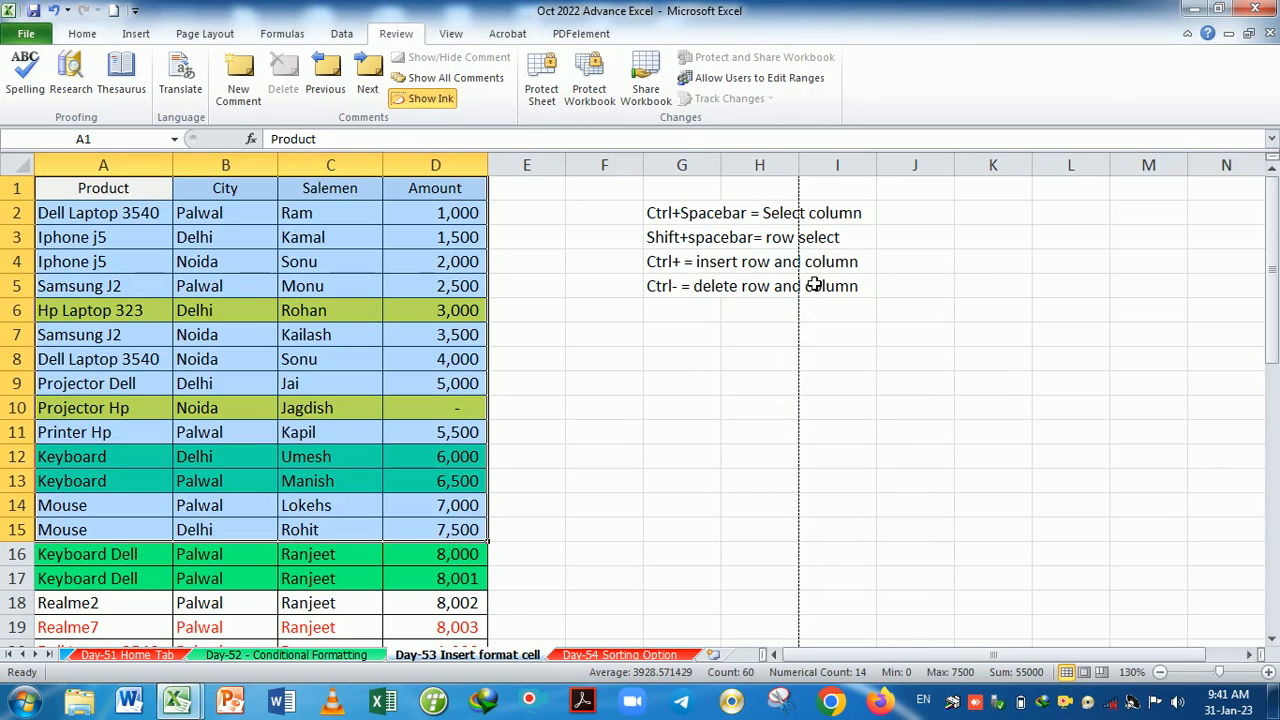
left_click(711, 361)
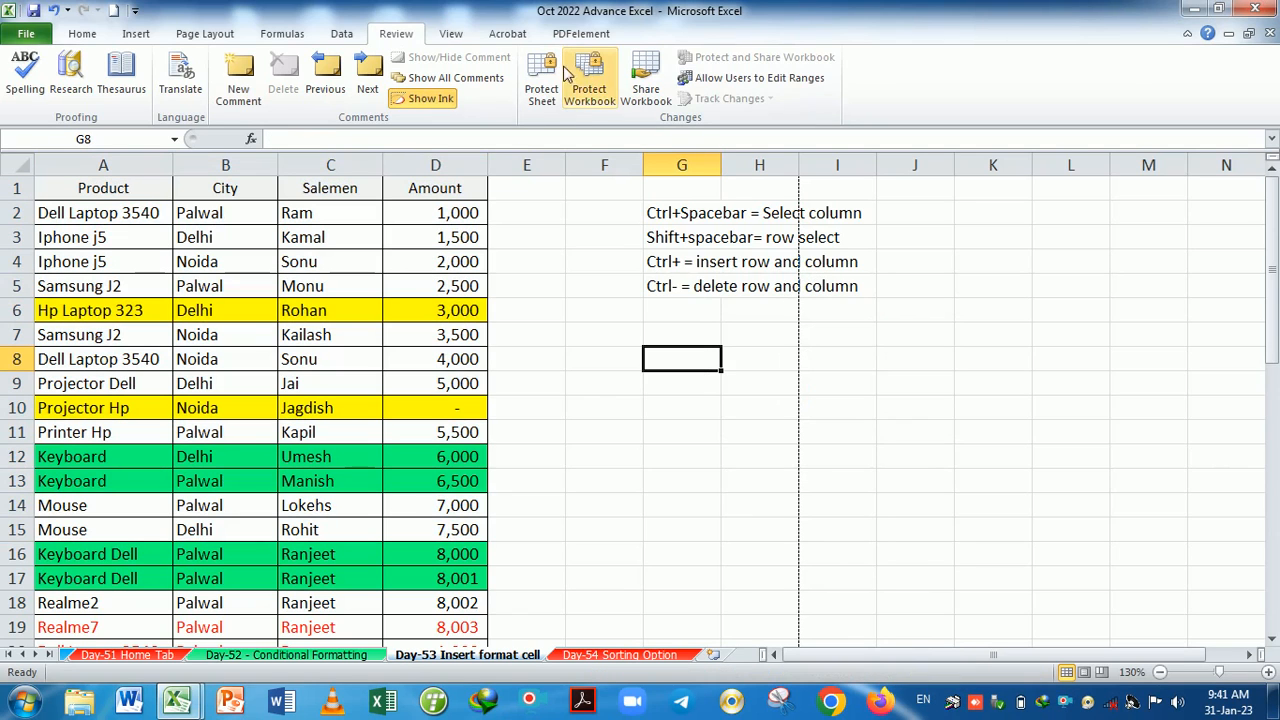
left_click(83, 35)
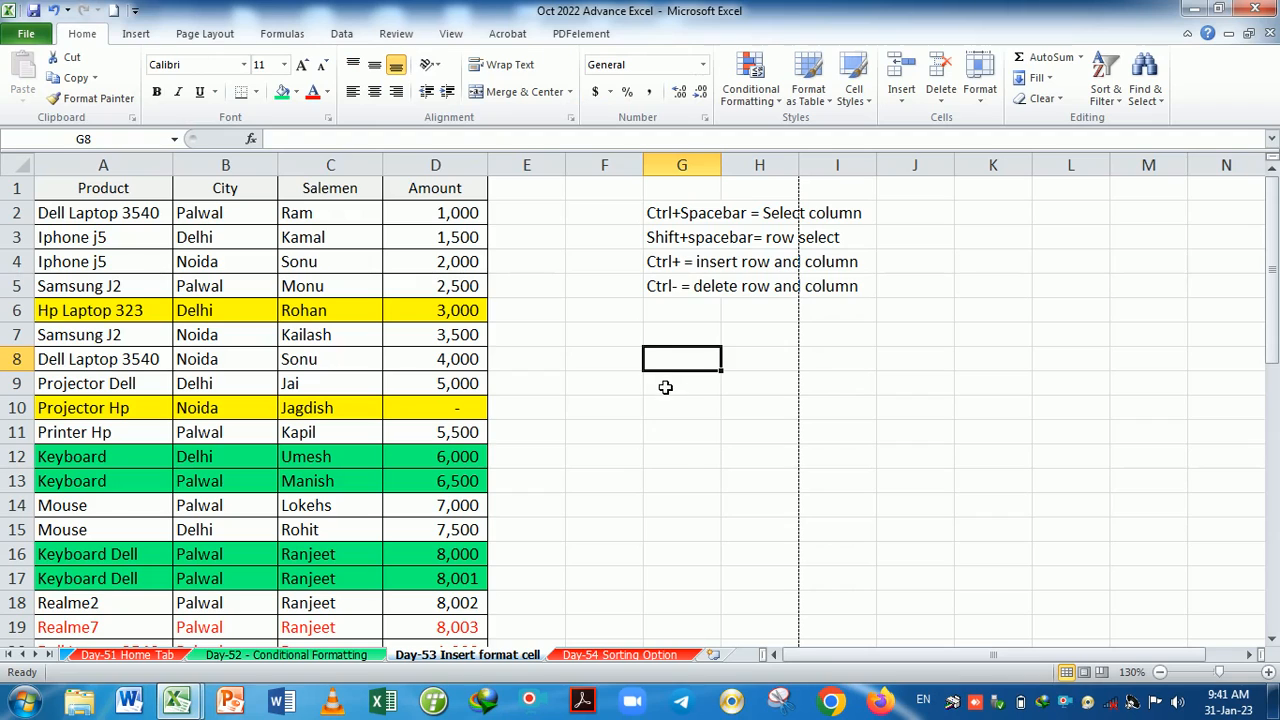
Open Format Cells for K6, close it without changes, and return to an empty cell.
left_click(684, 465)
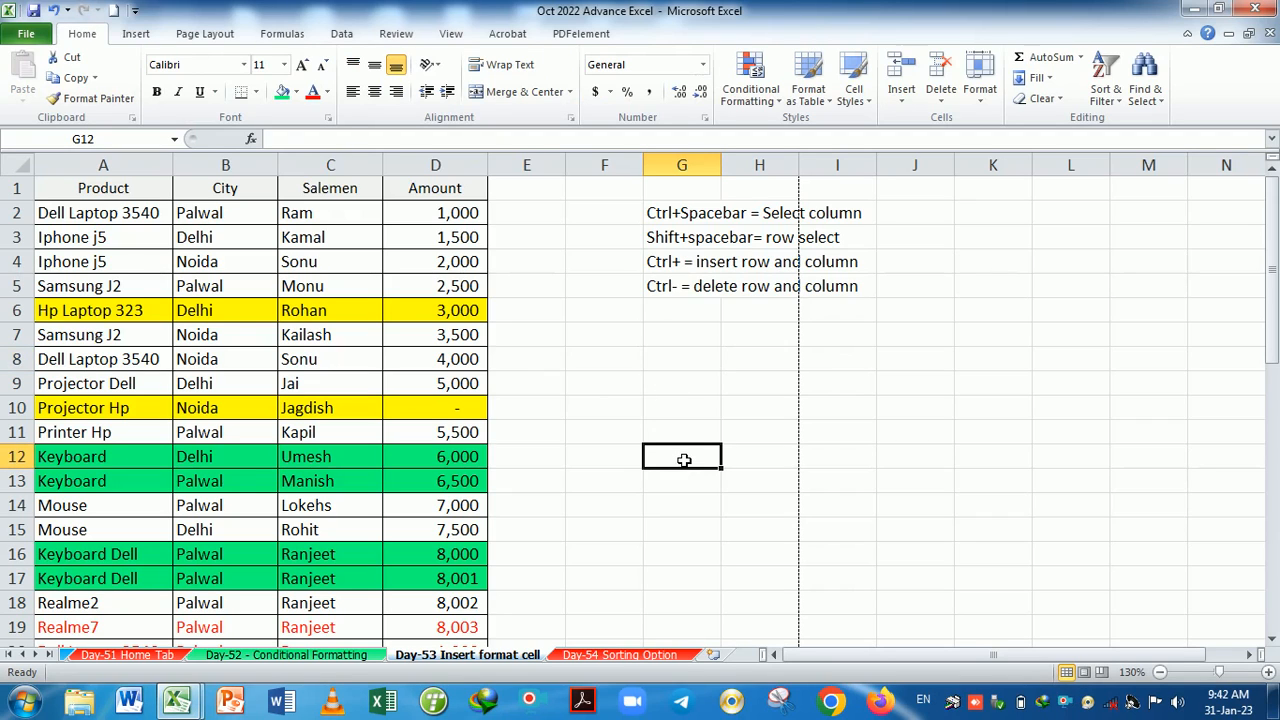
left_click(1021, 307)
left_click(980, 80)
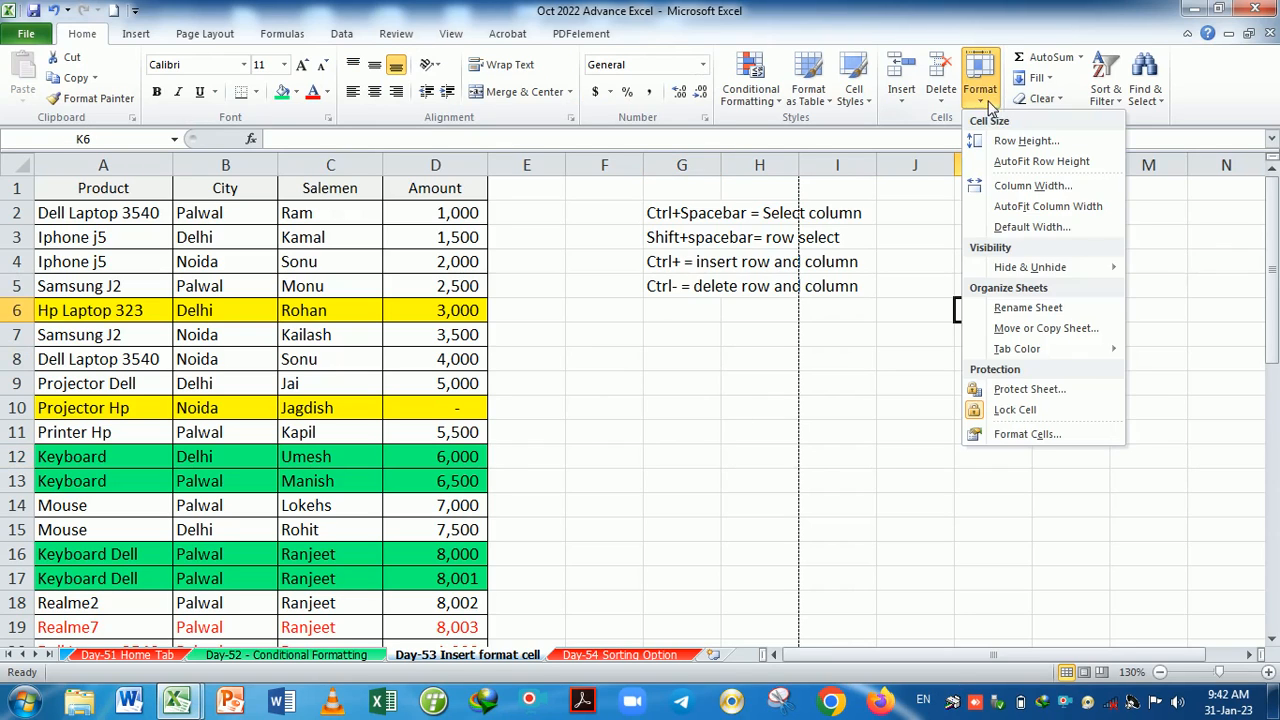
left_click(1042, 433)
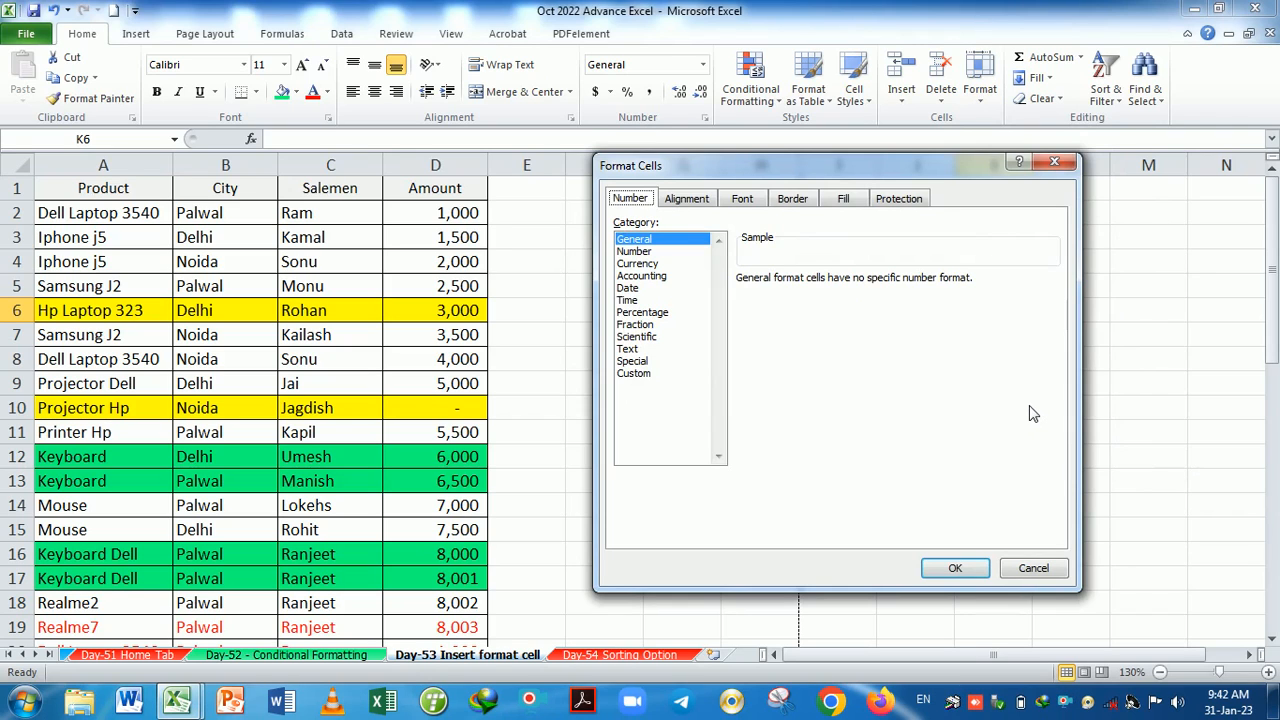
left_click(1054, 161)
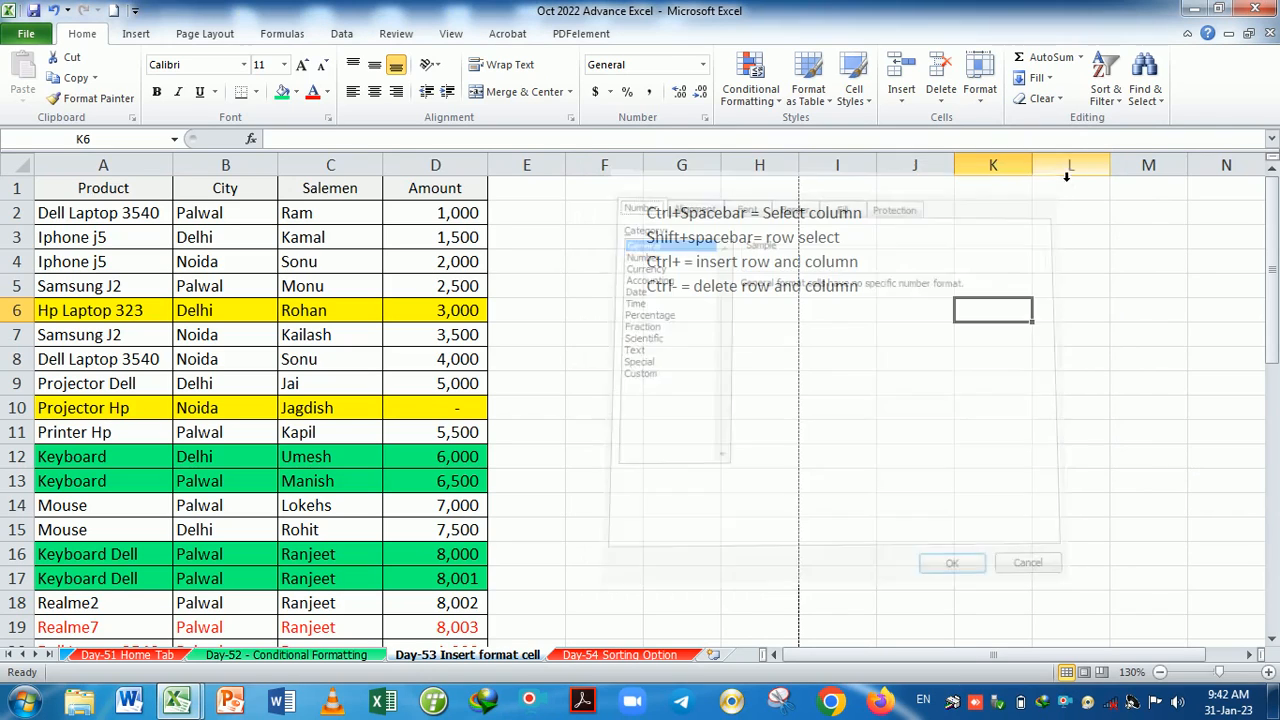
left_click(961, 386)
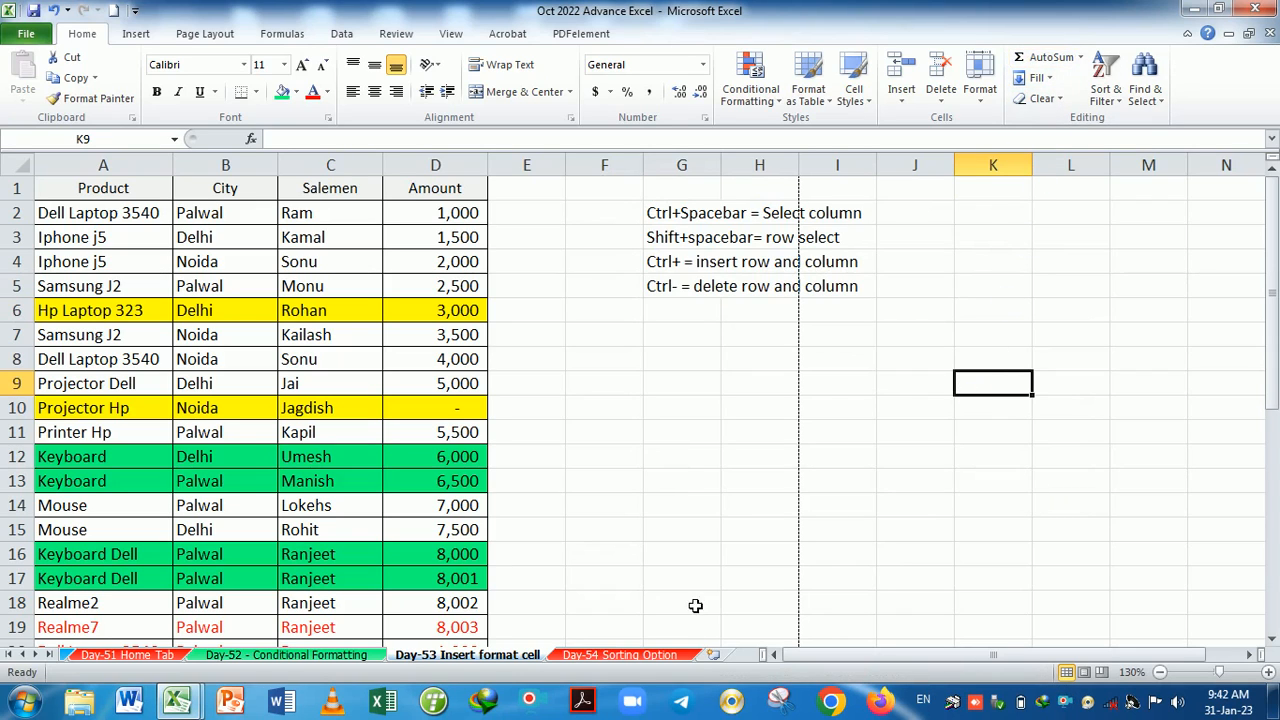
Copy the marks table A1:G16 from the Day-52 sheet.
left_click(345, 656)
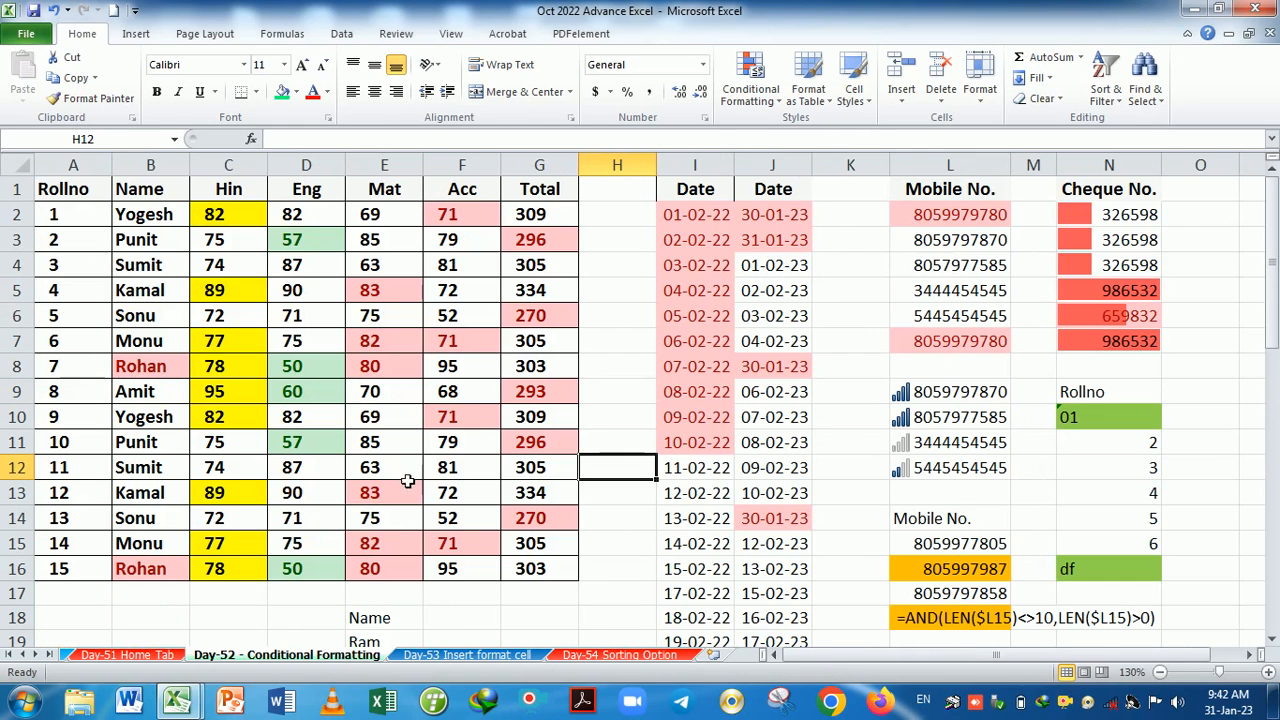
left_click_drag(100, 200, 562, 578)
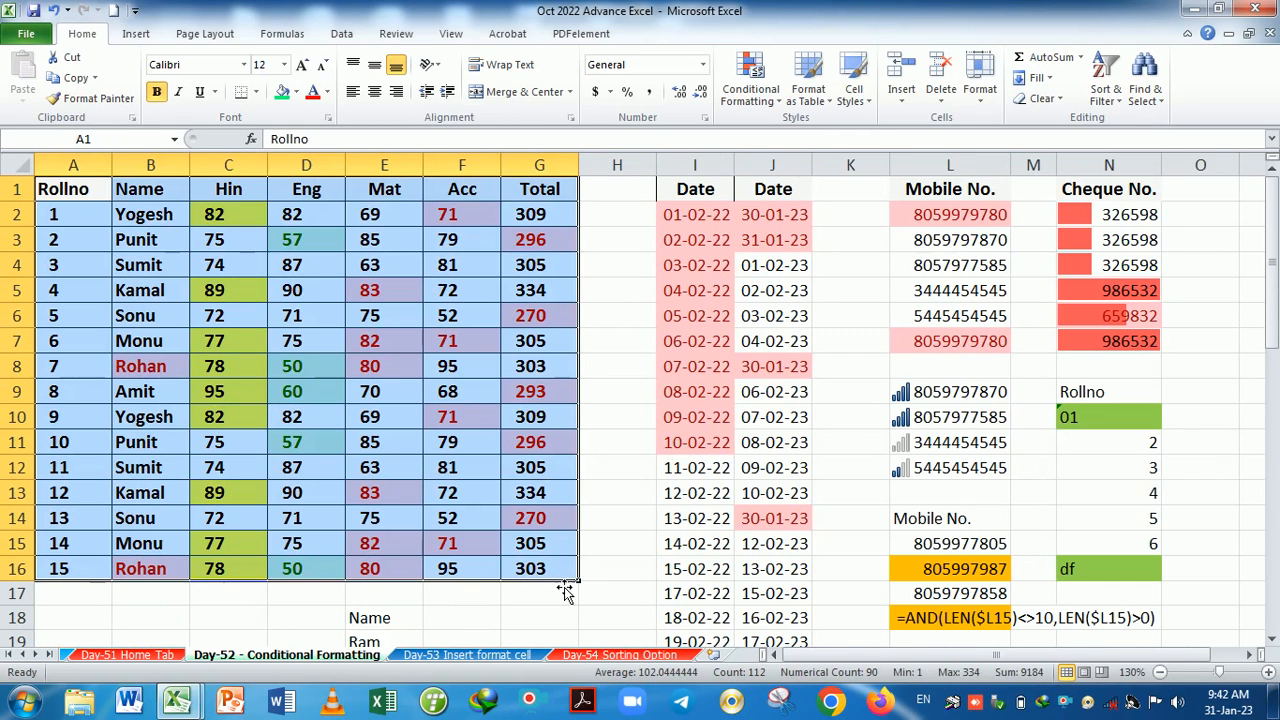
key("ctrl+c")
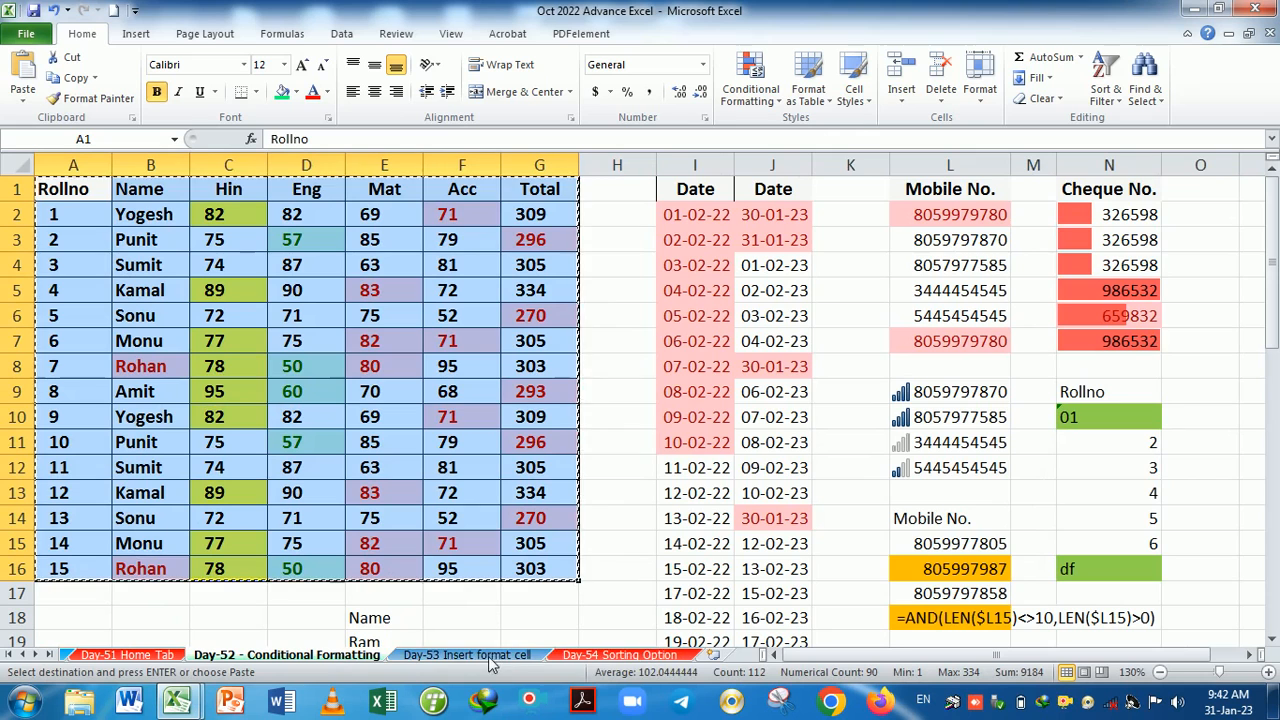
Go back to the Day-53 sheet and select A49 below the sales table.
left_click(620, 655)
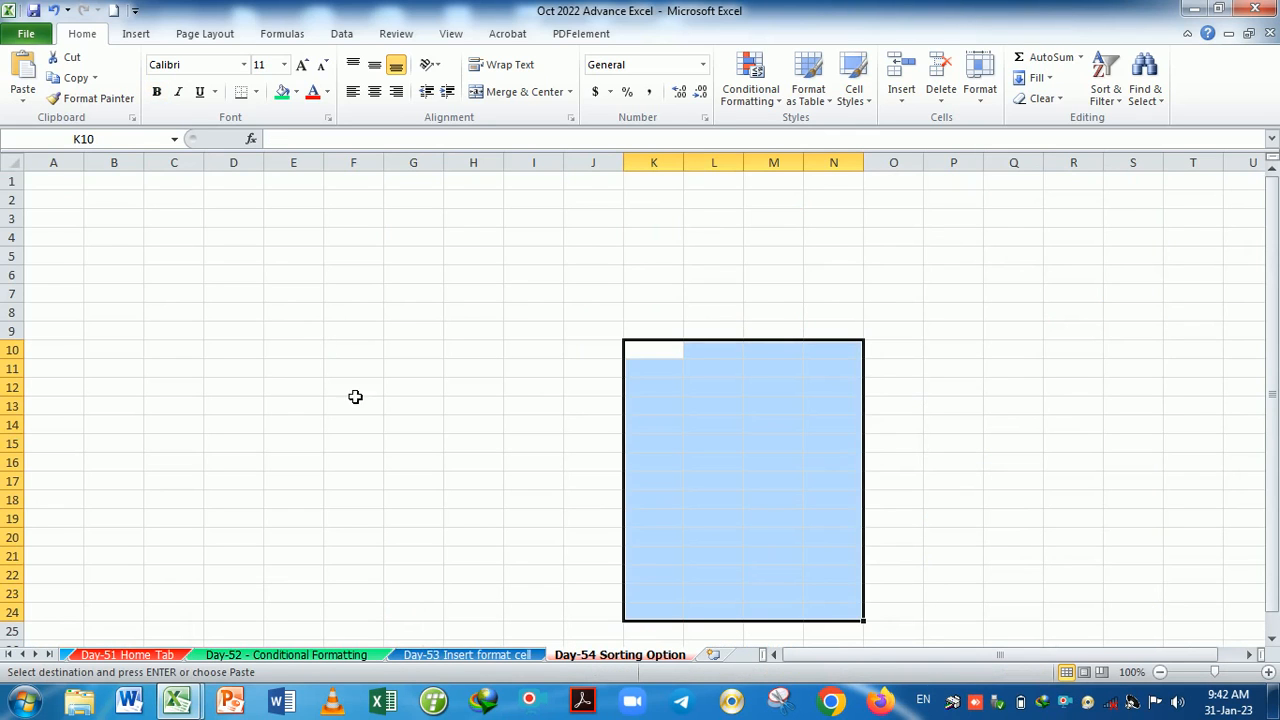
left_click(483, 659)
scroll(437, 402, "down", 15)
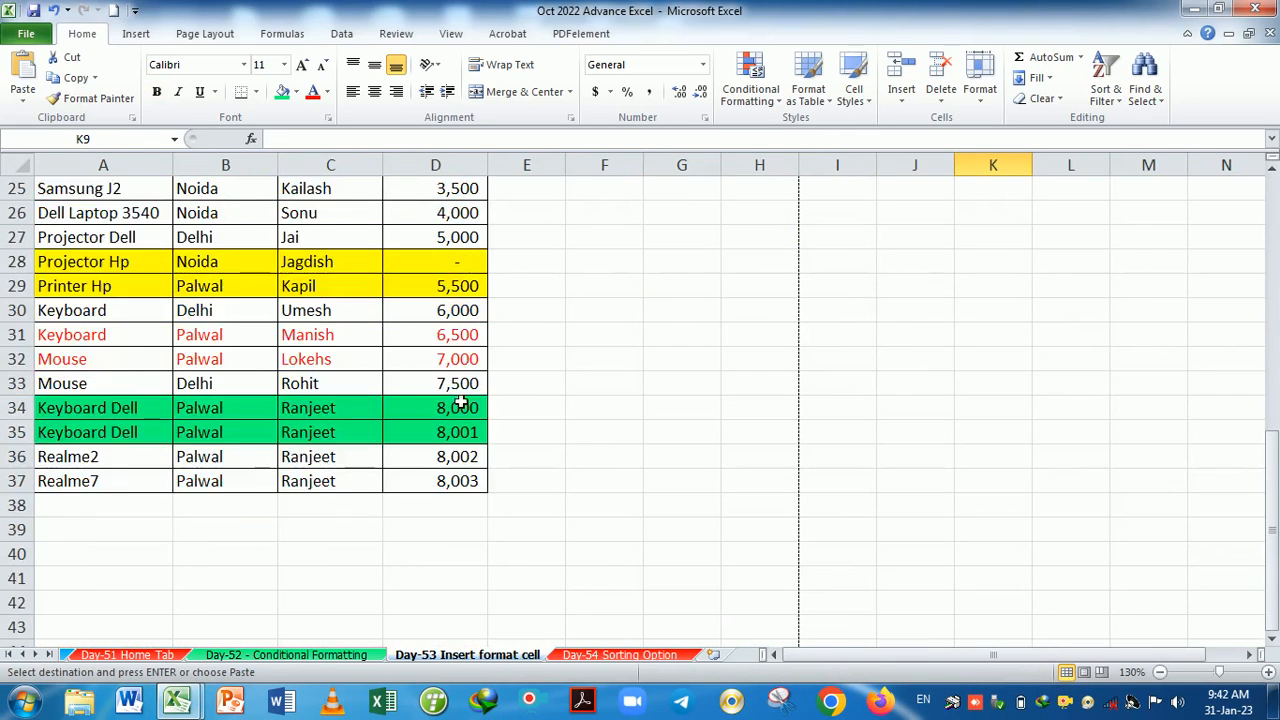
scroll(257, 329, "down", 1)
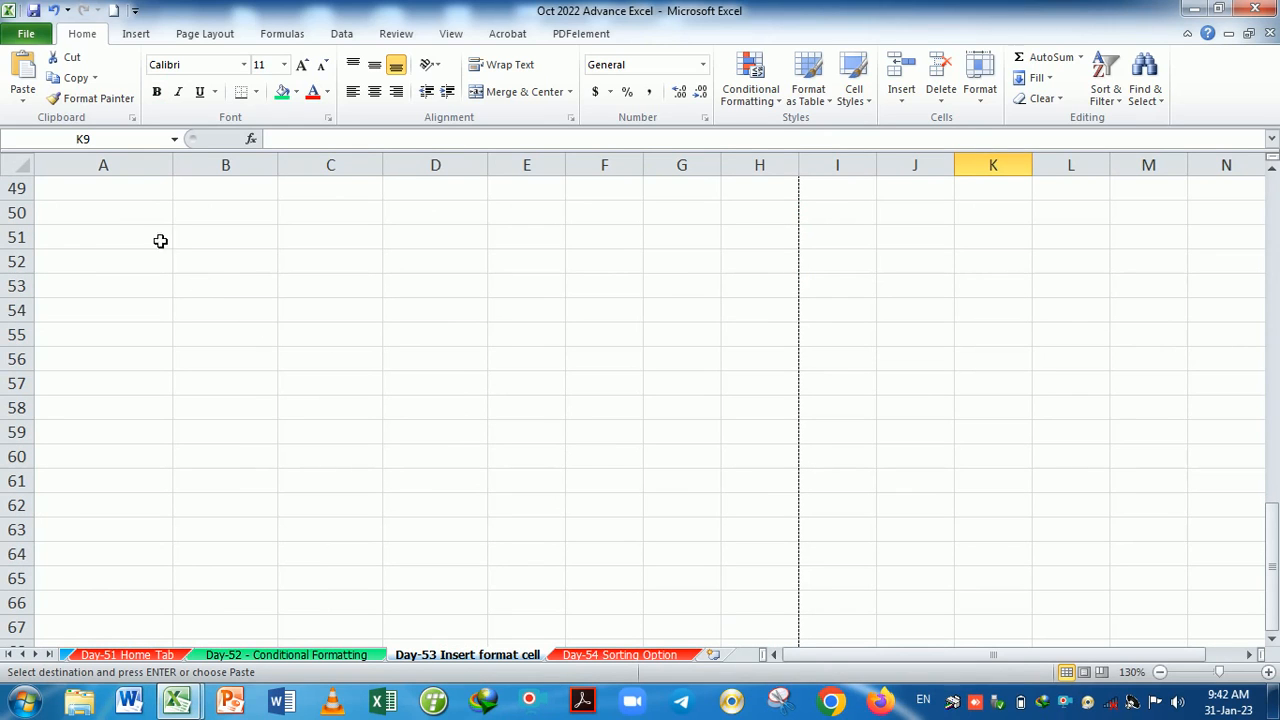
left_click(140, 197)
Paste the marks table at A49, clear conditional formatting rules from the entire sheet, and select G50:G64.
key("ctrl+v")
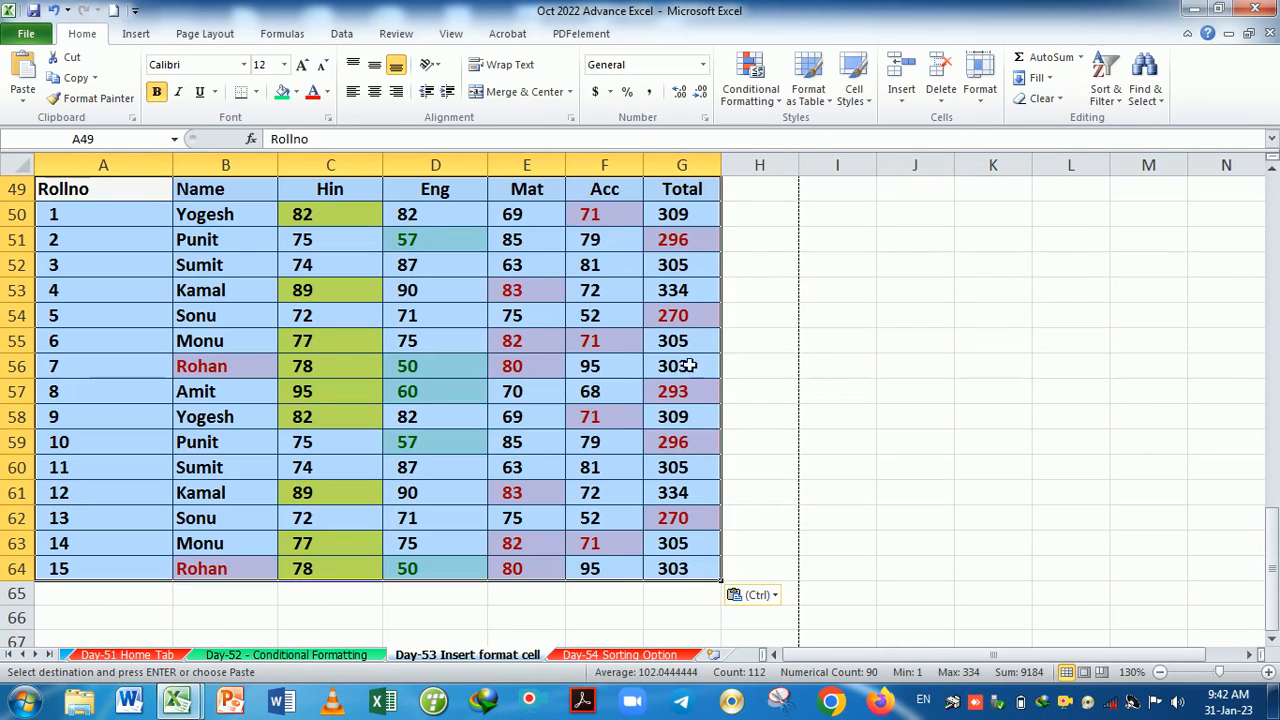
left_click_drag(806, 346, 760, 341)
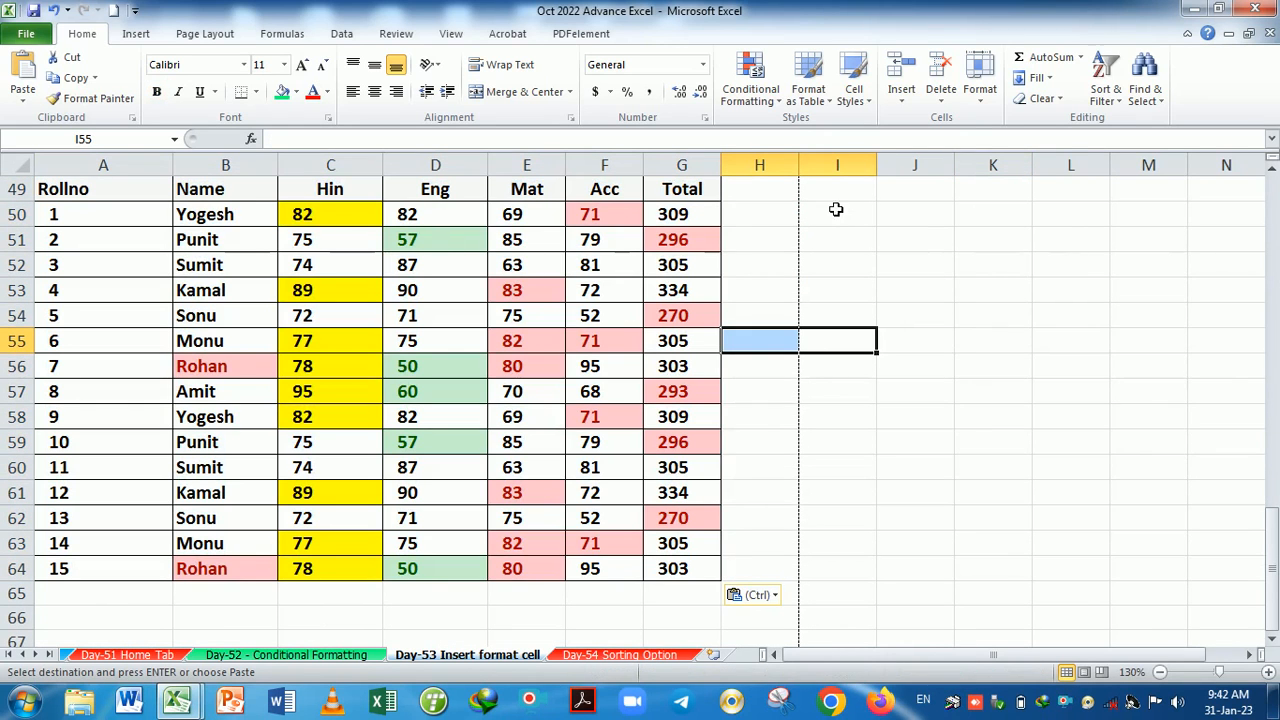
left_click(757, 103)
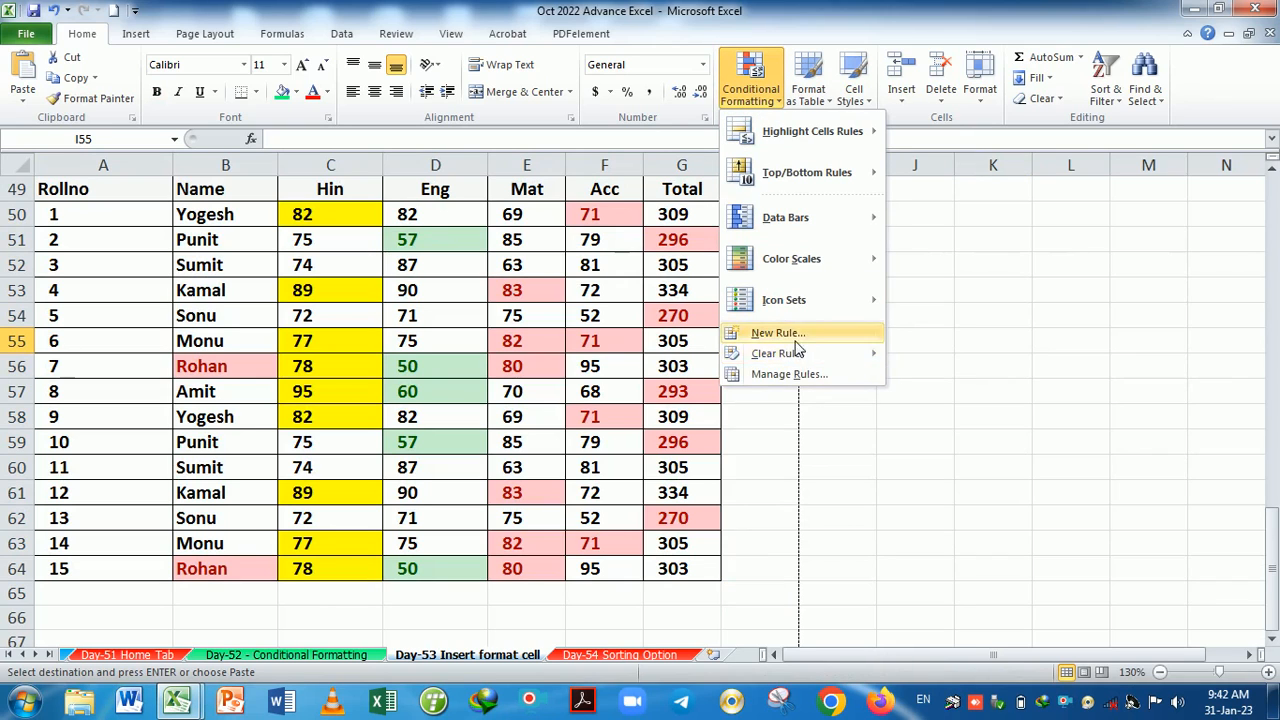
mouse_move(810, 357)
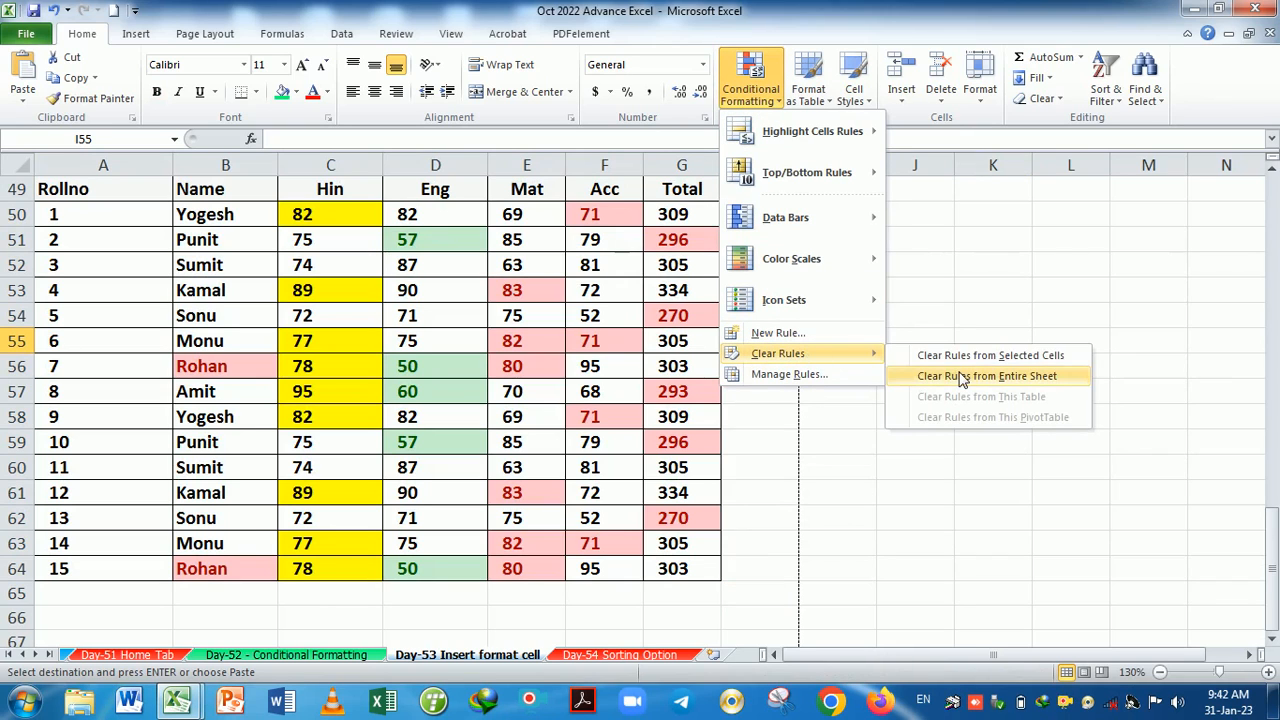
left_click(925, 376)
left_click(925, 376)
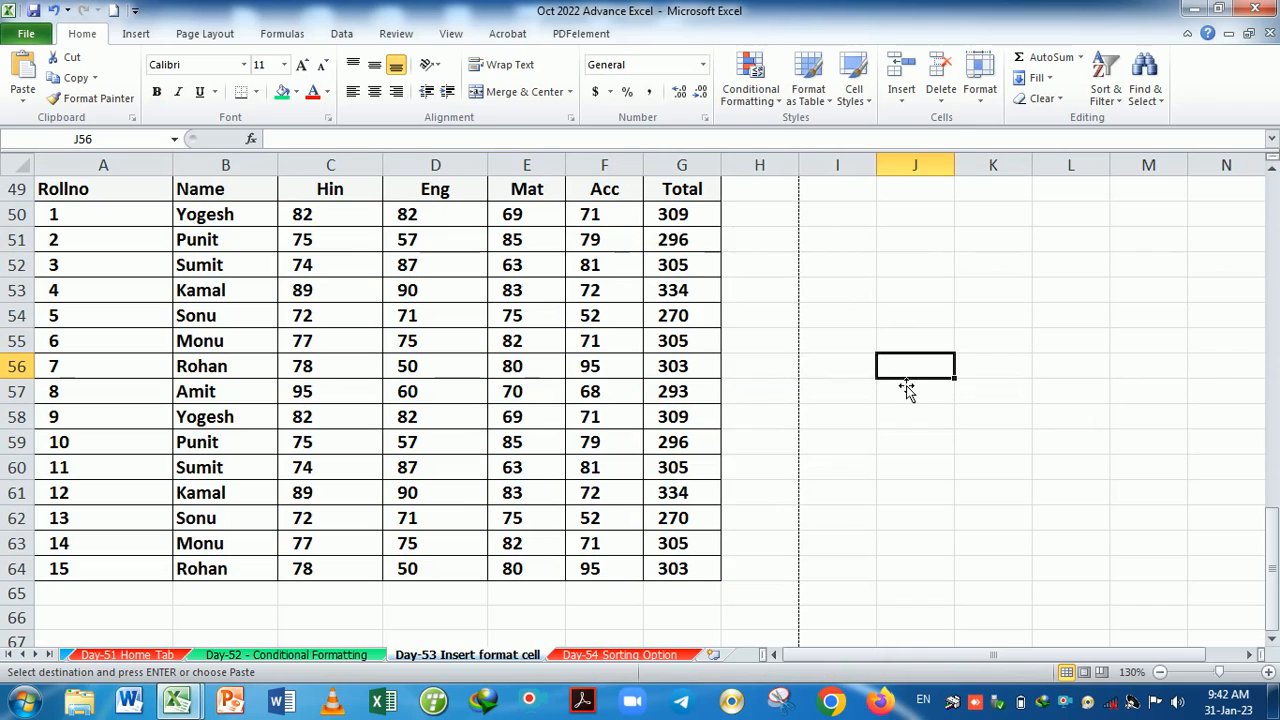
left_click_drag(686, 220, 696, 570)
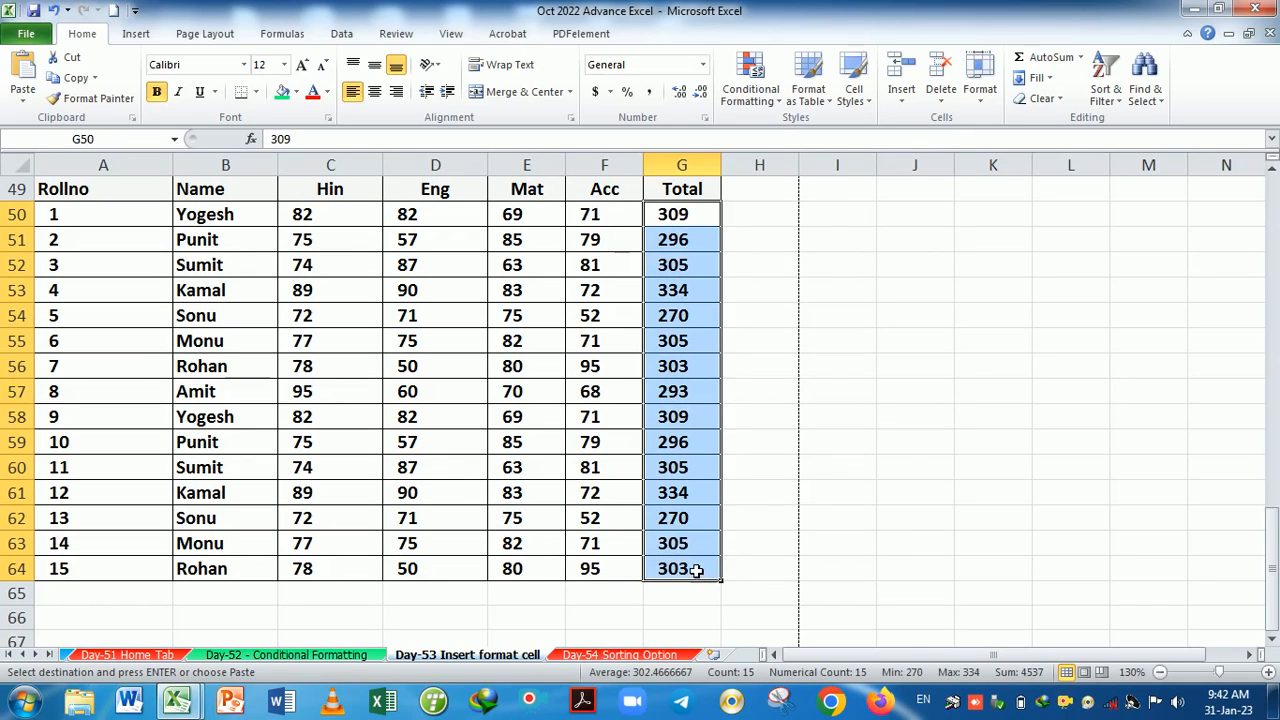
Refill G50:G64 via AutoSum, settling on row averages after trying sums, then select H50.
key("Delete")
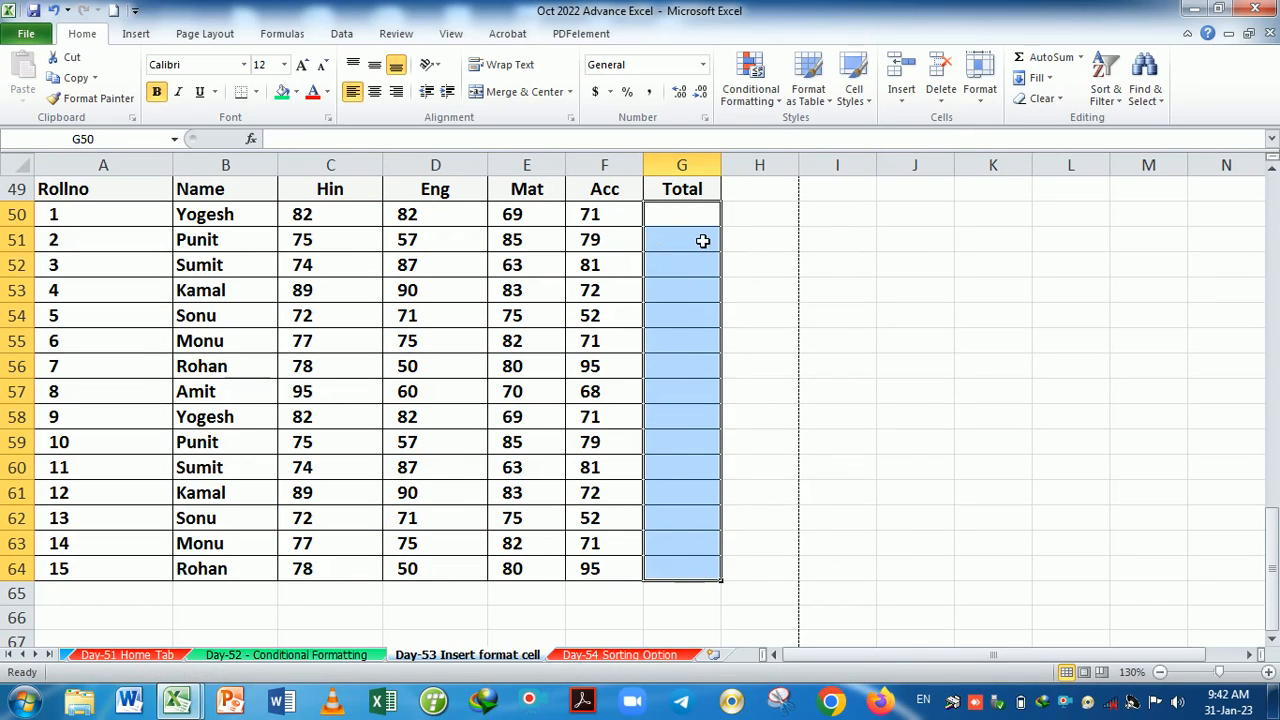
left_click(1052, 58)
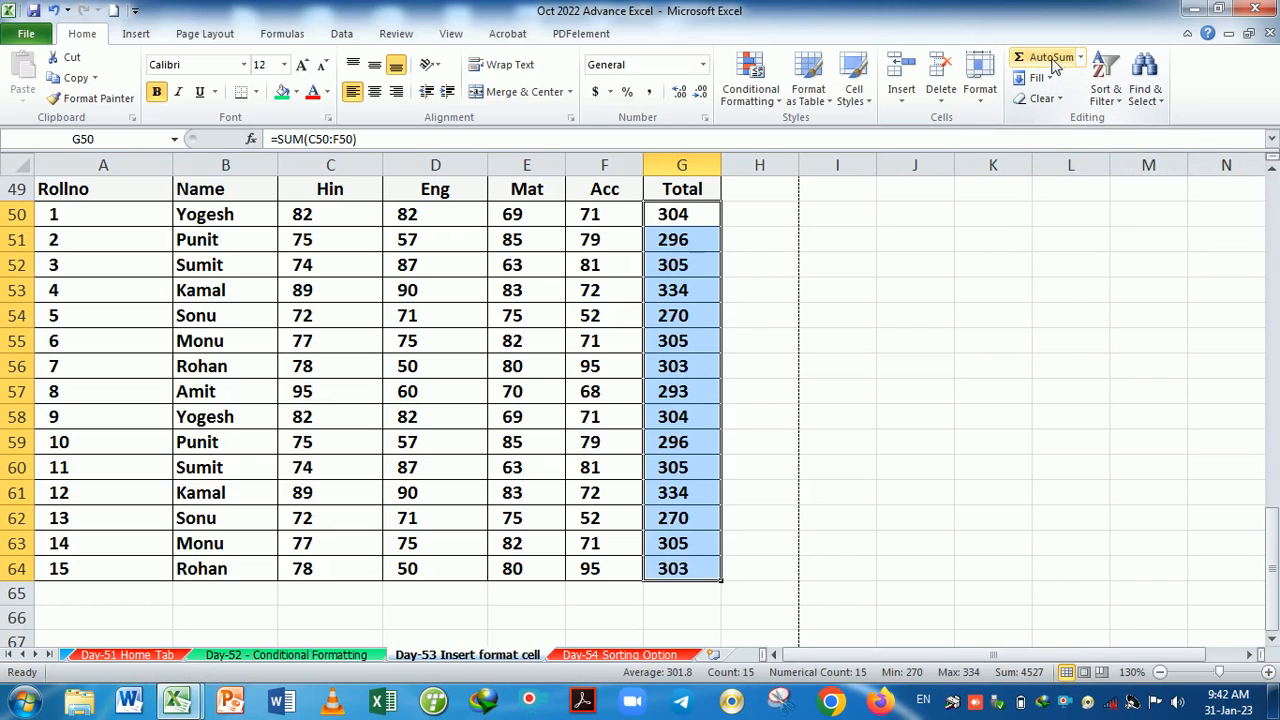
key("Delete")
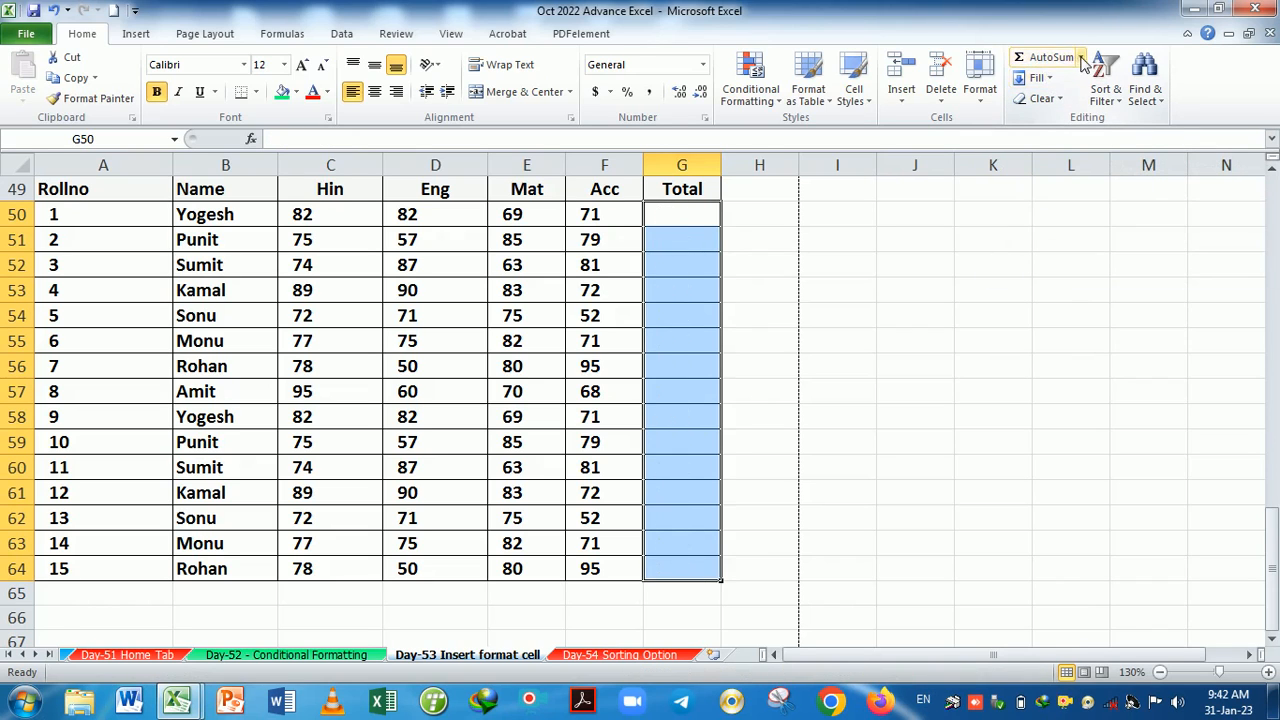
left_click(1085, 62)
left_click(1060, 84)
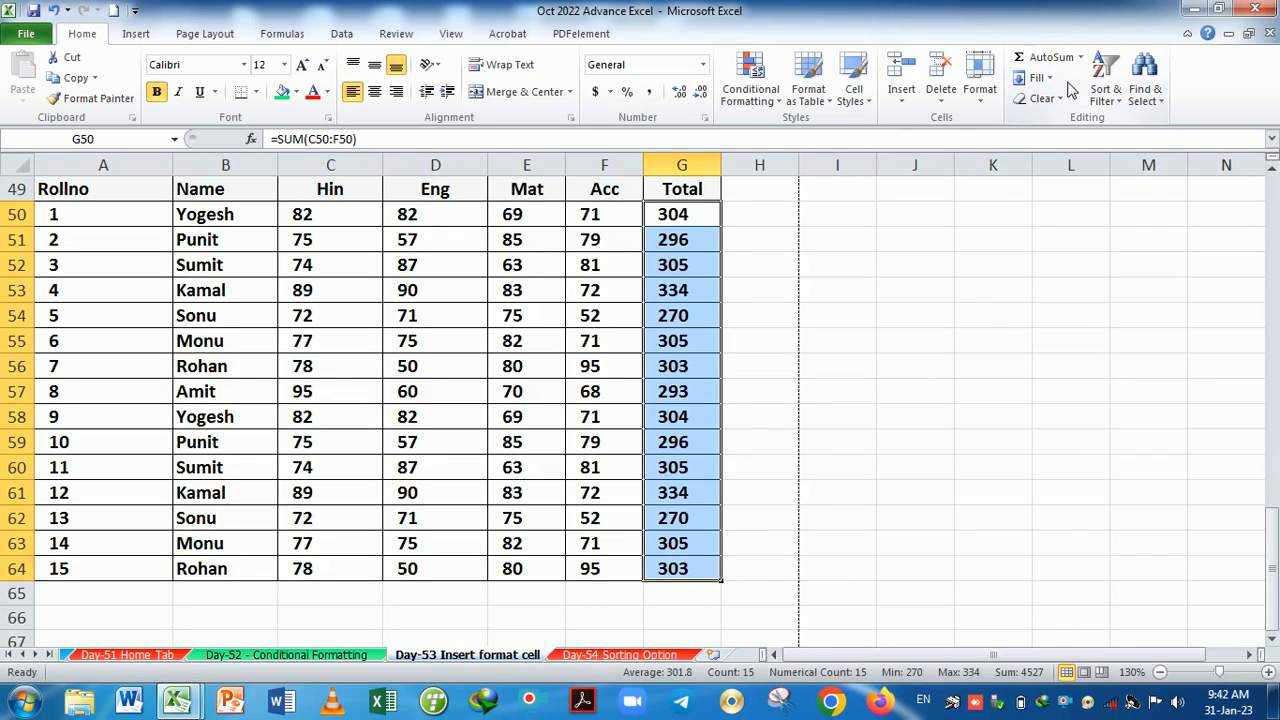
key("Delete")
left_click(1080, 58)
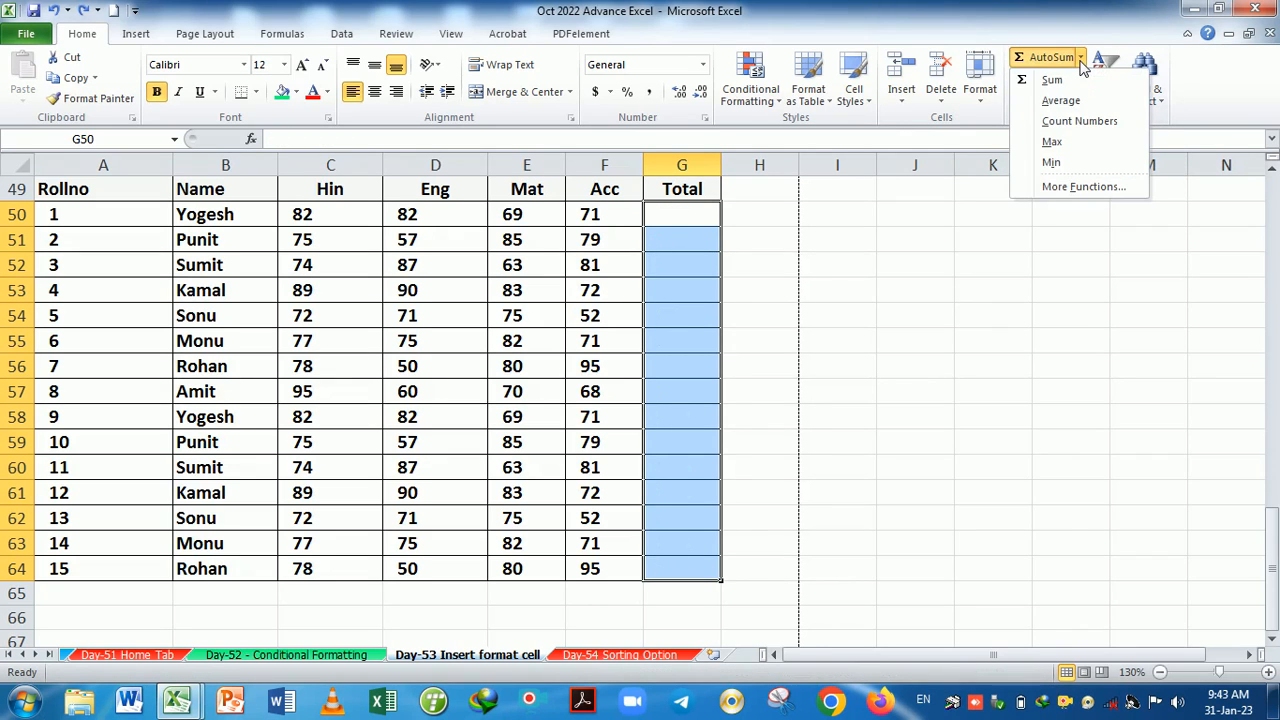
left_click(1061, 101)
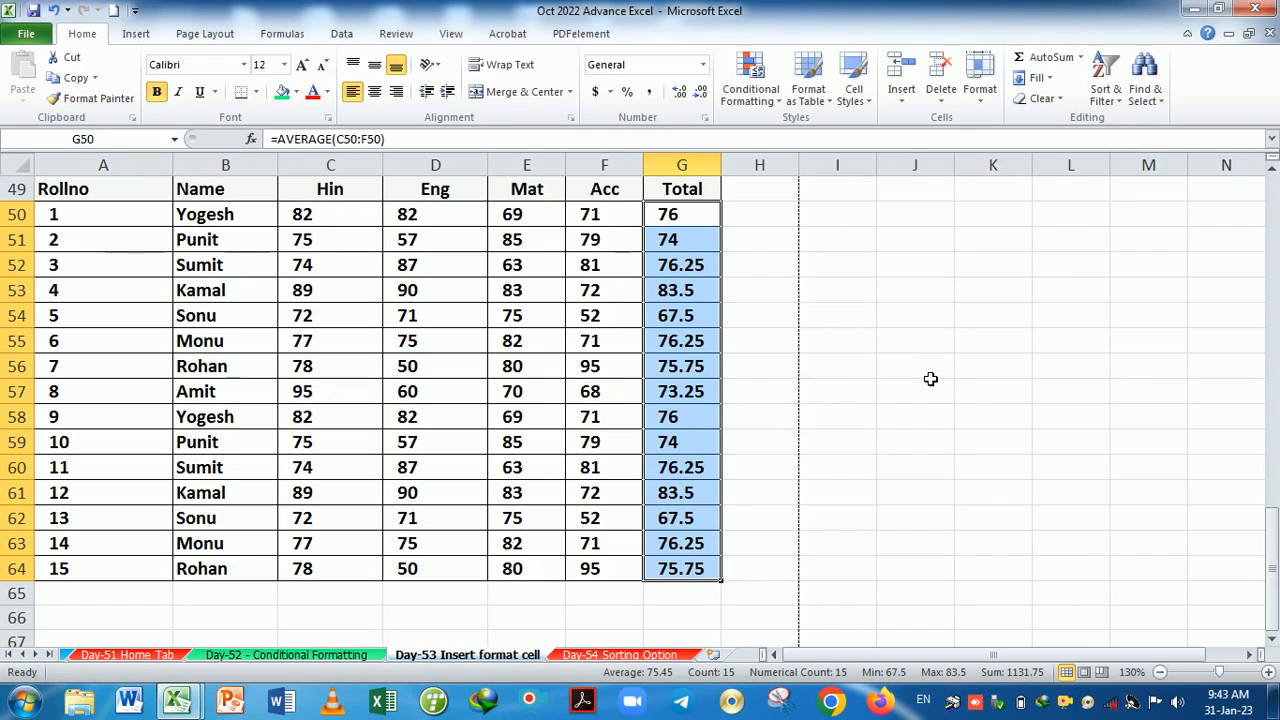
left_click(758, 224)
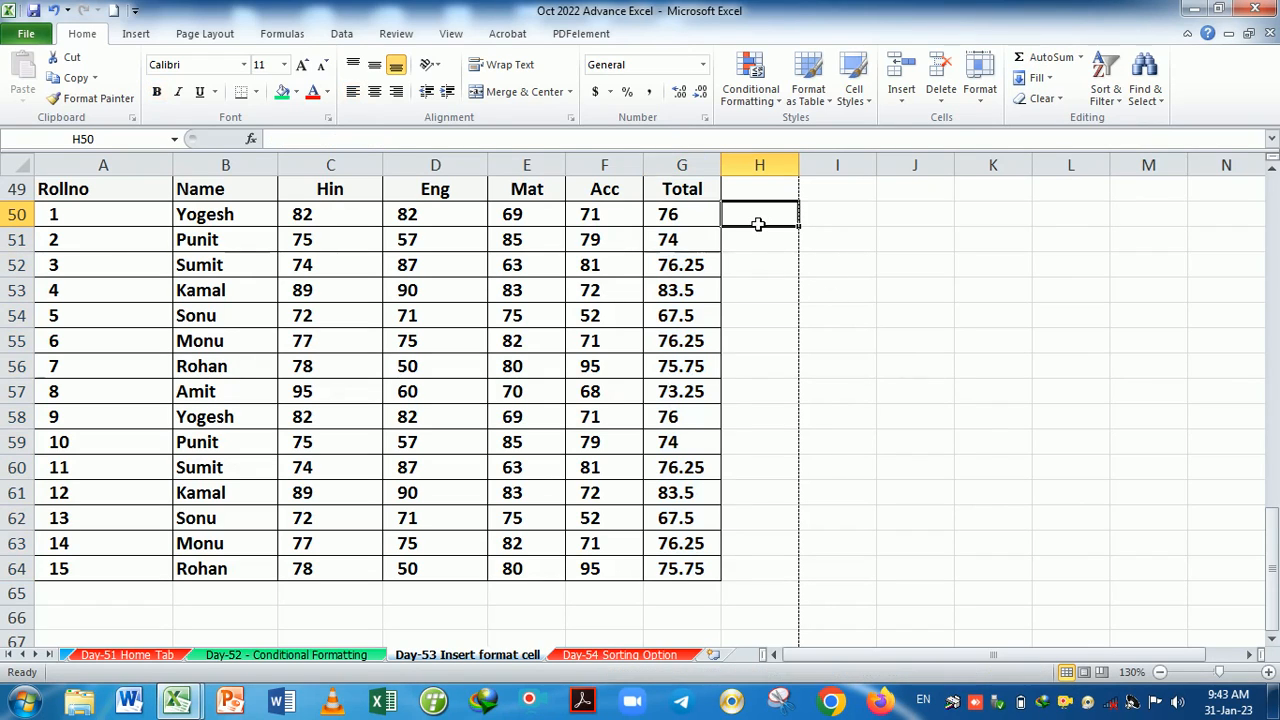
left_click(1080, 60)
Try a SUM formula in H50, then cancel the edit.
left_click(1052, 80)
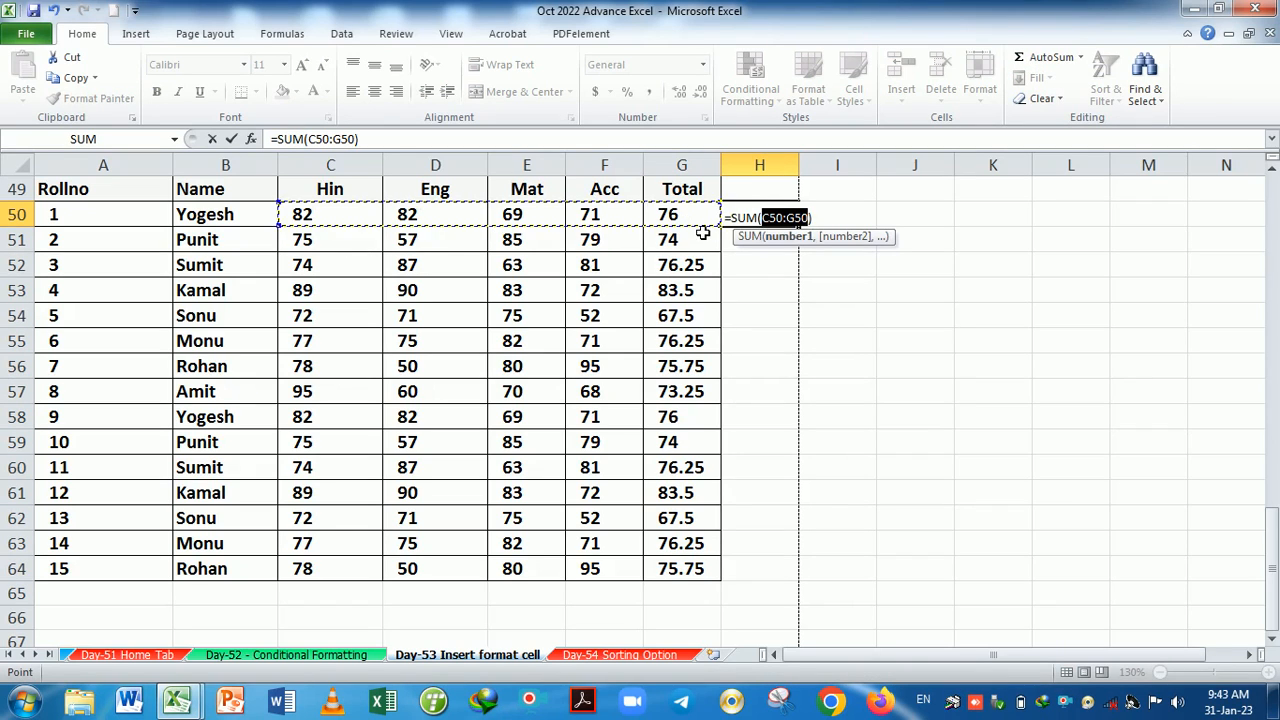
left_click(805, 217)
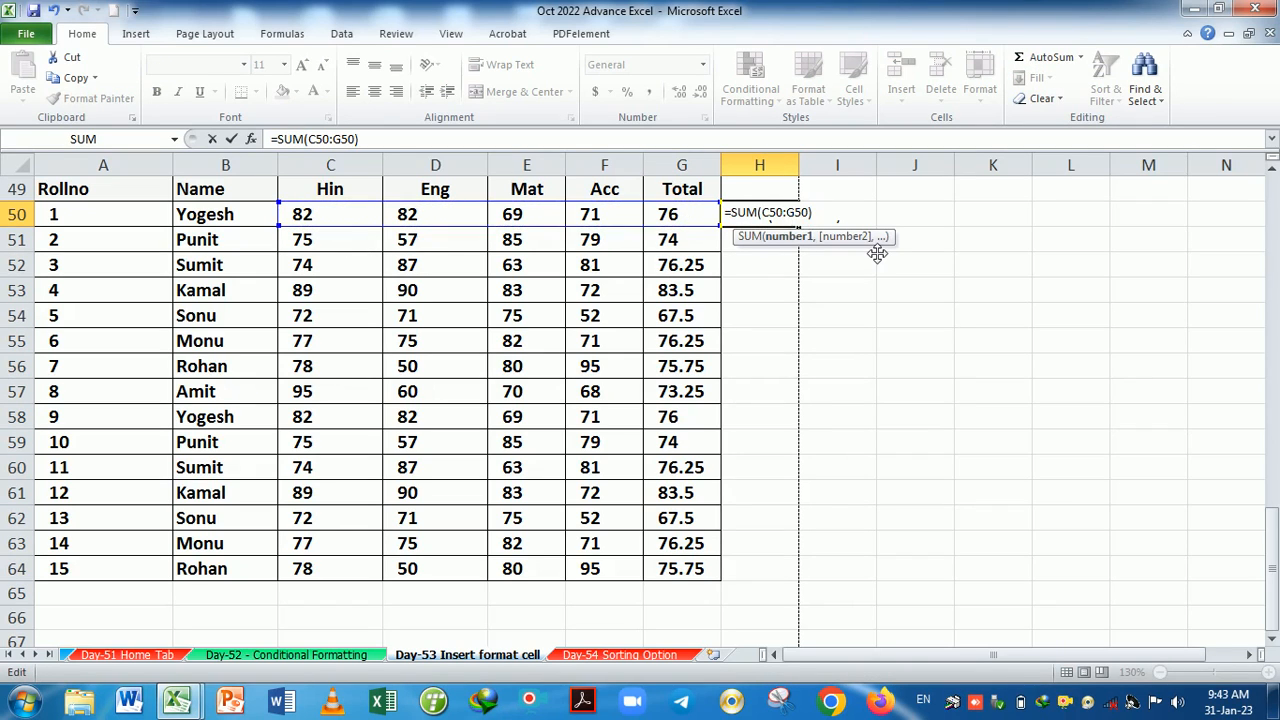
key("BackSpace")
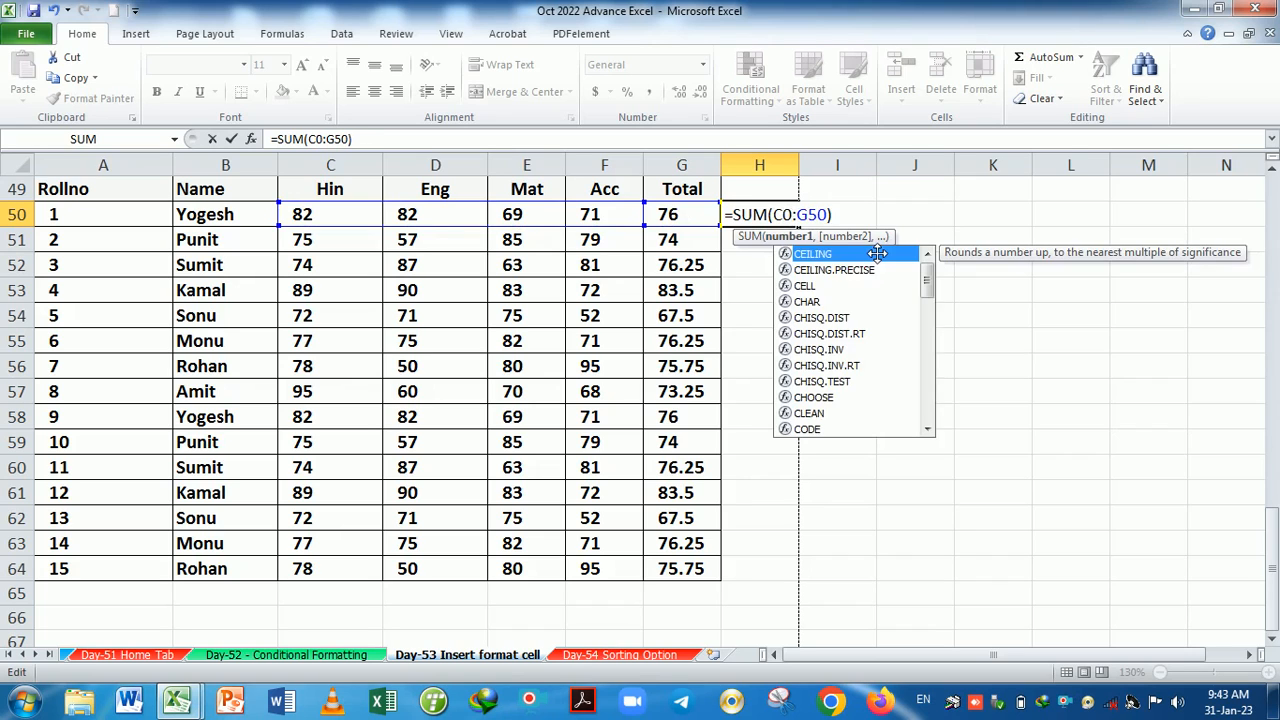
type("f")
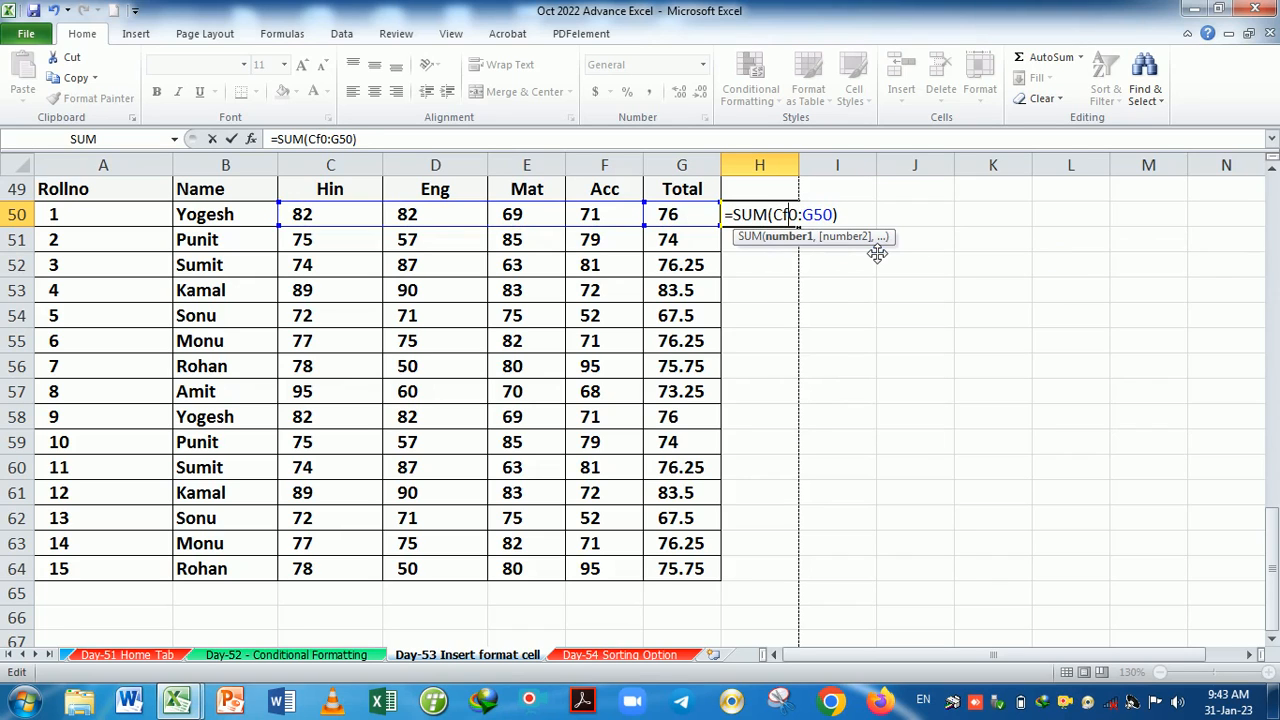
key("BackSpace")
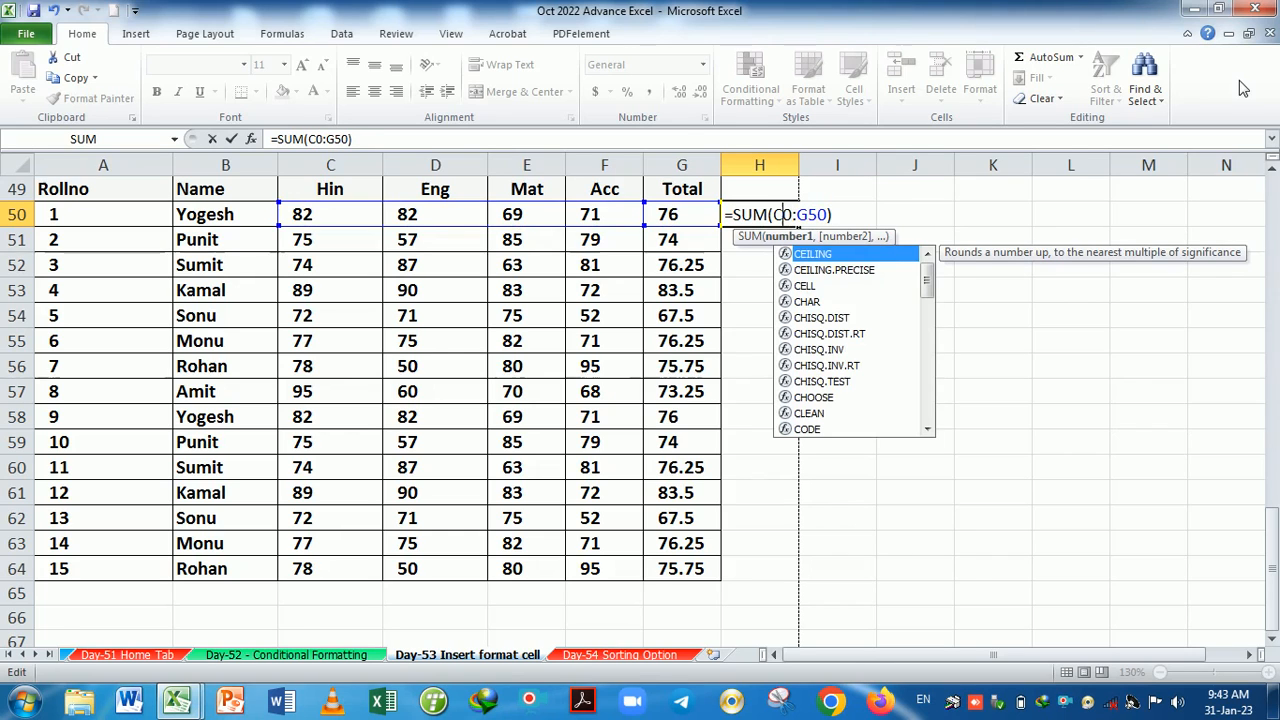
key("Escape")
key("Escape")
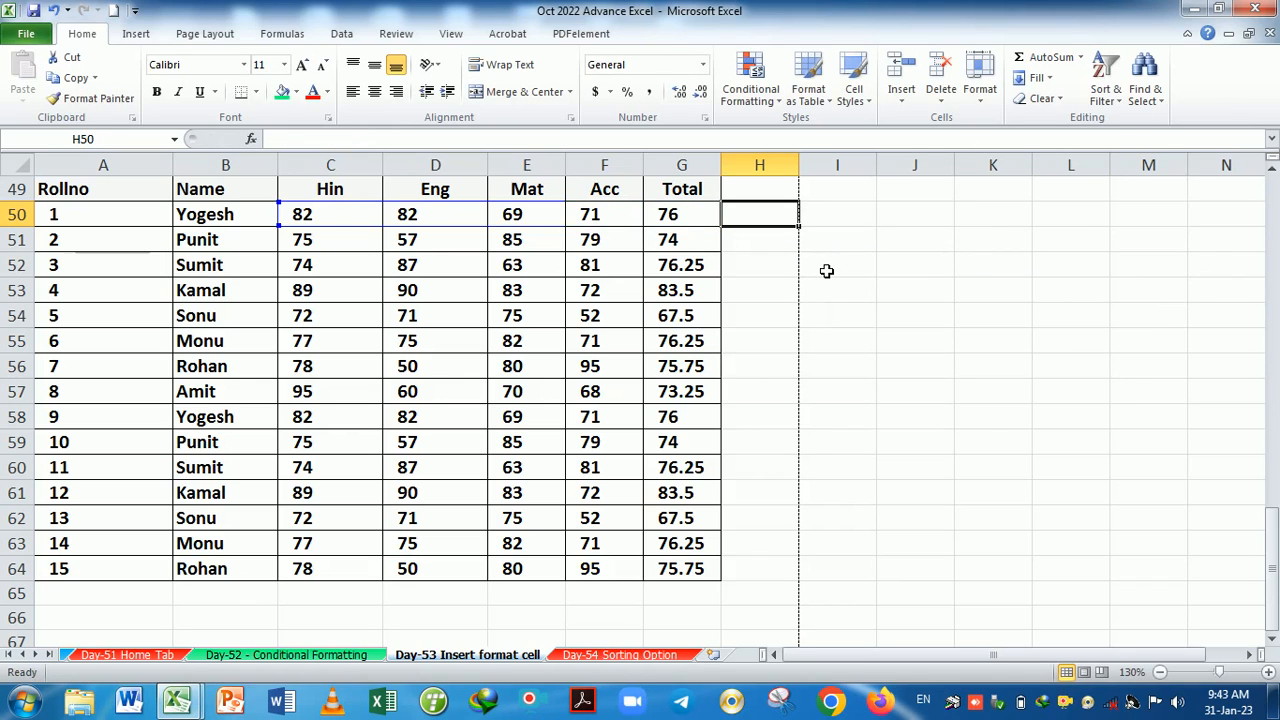
Enter =AVERAGE(C50:F50) in H50 and fill it down to H64.
type("=aver")
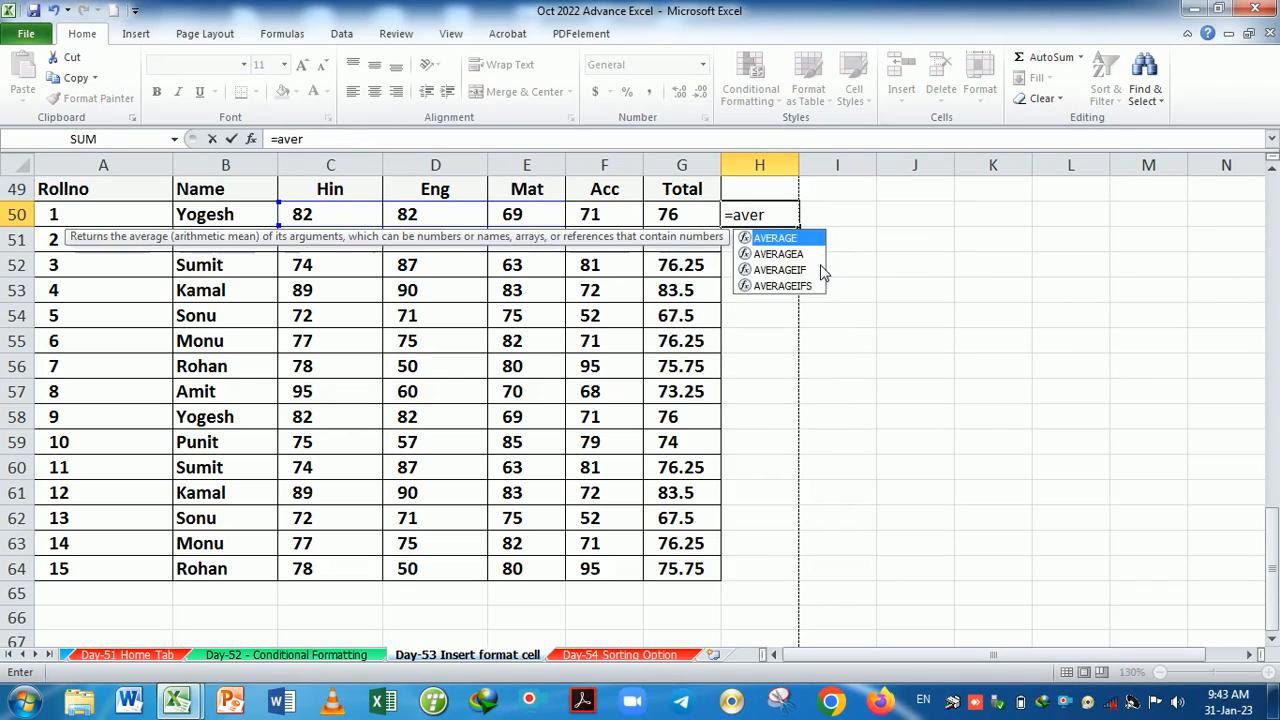
key("Tab")
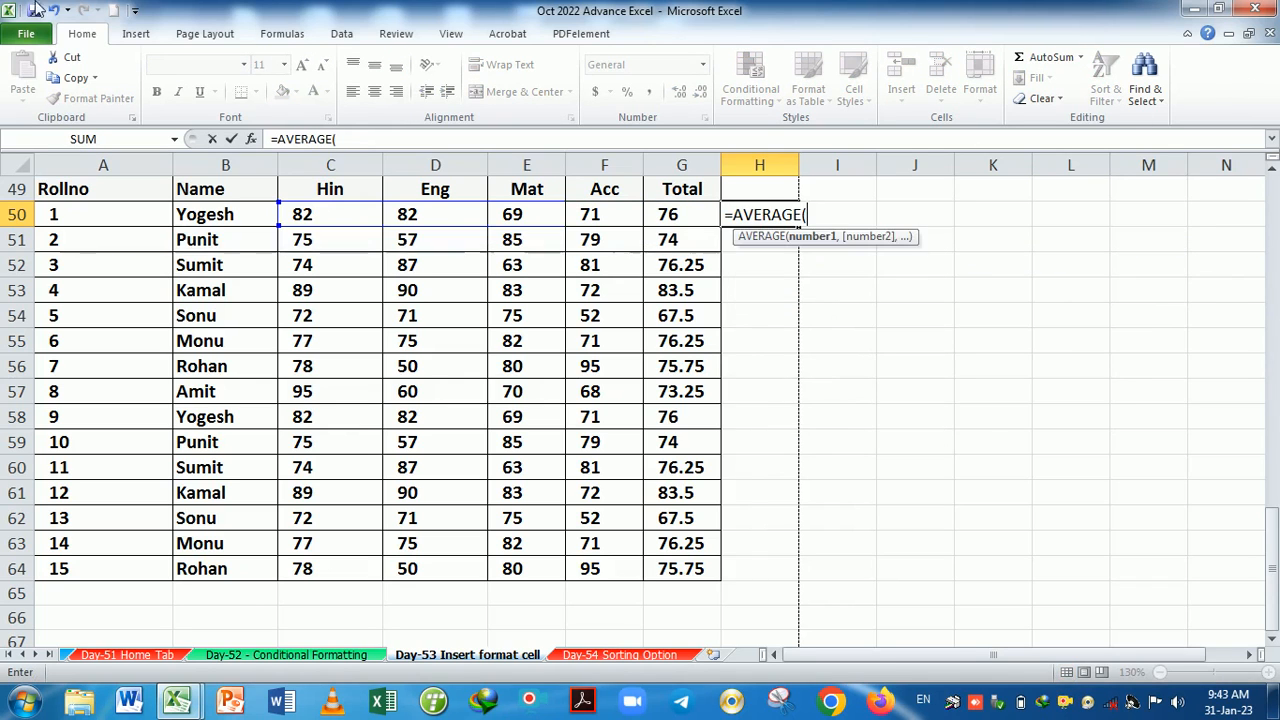
left_click(333, 217)
left_click_drag(333, 217, 586, 223)
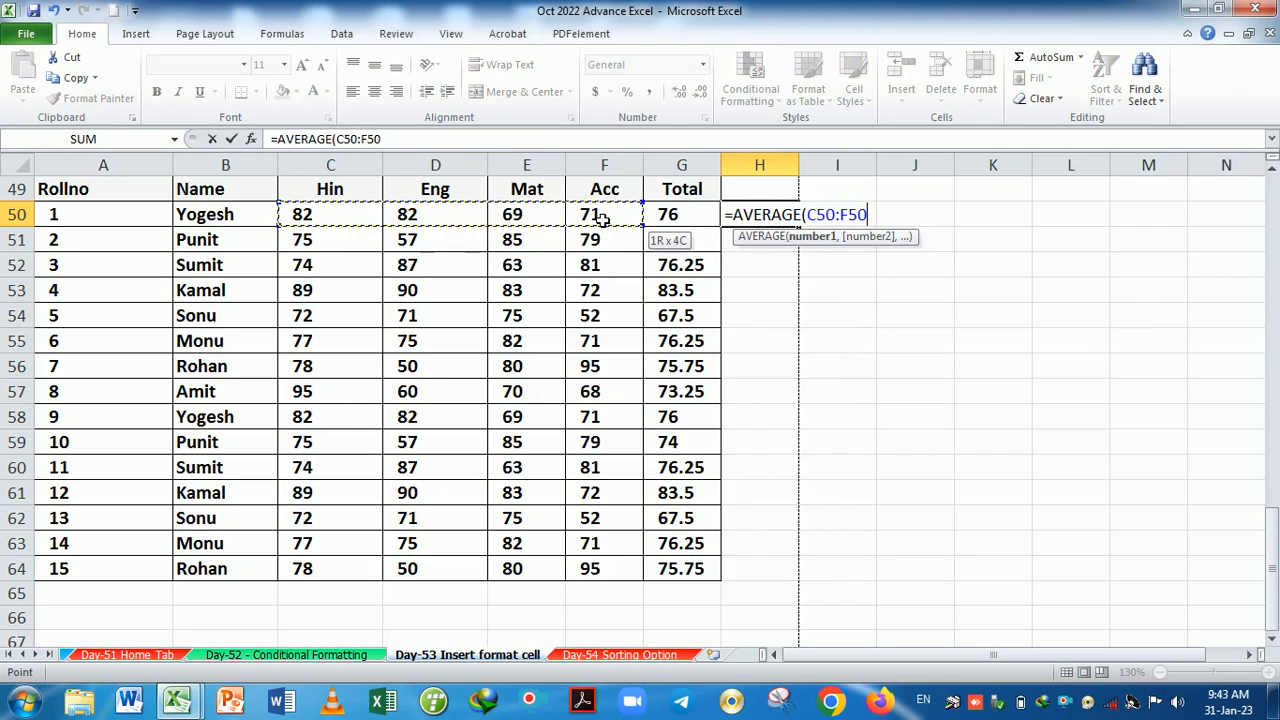
key("Return")
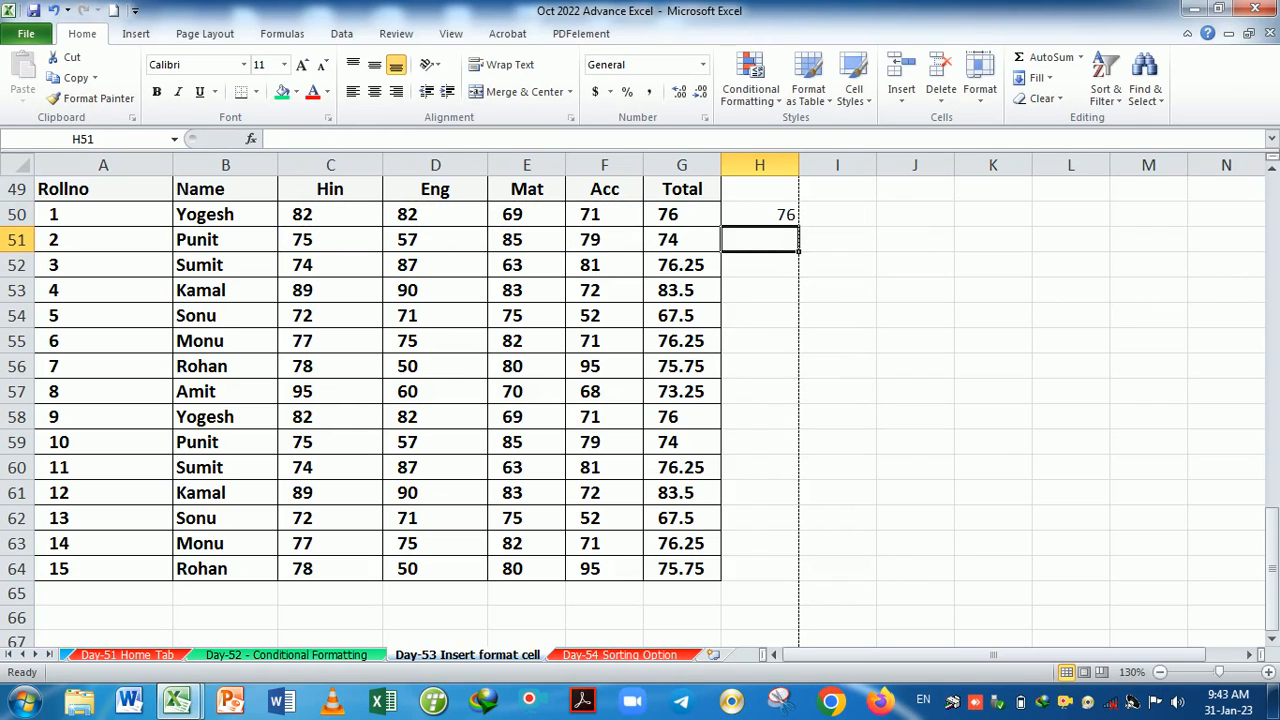
left_click(786, 217)
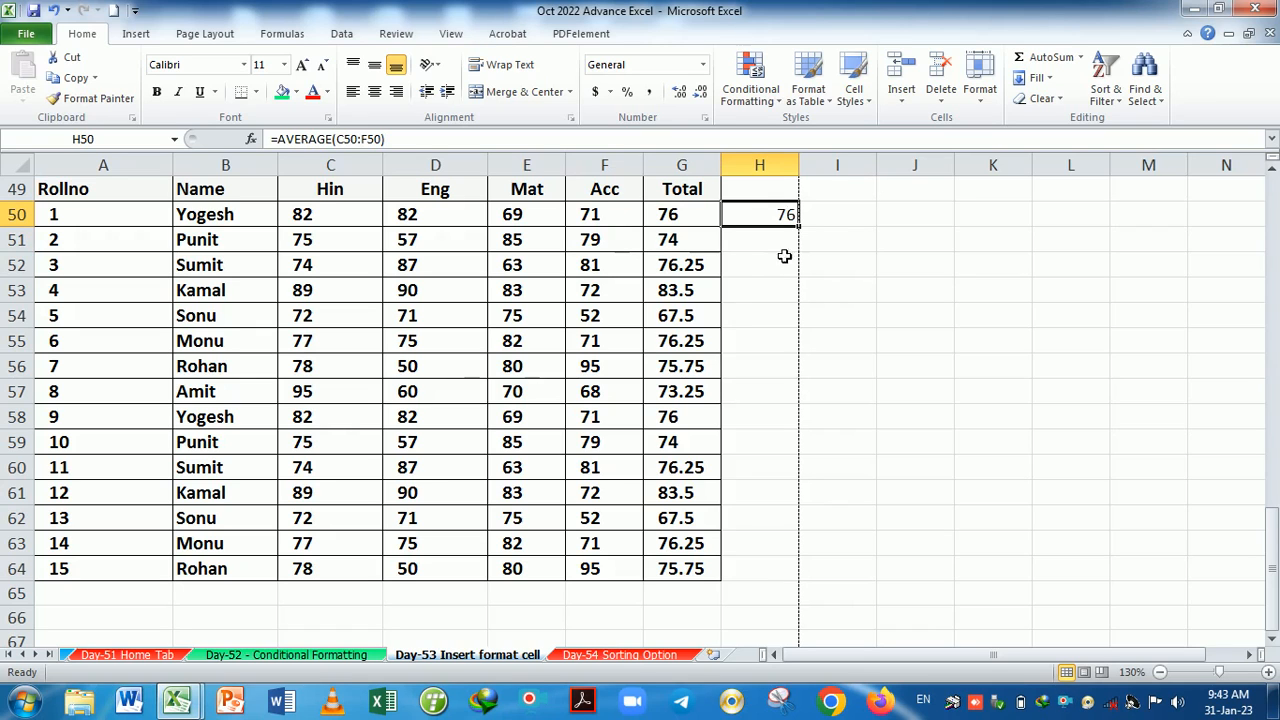
left_click_drag(805, 232, 795, 588)
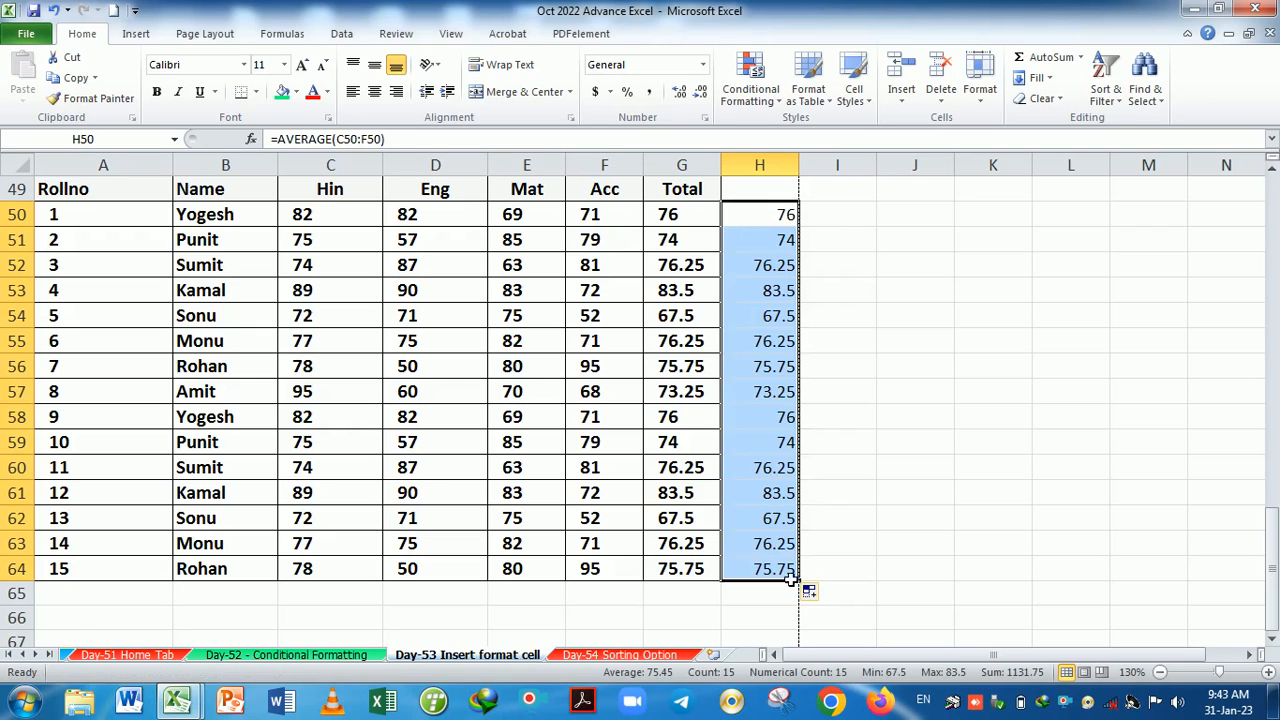
Clear G50:G64 and refill the Total column with AutoSum row sums.
left_click_drag(702, 224, 690, 566)
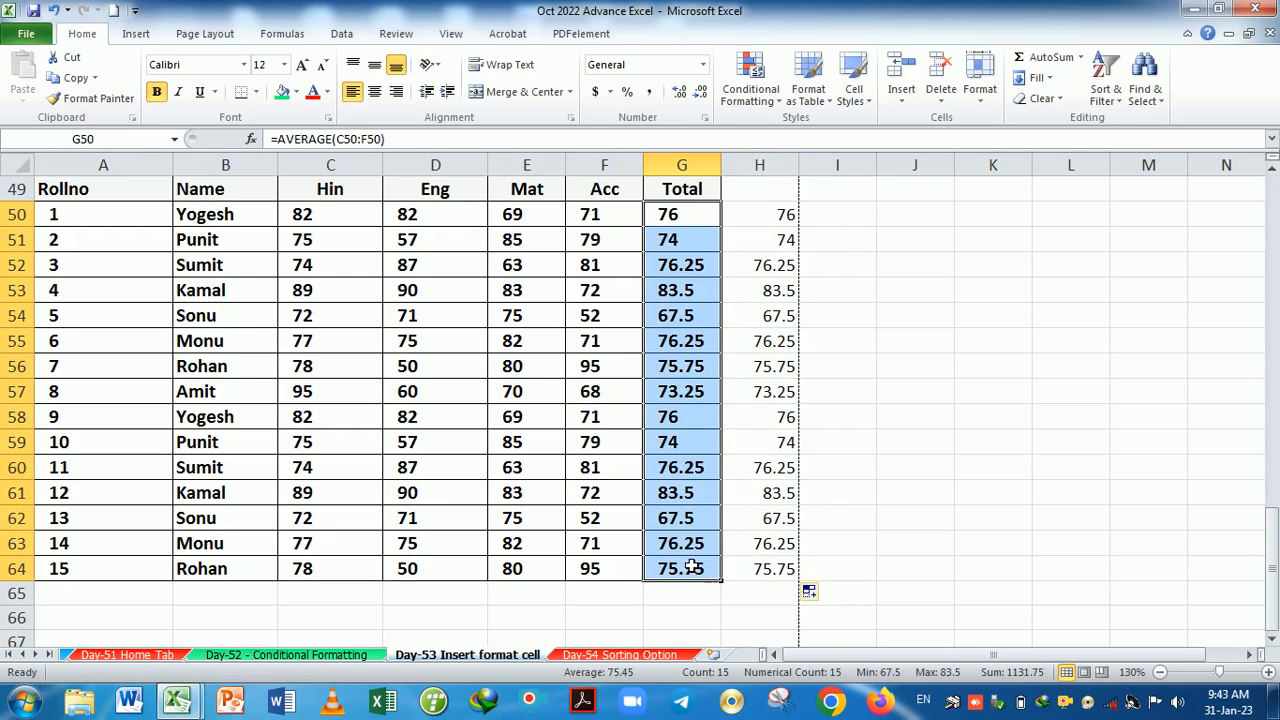
key("Delete")
left_click(1037, 57)
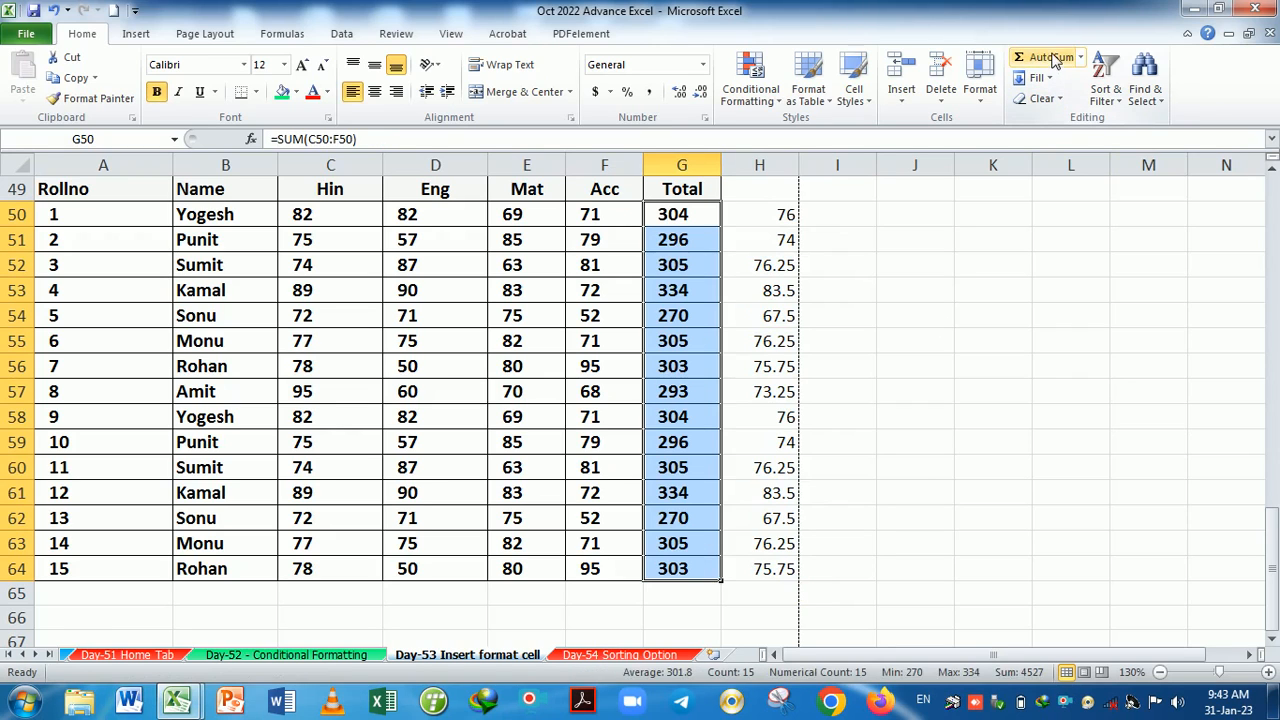
left_click(831, 325)
Add the headings max in I49 and min in J49.
left_click(852, 217)
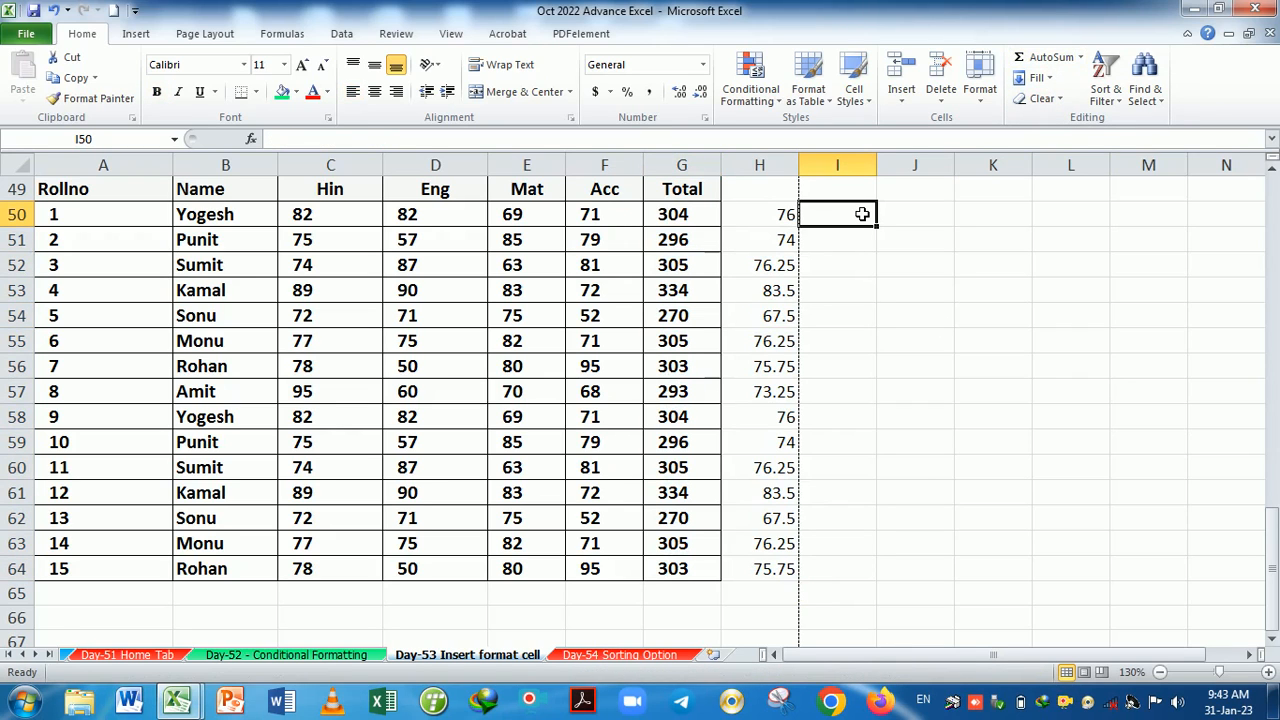
key("Up")
type("ma")
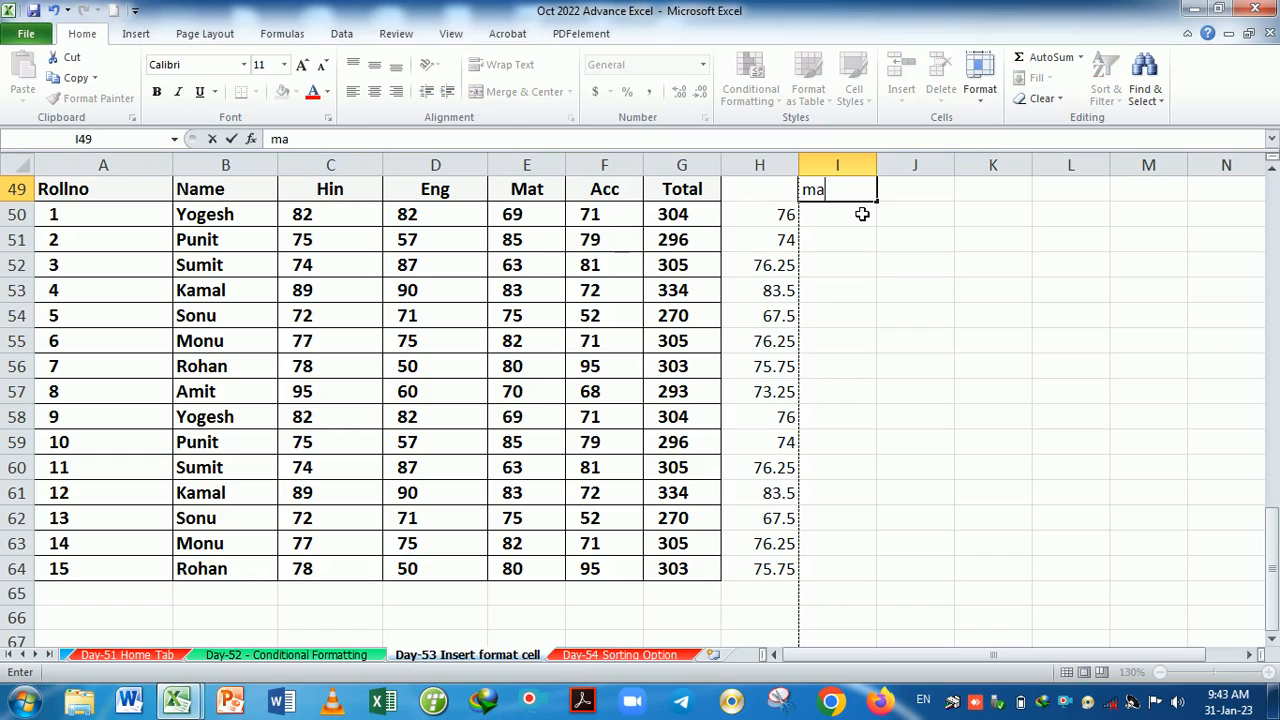
type("x")
key("Tab")
type("ma")
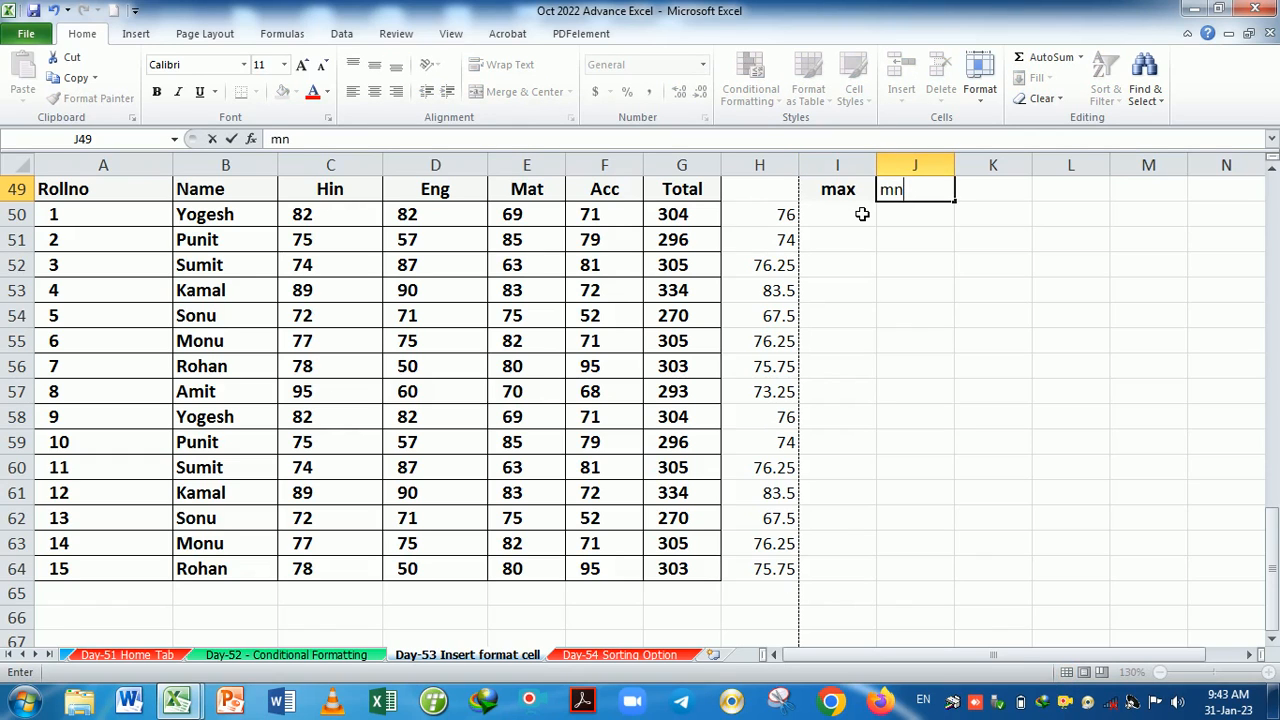
type("n")
key("Return")
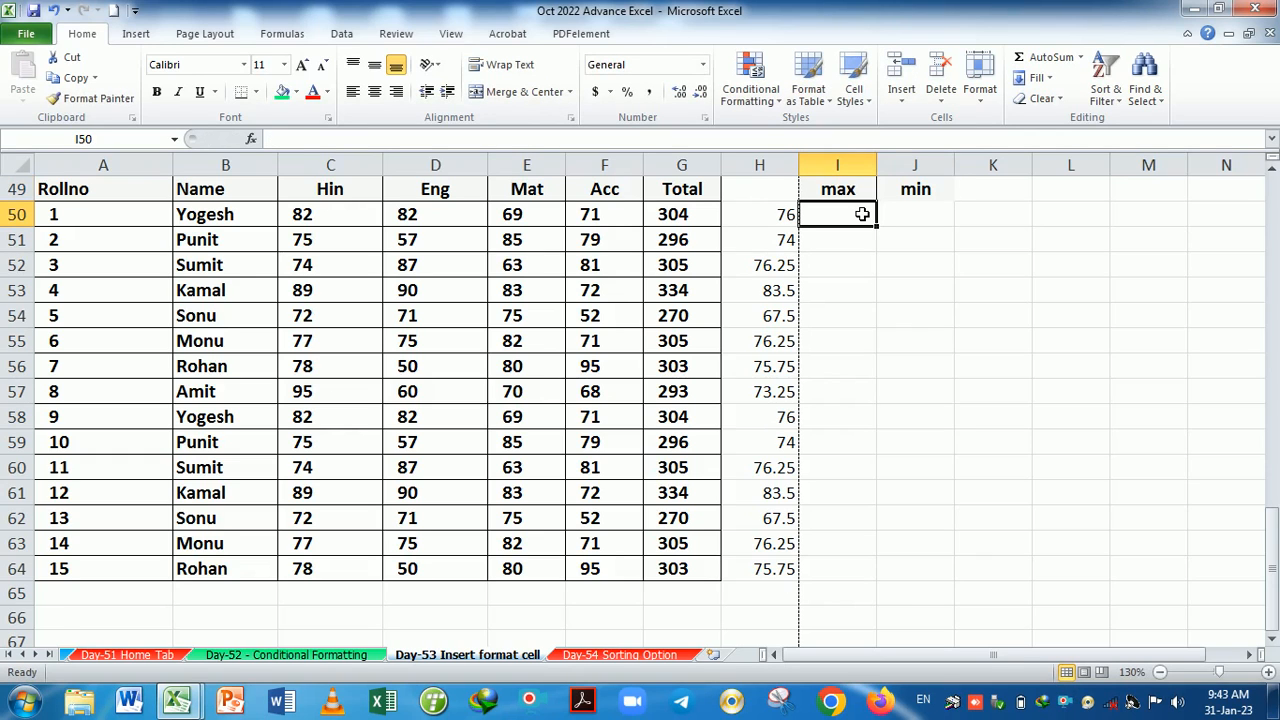
Enter =MAX(C50:F50) in I50, showing 82.
type("=")
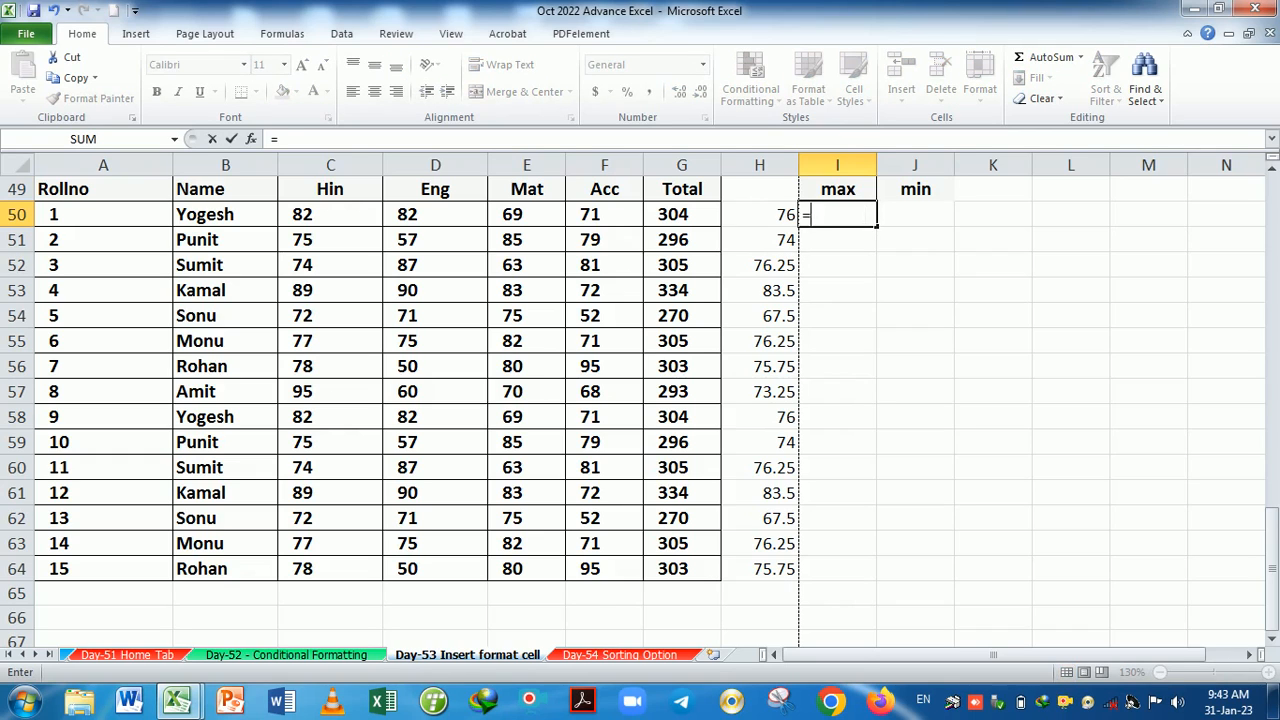
type("max")
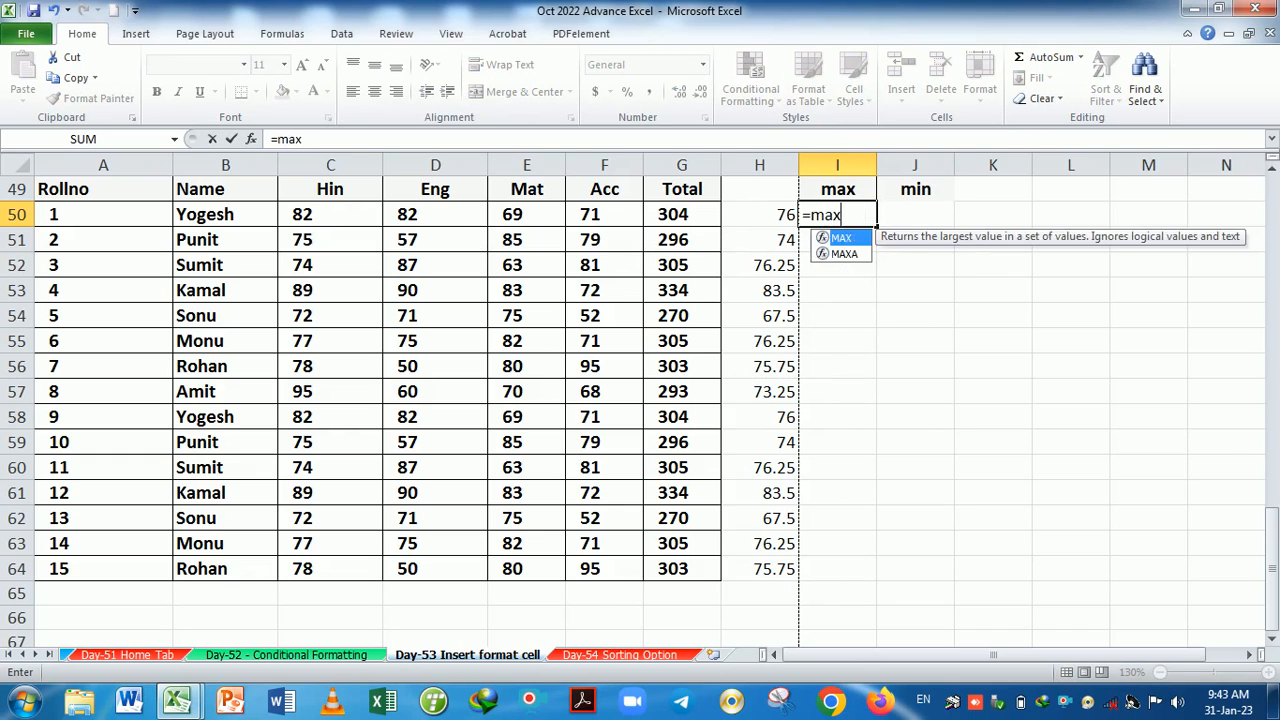
key("Tab")
left_click_drag(329, 220, 609, 230)
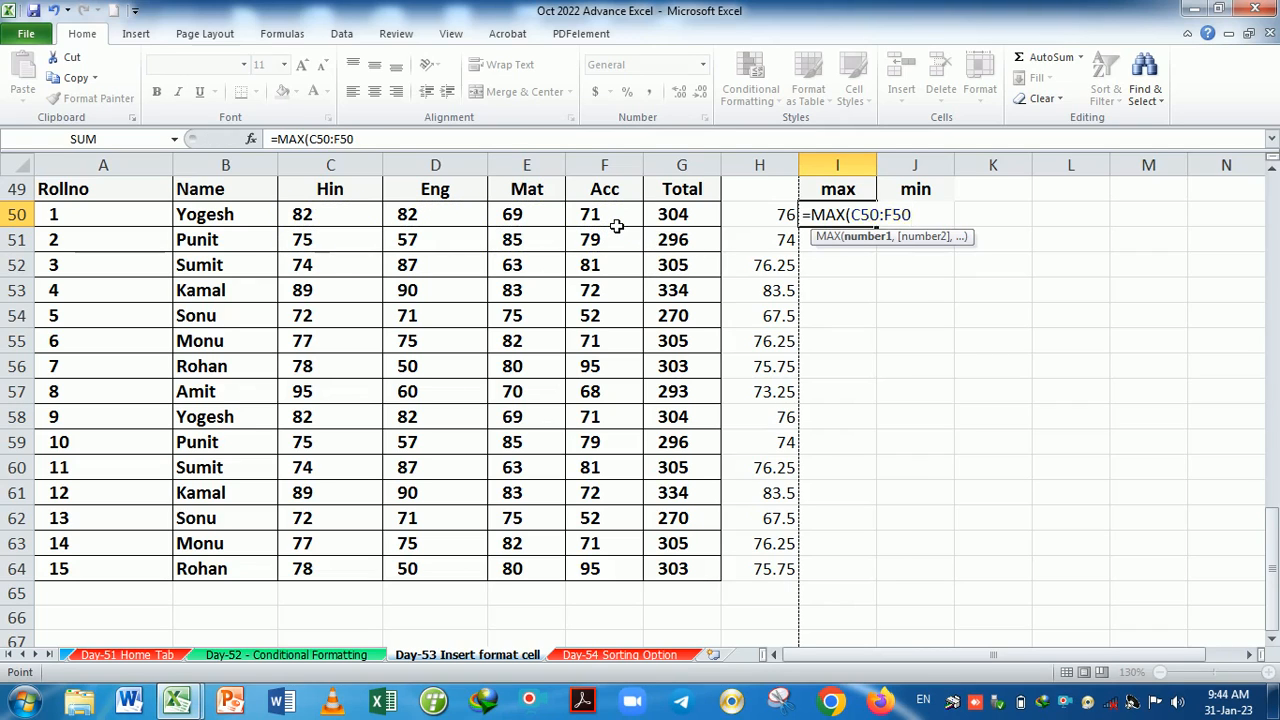
key("Return")
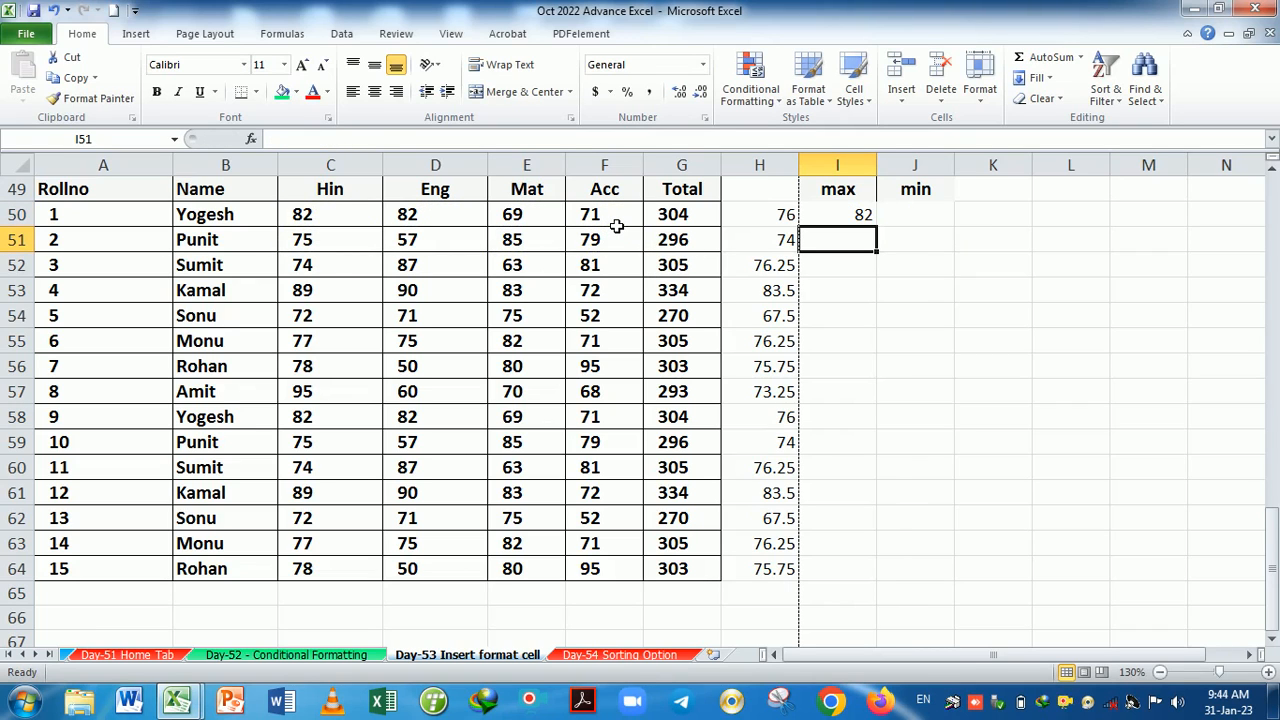
Enter =MIN(C50:F50) in J50, showing 69, and check row 50's marks.
left_click(918, 219)
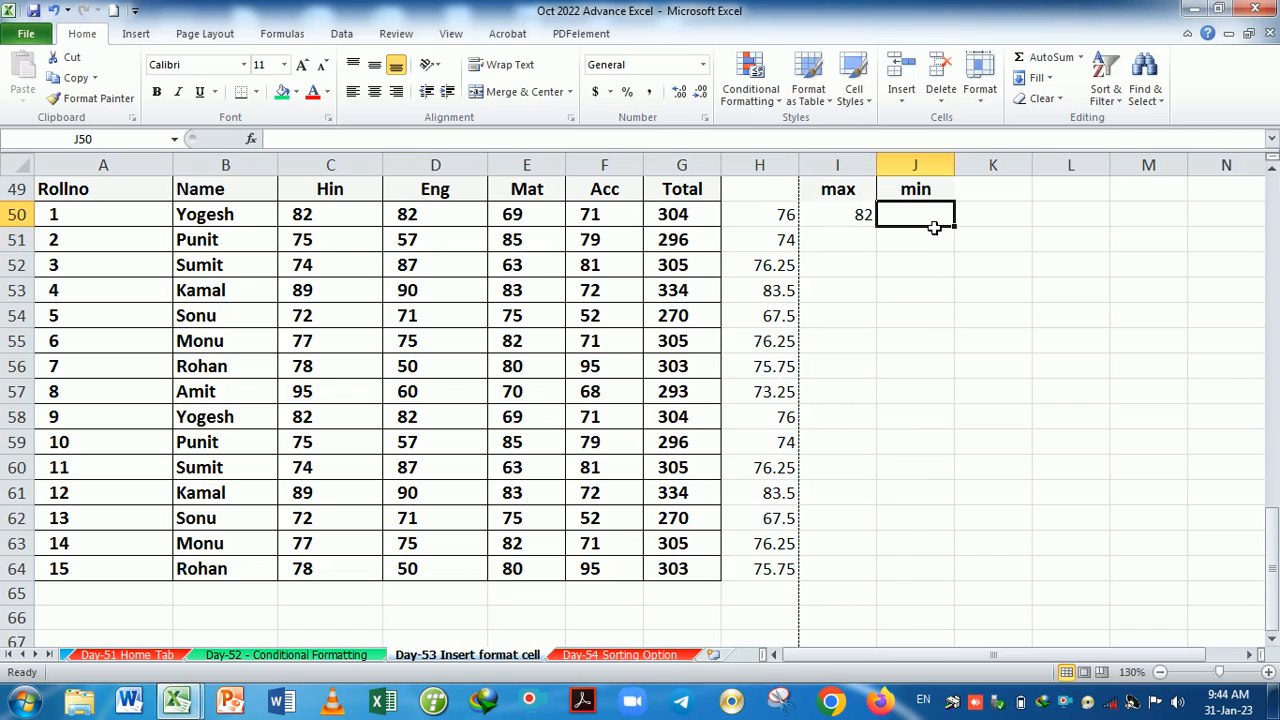
left_click(1082, 58)
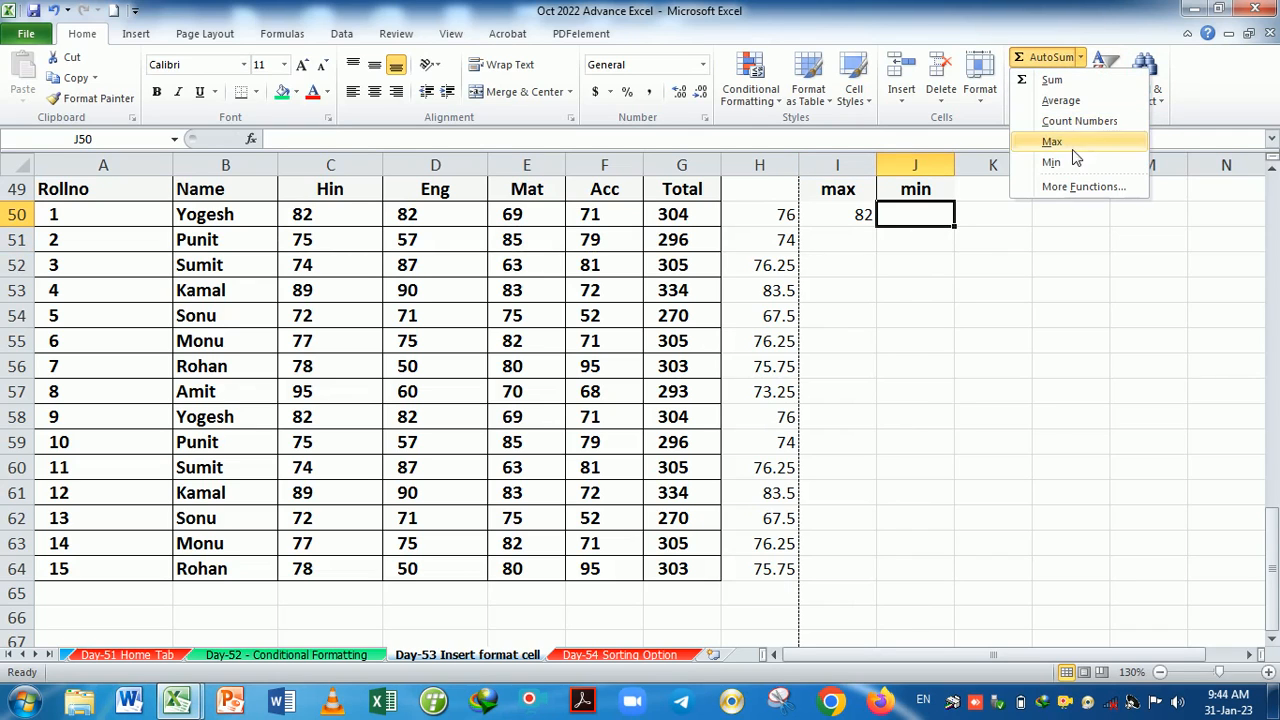
left_click(962, 247)
type("=min")
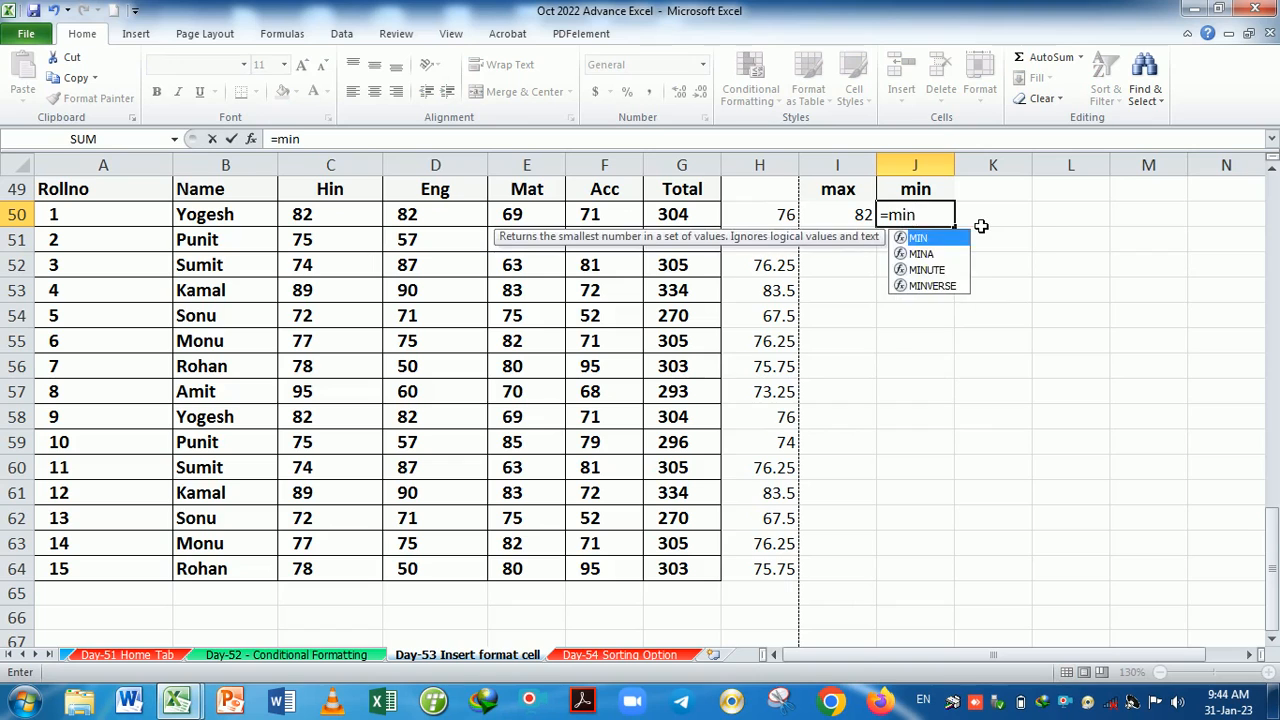
key("Tab")
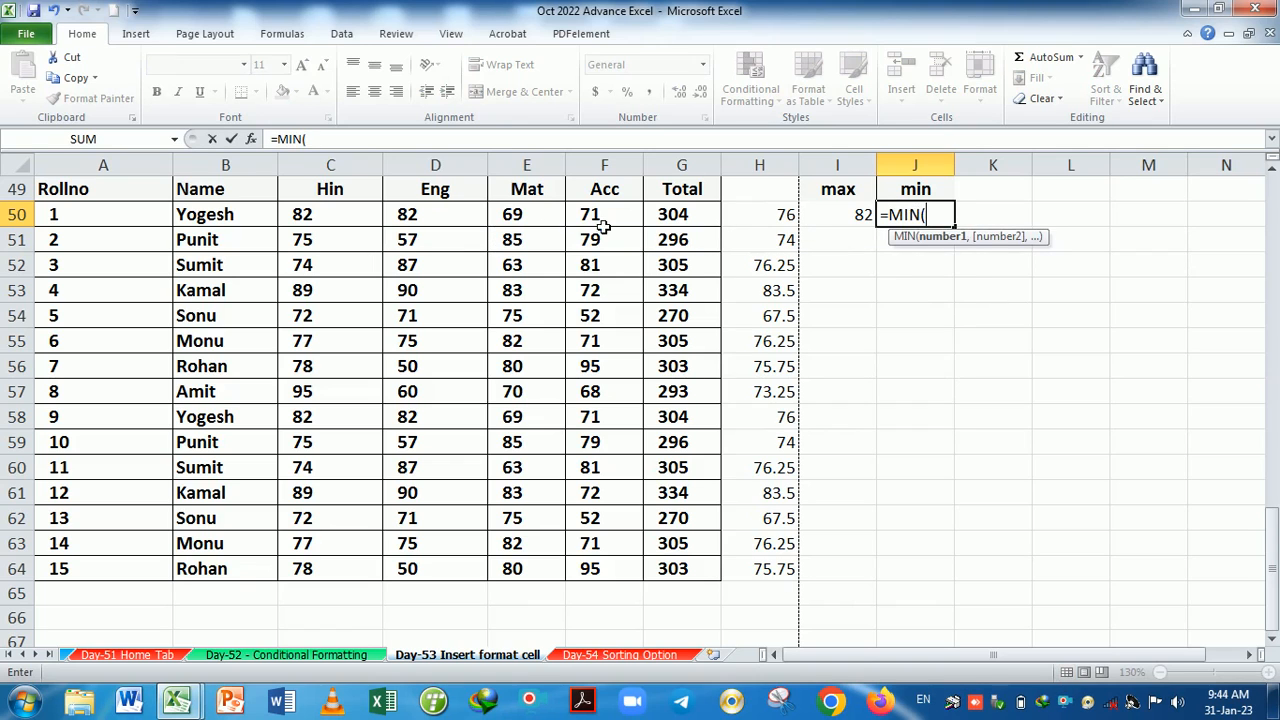
left_click_drag(300, 214, 600, 220)
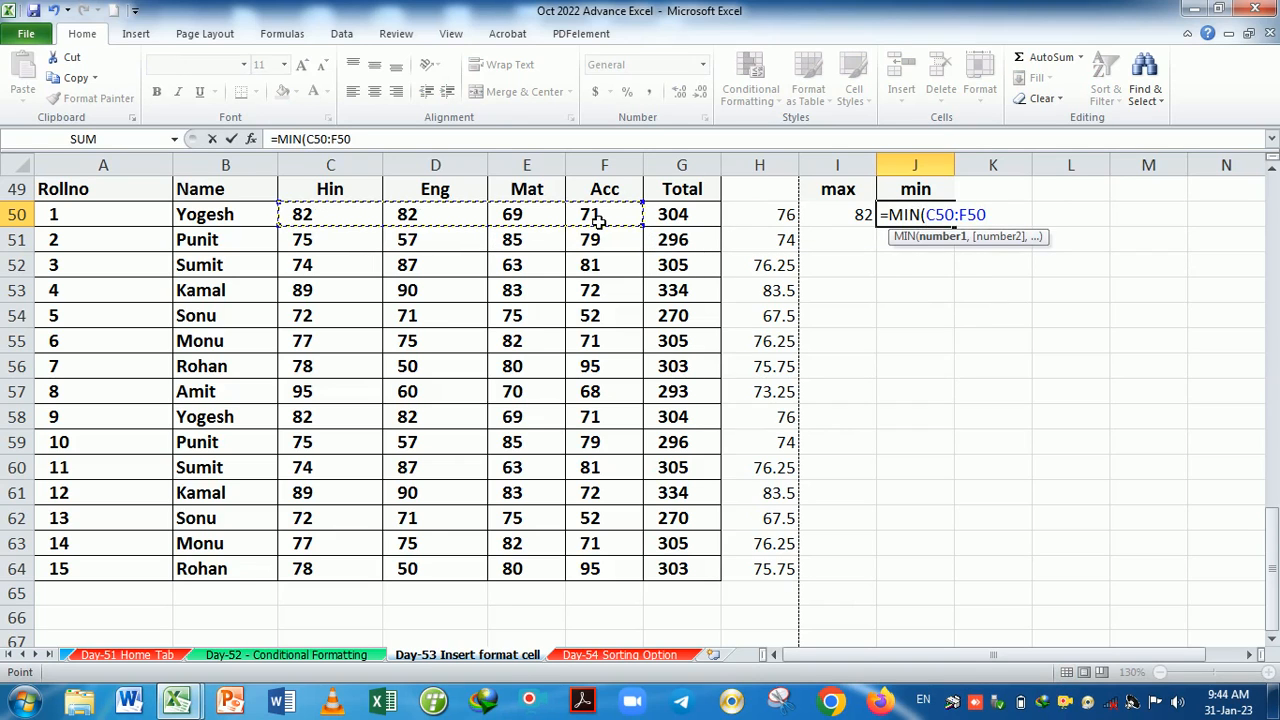
key("Return")
left_click_drag(305, 213, 595, 218)
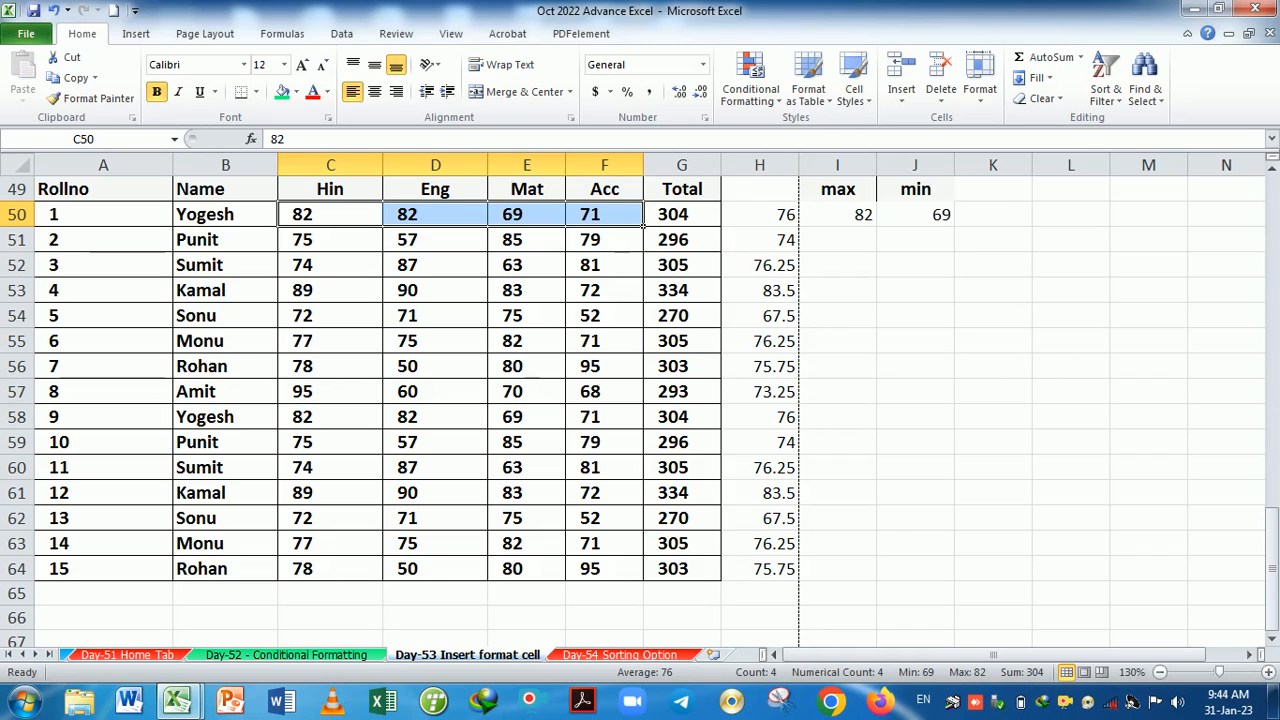
left_click(1006, 367)
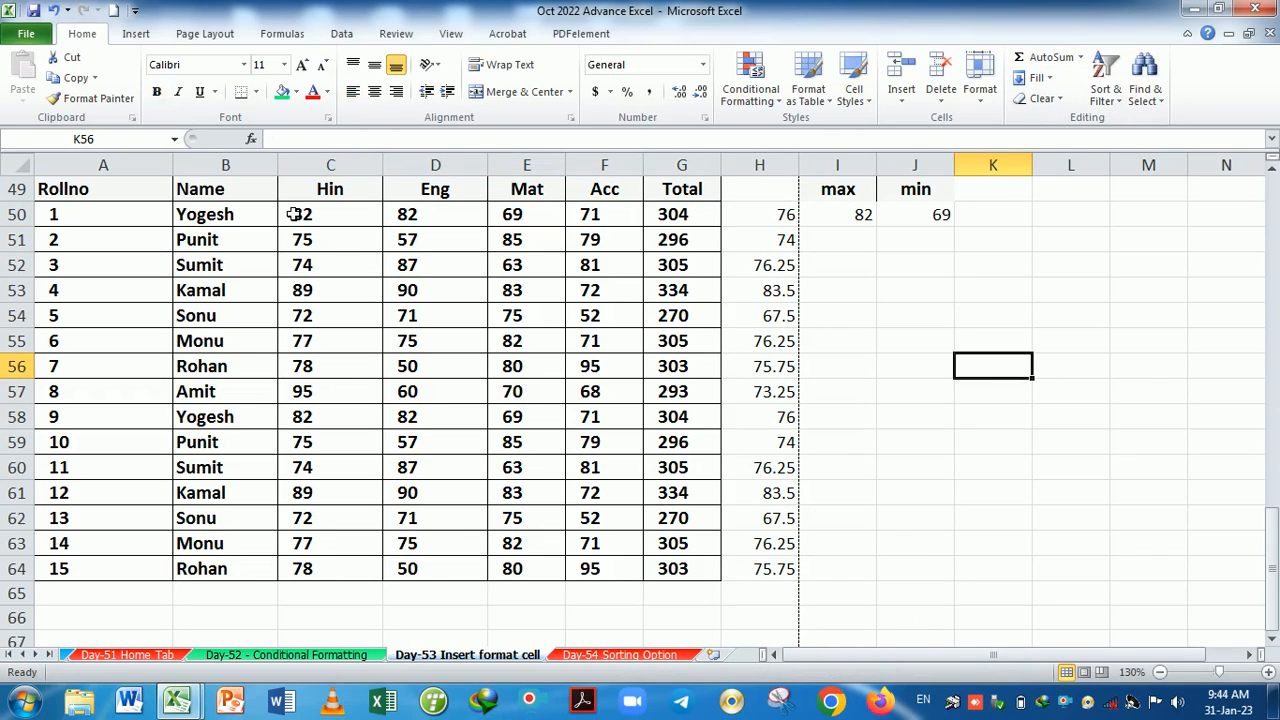
left_click_drag(300, 218, 620, 226)
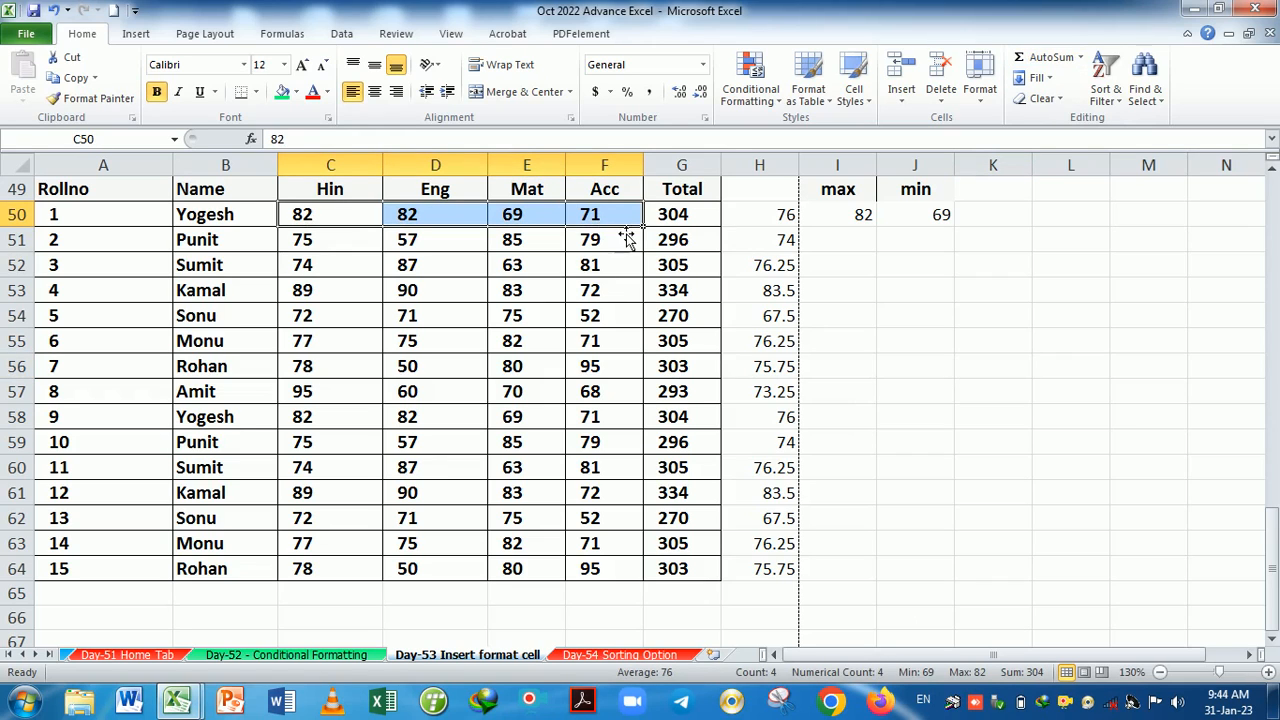
left_click(974, 394)
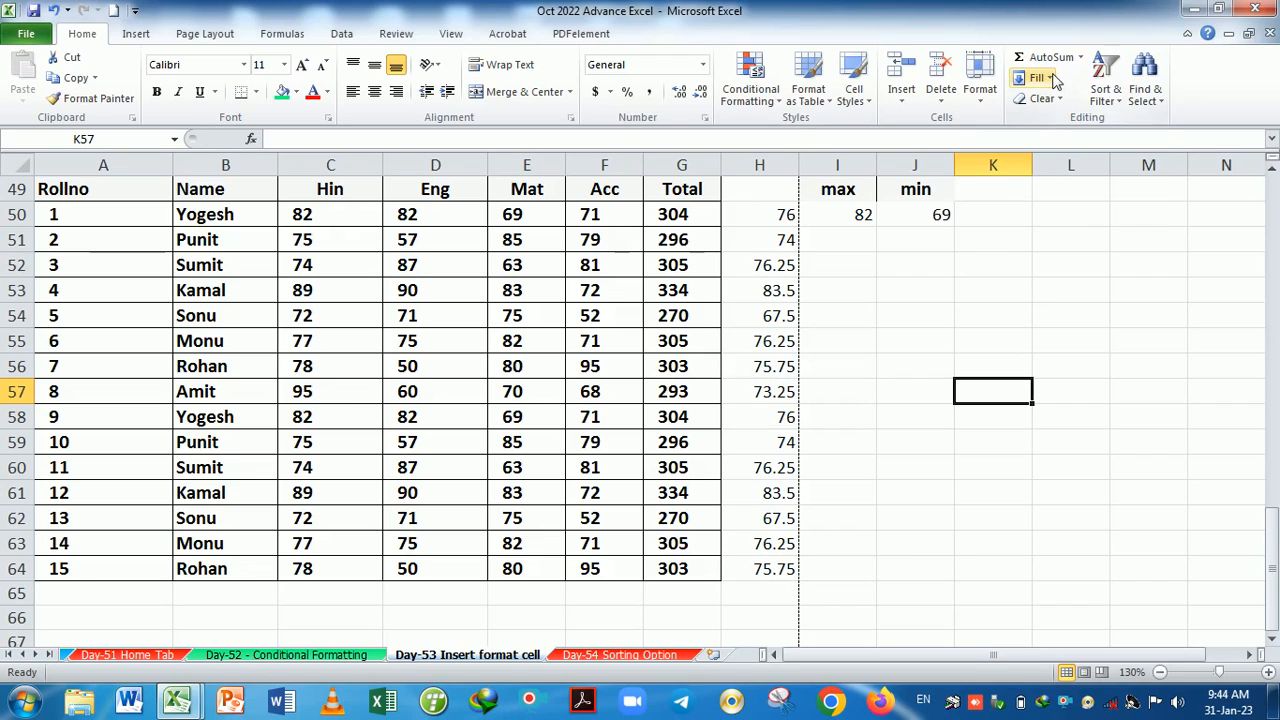
left_click(1051, 79)
key("Escape")
left_click(1060, 99)
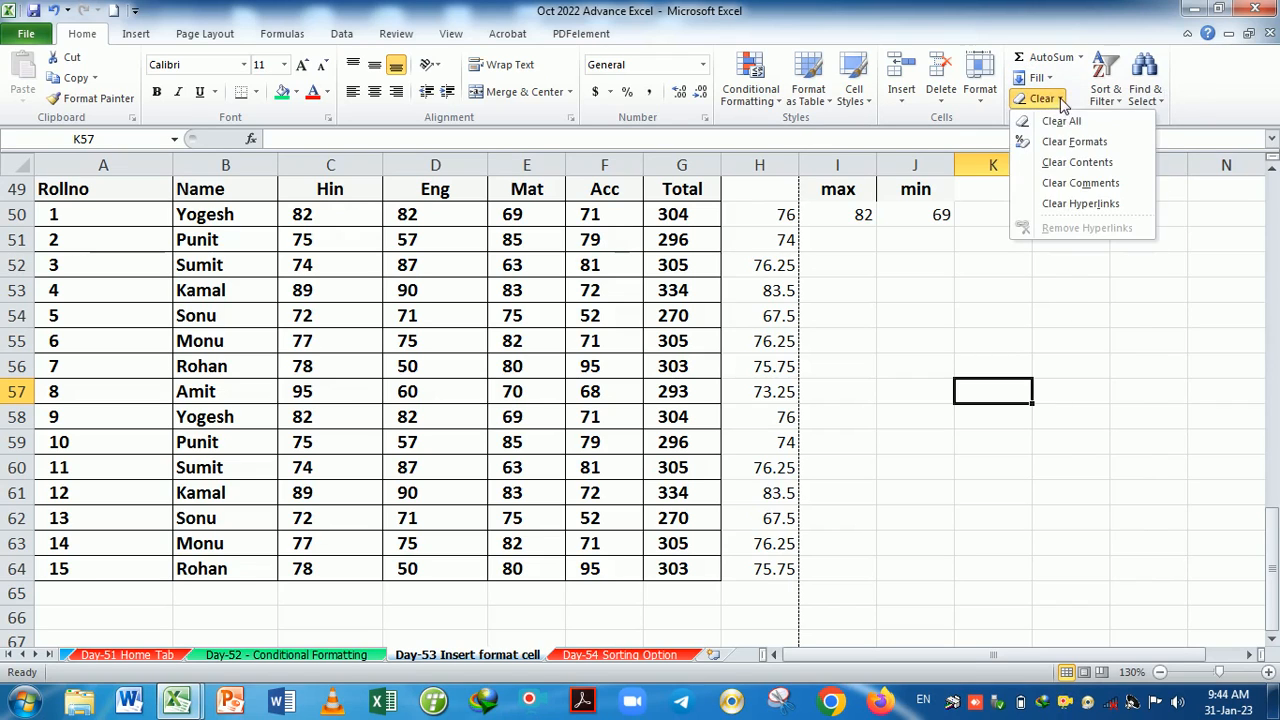
left_click(1082, 334)
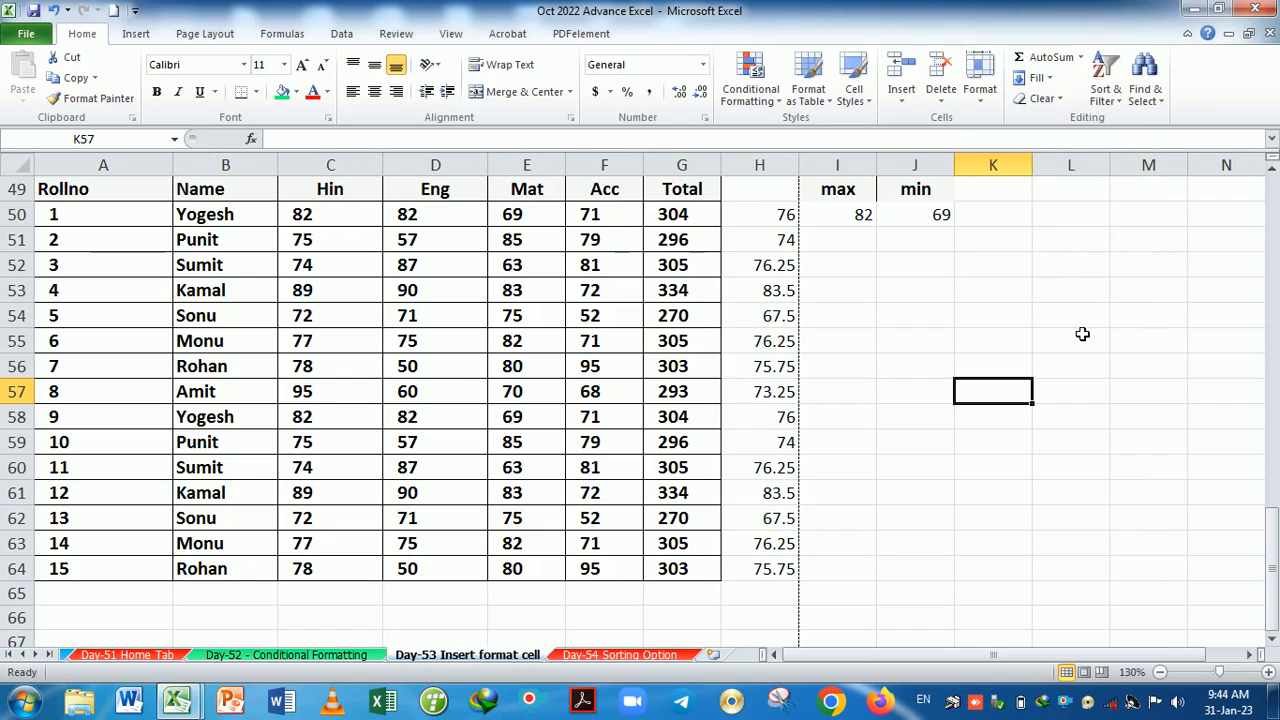